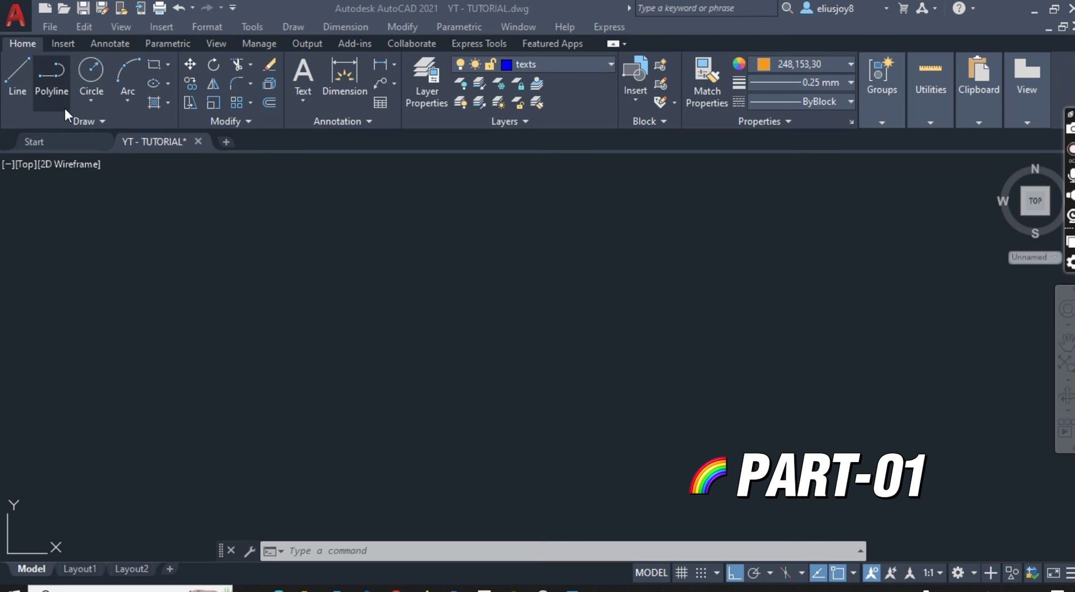
# Draw the closed 50' × 30' outline with the Line tool, entering 50, 30 and 50
pyautogui.hotkey('alt', 'Tab')
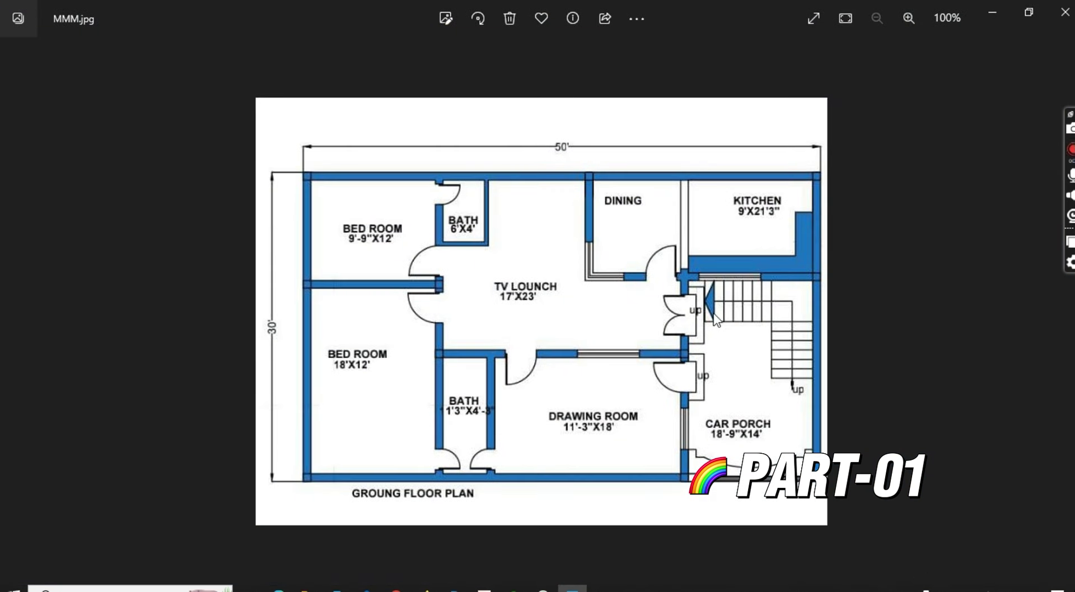
pyautogui.click(979, 14)
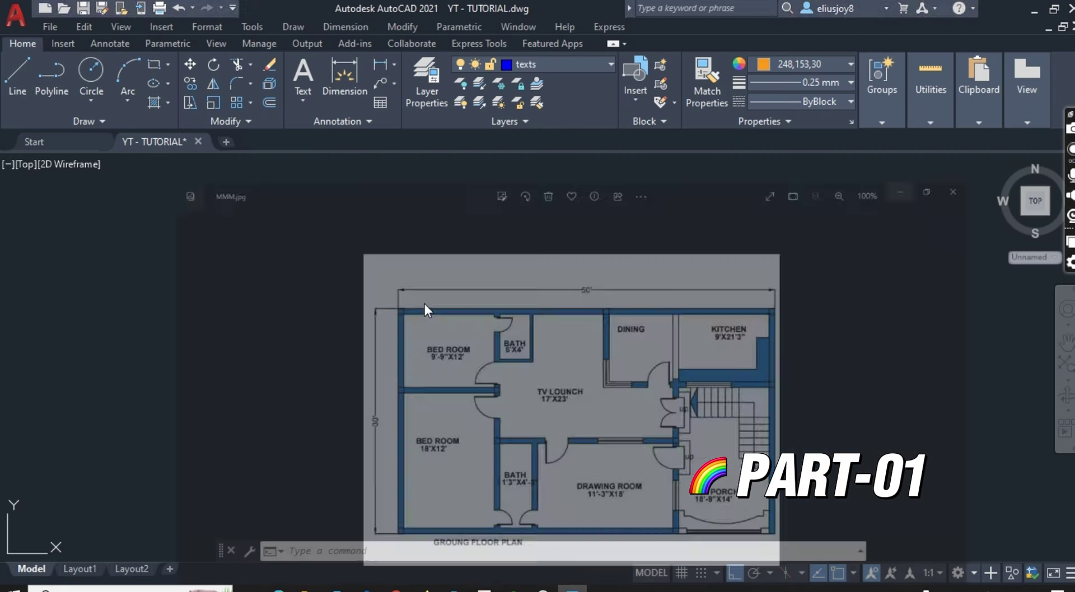
pyautogui.click(23, 73)
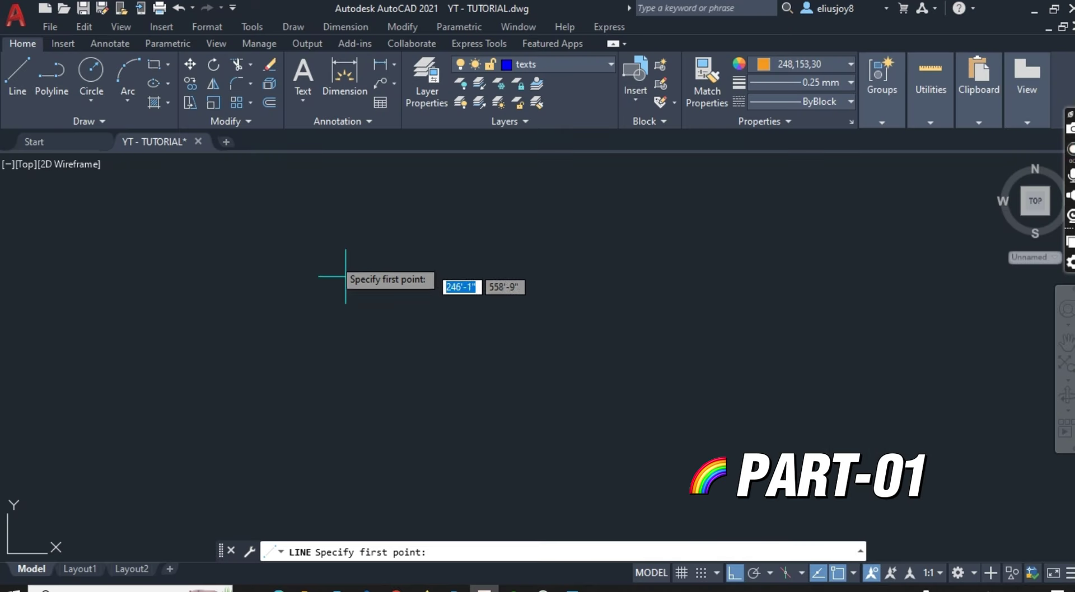
pyautogui.click(317, 250)
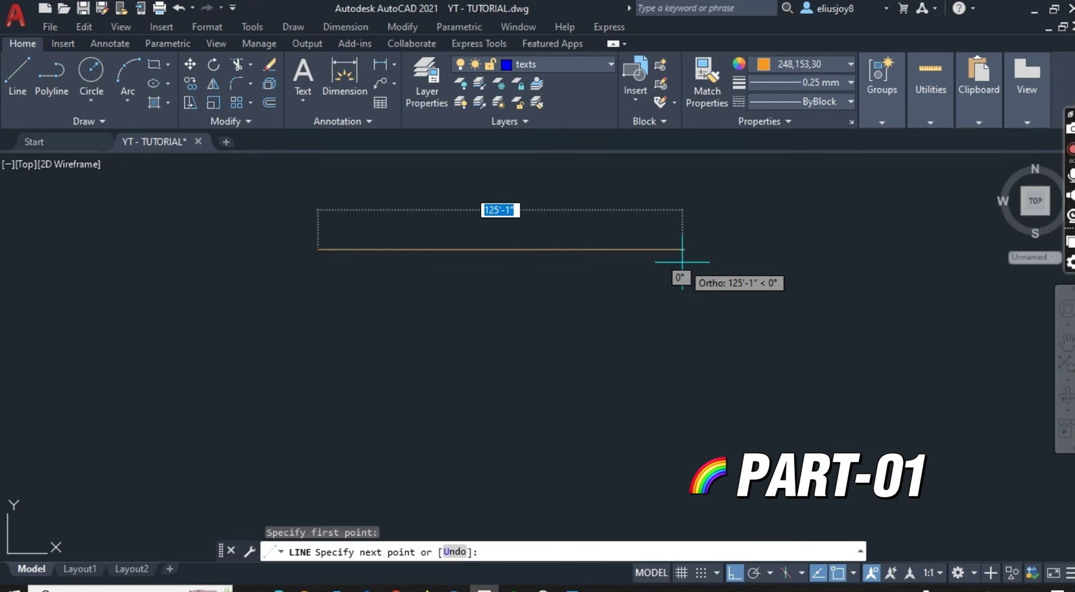
pyautogui.write('50')
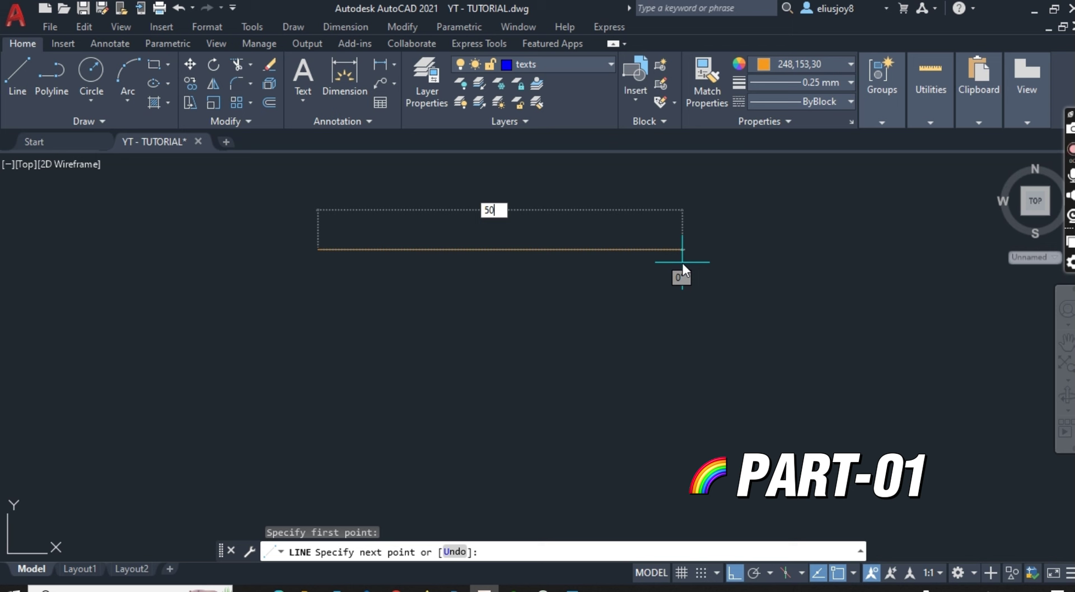
pyautogui.press('Return')
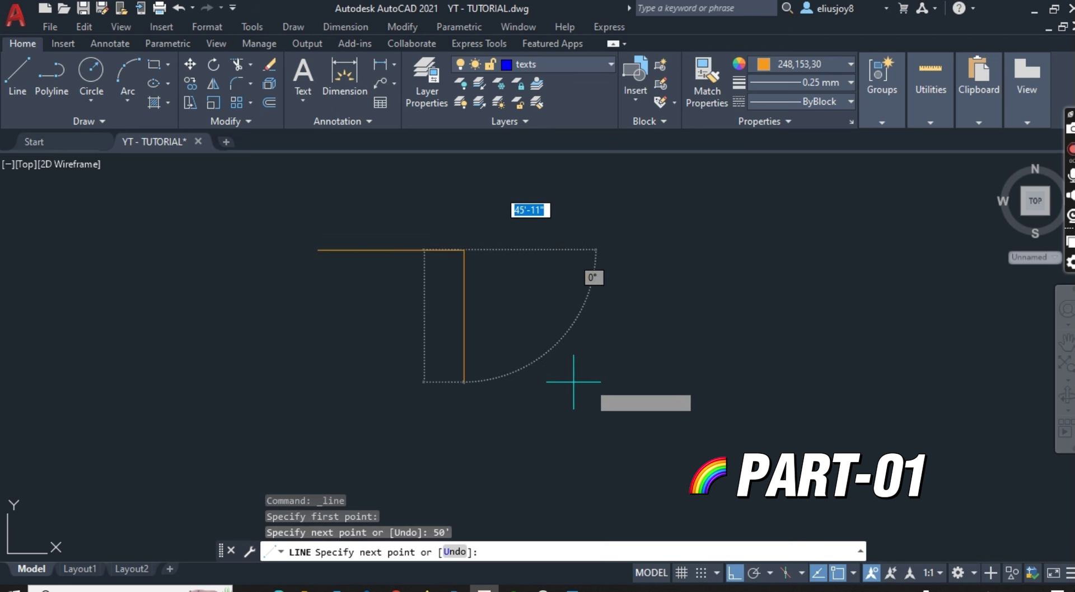
pyautogui.write('30')
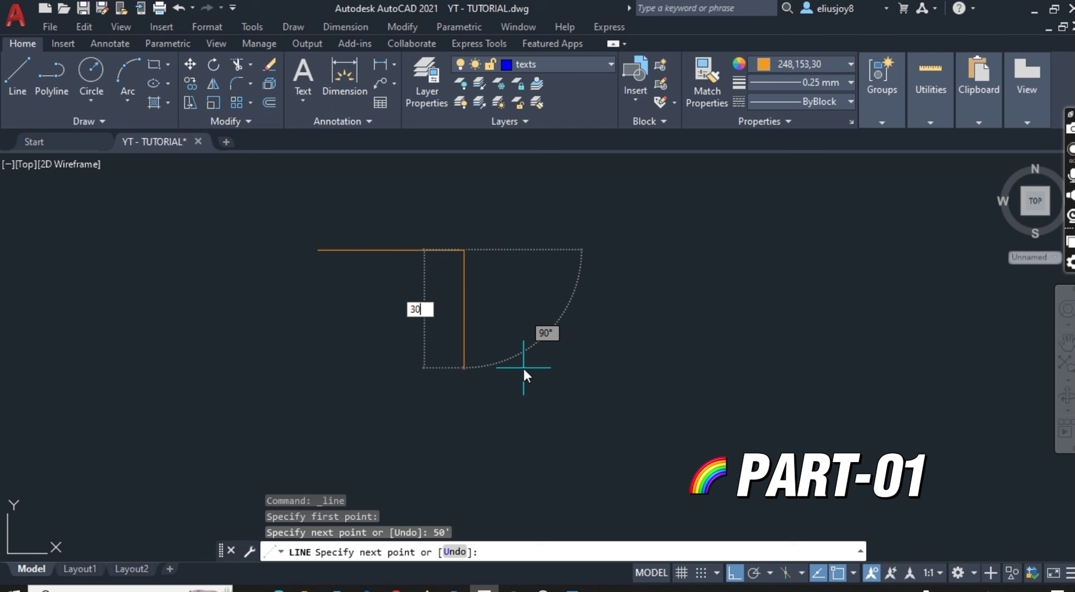
pyautogui.press('Return')
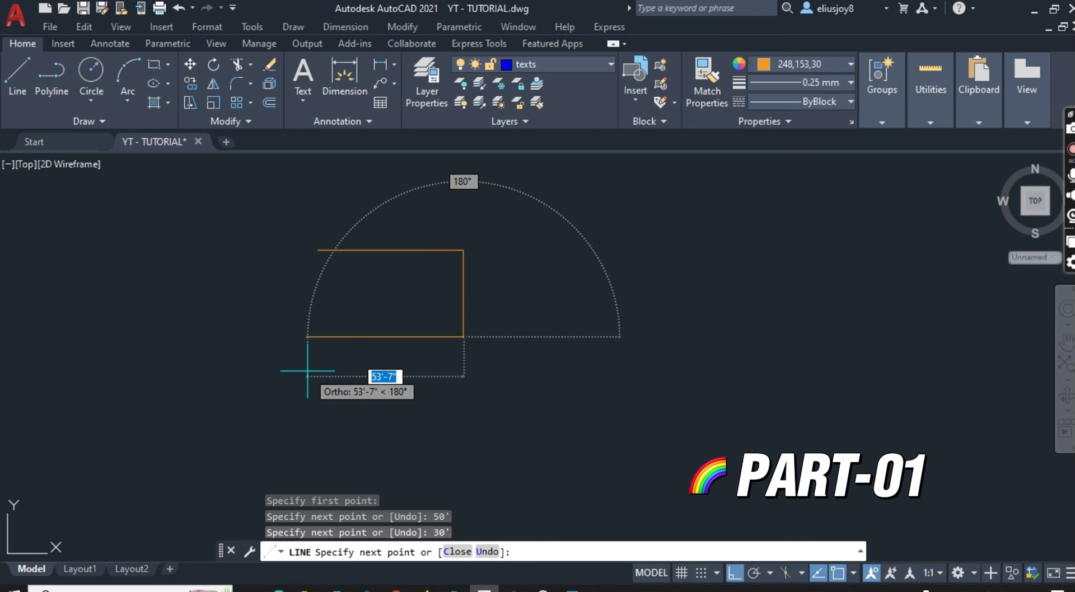
pyautogui.write("50'")
pyautogui.press('Return')
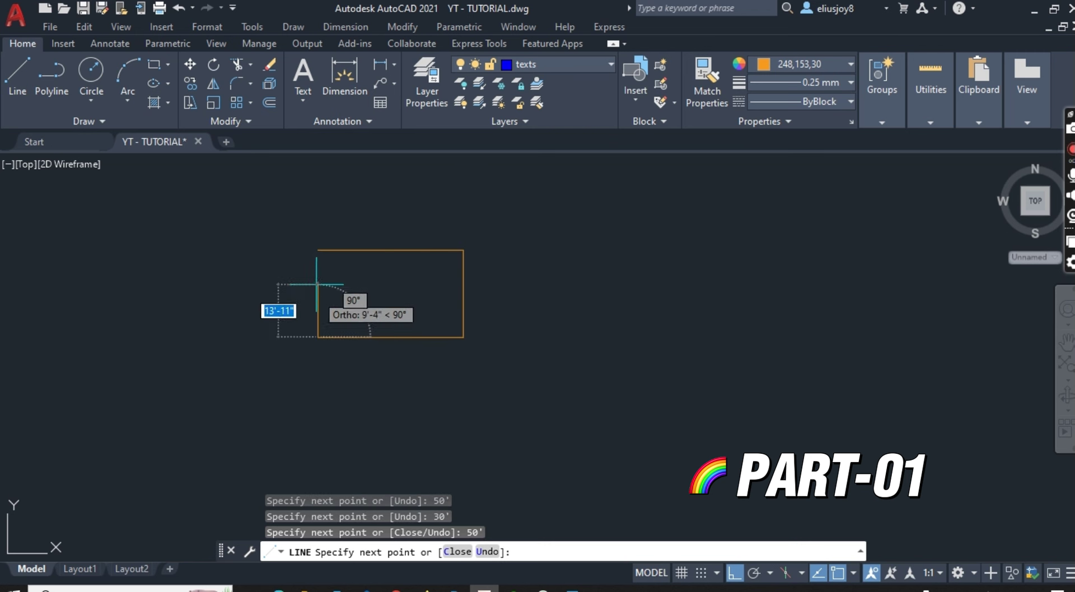
pyautogui.press('Return')
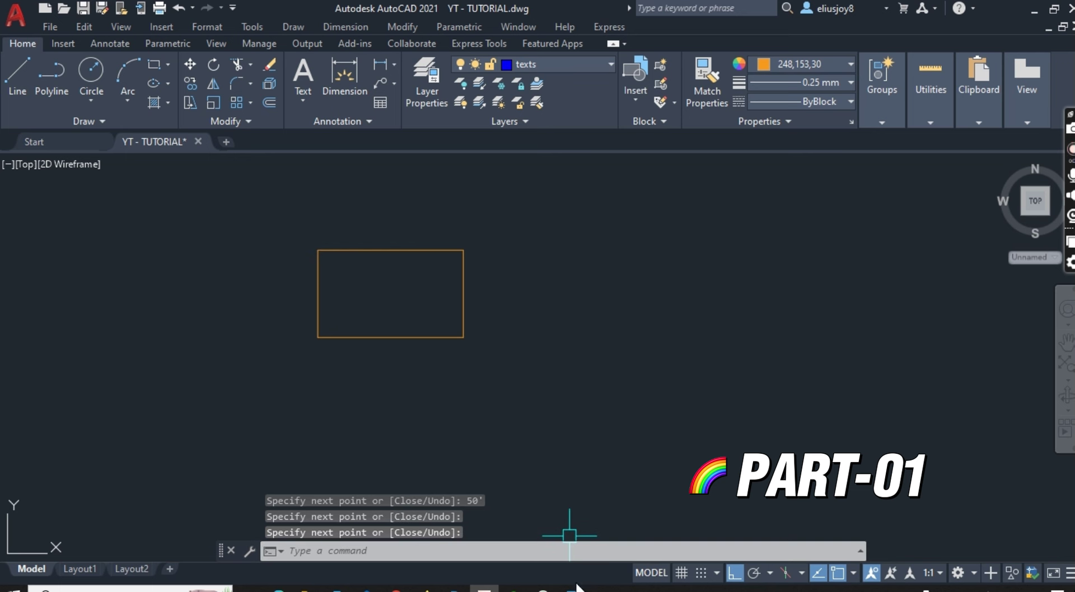
pyautogui.click(344, 73)
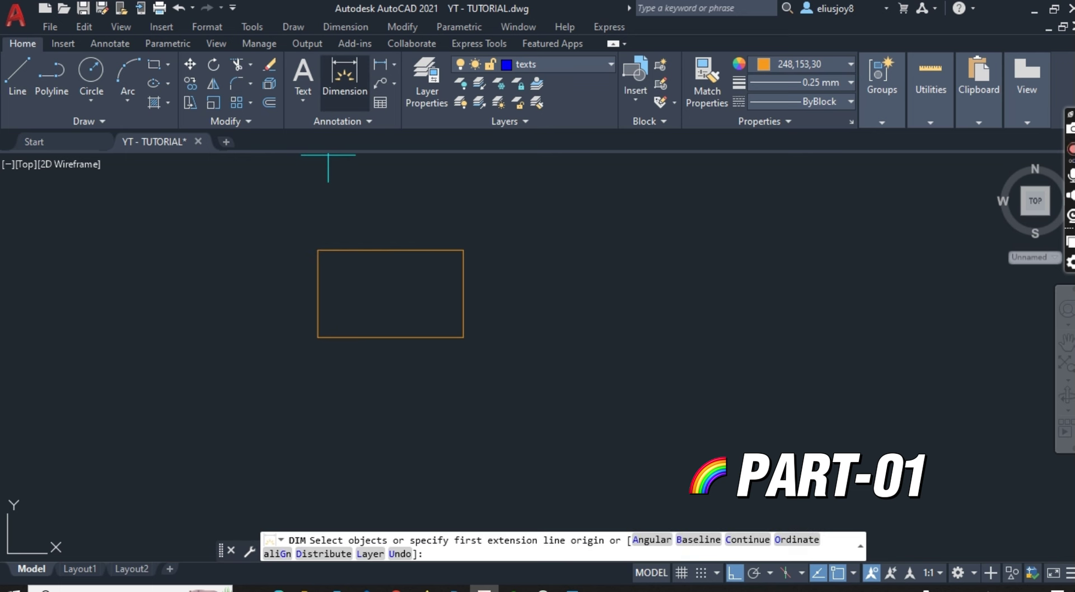
pyautogui.scroll(2, 359, 185)
pyautogui.click(384, 290)
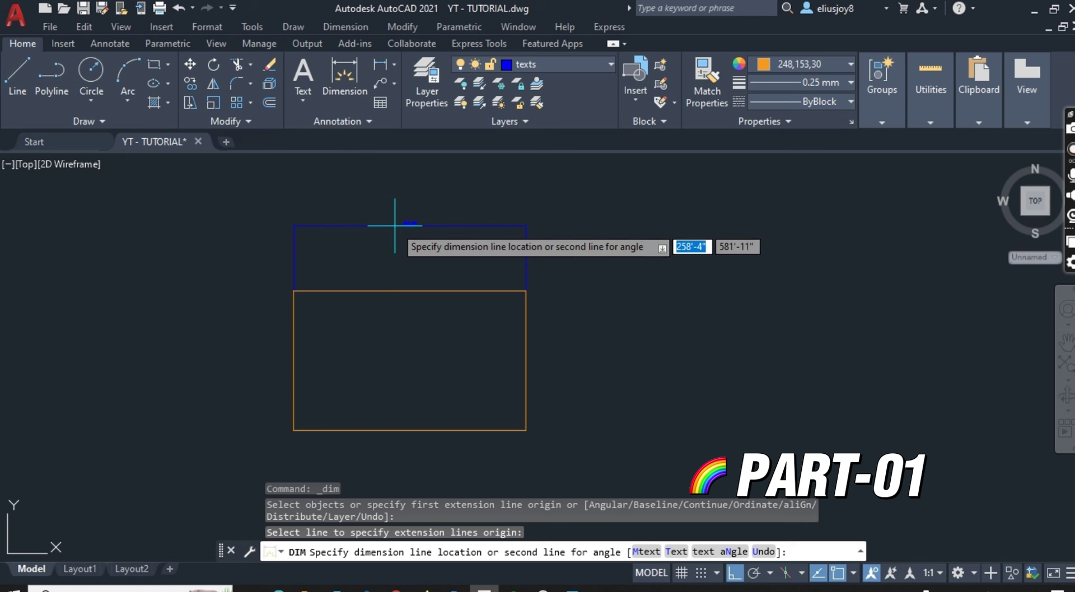
pyautogui.click(396, 225)
pyautogui.scroll(3, 371, 192)
pyautogui.scroll(3, 542, 322)
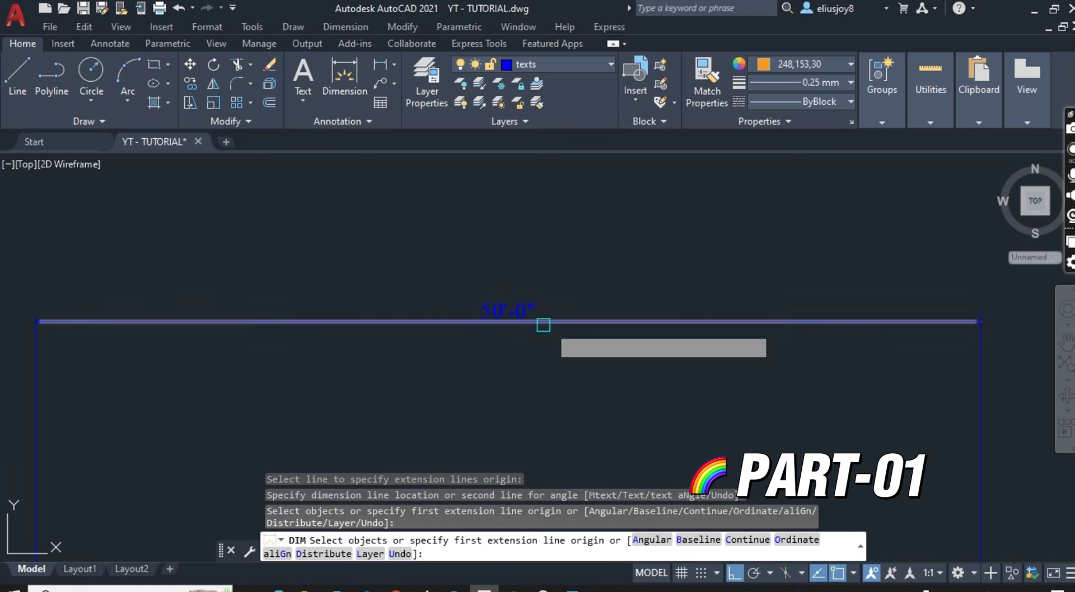
pyautogui.scroll(3, 432, 268)
pyautogui.scroll(-2, 433, 268)
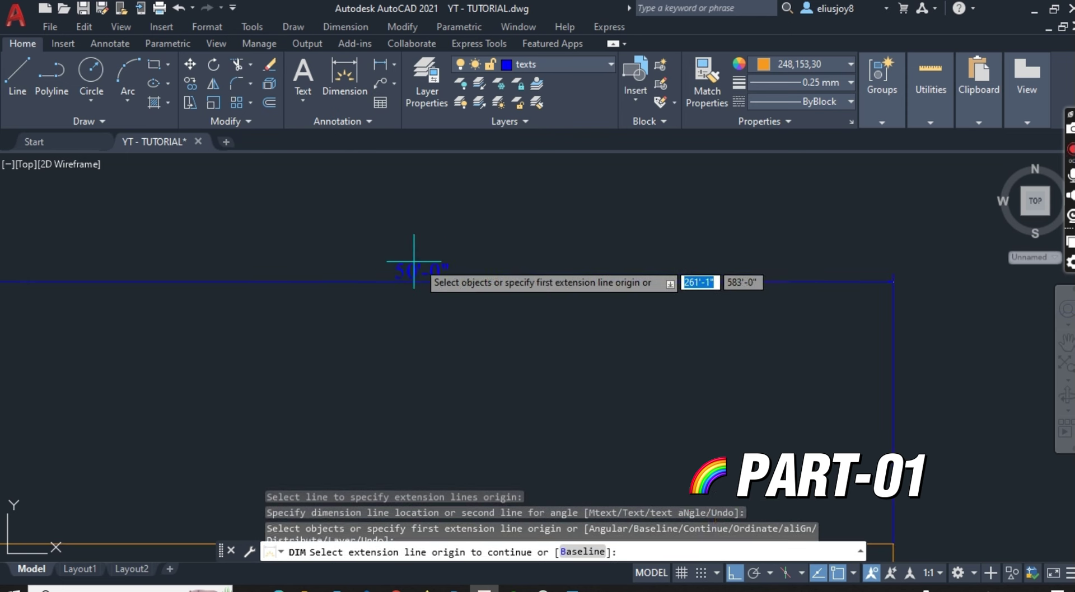
pyautogui.scroll(-3, 425, 265)
pyautogui.scroll(-2, 434, 283)
pyautogui.press('Escape')
pyautogui.press('Escape')
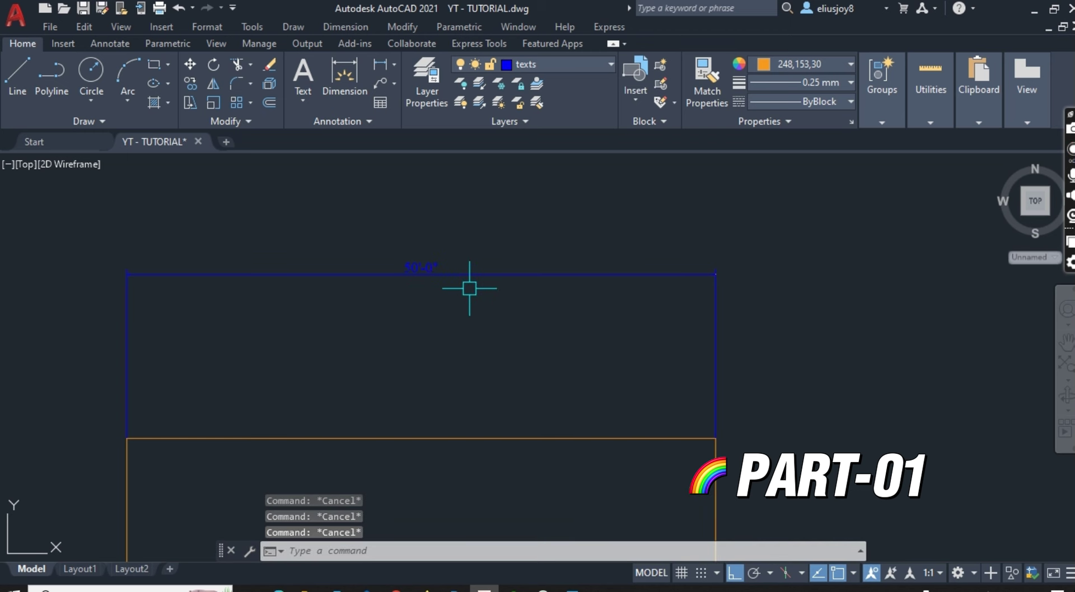
pyautogui.click(470, 274)
pyautogui.press('Delete')
pyautogui.scroll(-3, 476, 271)
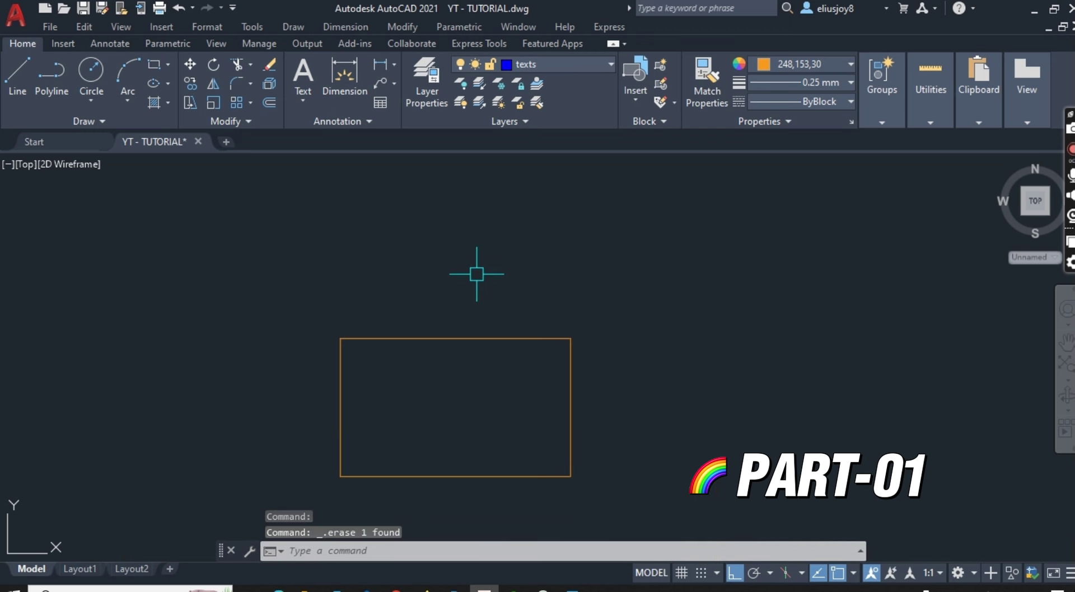
pyautogui.scroll(-2, 476, 271)
pyautogui.hotkey('alt', 'Tab')
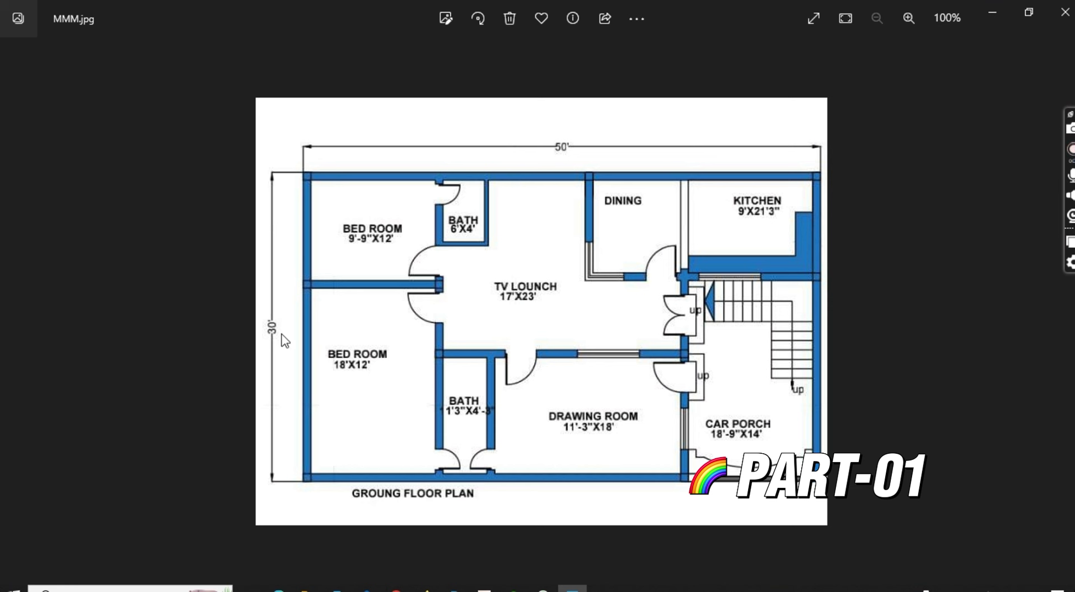
# Add a 50'-0" linear dimension between the rectangle's top corners, placed above it
pyautogui.click(990, 21)
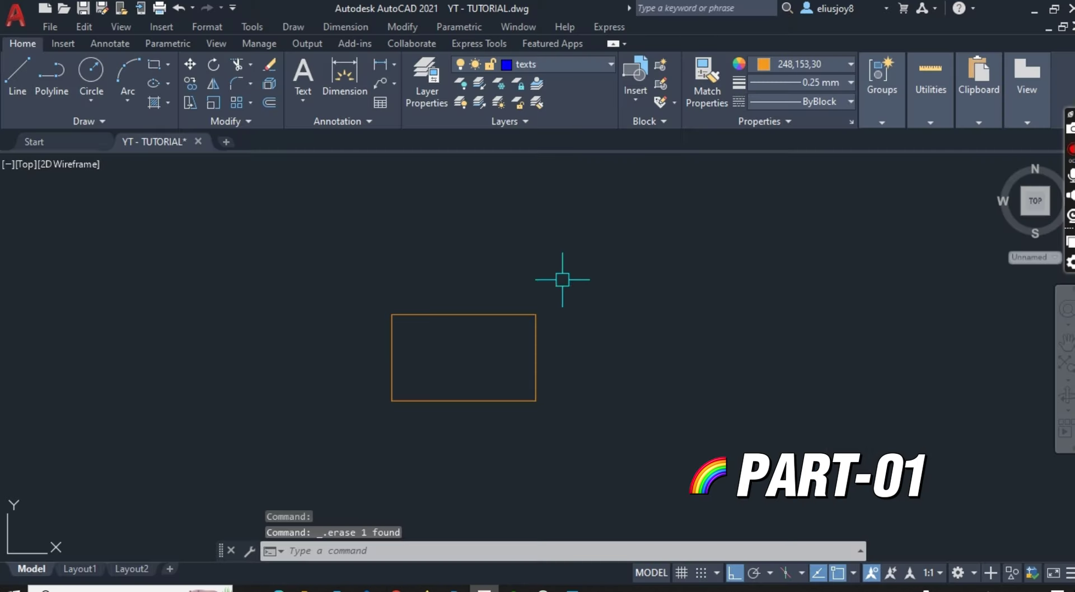
pyautogui.scroll(4, 428, 305)
pyautogui.scroll(-2, 402, 247)
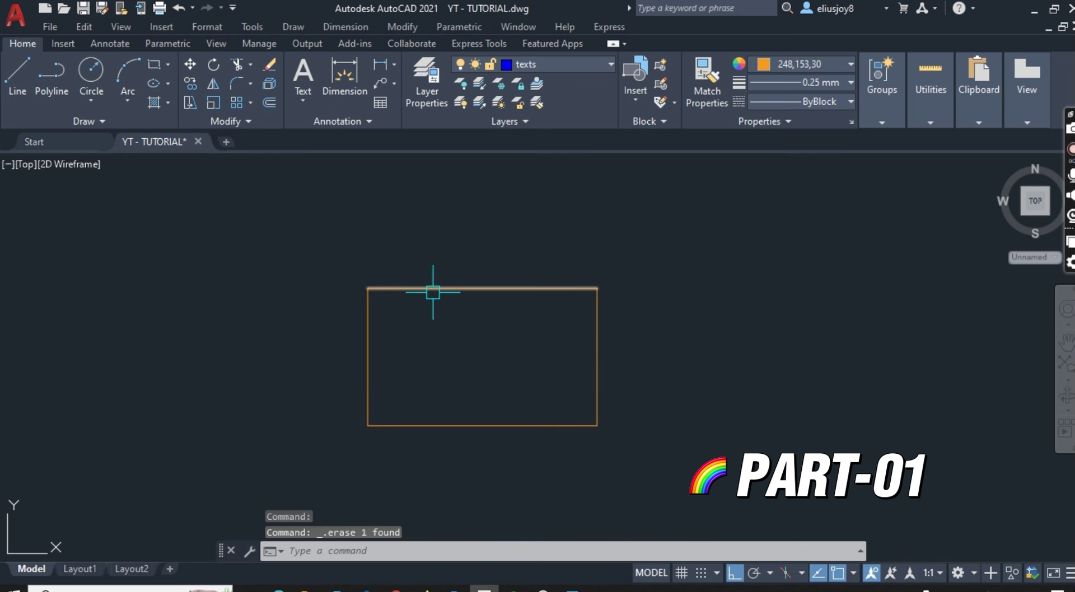
pyautogui.click(381, 64)
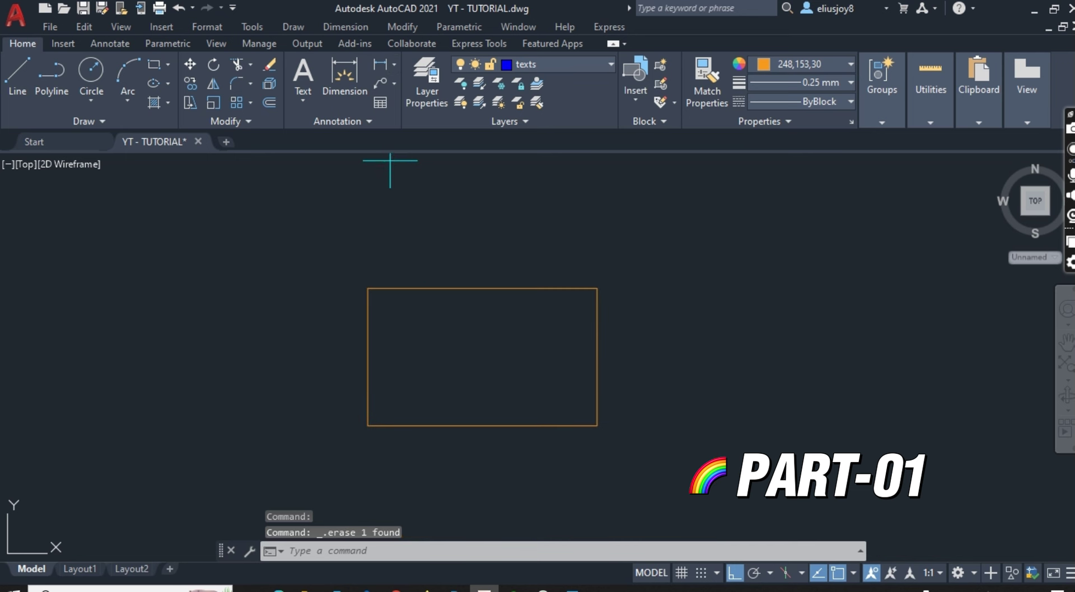
pyautogui.click(368, 289)
pyautogui.click(597, 289)
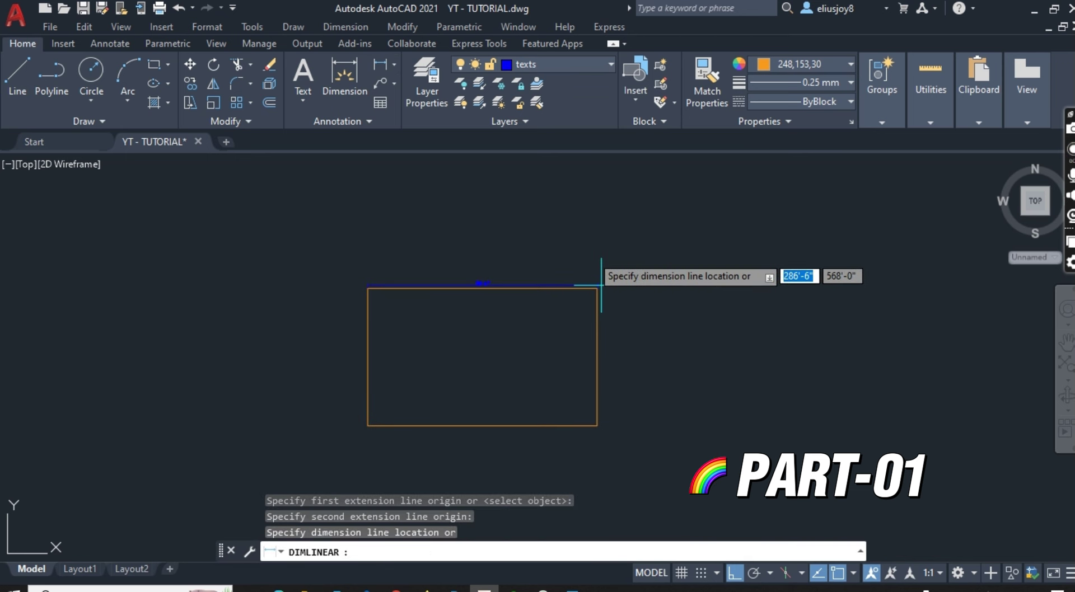
pyautogui.click(592, 240)
pyautogui.scroll(3, 487, 247)
pyautogui.scroll(3, 466, 250)
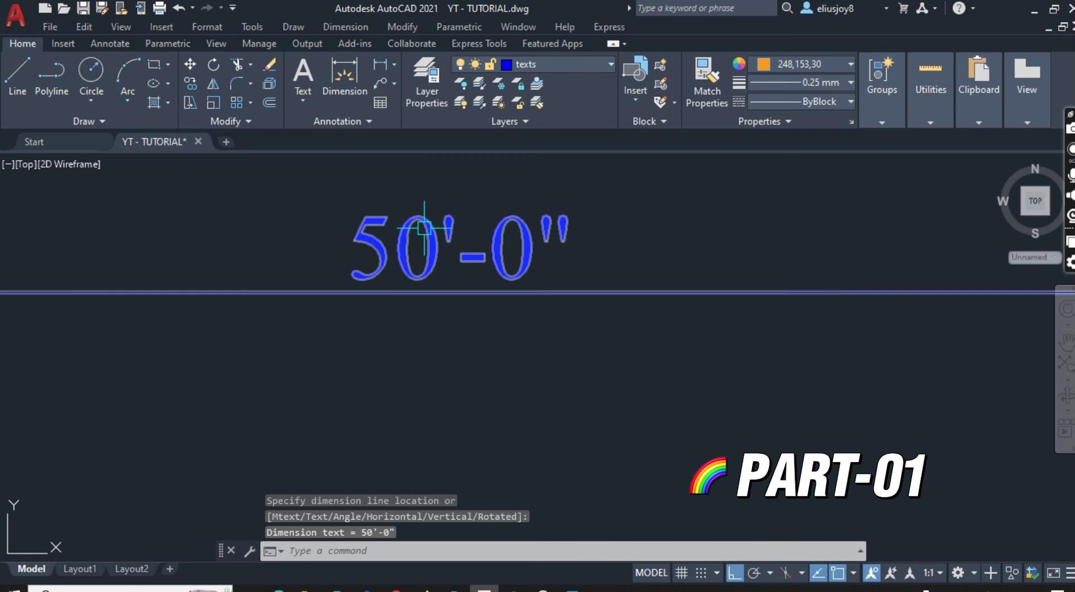
pyautogui.scroll(-6, 467, 240)
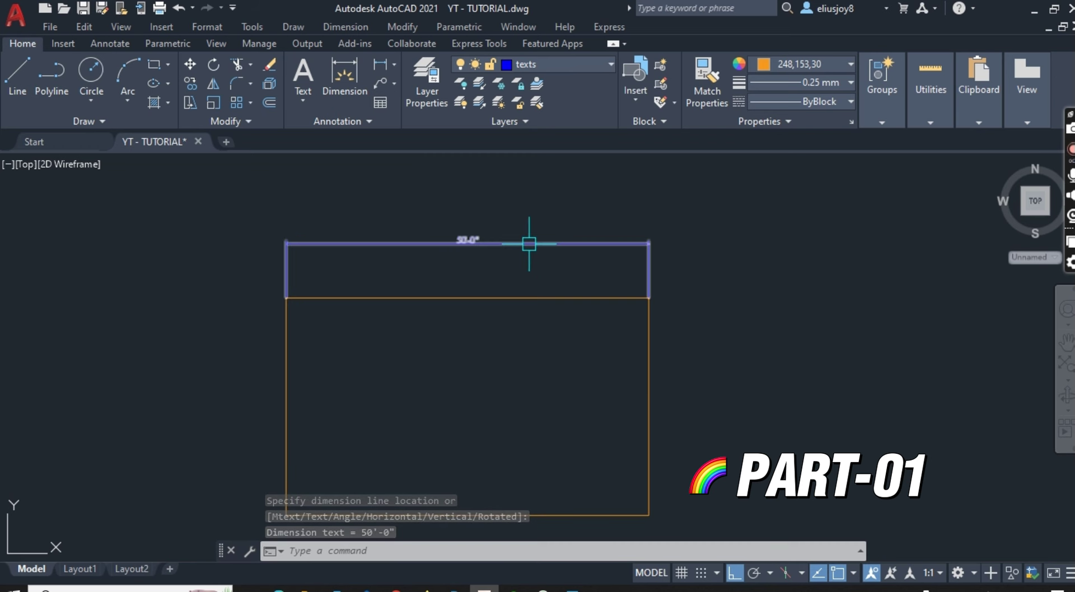
# Move the 50'-0" dimension onto the US-Dim layer
pyautogui.click(529, 244)
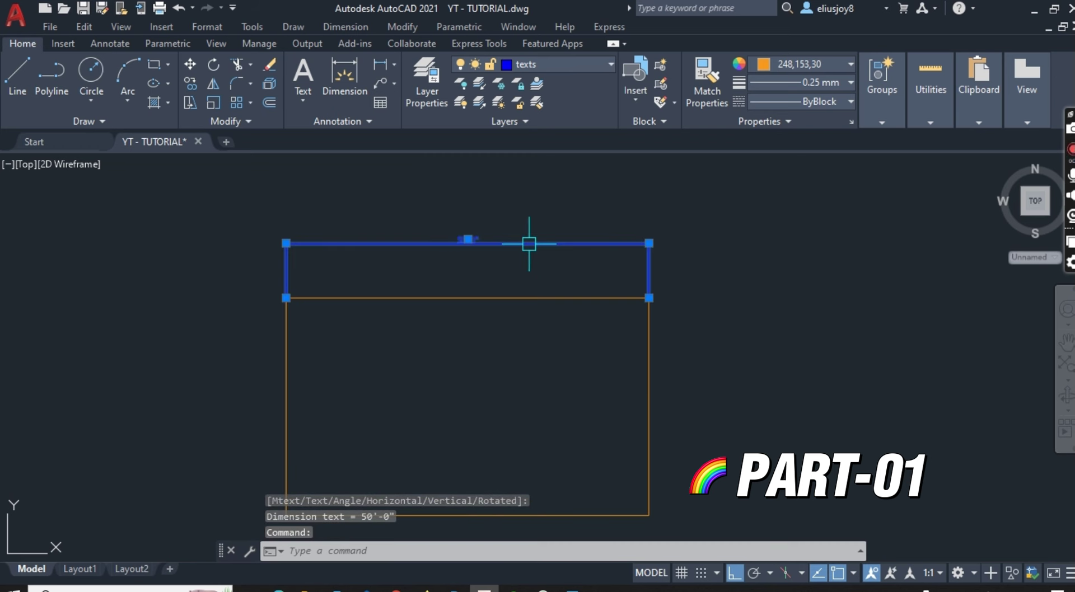
pyautogui.click(575, 65)
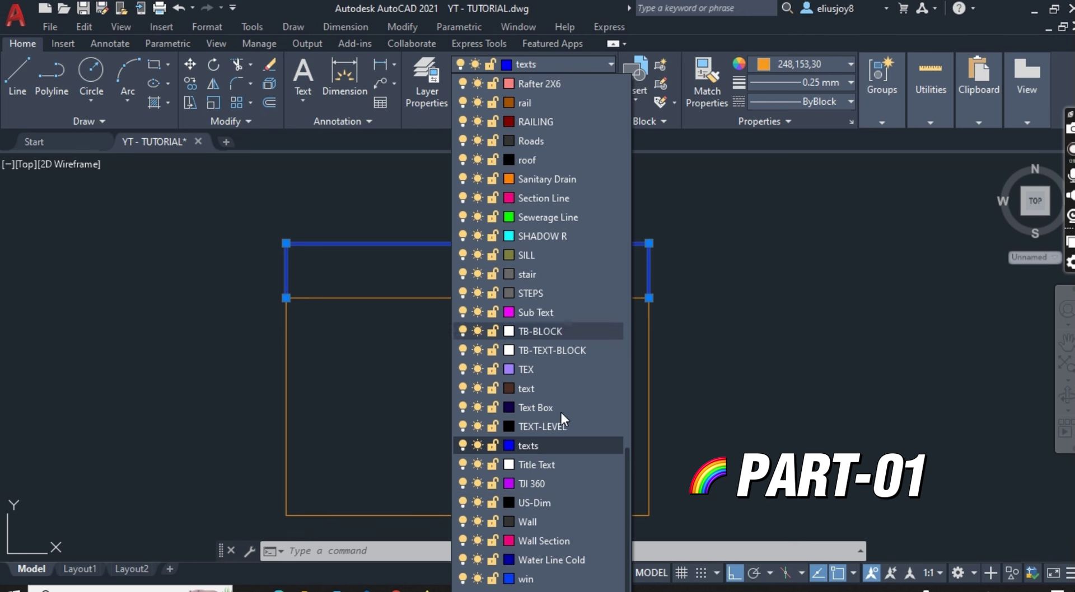
pyautogui.click(558, 503)
pyautogui.press('Escape')
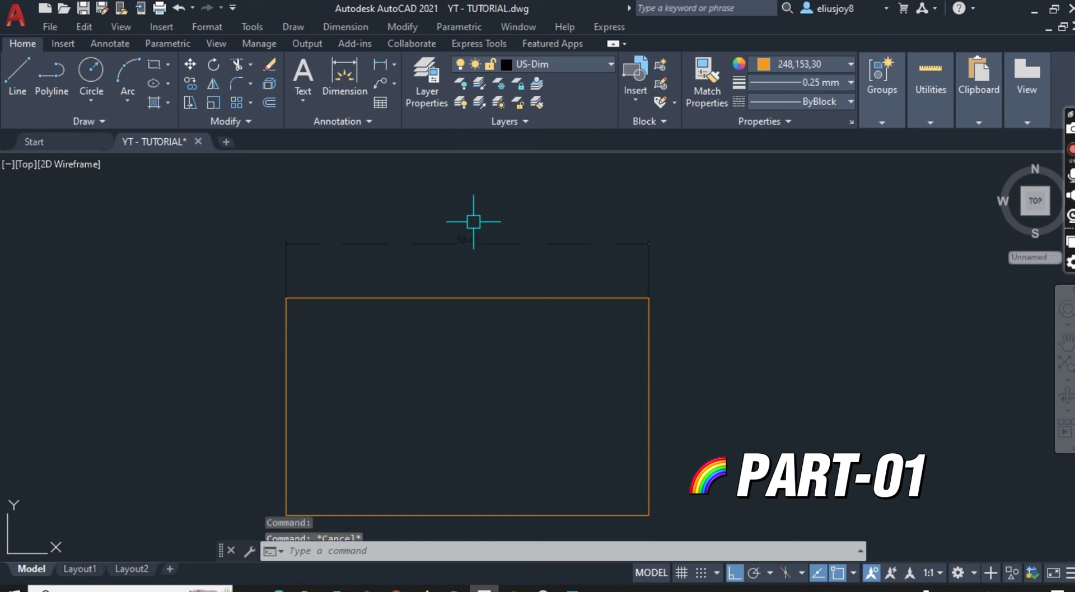
pyautogui.press('Escape')
pyautogui.scroll(4, 478, 220)
pyautogui.scroll(-2, 493, 229)
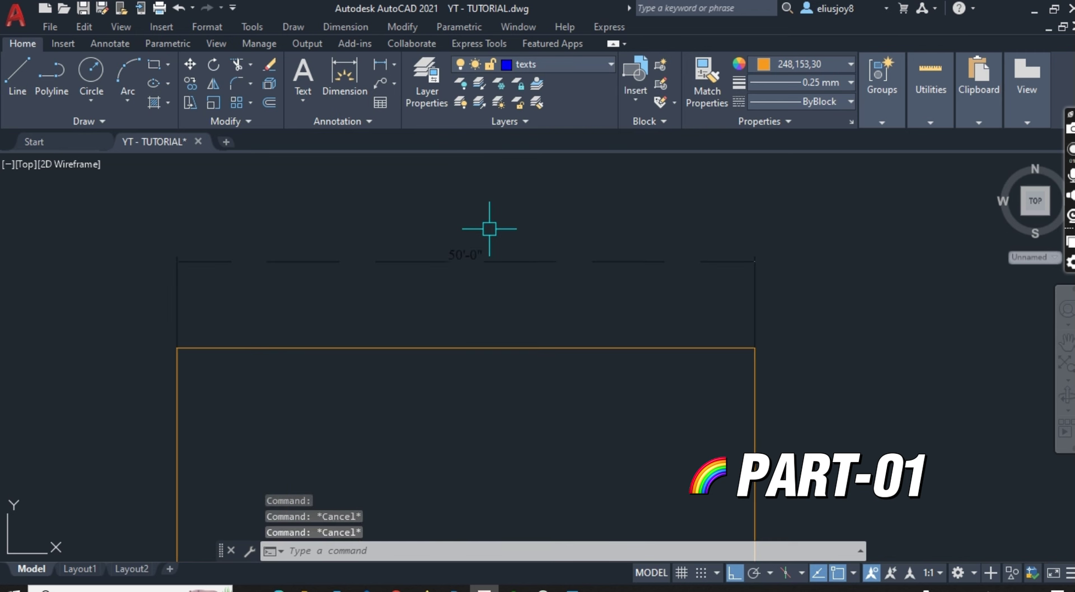
# Set the 50'-0" dimension's text height to 10" in its Properties palette
pyautogui.click(499, 259)
pyautogui.rightClick(499, 259)
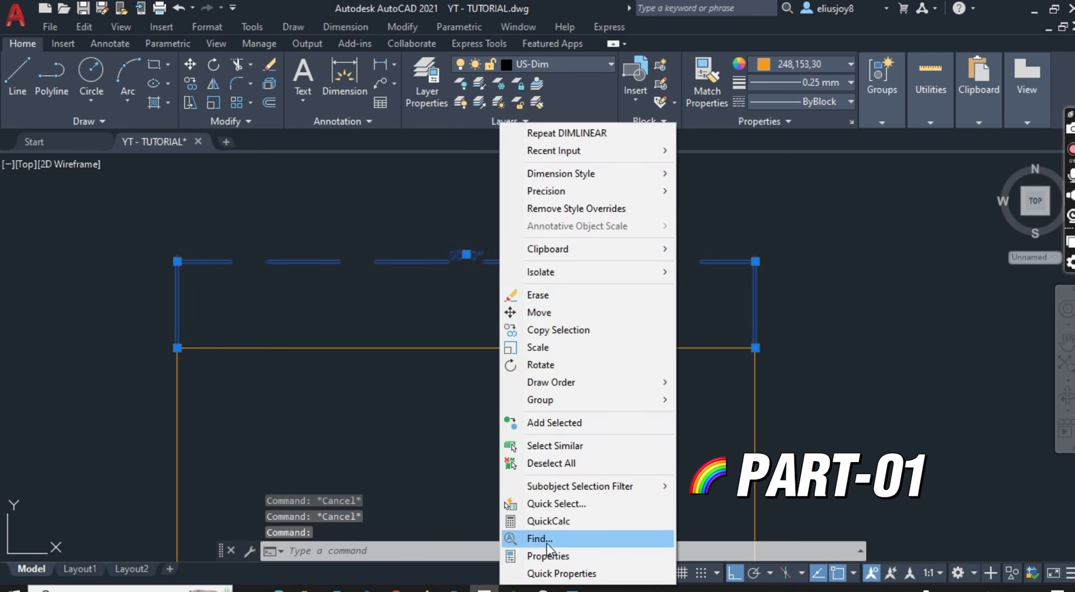
pyautogui.click(539, 556)
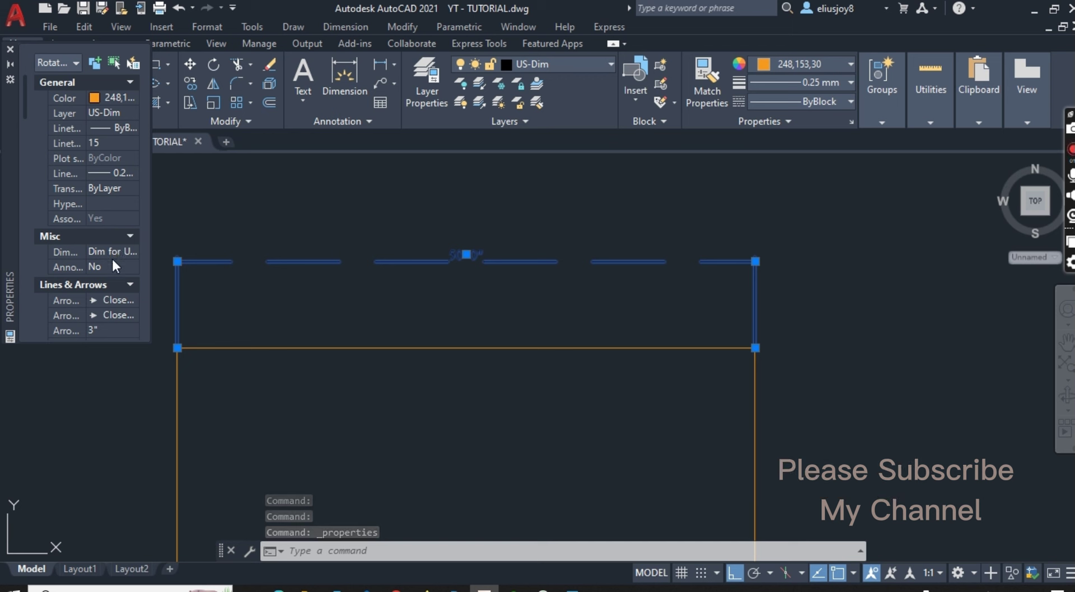
pyautogui.scroll(-3, 113, 269)
pyautogui.scroll(-3, 113, 278)
pyautogui.scroll(-3, 113, 279)
pyautogui.scroll(-2, 113, 278)
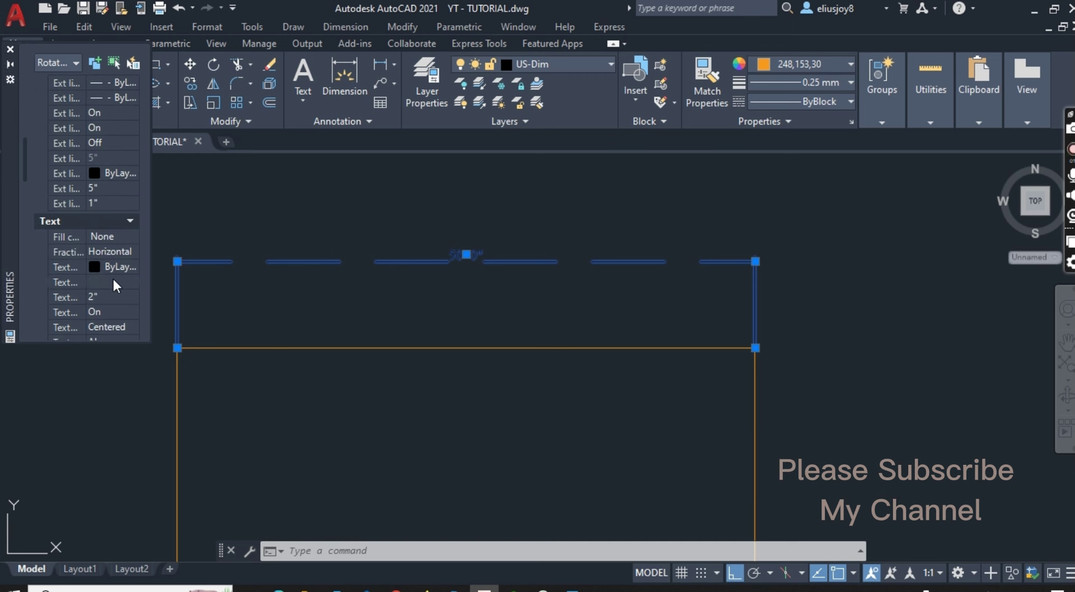
pyautogui.click(113, 280)
pyautogui.press('Tab')
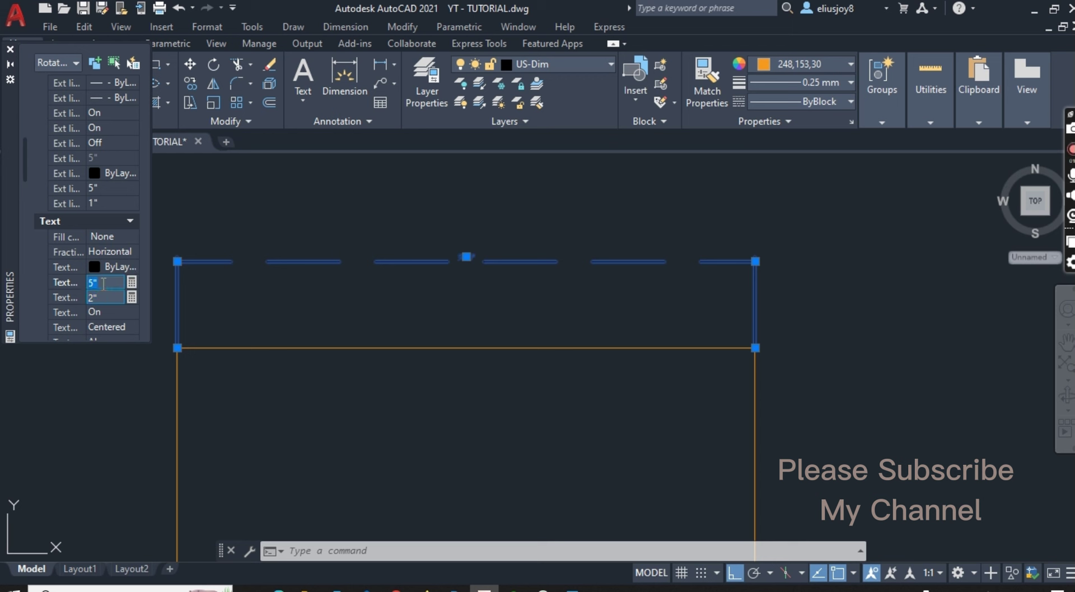
pyautogui.press('Tab')
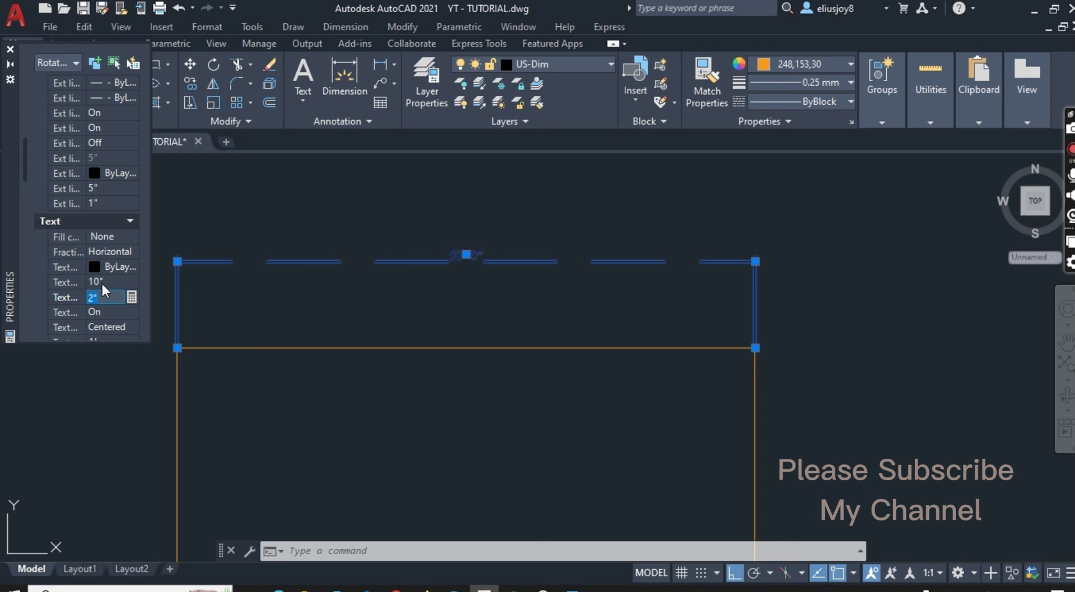
pyautogui.scroll(5, 101, 284)
pyautogui.scroll(5, 102, 281)
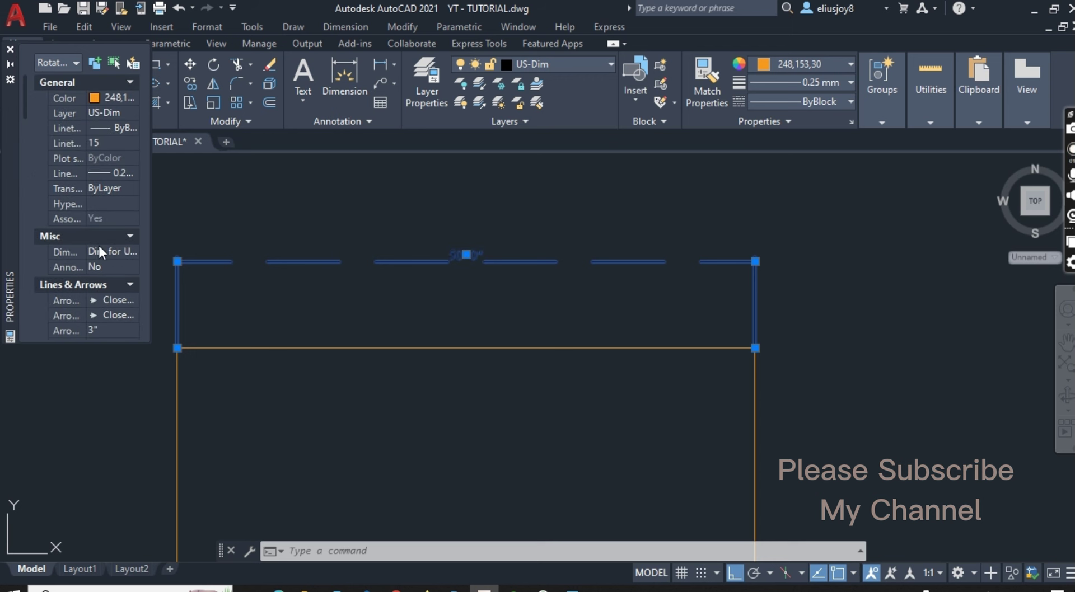
# Set the dimension's linetype scale to 5, first trying 10
pyautogui.click(103, 143)
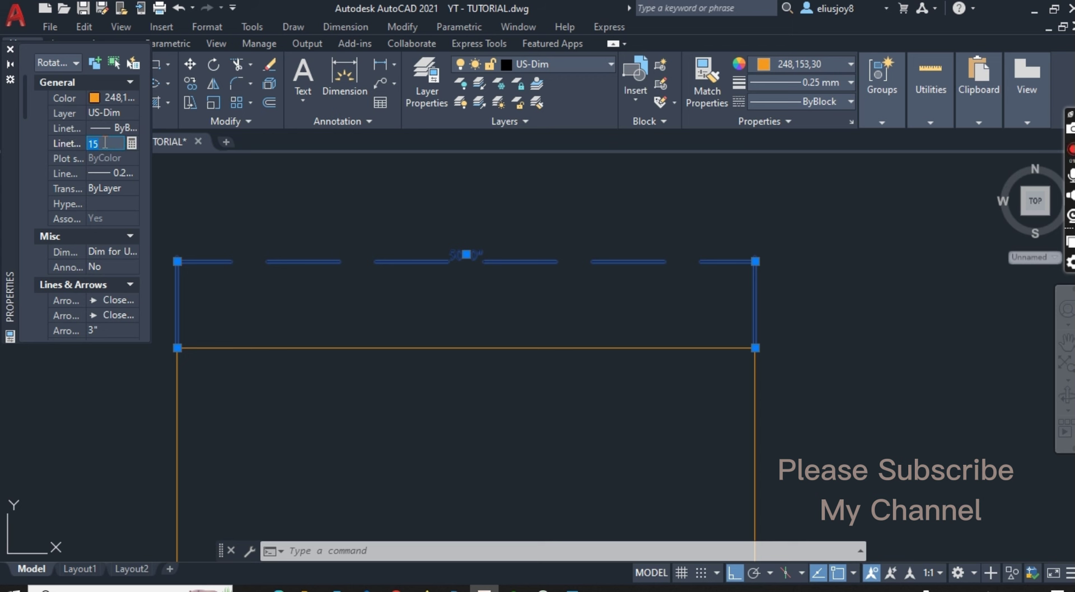
pyautogui.write('10')
pyautogui.press('Return')
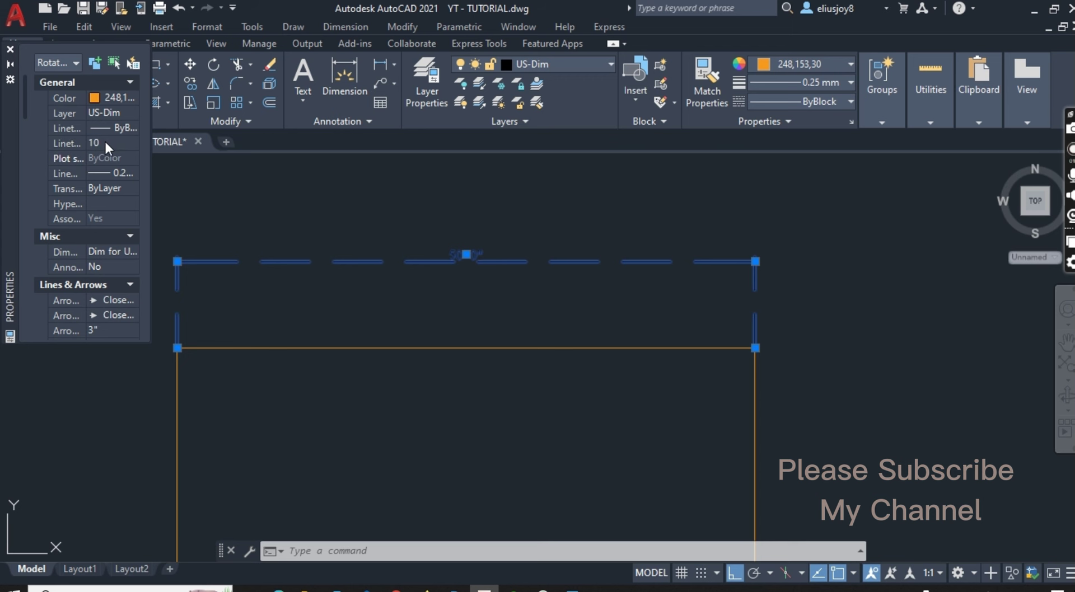
pyautogui.click(107, 143)
pyautogui.write('5')
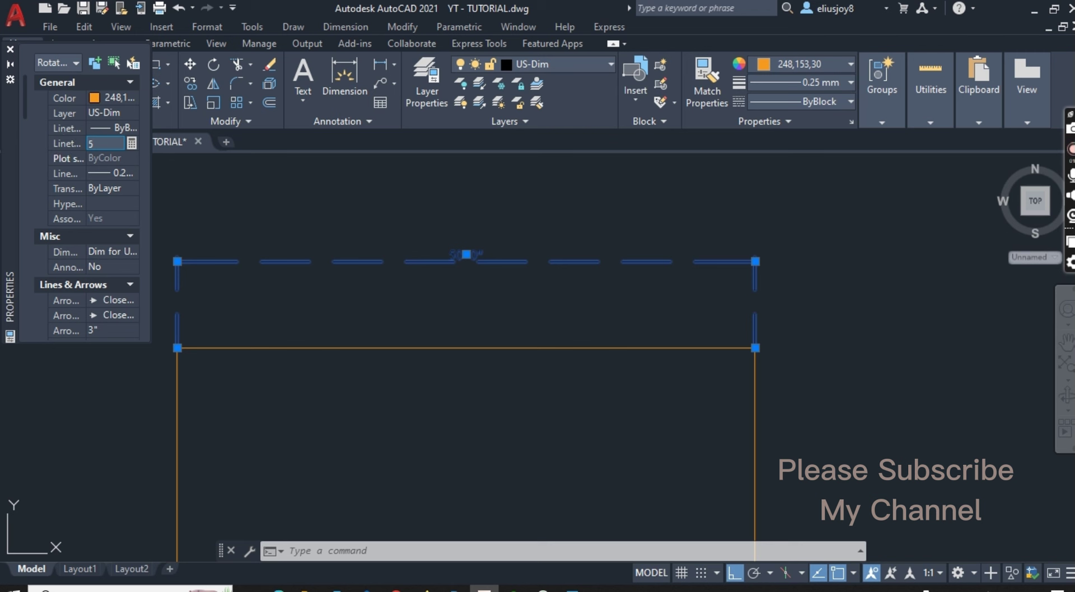
pyautogui.press('Return')
pyautogui.click(10, 50)
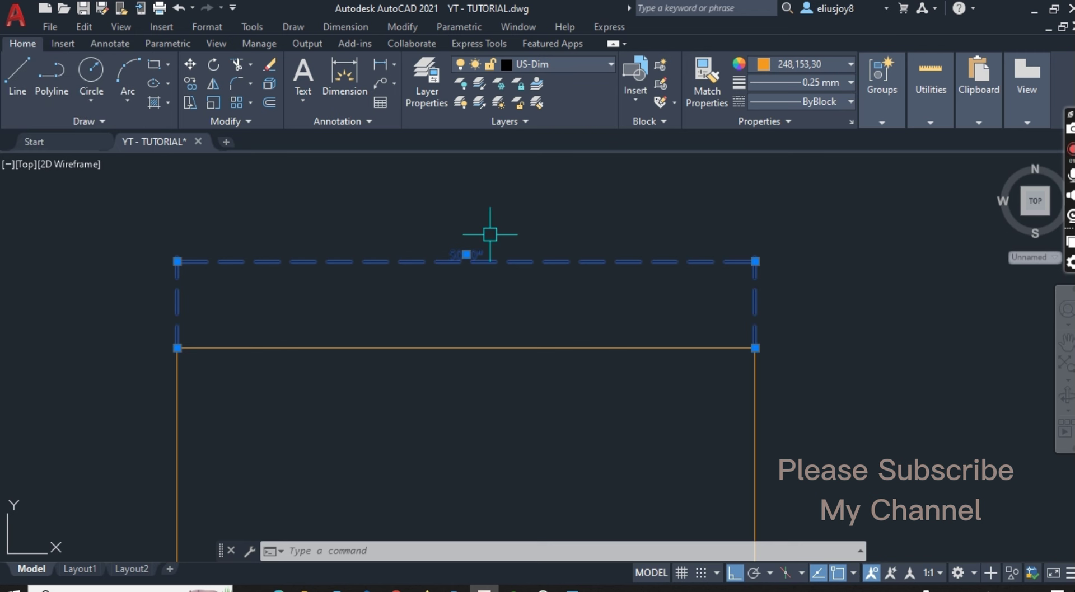
# Offset the rectangle's left and top edges 0'-10" inward as wall lines
pyautogui.press('Escape')
pyautogui.scroll(5, 507, 255)
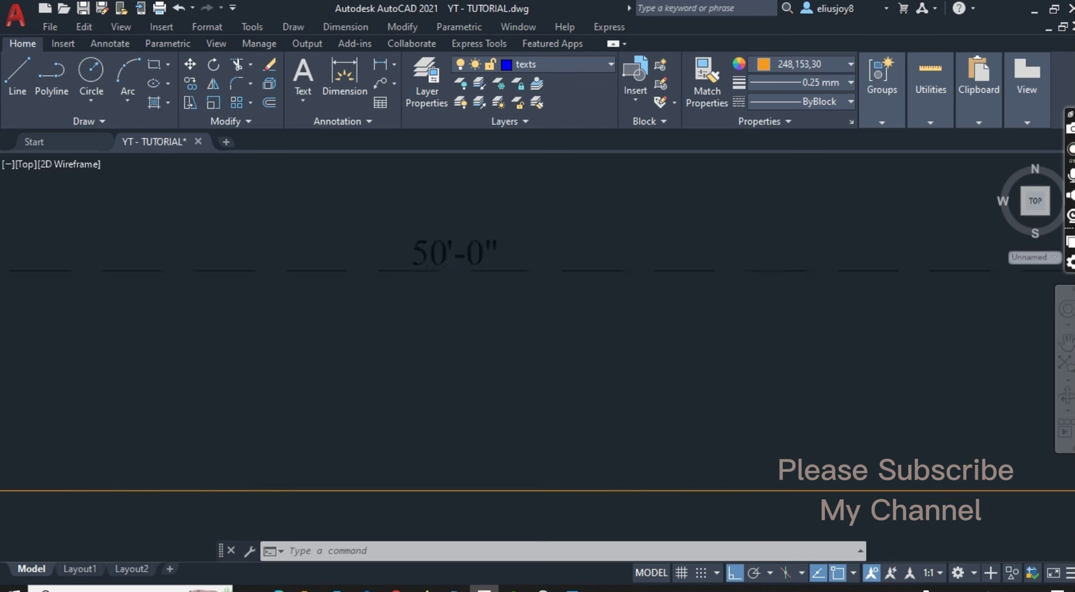
pyautogui.scroll(2, 507, 254)
pyautogui.scroll(-8, 492, 235)
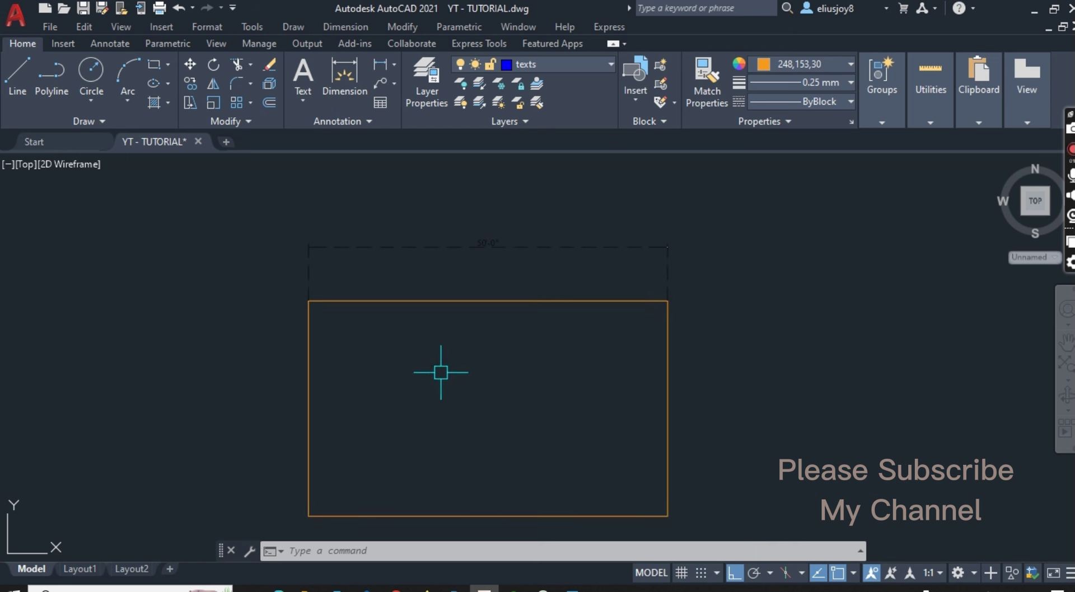
pyautogui.write('O')
pyautogui.press('Return')
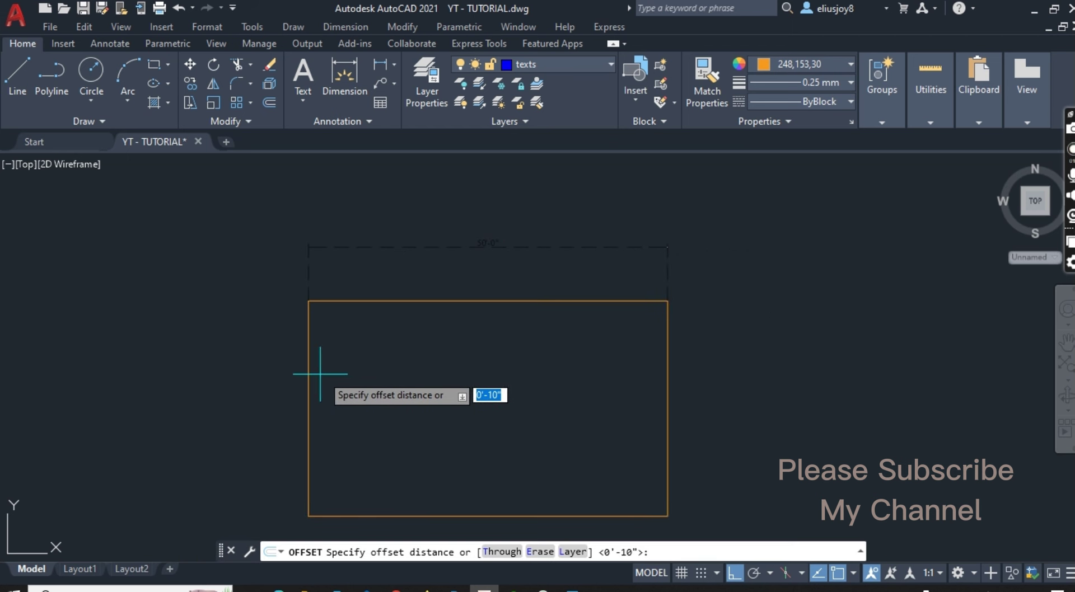
pyautogui.press('Return')
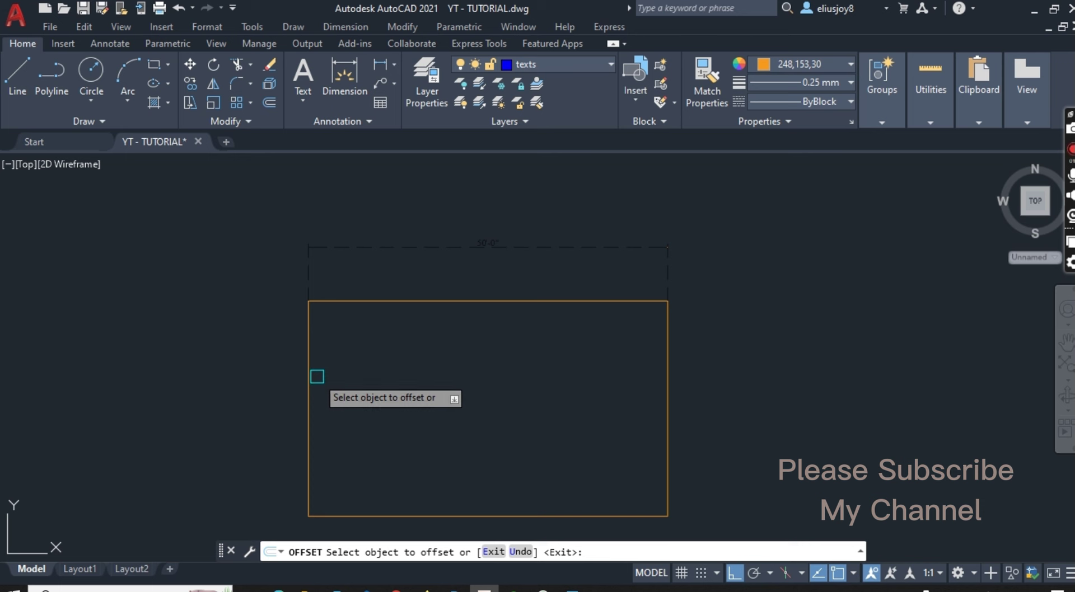
pyautogui.click(308, 376)
pyautogui.click(335, 369)
pyautogui.click(431, 302)
pyautogui.click(493, 342)
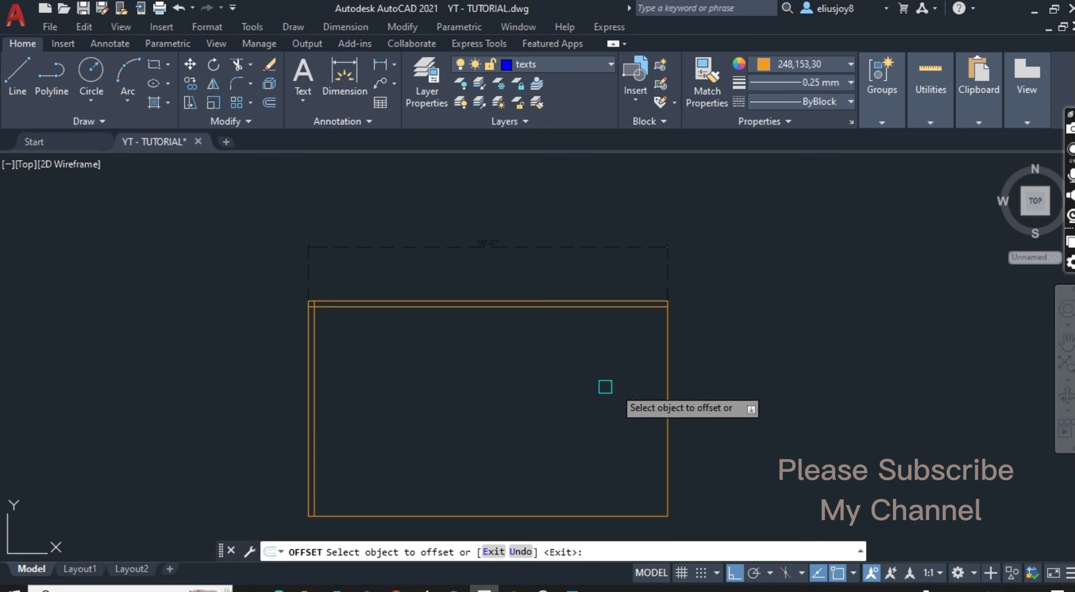
# Offset the right and bottom edges 0'-10" inward, then bring up the reference image
pyautogui.click(667, 381)
pyautogui.click(522, 388)
pyautogui.scroll(-2, 522, 389)
pyautogui.click(513, 246)
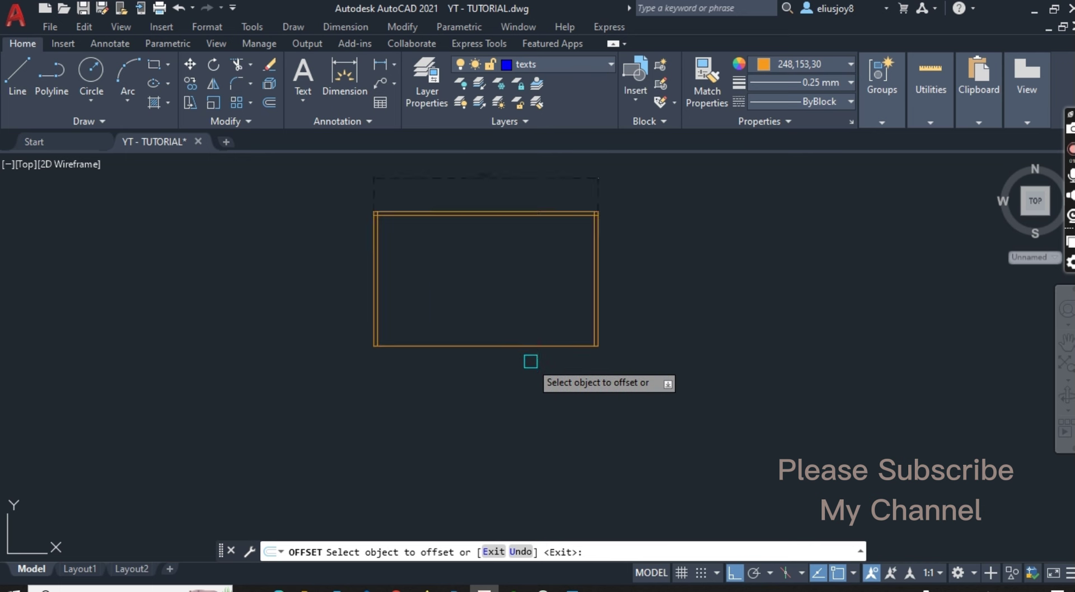
pyautogui.scroll(2, 513, 338)
pyautogui.scroll(-2, 414, 388)
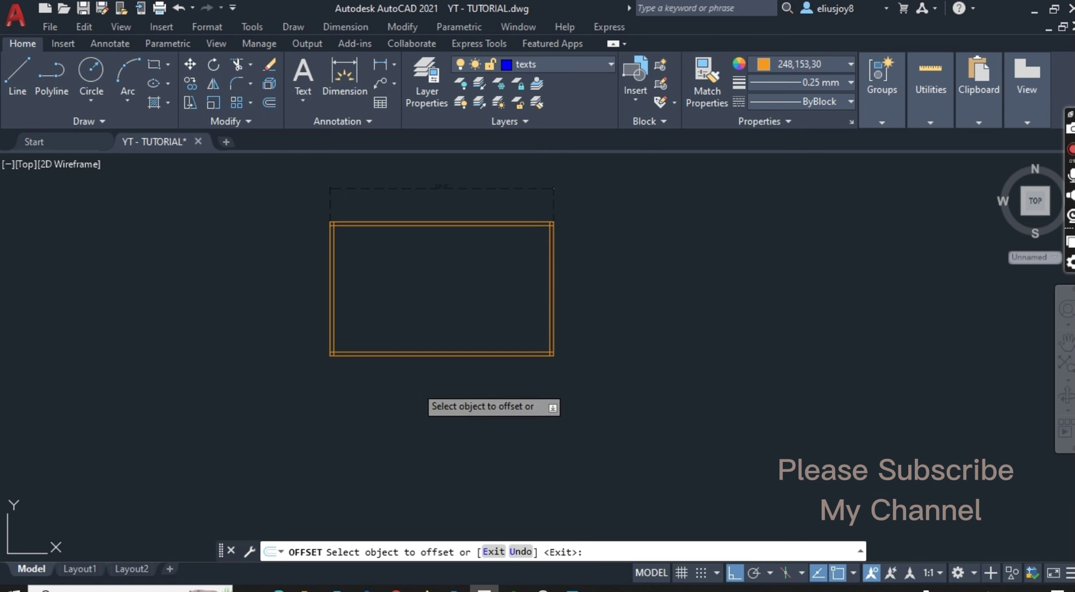
pyautogui.press('Escape')
pyautogui.hotkey('alt', 'Tab')
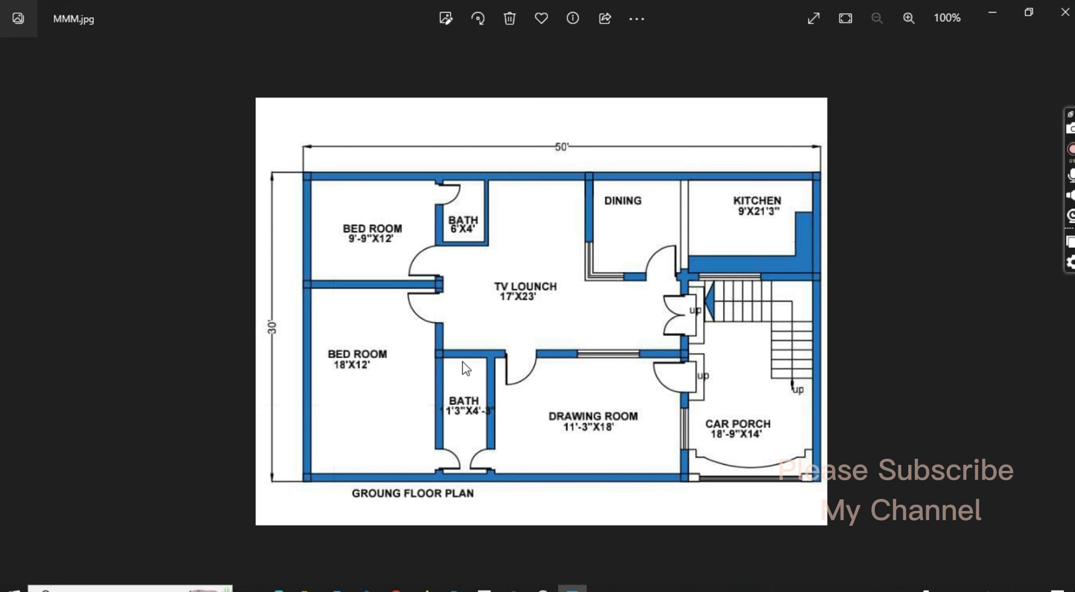
# Zoom the MMM.jpg reference plan to about 121%, then minimize and restore it
pyautogui.scroll(1, 417, 217)
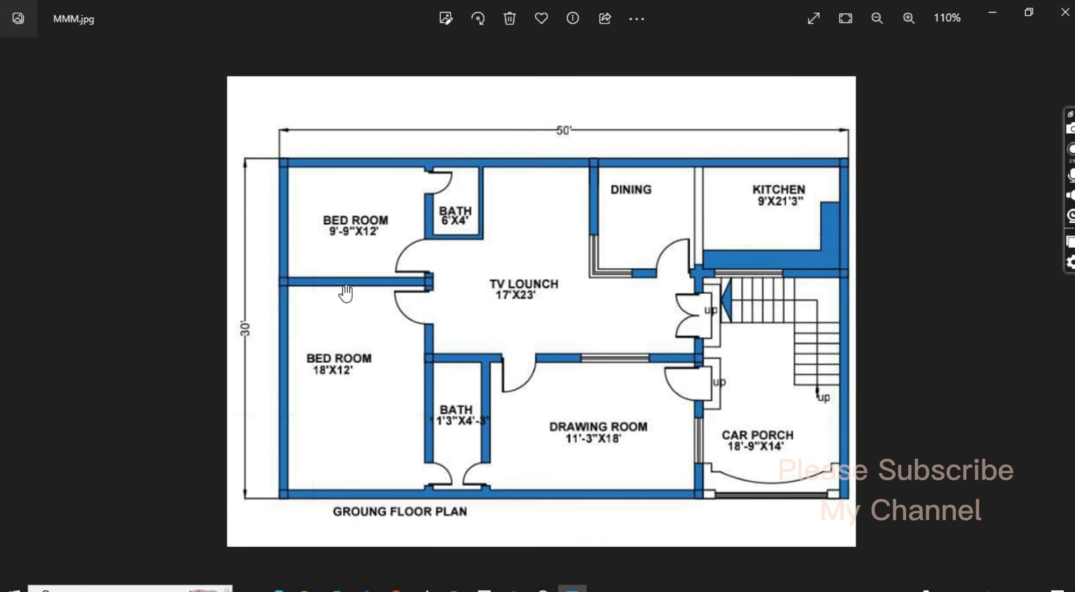
pyautogui.scroll(-1, 368, 317)
pyautogui.scroll(2, 365, 254)
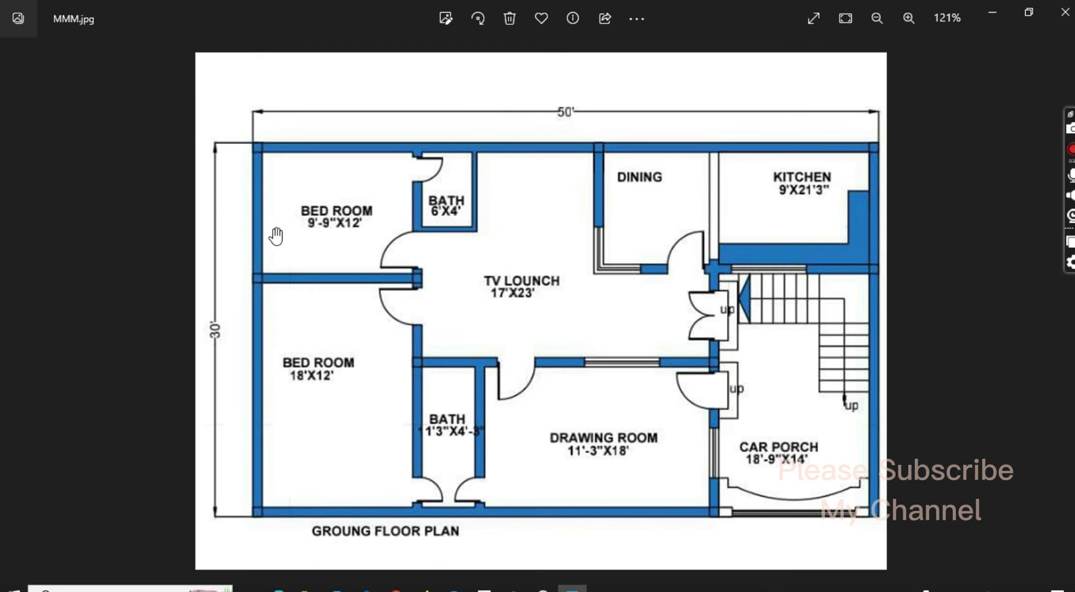
pyautogui.click(992, 12)
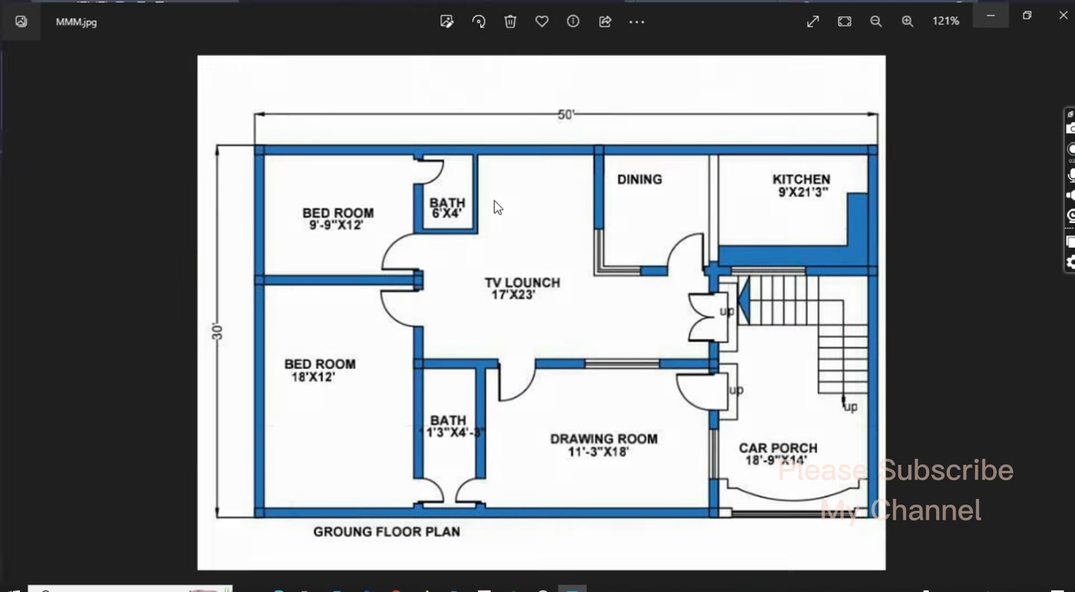
pyautogui.click(570, 587)
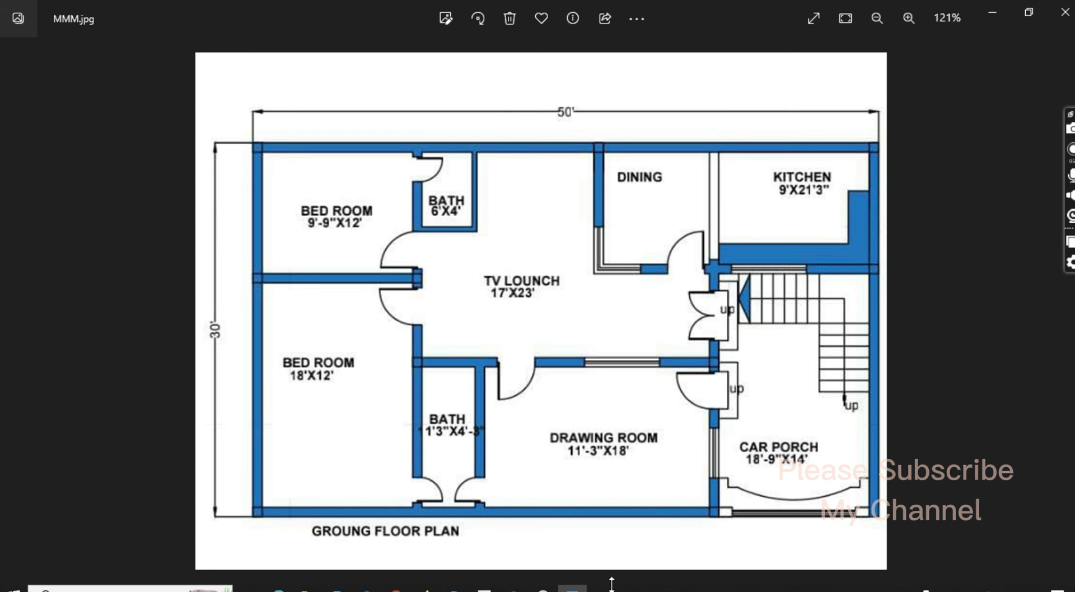
# Offset the left inner wall line 12' to the right as a partition line
pyautogui.hotkey('alt', 'Tab')
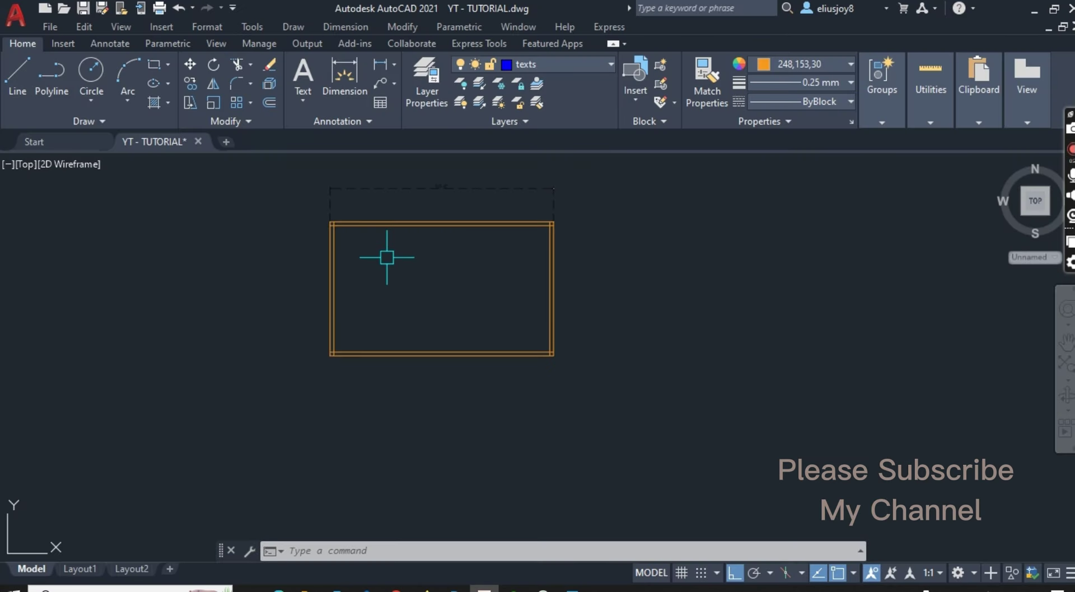
pyautogui.write('off')
pyautogui.press('Return')
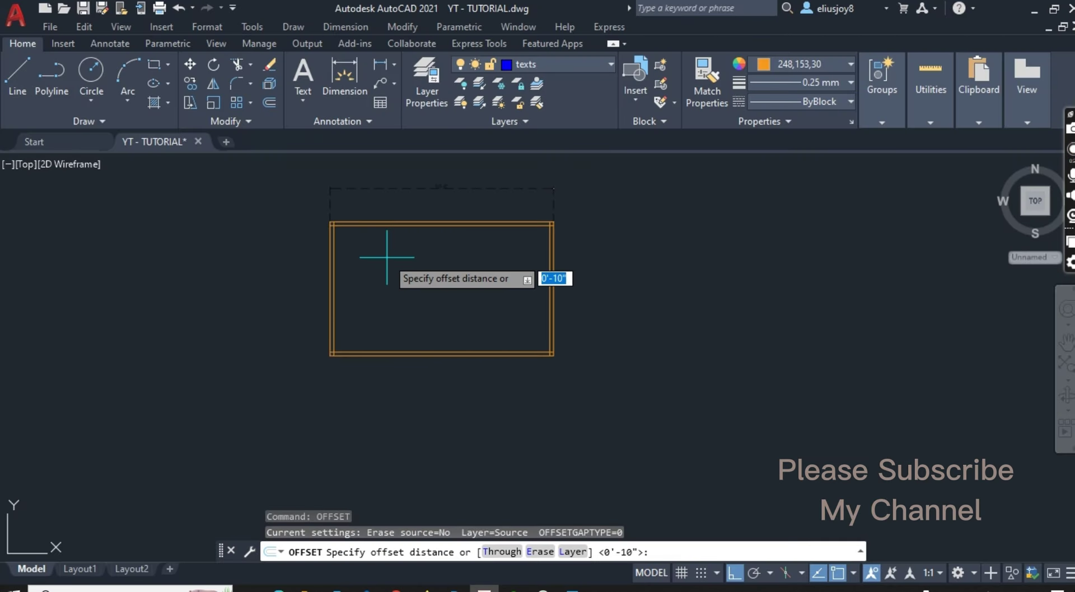
pyautogui.write('12')
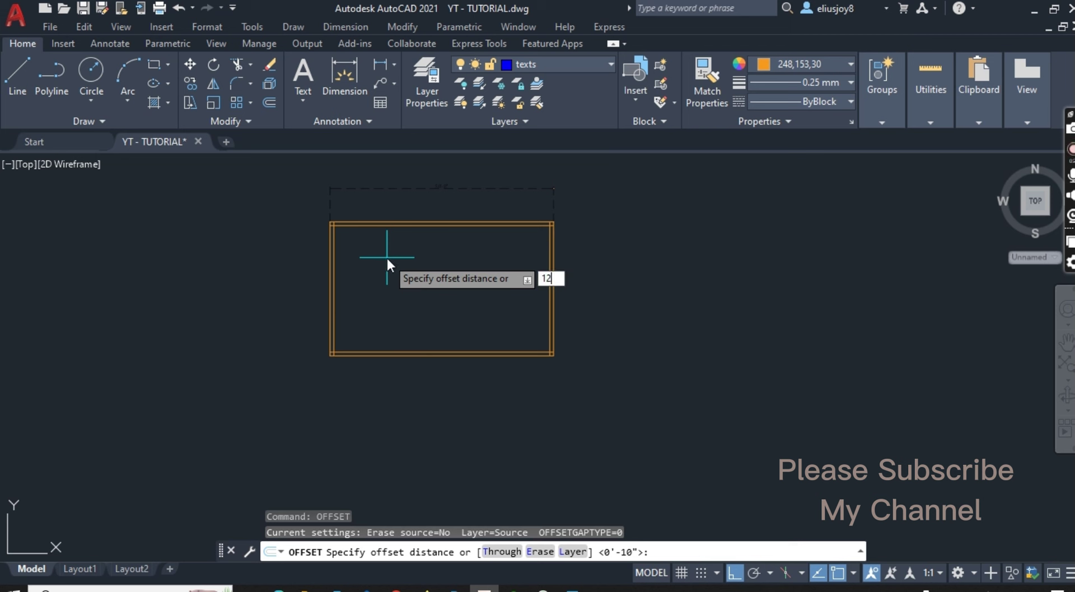
pyautogui.write("'")
pyautogui.press('Return')
pyautogui.scroll(4, 353, 256)
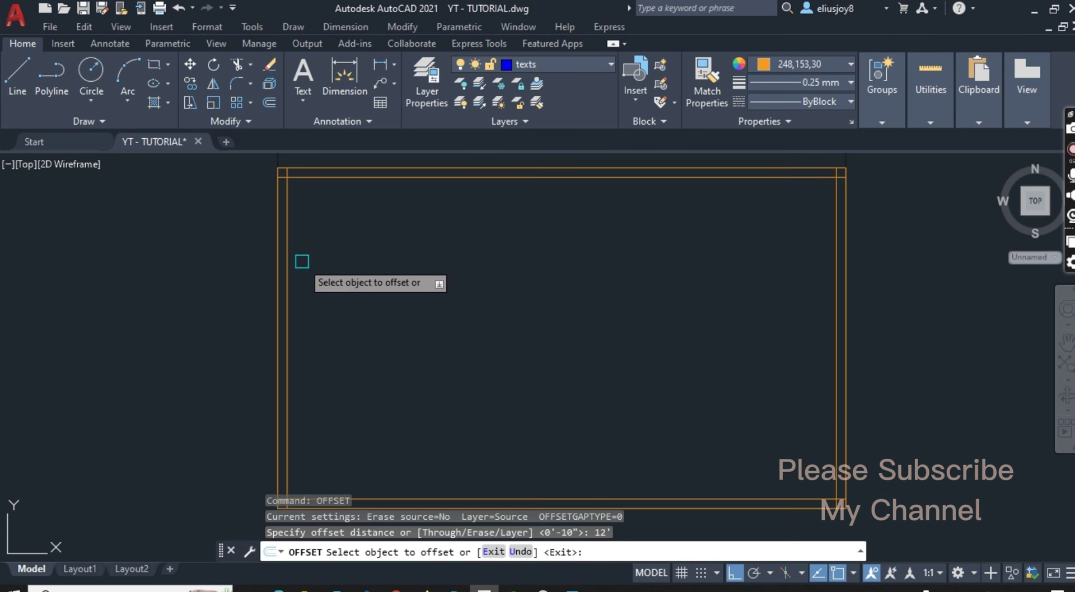
pyautogui.click(286, 263)
pyautogui.scroll(-2, 408, 235)
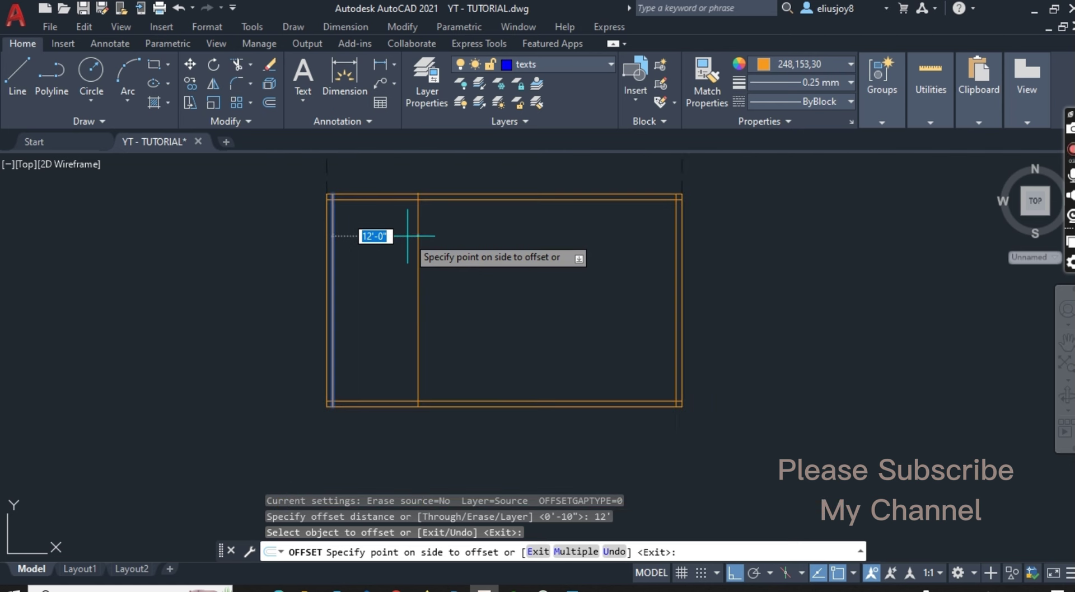
pyautogui.press('Return')
pyautogui.press('Return')
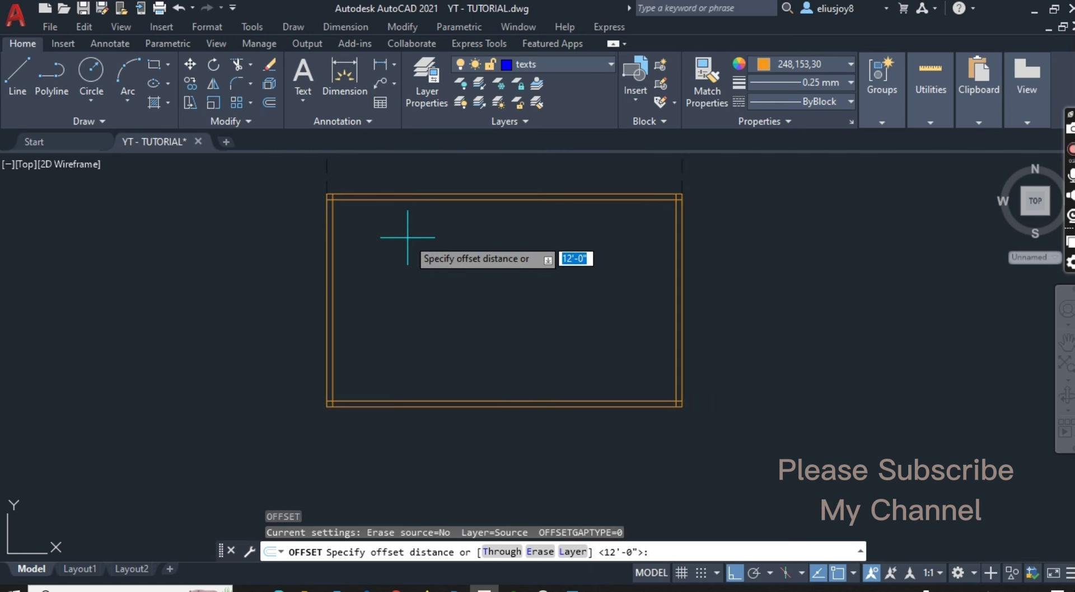
pyautogui.press('Return')
pyautogui.click(333, 286)
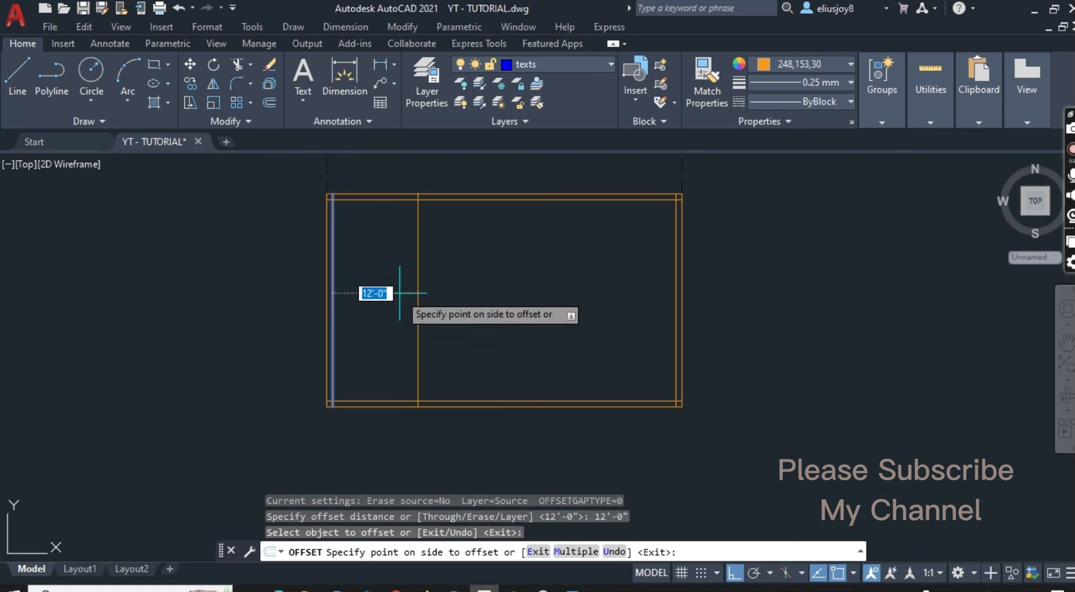
pyautogui.click(403, 295)
pyautogui.scroll(2, 440, 313)
# Offset the partition line 10 to its right for wall thickness, then view the reference
pyautogui.press('Return')
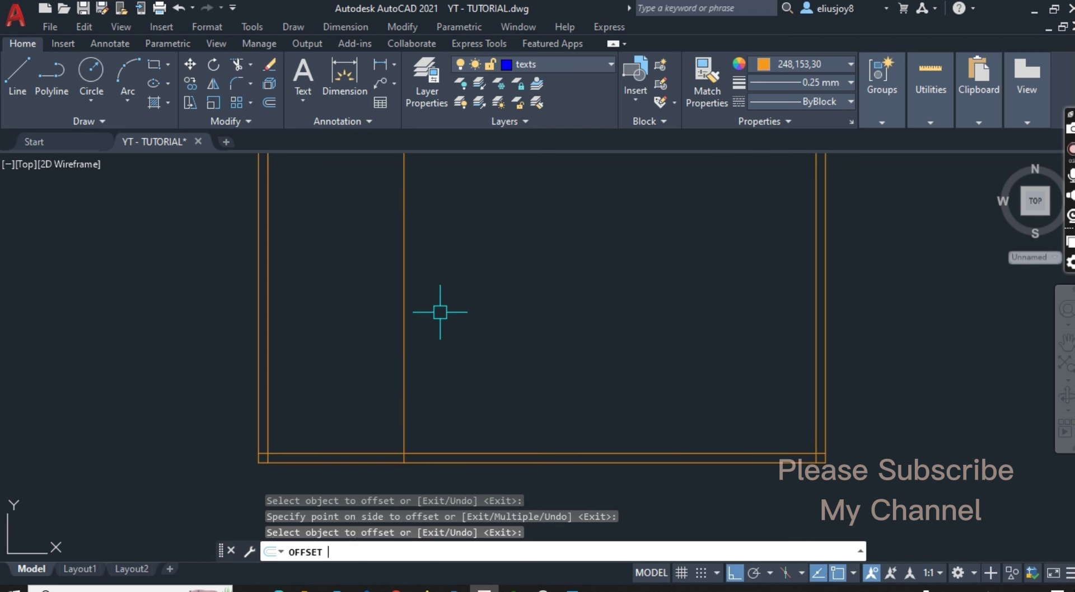
pyautogui.press('Return')
pyautogui.write('10')
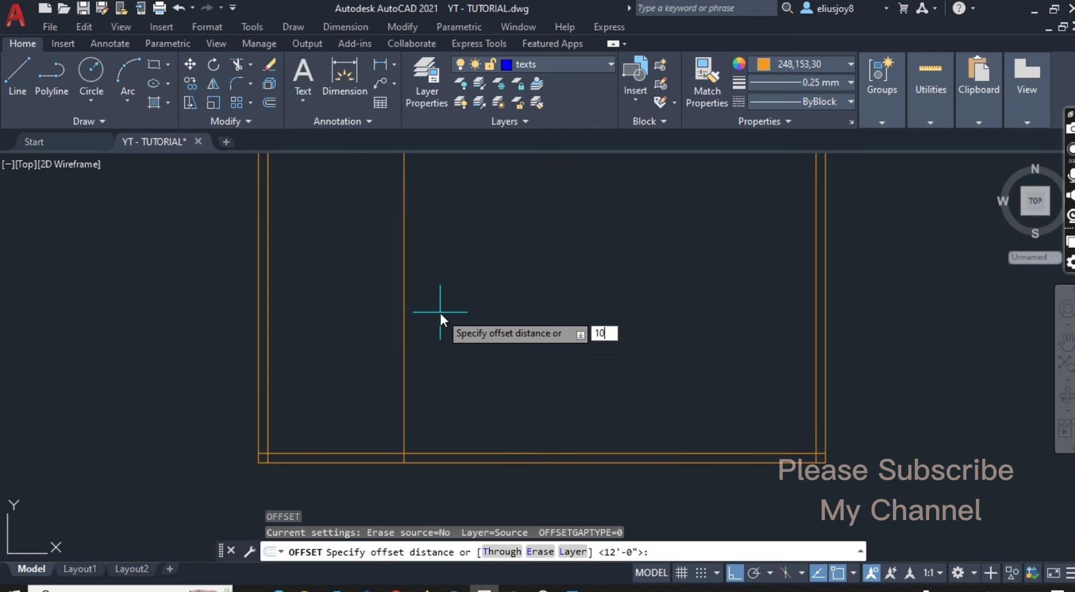
pyautogui.press('Return')
pyautogui.click(412, 306)
pyautogui.click(499, 314)
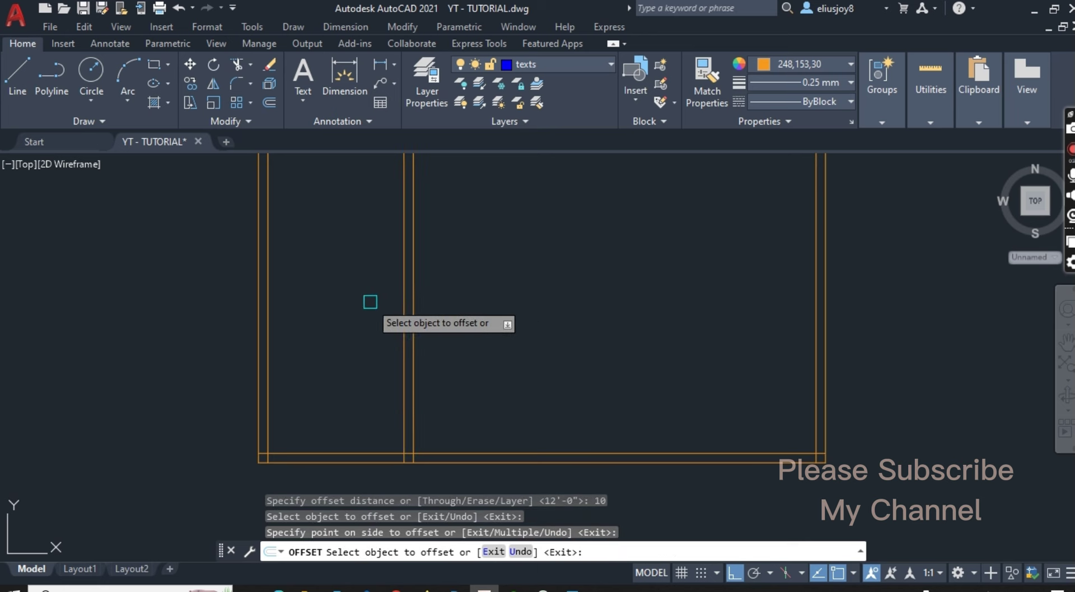
pyautogui.scroll(-4, 369, 302)
pyautogui.click(572, 588)
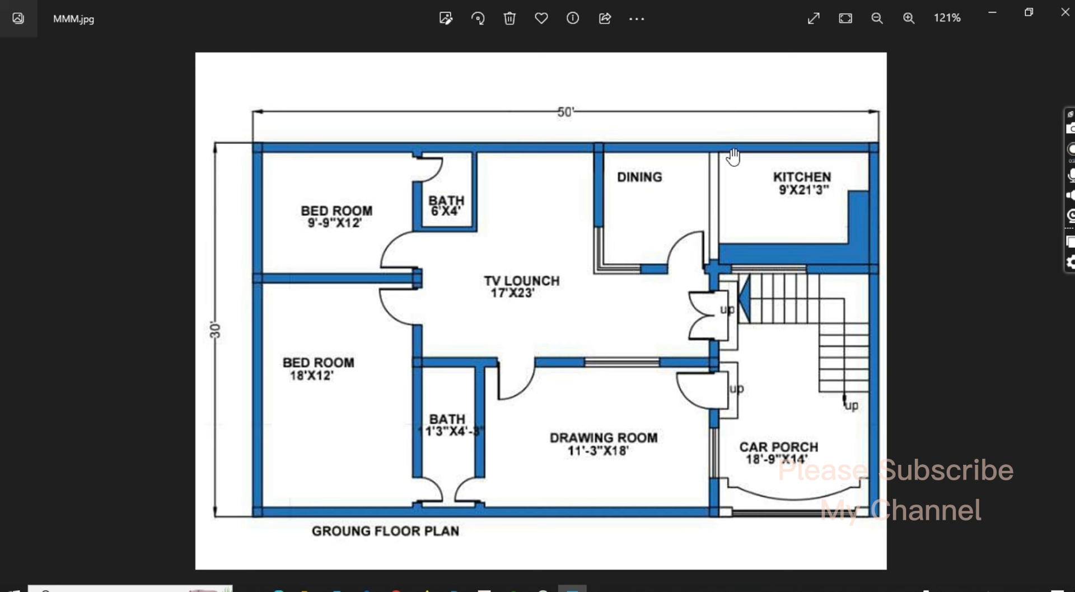
# Offset the top inner wall line 9'-9" downward as a horizontal wall line
pyautogui.click(991, 12)
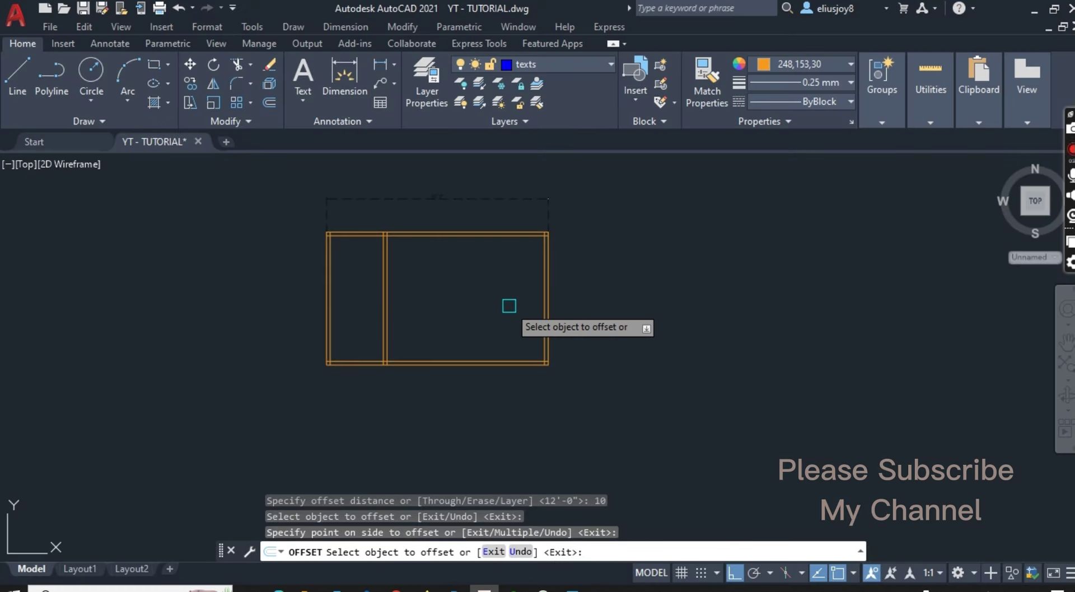
pyautogui.press('Return')
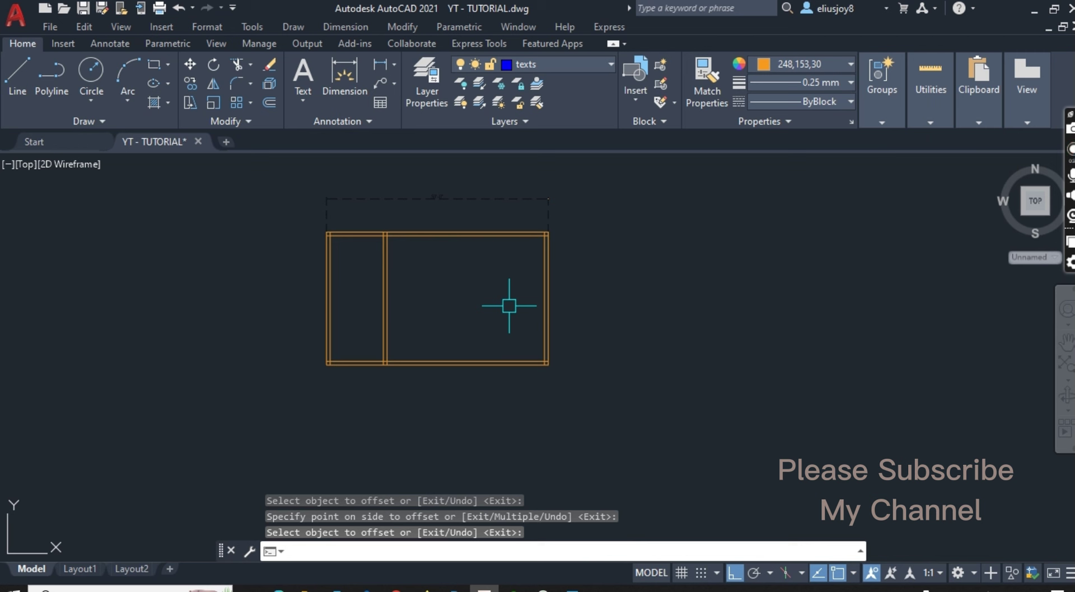
pyautogui.press('Return')
pyautogui.write('9')
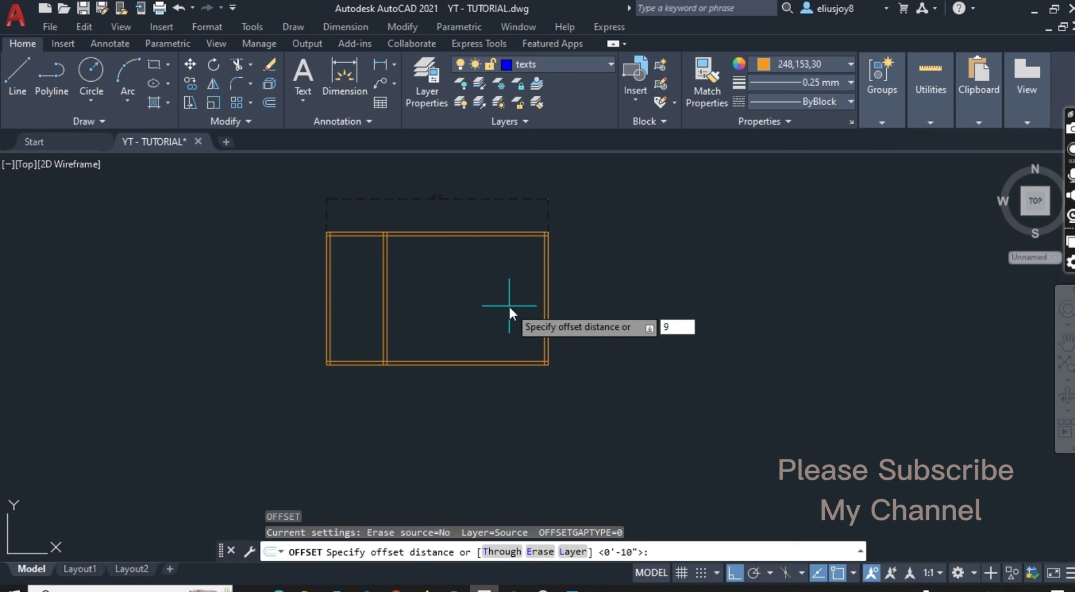
pyautogui.write("'-9")
pyautogui.press('Return')
pyautogui.scroll(4, 384, 271)
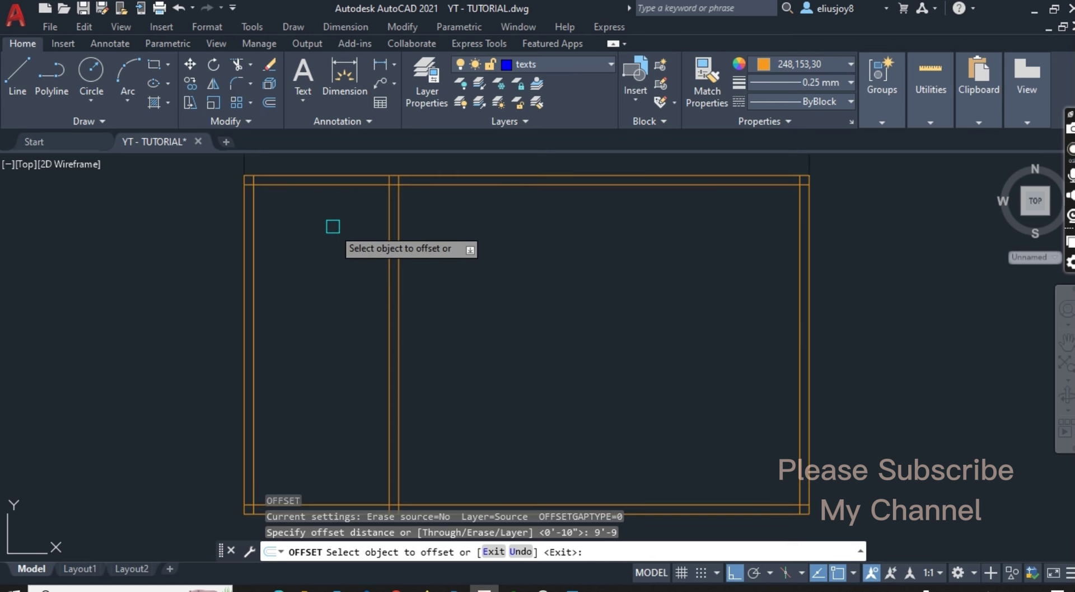
pyautogui.click(326, 185)
pyautogui.click(327, 317)
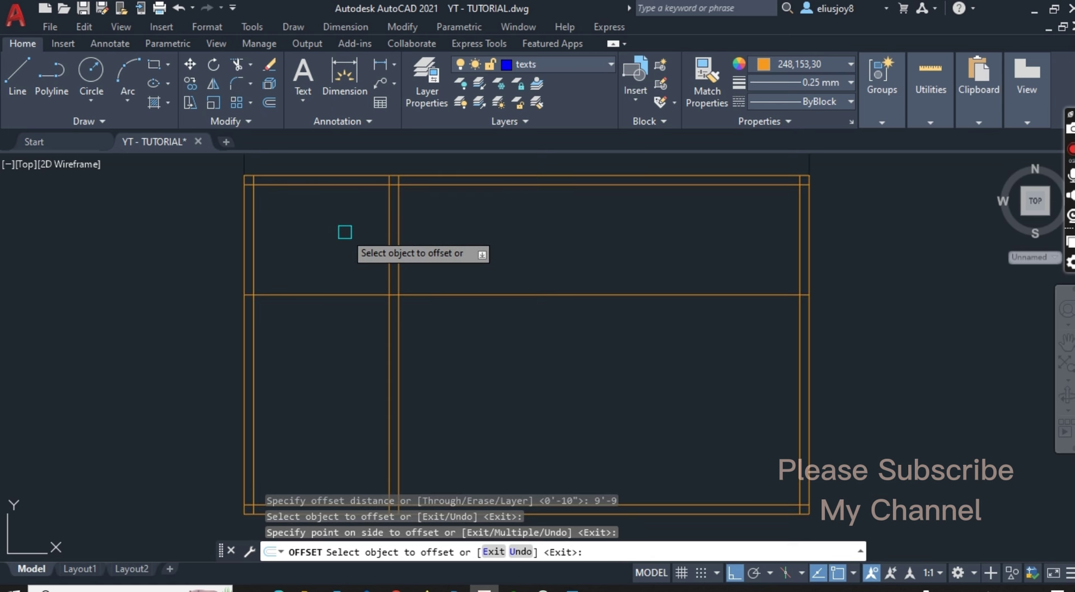
# Offset the new horizontal line 10 downward for wall thickness, then view the reference
pyautogui.press('Return')
pyautogui.press('Return')
pyautogui.write('10')
pyautogui.press('Return')
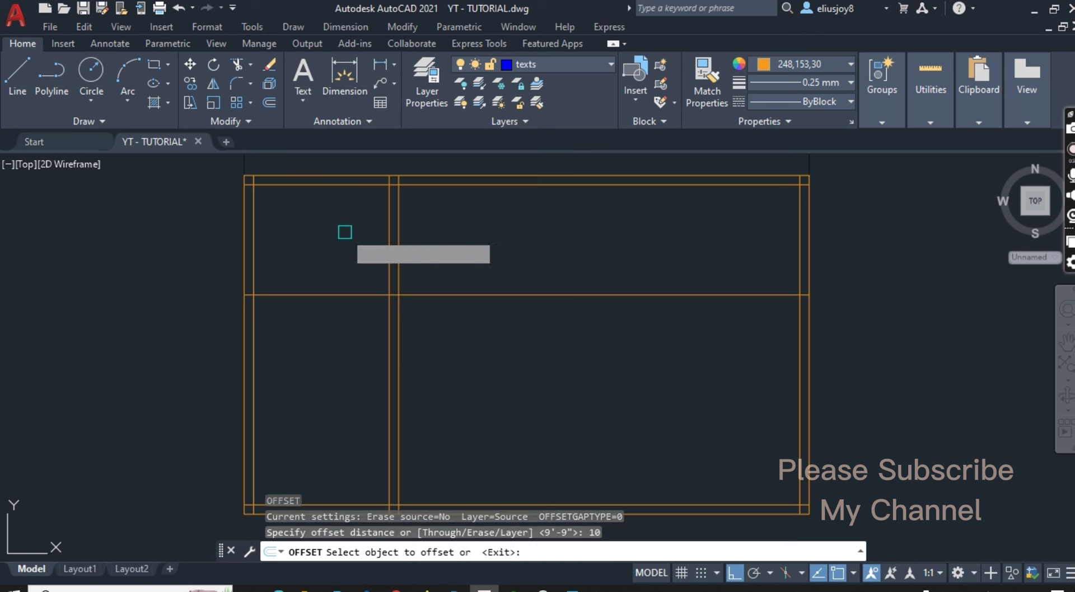
pyautogui.click(327, 295)
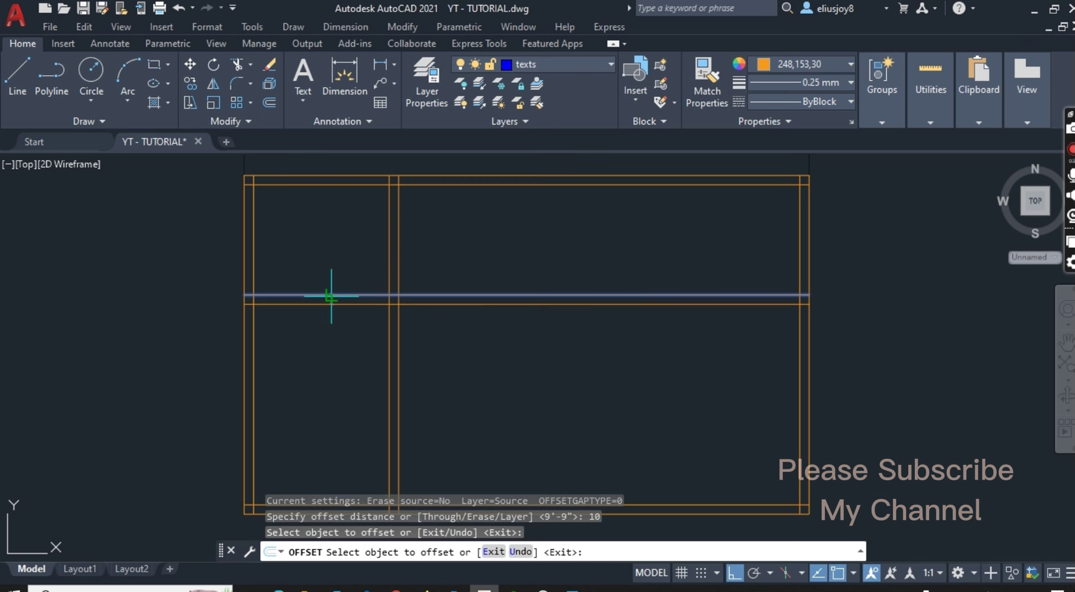
pyautogui.click(329, 301)
pyautogui.press('Return')
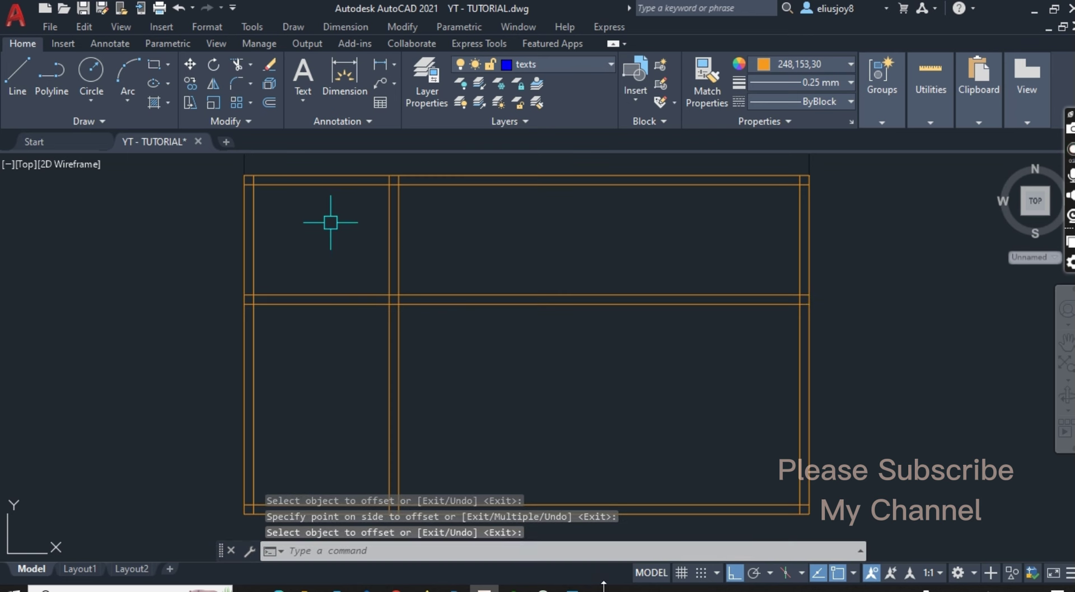
pyautogui.click(571, 588)
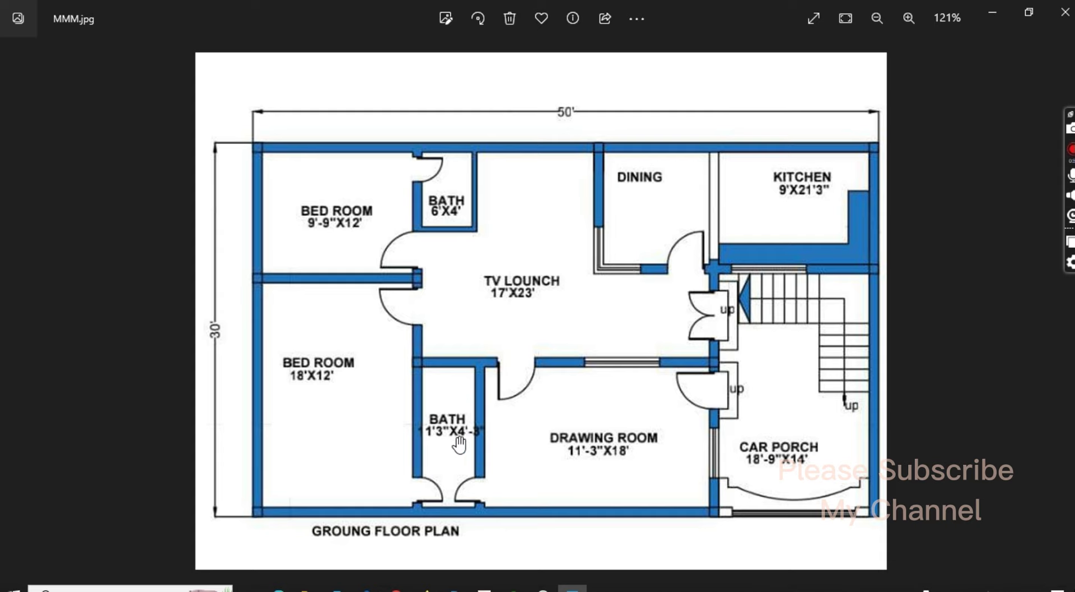
# Zoom in and out around the lower BATH label in MMM.jpg, then return to AutoCAD
pyautogui.scroll(2, 460, 464)
pyautogui.scroll(1, 408, 460)
pyautogui.scroll(2, 403, 461)
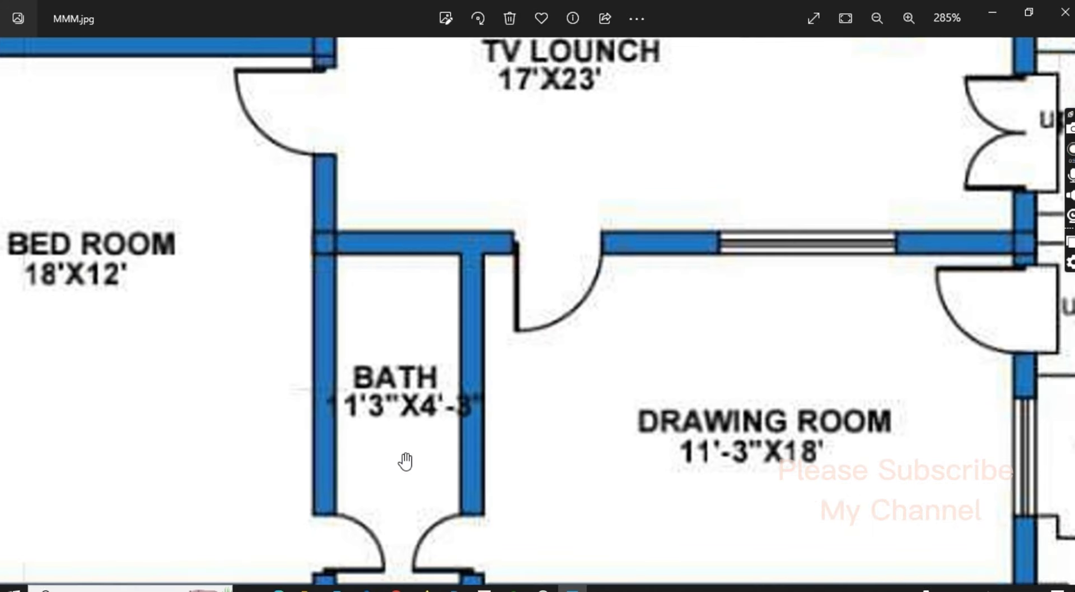
pyautogui.scroll(-1, 435, 334)
pyautogui.scroll(-2, 367, 334)
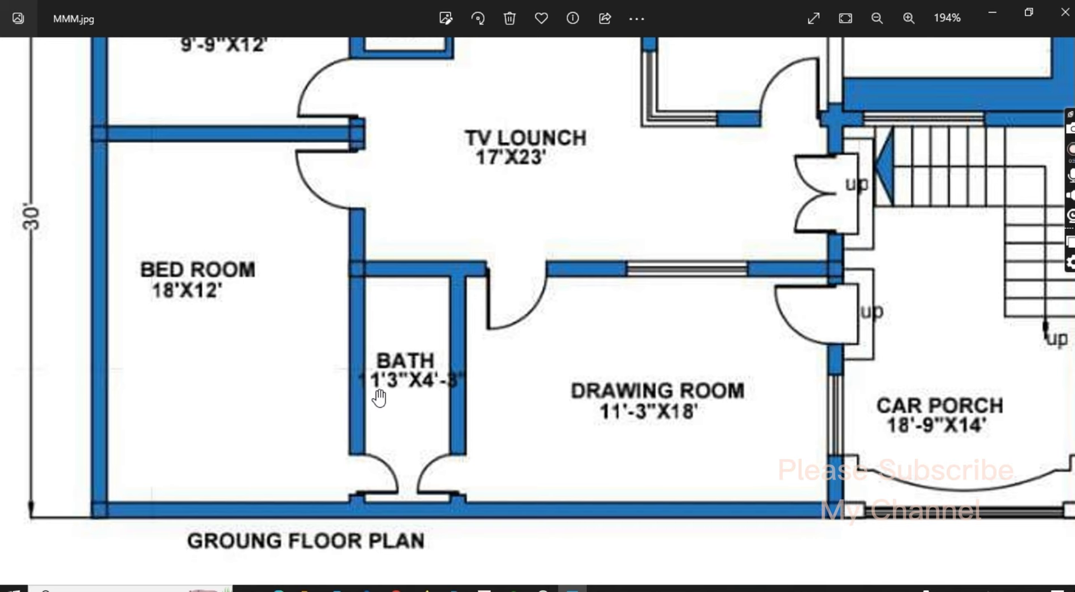
pyautogui.scroll(3, 375, 398)
pyautogui.scroll(2, 371, 398)
pyautogui.scroll(-3, 373, 396)
pyautogui.scroll(-1, 373, 396)
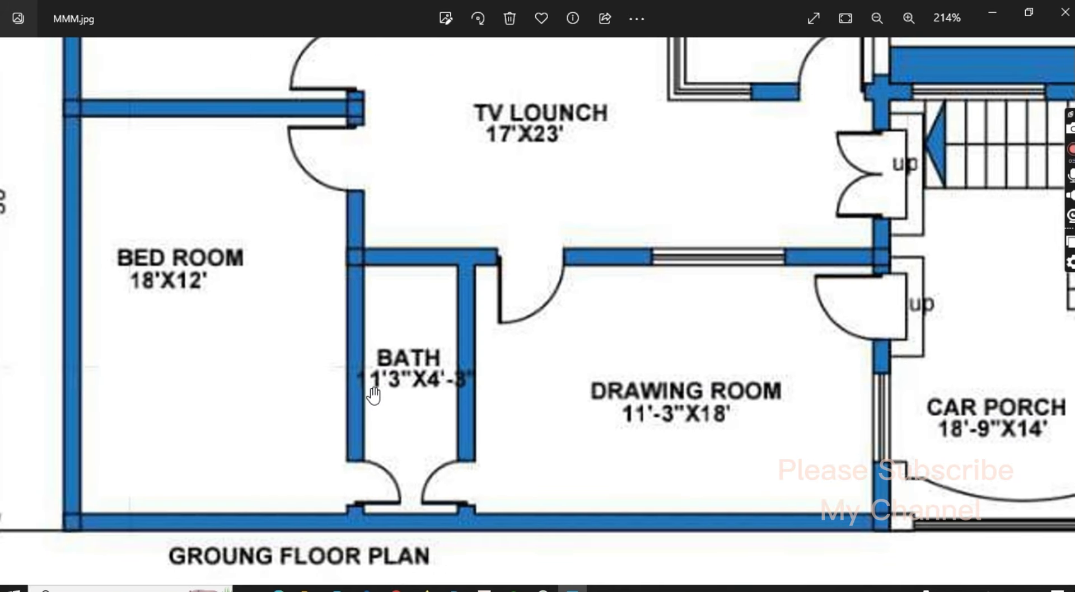
pyautogui.scroll(-1, 409, 399)
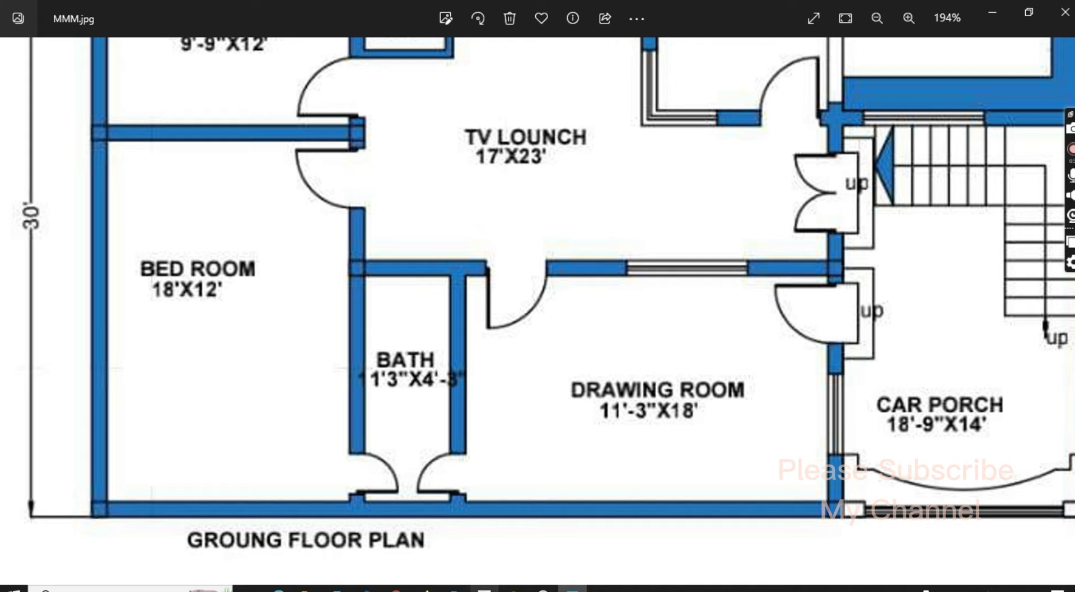
pyautogui.hotkey('alt', 'Tab')
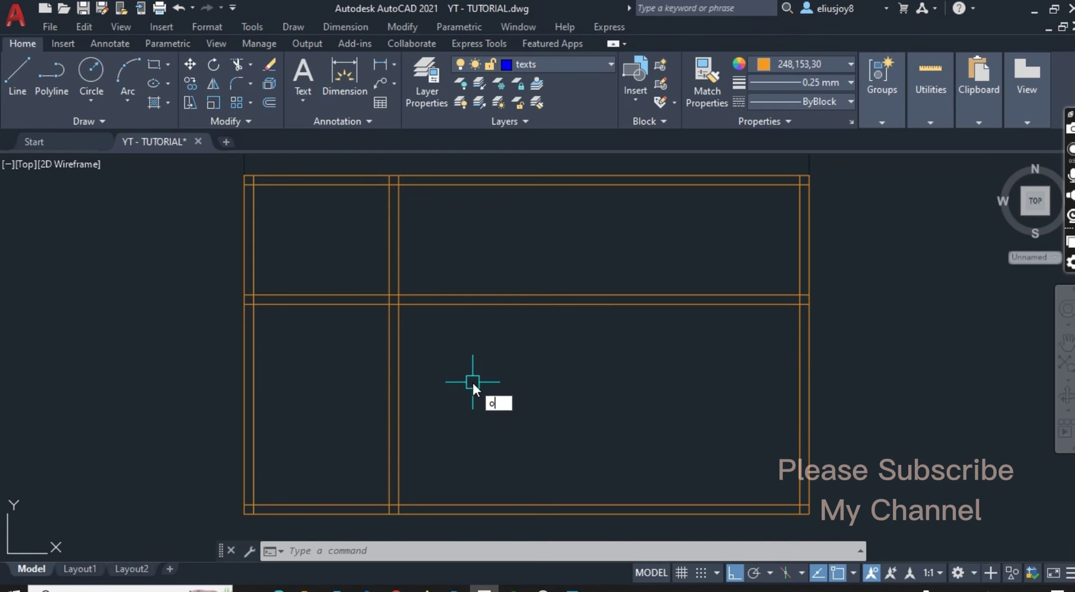
# Offset the bedroom's vertical wall line 4'-3" to the right for the bath partition
pyautogui.write('ffset')
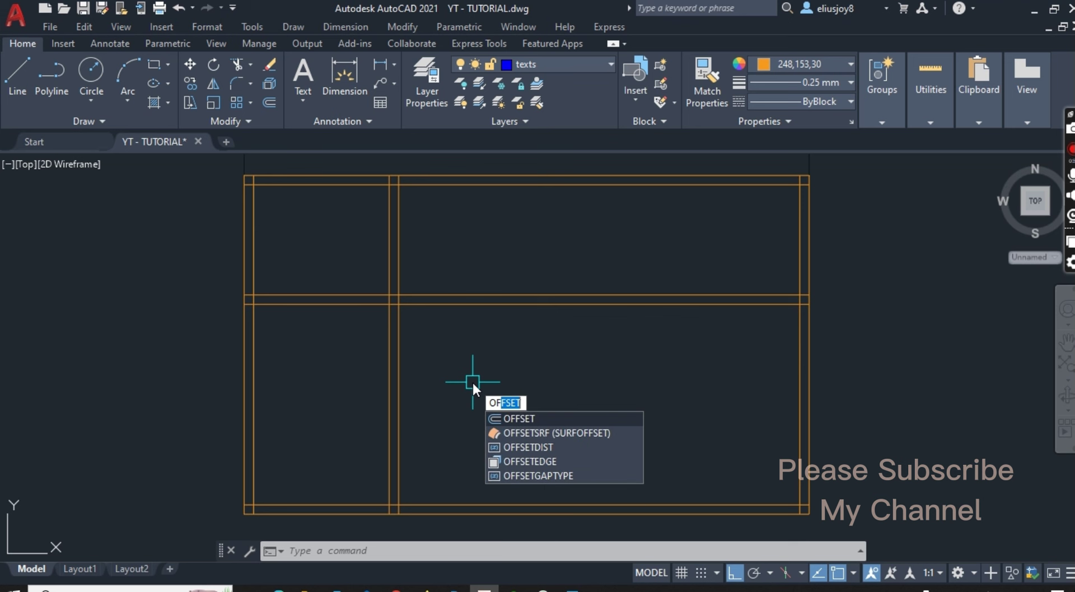
pyautogui.press('Return')
pyautogui.write("4'-")
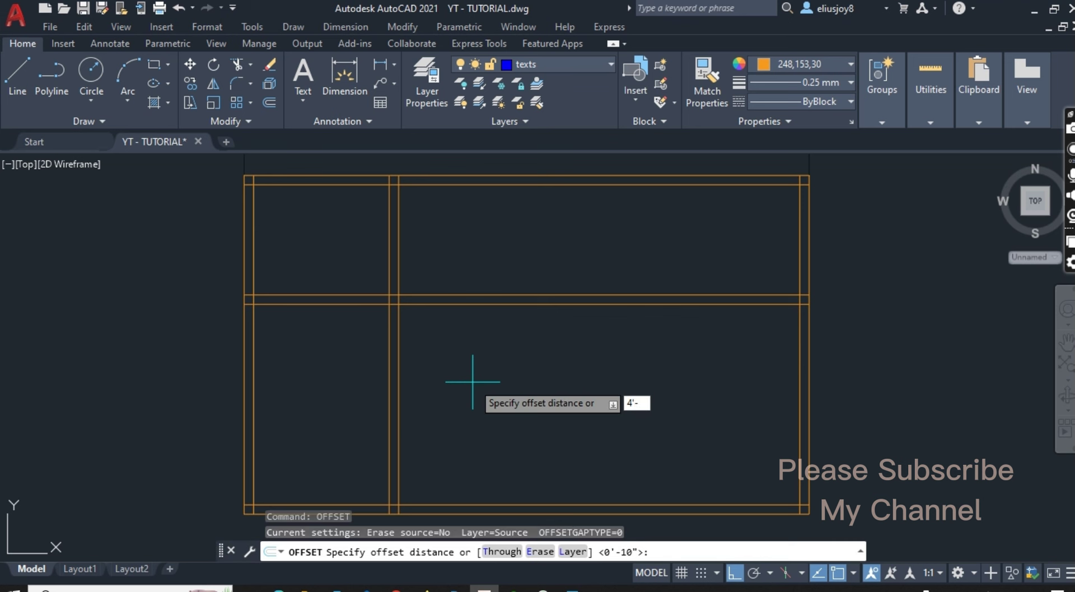
pyautogui.write('3')
pyautogui.press('Return')
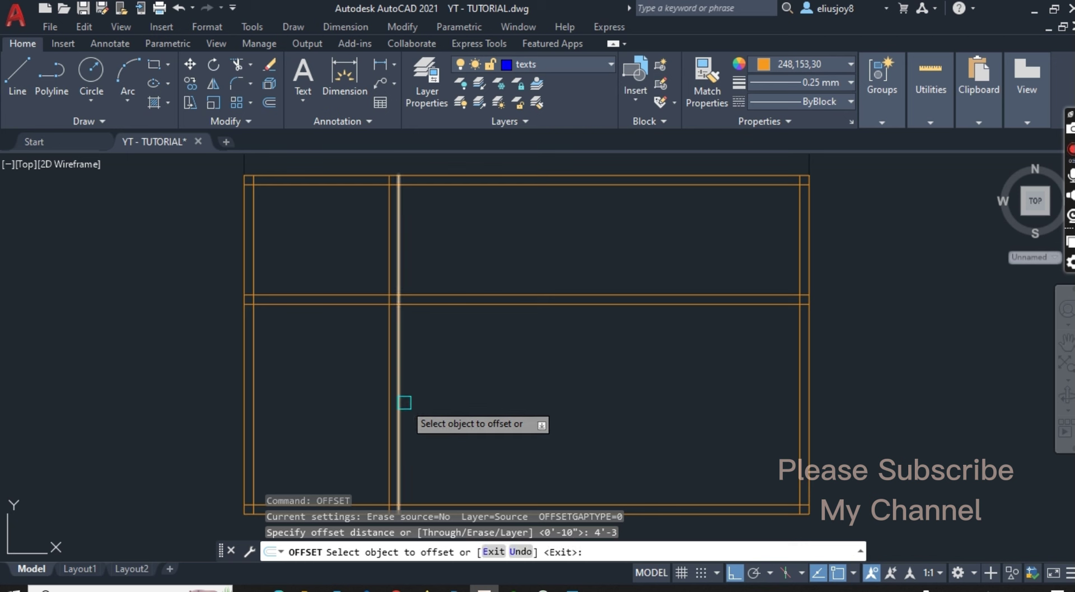
pyautogui.click(397, 403)
pyautogui.press('Return')
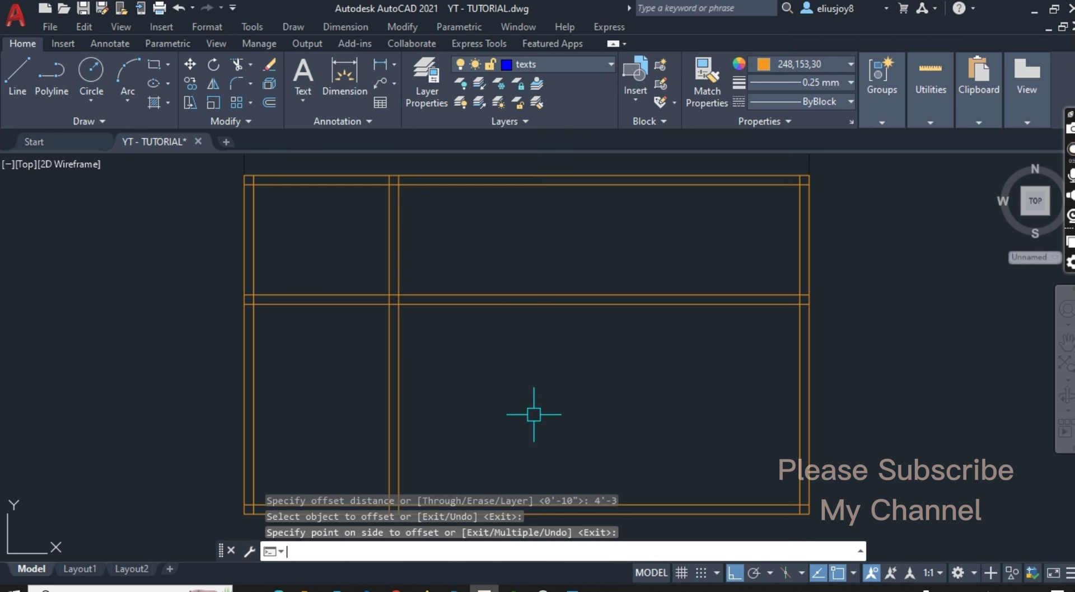
pyautogui.press('Return')
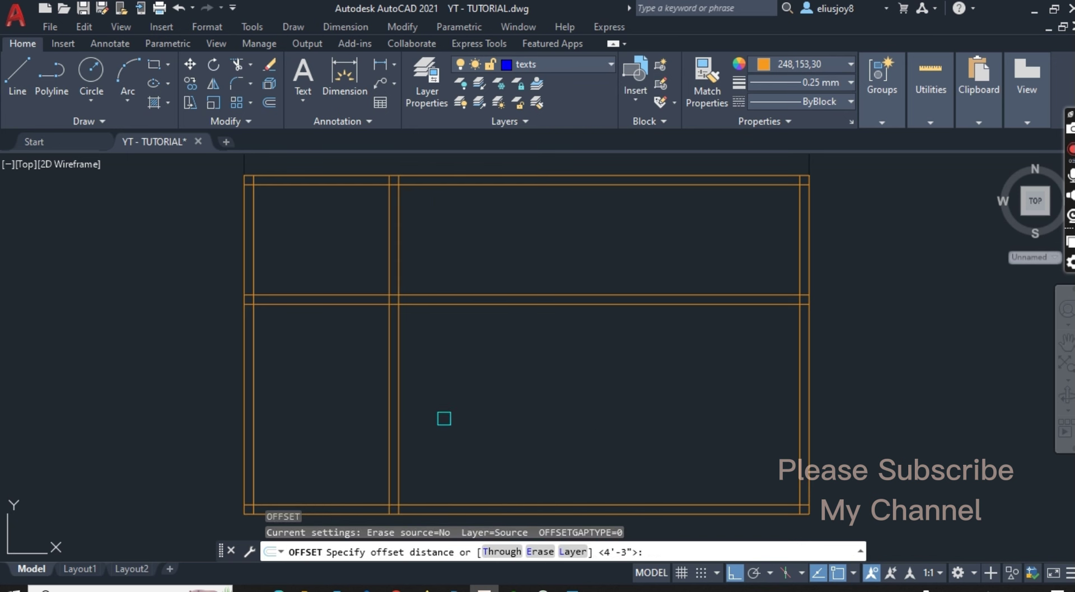
pyautogui.press('Return')
pyautogui.click(398, 407)
pyautogui.click(543, 409)
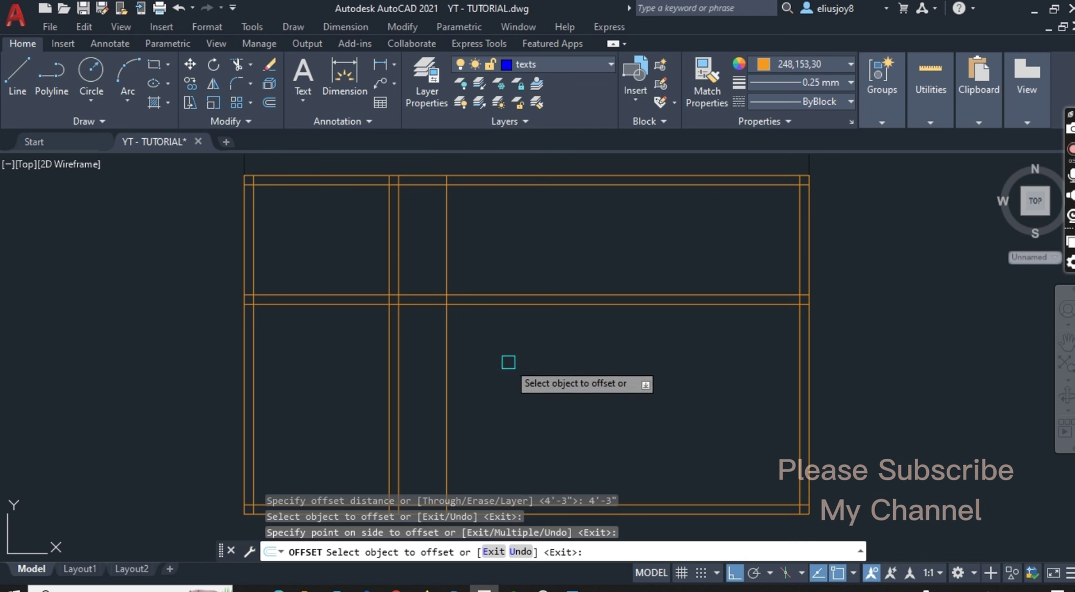
# Offset the new bath wall line 5 to the right to give it thickness
pyautogui.press('Return')
pyautogui.press('Return')
pyautogui.write('10')
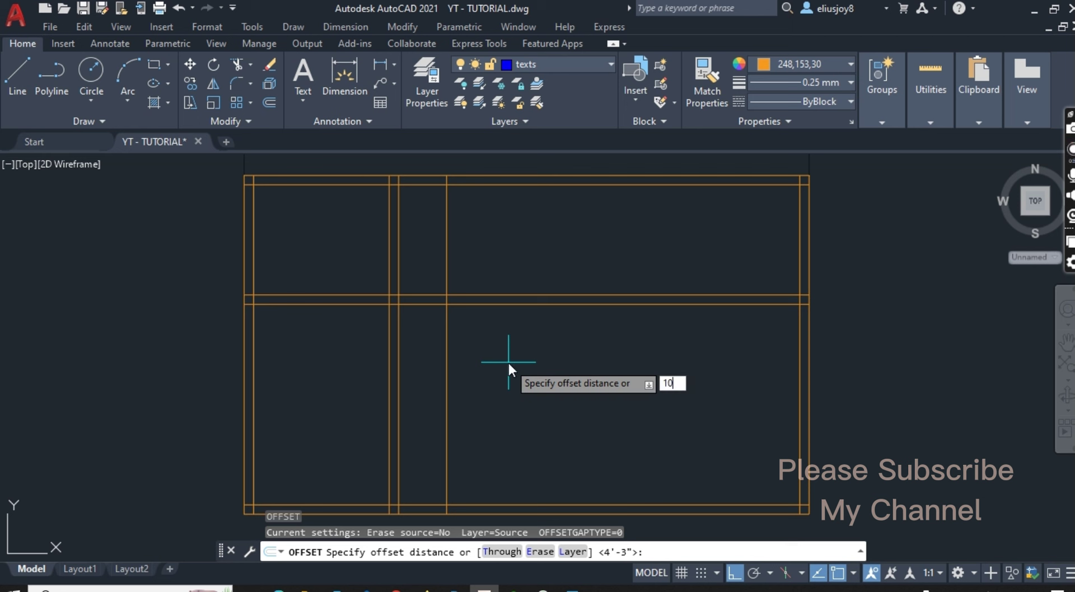
pyautogui.press('BackSpace')
pyautogui.press('BackSpace')
pyautogui.write('5')
pyautogui.press('Return')
pyautogui.click(447, 384)
pyautogui.click(524, 409)
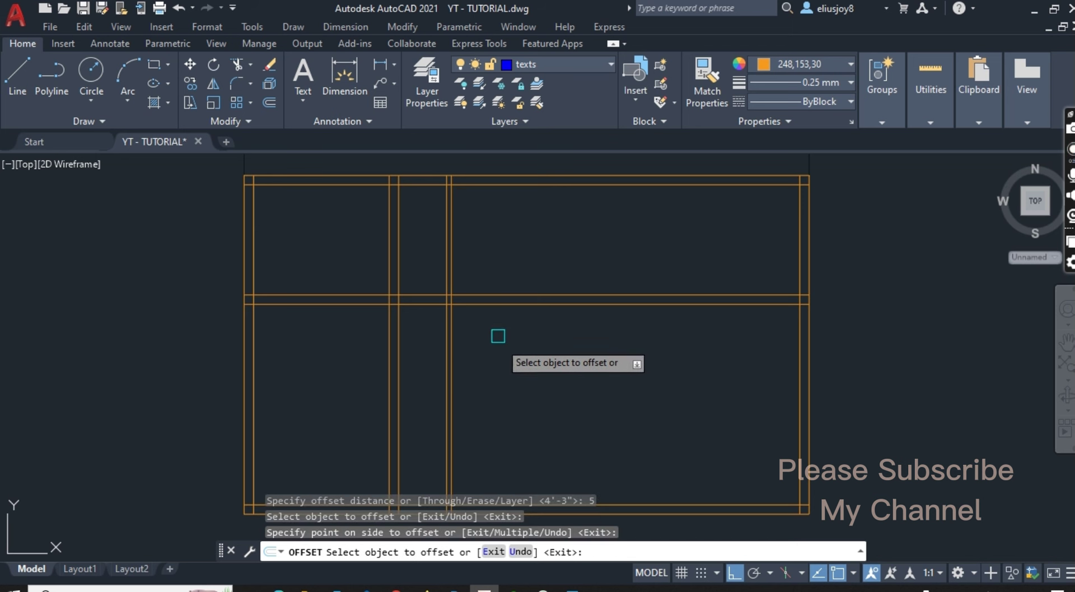
pyautogui.scroll(-2, 492, 316)
pyautogui.press('Return')
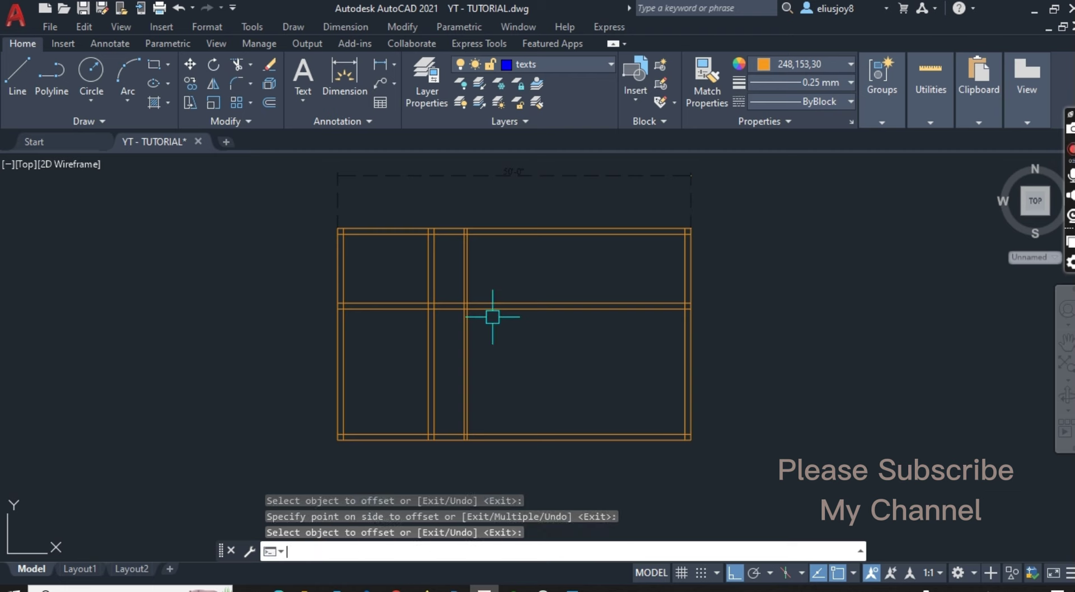
pyautogui.press('Return')
# Switch to the MMM.jpg reference plan and scroll through it
pyautogui.hotkey('alt', 'Tab')
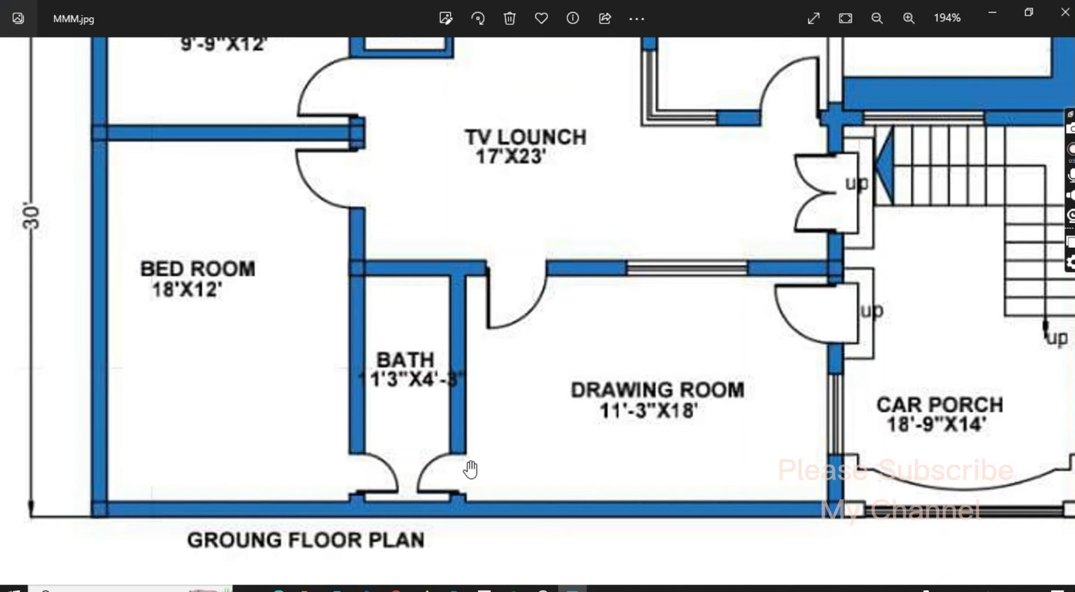
pyautogui.scroll(-1, 396, 410)
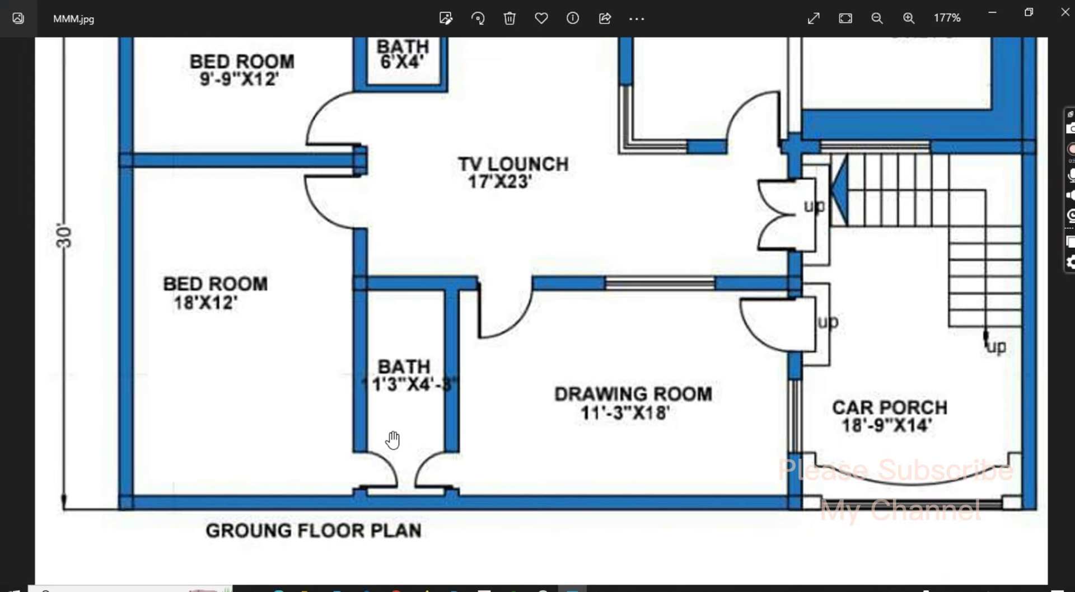
pyautogui.scroll(1, 387, 435)
pyautogui.scroll(1, 373, 396)
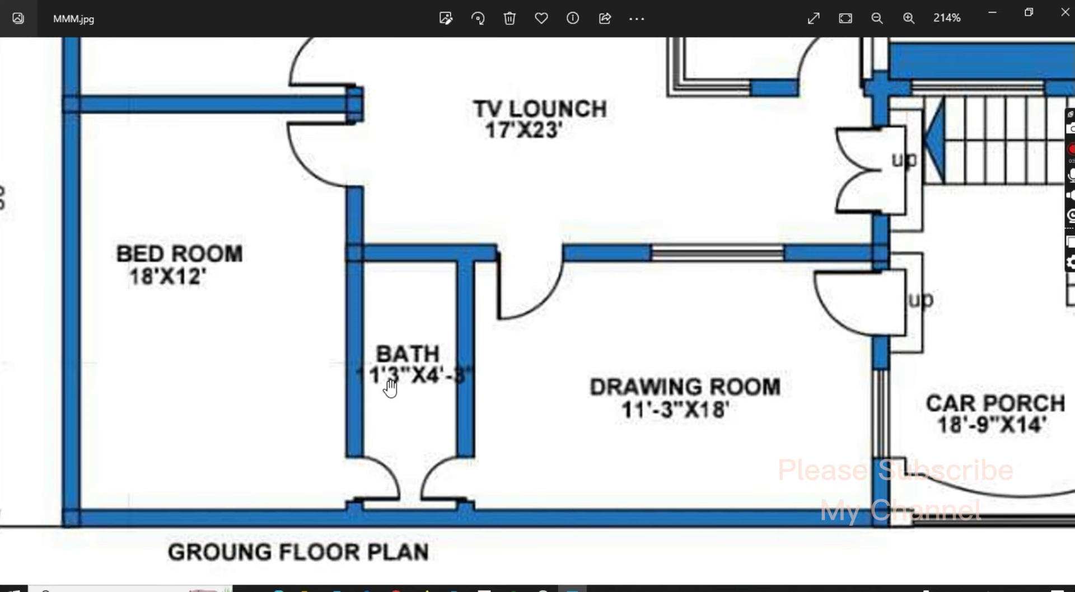
# Offset the bottom wall line 11'-3" upward to start a new interior wall
pyautogui.hotkey('alt', 'Tab')
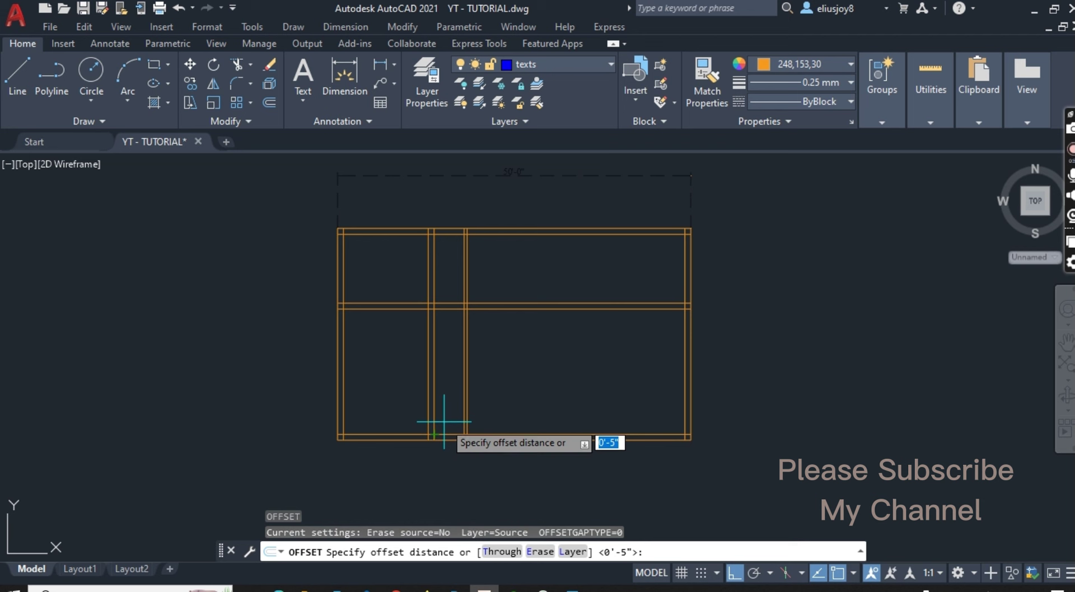
pyautogui.write("1'-3")
pyautogui.press('Return')
pyautogui.scroll(3, 437, 428)
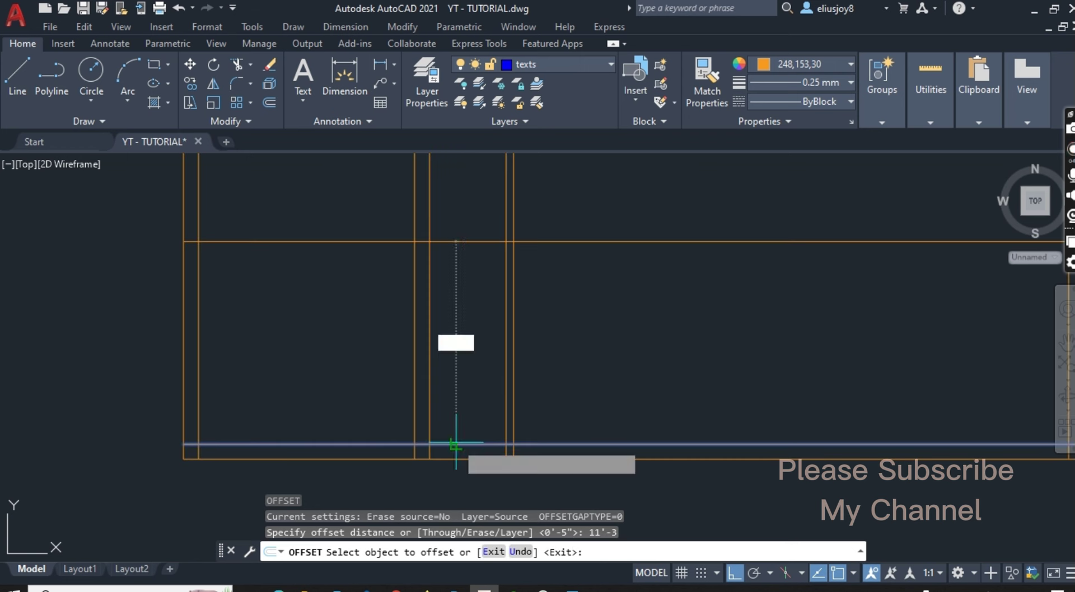
pyautogui.click(456, 445)
pyautogui.click(463, 271)
pyautogui.scroll(-5, 454, 347)
pyautogui.scroll(5, 462, 276)
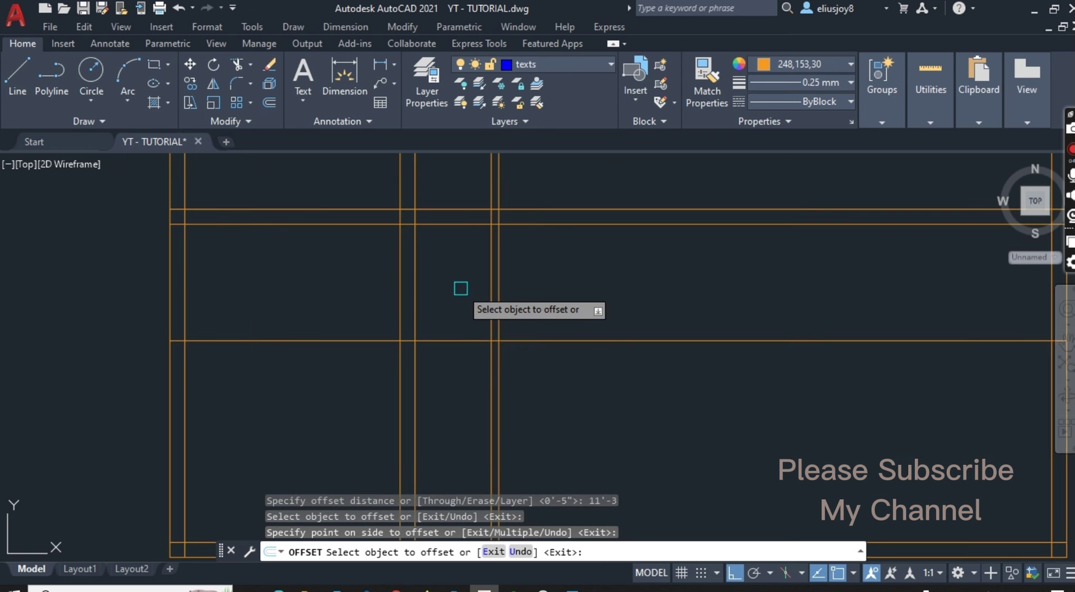
# Add the wall's second line 5 units above it, then bring up the reference image
pyautogui.press('Return')
pyautogui.press('Return')
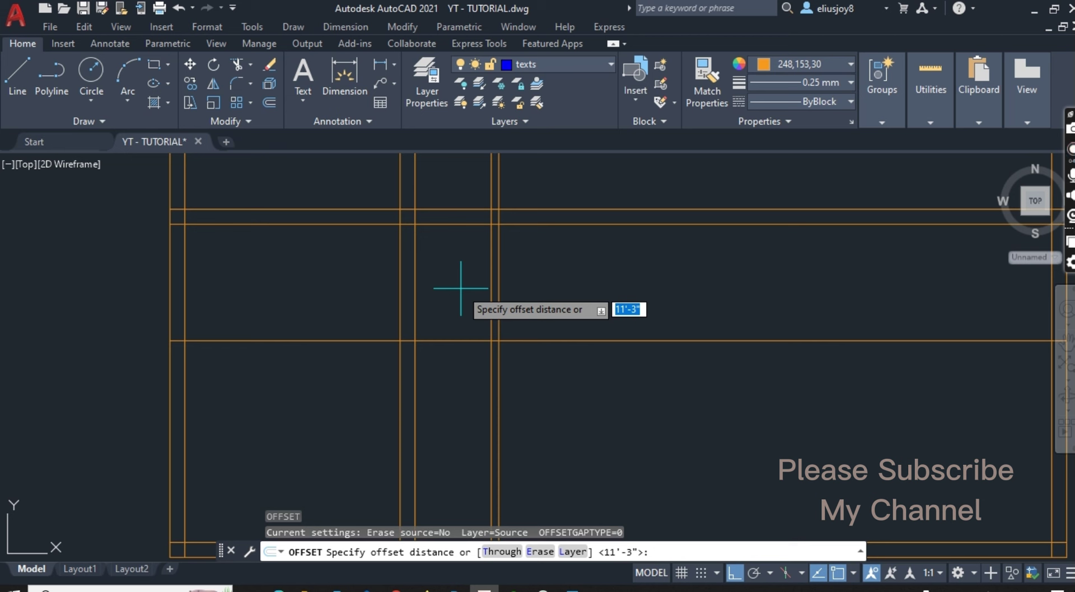
pyautogui.write('5')
pyautogui.press('Return')
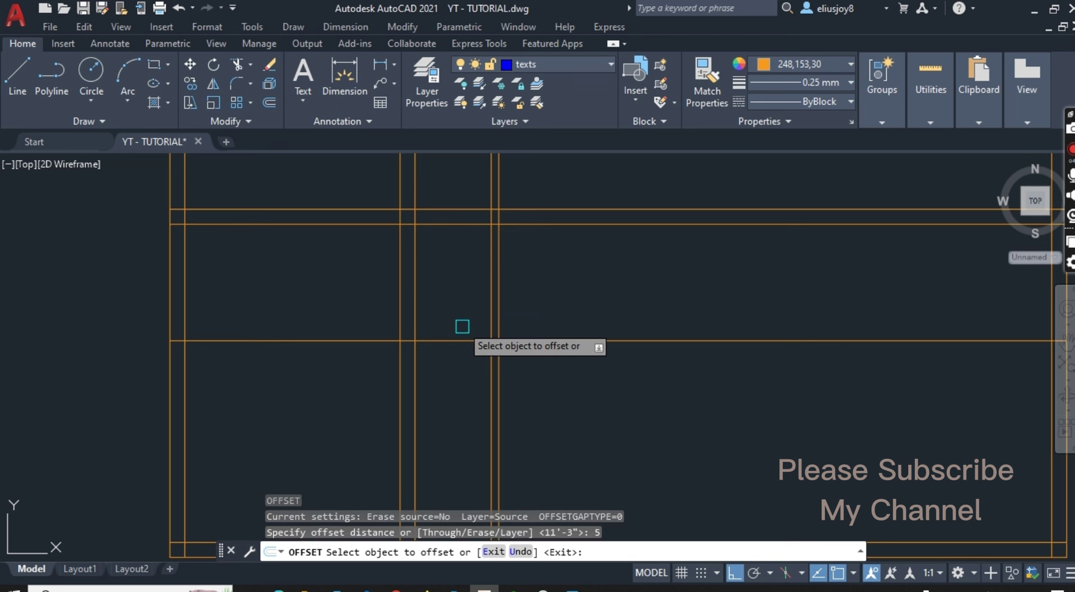
pyautogui.click(462, 340)
pyautogui.click(449, 311)
pyautogui.scroll(-2, 453, 369)
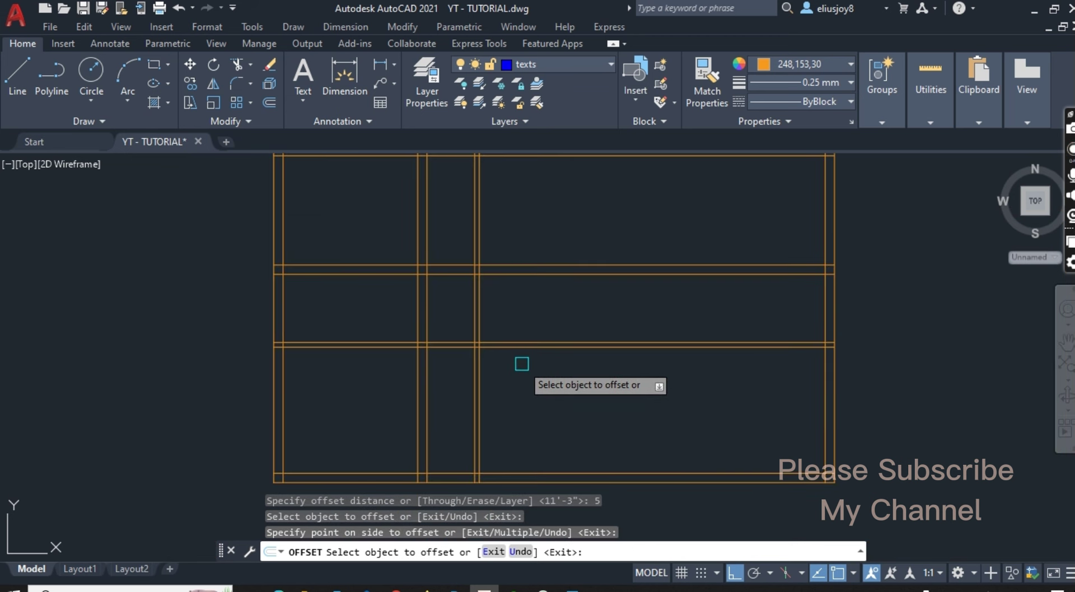
pyautogui.press('Escape')
pyautogui.press('Escape')
pyautogui.press('Escape')
pyautogui.press('Escape')
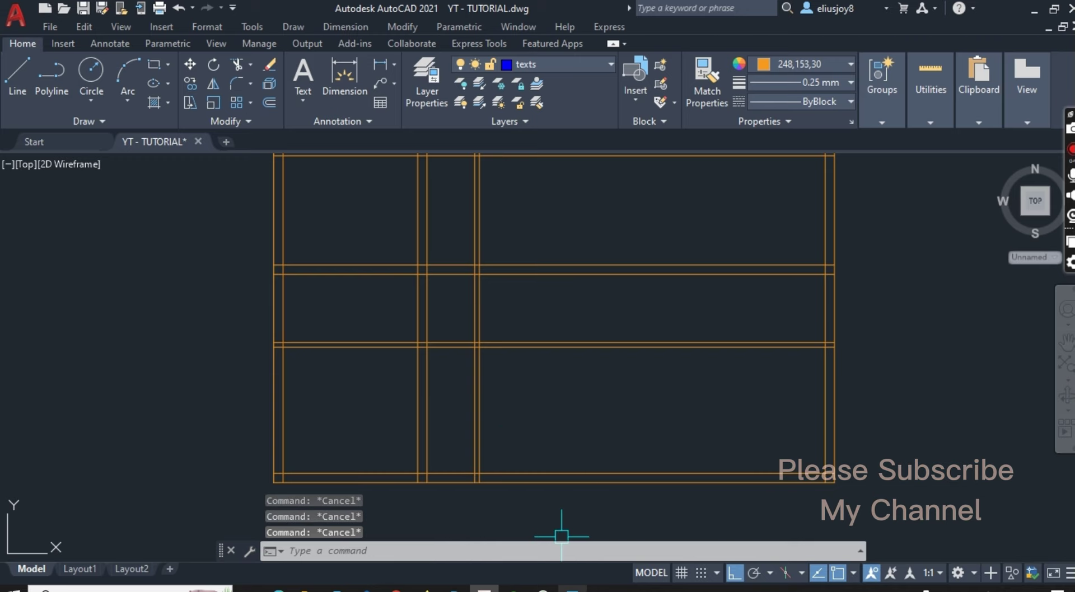
pyautogui.click(572, 588)
# Zoom around MMM.jpg to read the room dimensions, then minimize Photos
pyautogui.scroll(-1, 576, 438)
pyautogui.scroll(-2, 412, 473)
pyautogui.scroll(-1, 417, 423)
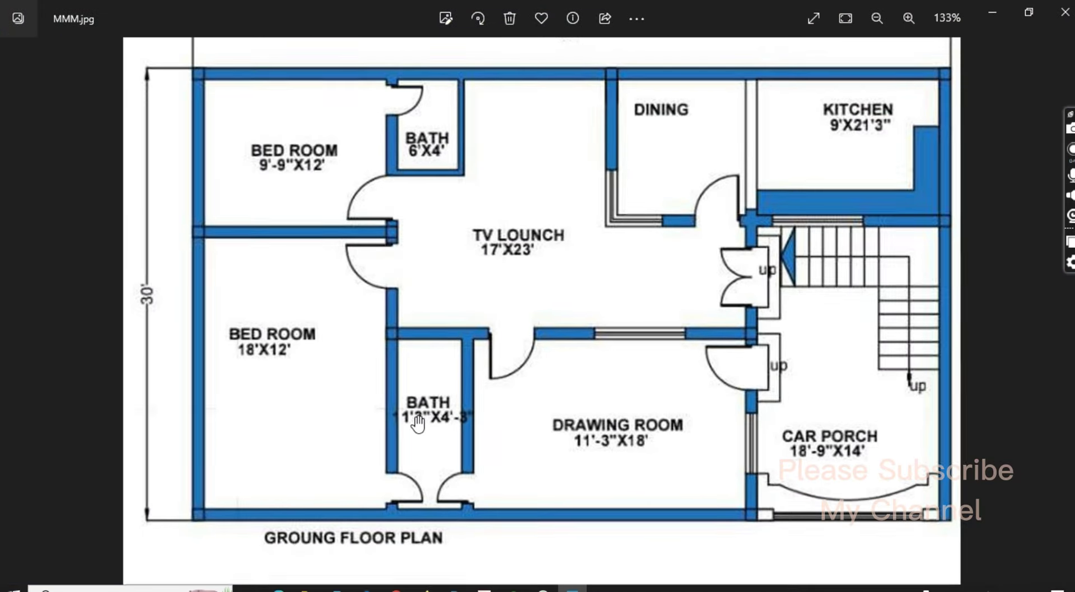
pyautogui.scroll(-1, 417, 423)
pyautogui.scroll(3, 442, 179)
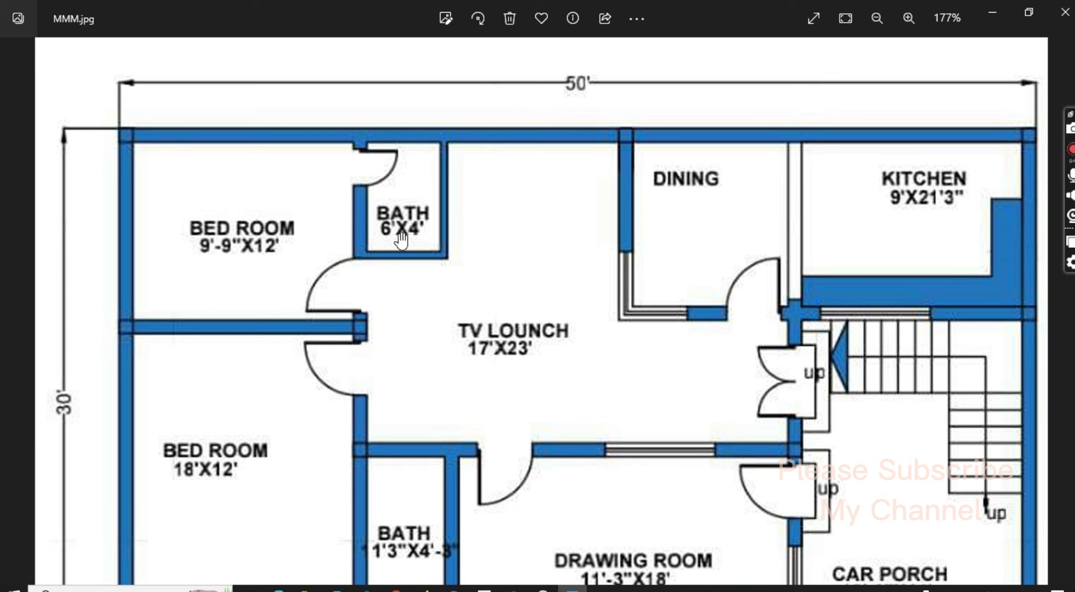
pyautogui.scroll(-1, 492, 198)
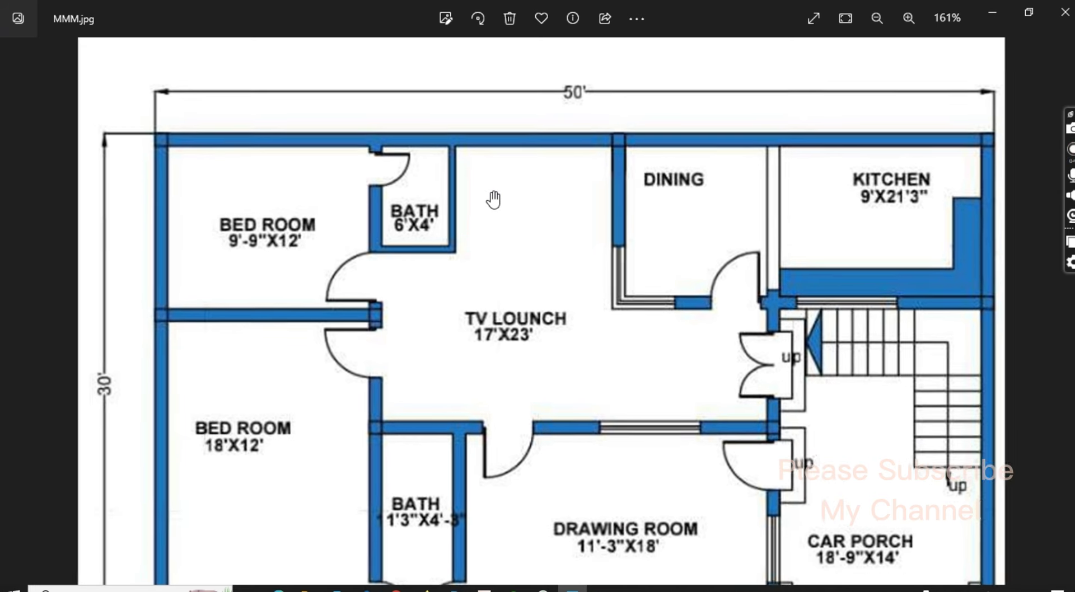
pyautogui.scroll(-1, 492, 198)
pyautogui.scroll(-1, 493, 200)
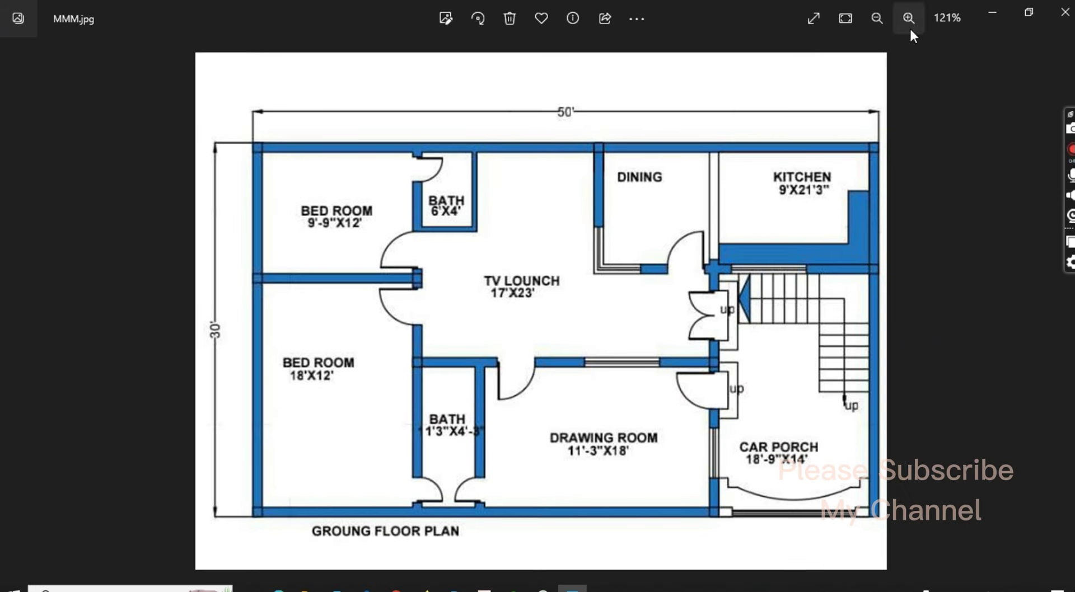
pyautogui.click(992, 14)
# Delete an unneeded vertical wall line and a stray horizontal line
pyautogui.scroll(3, 492, 391)
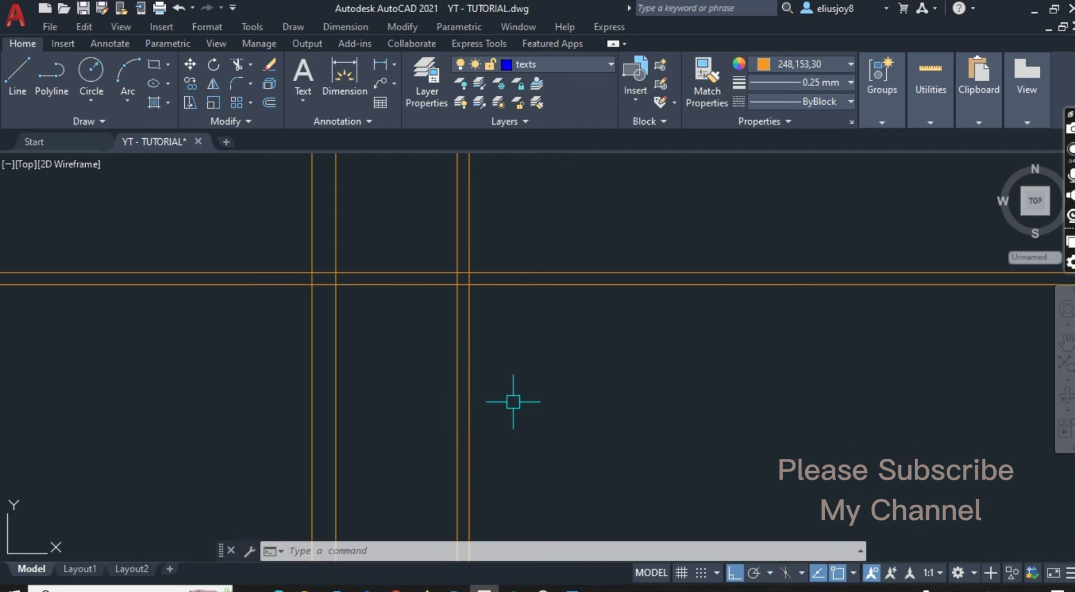
pyautogui.scroll(-2, 480, 315)
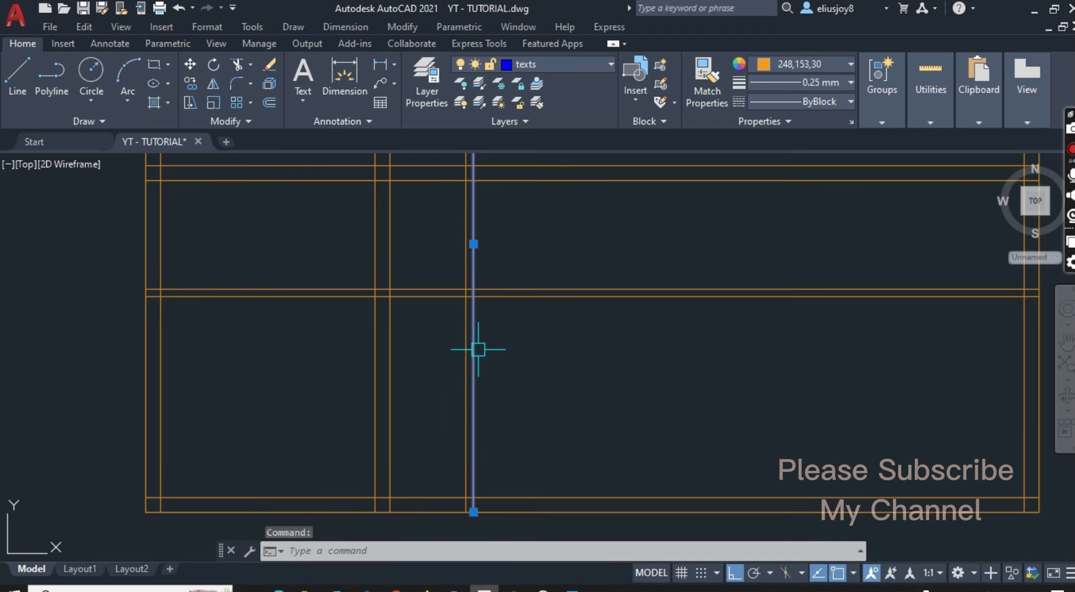
pyautogui.press('Delete')
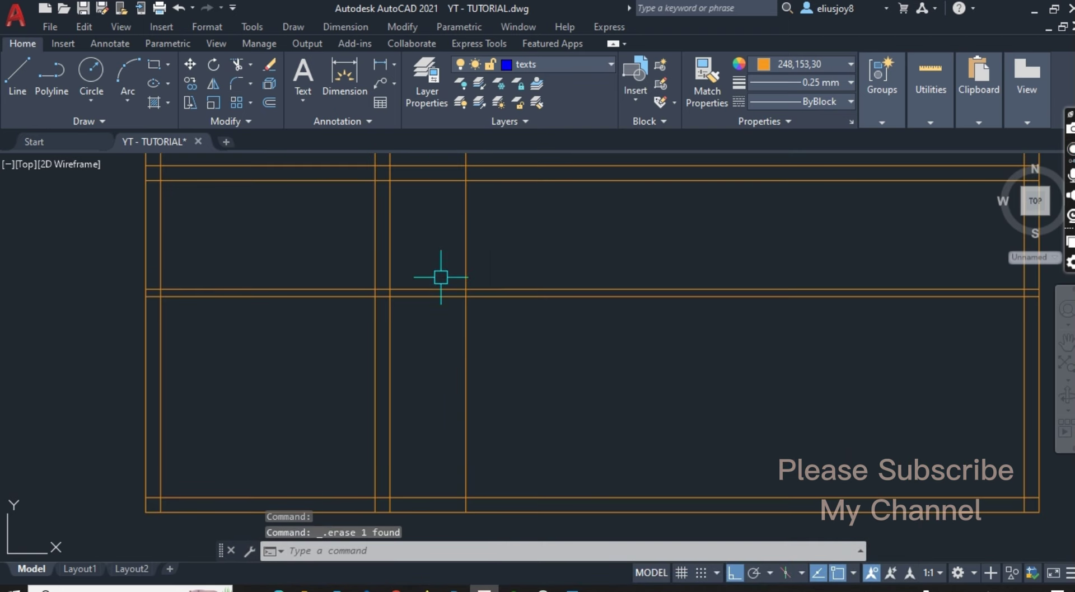
pyautogui.scroll(2, 435, 259)
pyautogui.click(432, 305)
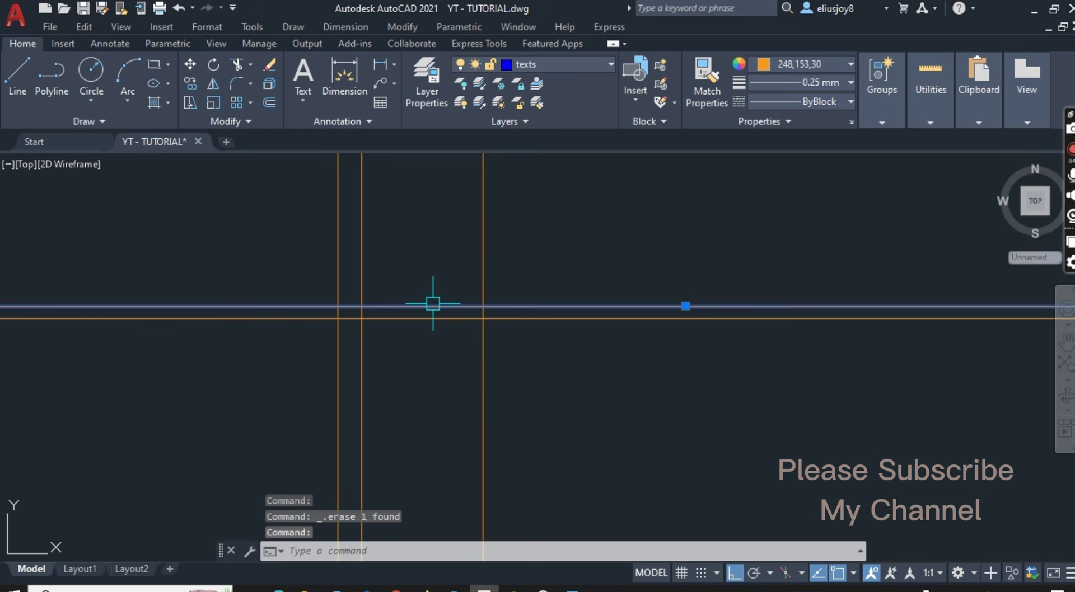
pyautogui.press('Delete')
pyautogui.scroll(-4, 434, 314)
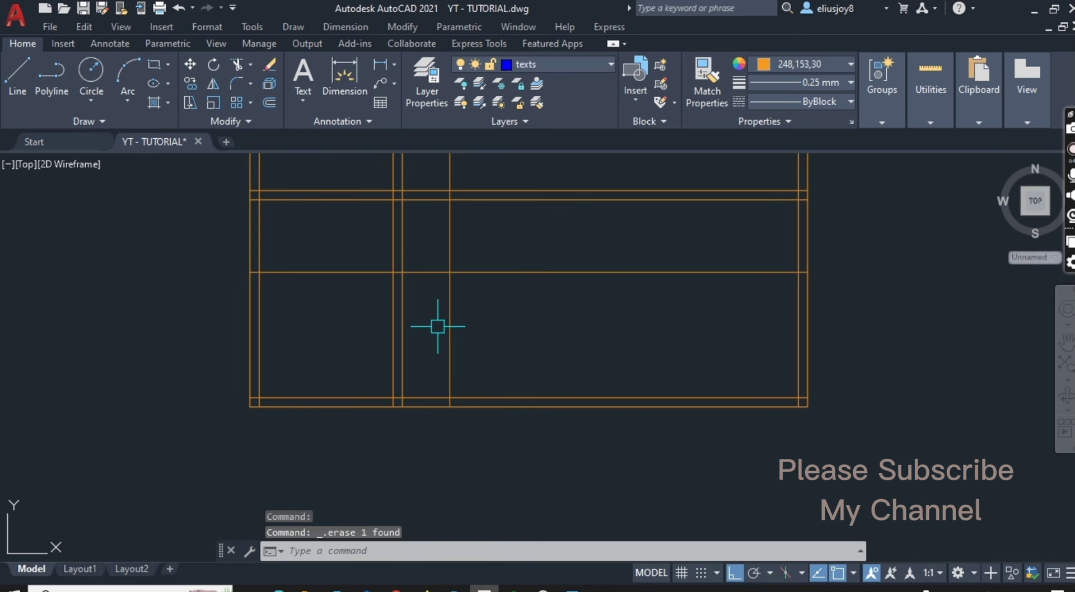
# Offset the corridor's vertical wall line right and a horizontal wall line upward by 10
pyautogui.write('o')
pyautogui.press('Return')
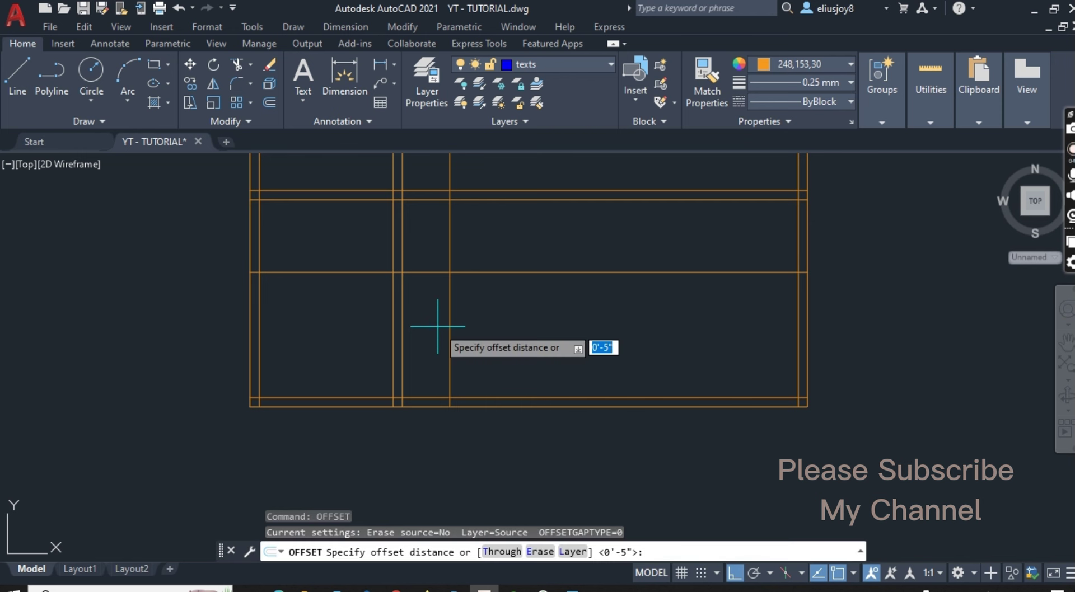
pyautogui.press('Return')
pyautogui.click(450, 336)
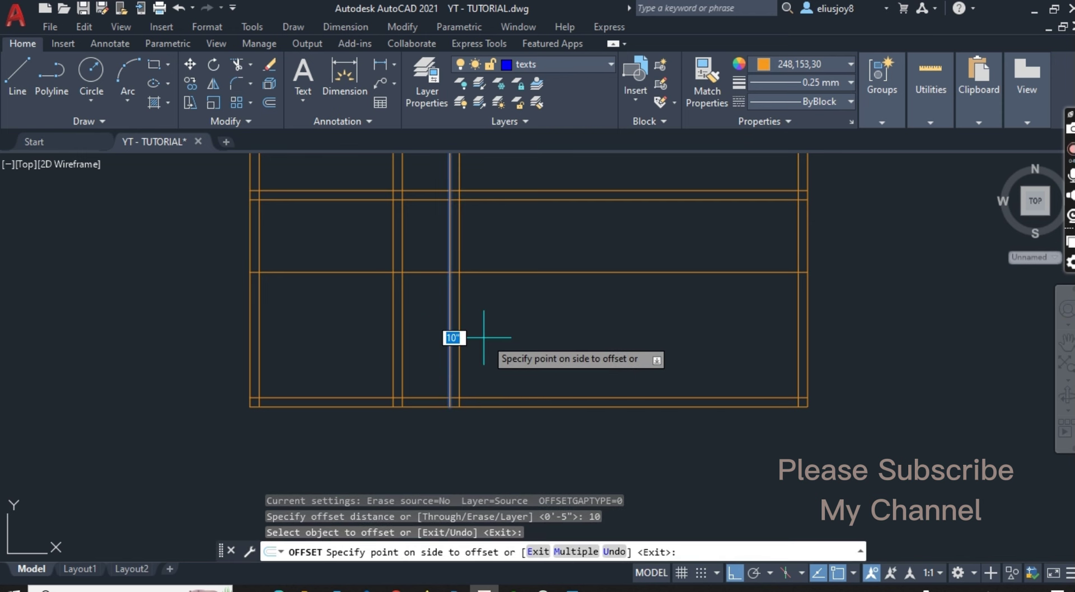
pyautogui.click(453, 304)
pyautogui.click(425, 272)
pyautogui.click(425, 230)
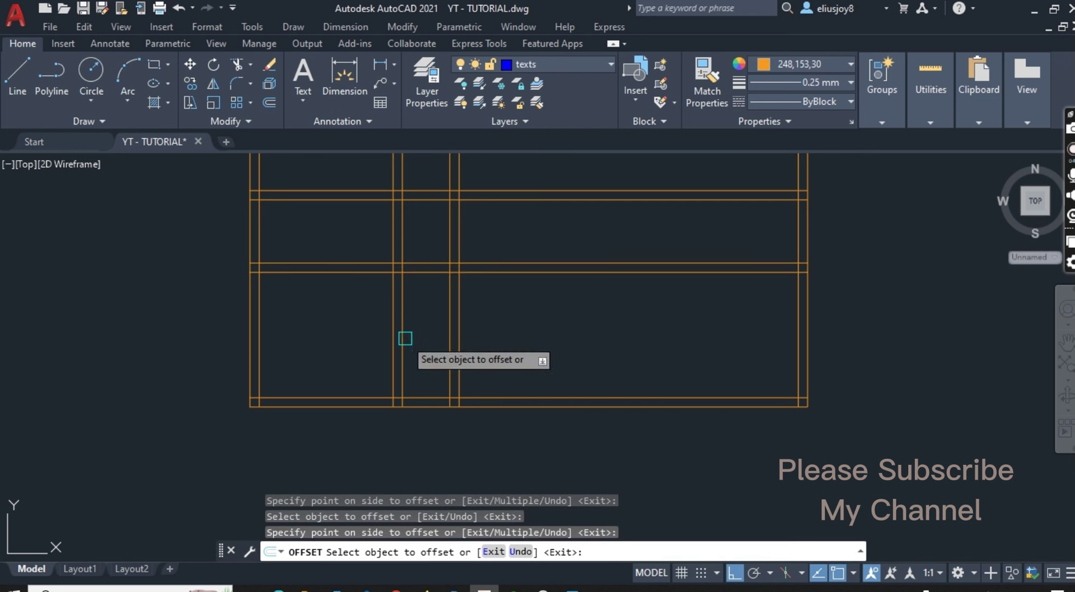
pyautogui.scroll(-3, 394, 391)
pyautogui.scroll(3, 429, 278)
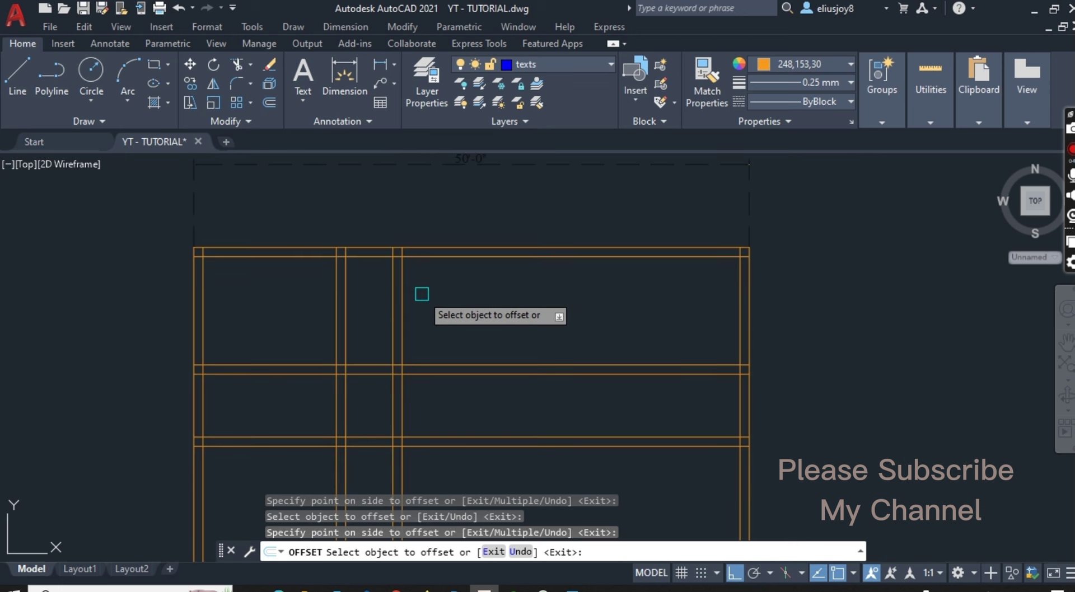
pyautogui.scroll(2, 422, 292)
pyautogui.press('Escape')
pyautogui.press('Escape')
pyautogui.press('Escape')
pyautogui.press('Escape')
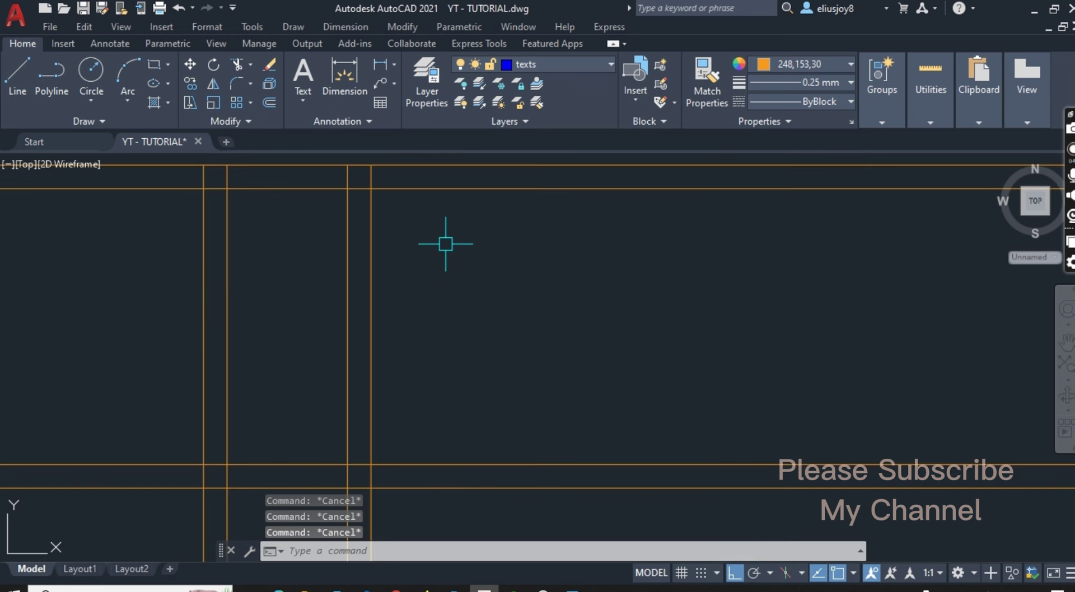
# Trim the overlapping wall lines at the first corridor junctions with fence cuts
pyautogui.write('tr')
pyautogui.press('Return')
pyautogui.scroll(-3, 446, 244)
pyautogui.scroll(2, 463, 287)
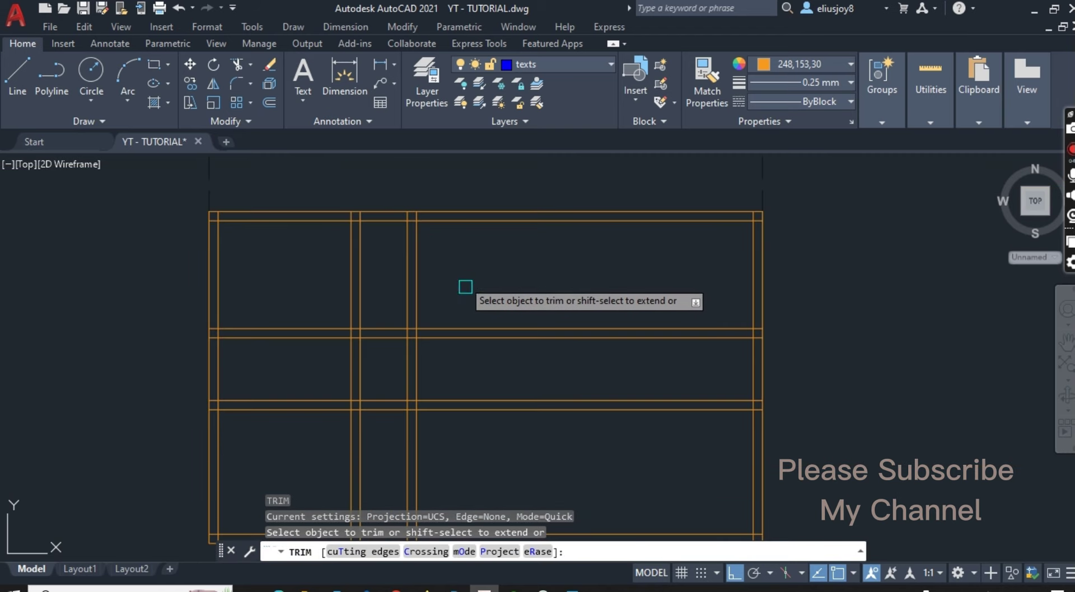
pyautogui.moveTo(384, 355); pyautogui.dragTo(376, 302)
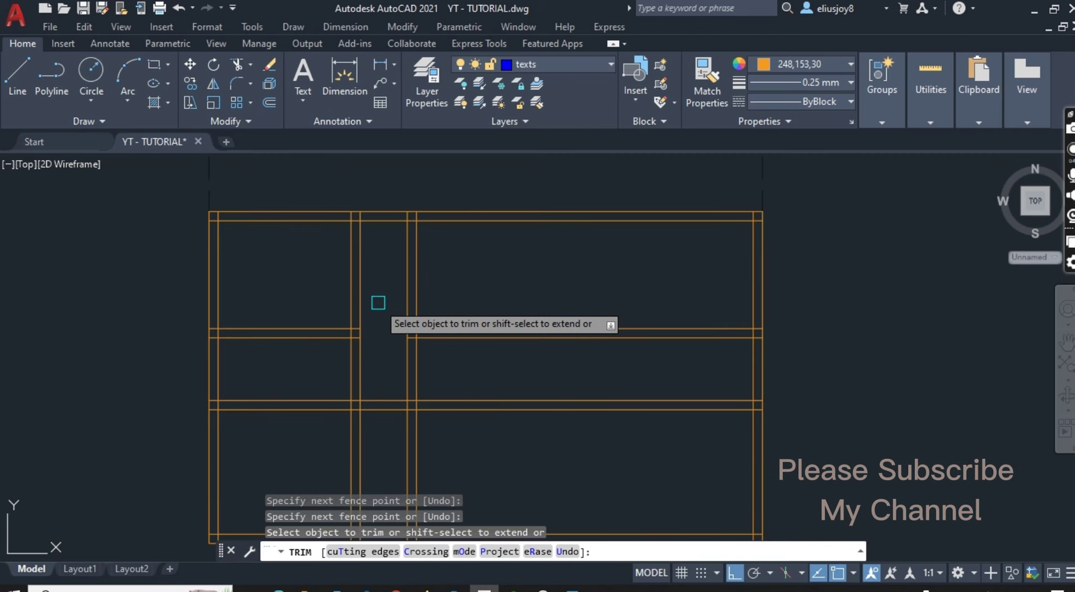
pyautogui.scroll(-2, 492, 277)
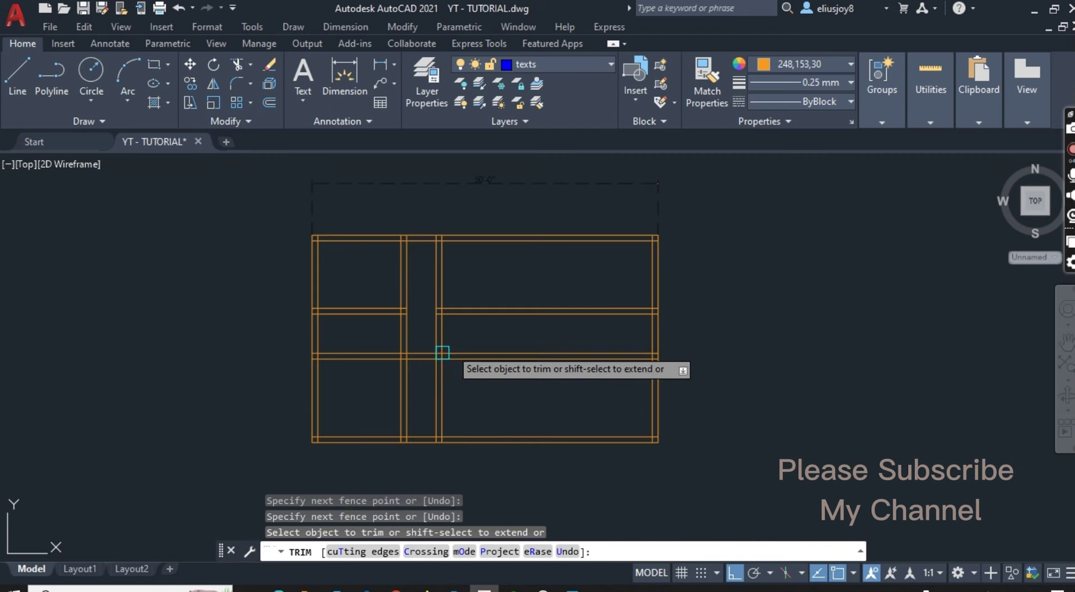
pyautogui.scroll(2, 470, 302)
pyautogui.scroll(2, 453, 295)
pyautogui.moveTo(475, 306); pyautogui.dragTo(384, 259)
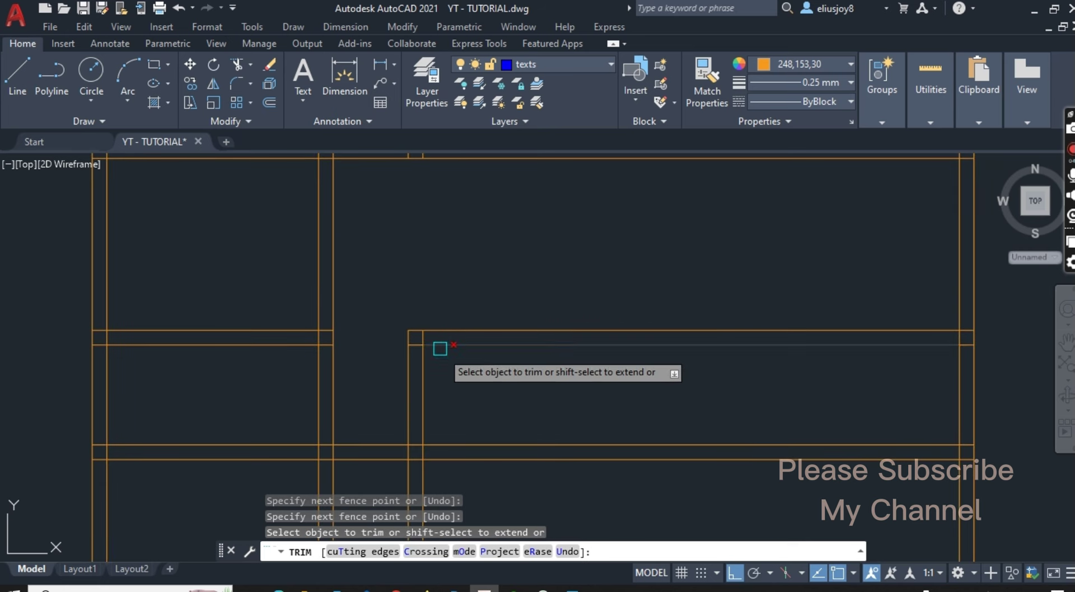
pyautogui.moveTo(439, 348); pyautogui.dragTo(460, 378)
pyautogui.click(468, 300)
pyautogui.press('Return')
pyautogui.click(456, 365)
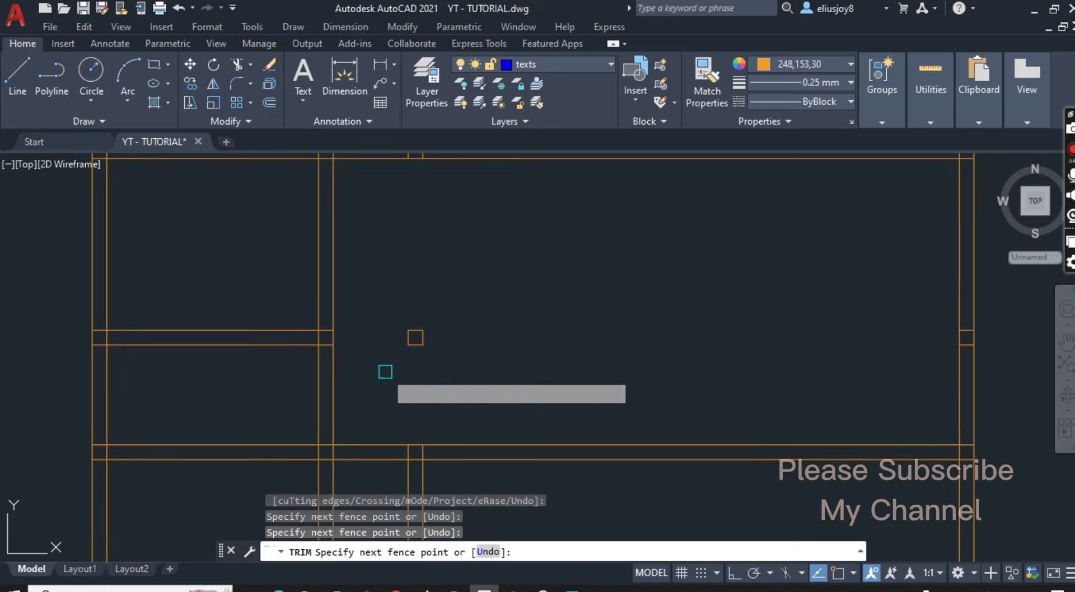
pyautogui.click(384, 367)
pyautogui.press('Return')
# Fence-trim the remaining corridor wall overlaps on the right, left and upper sides
pyautogui.scroll(-2, 442, 281)
pyautogui.scroll(-1, 456, 353)
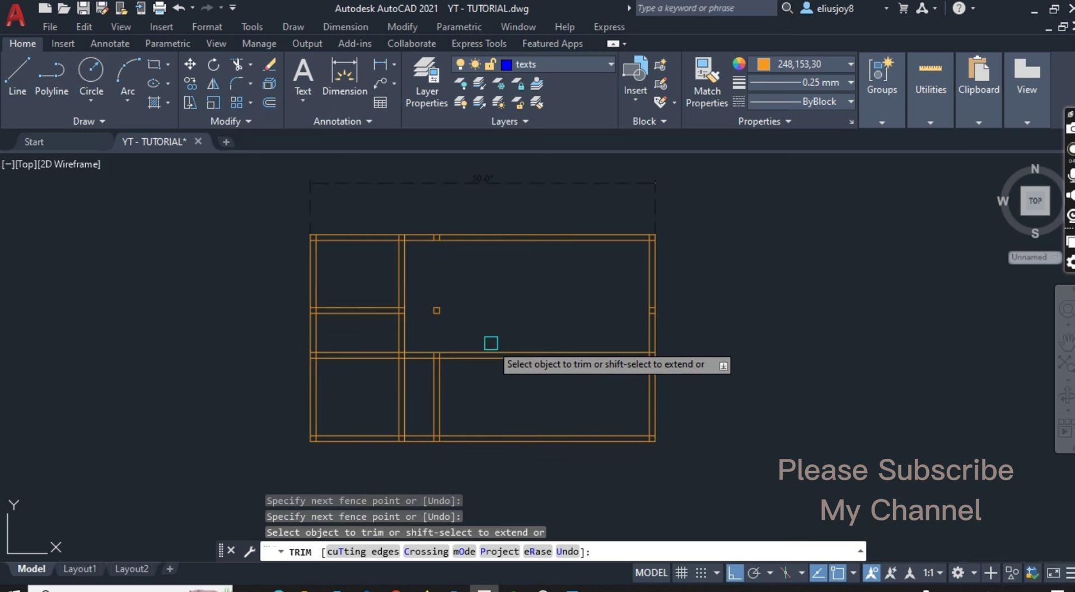
pyautogui.scroll(1, 489, 343)
pyautogui.moveTo(499, 392)
pyautogui.mouseDown()
pyautogui.moveTo(492, 343)
pyautogui.moveTo(471, 343)
pyautogui.mouseUp()
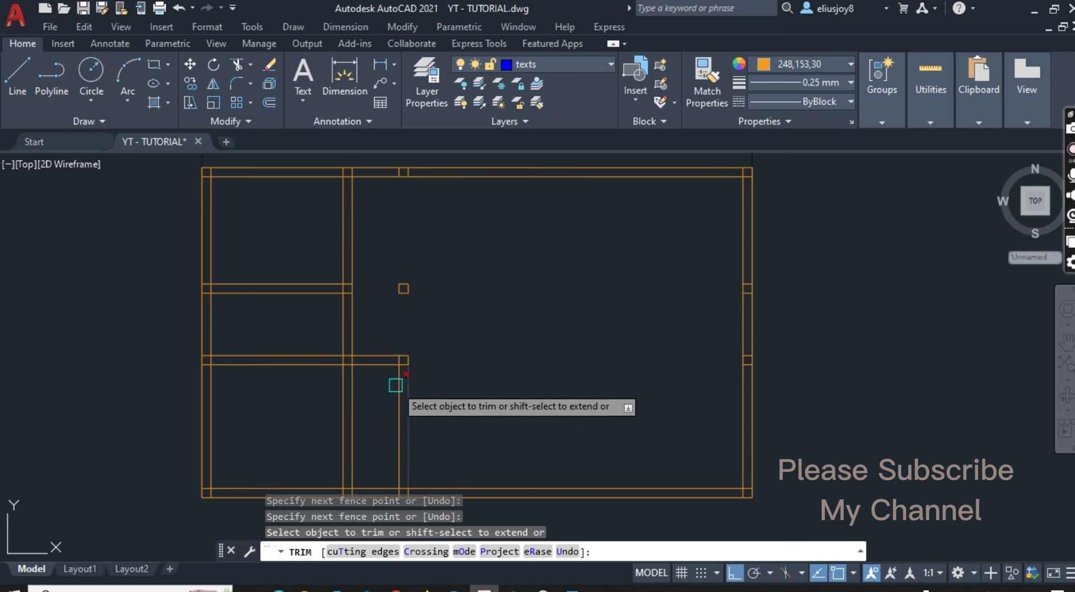
pyautogui.scroll(4, 366, 385)
pyautogui.scroll(-2, 497, 335)
pyautogui.scroll(-3, 467, 264)
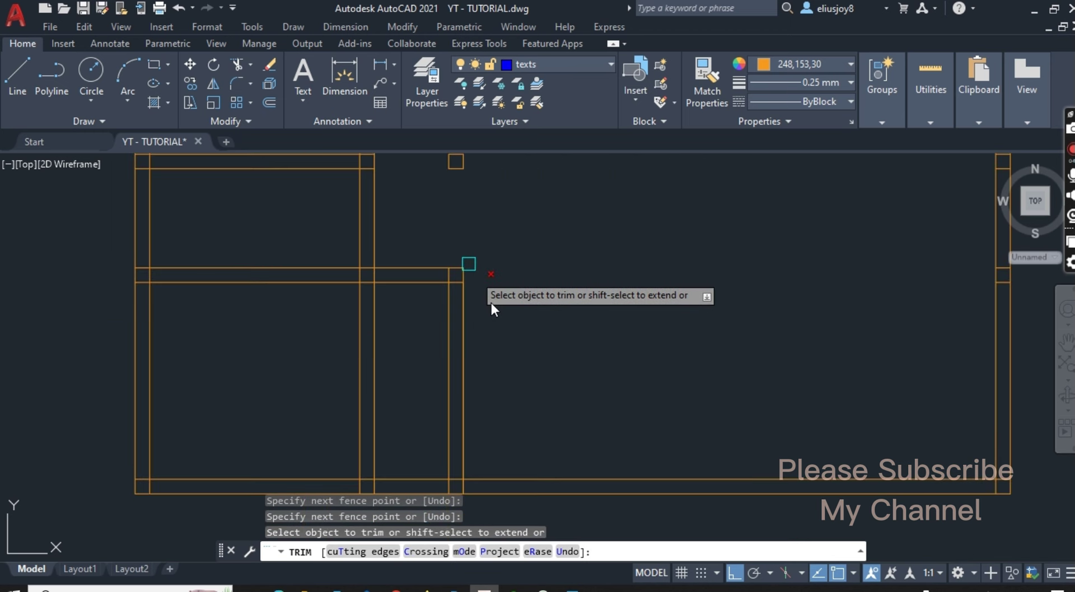
pyautogui.scroll(1, 503, 335)
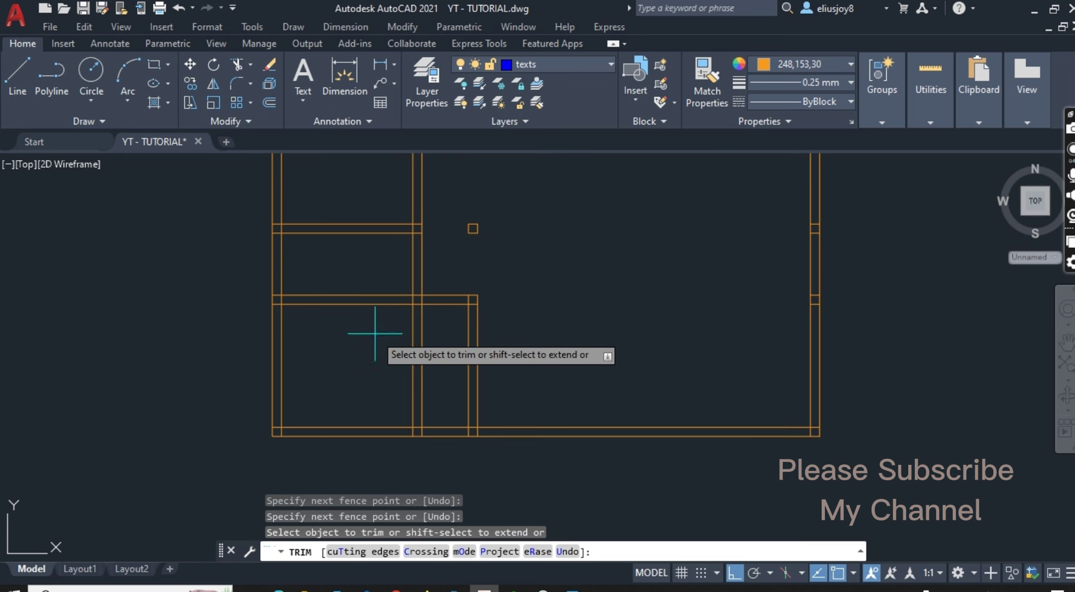
pyautogui.moveTo(375, 334); pyautogui.dragTo(356, 263)
pyautogui.scroll(5, 280, 303)
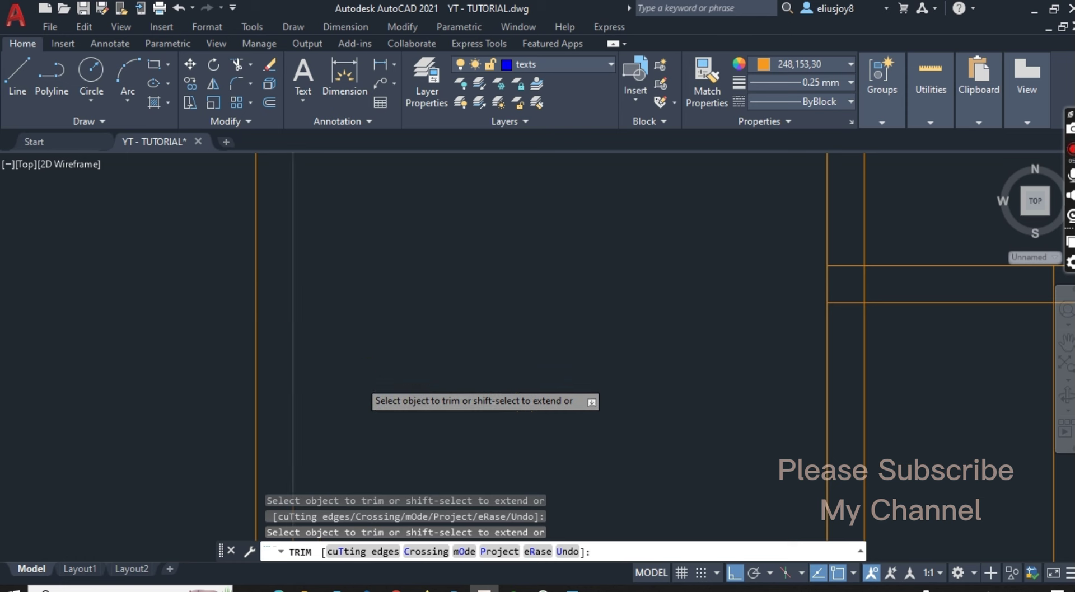
pyautogui.scroll(-4, 363, 260)
pyautogui.scroll(4, 363, 261)
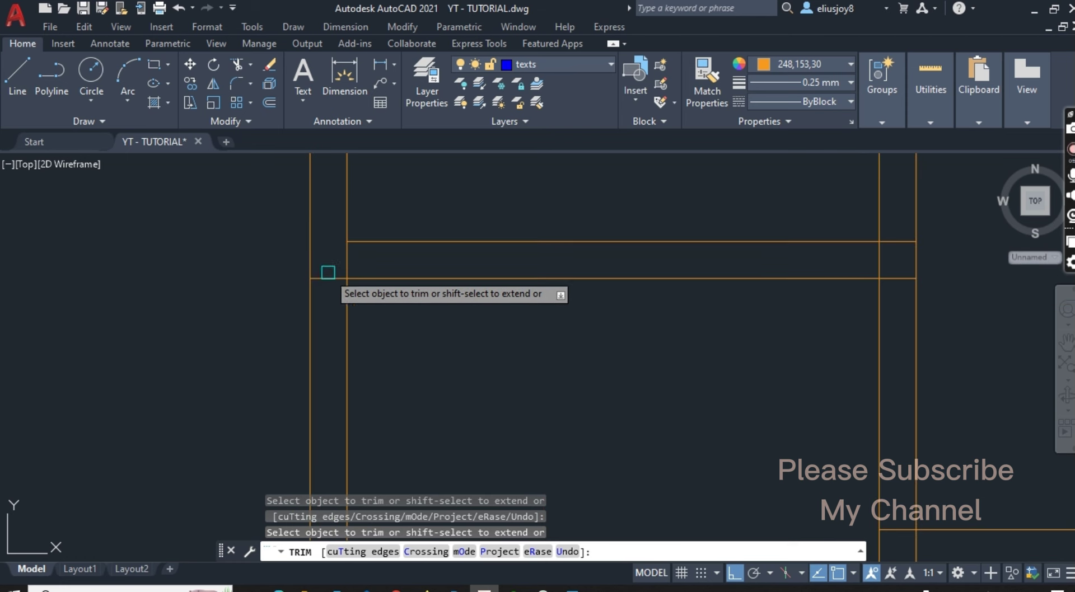
pyautogui.moveTo(326, 268); pyautogui.dragTo(330, 286)
pyautogui.click(336, 257)
pyautogui.press('Return')
pyautogui.scroll(-3, 331, 344)
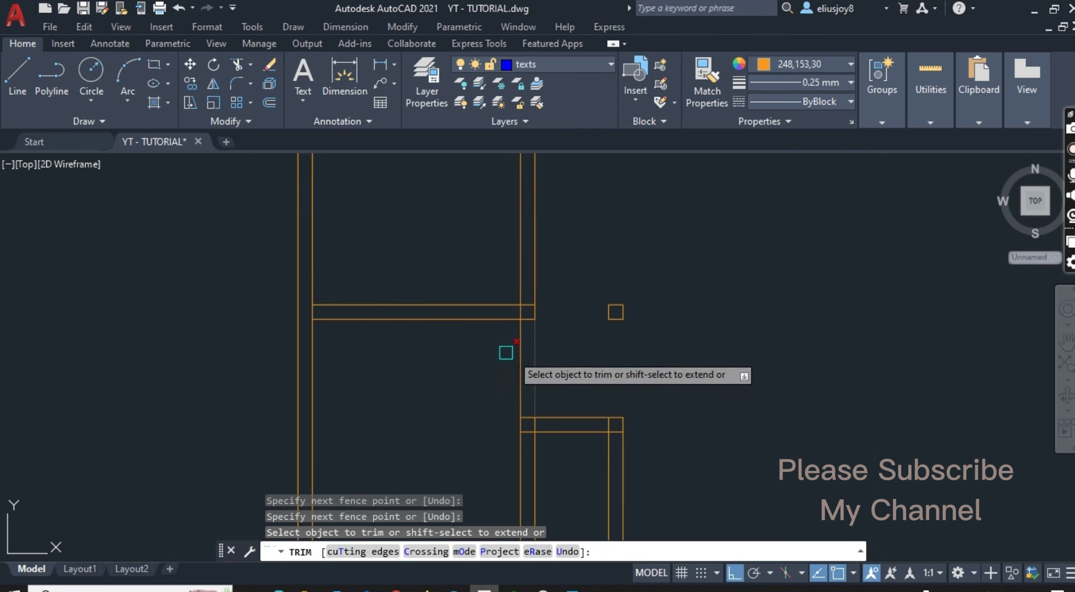
pyautogui.scroll(-2, 409, 357)
pyautogui.scroll(1, 408, 381)
pyautogui.scroll(3, 493, 285)
pyautogui.scroll(3, 492, 258)
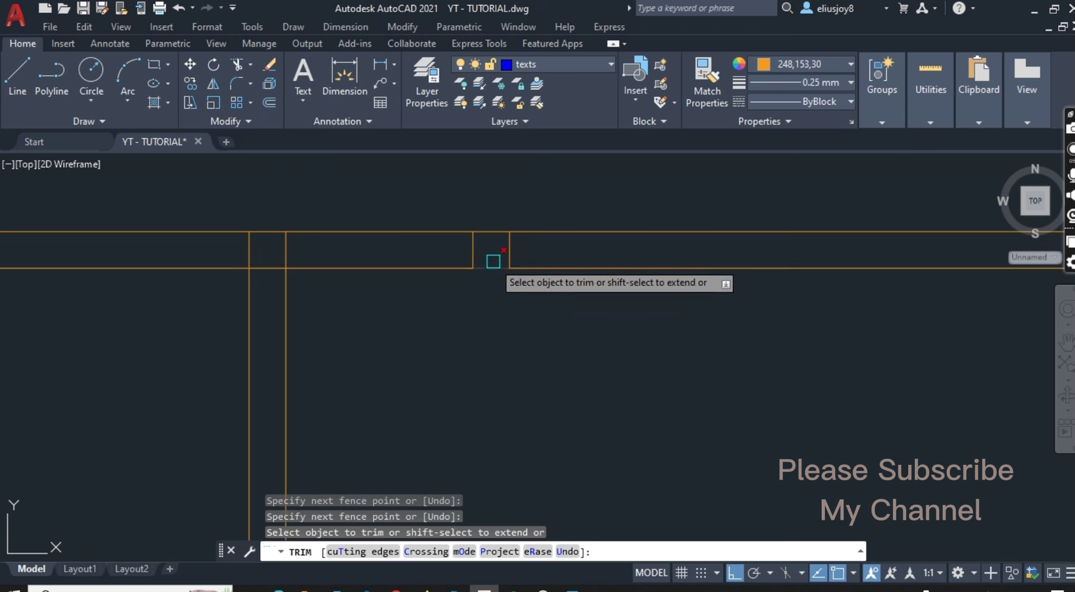
pyautogui.scroll(3, 590, 237)
pyautogui.click(590, 236)
pyautogui.click(463, 230)
pyautogui.press('Return')
pyautogui.scroll(-5, 463, 232)
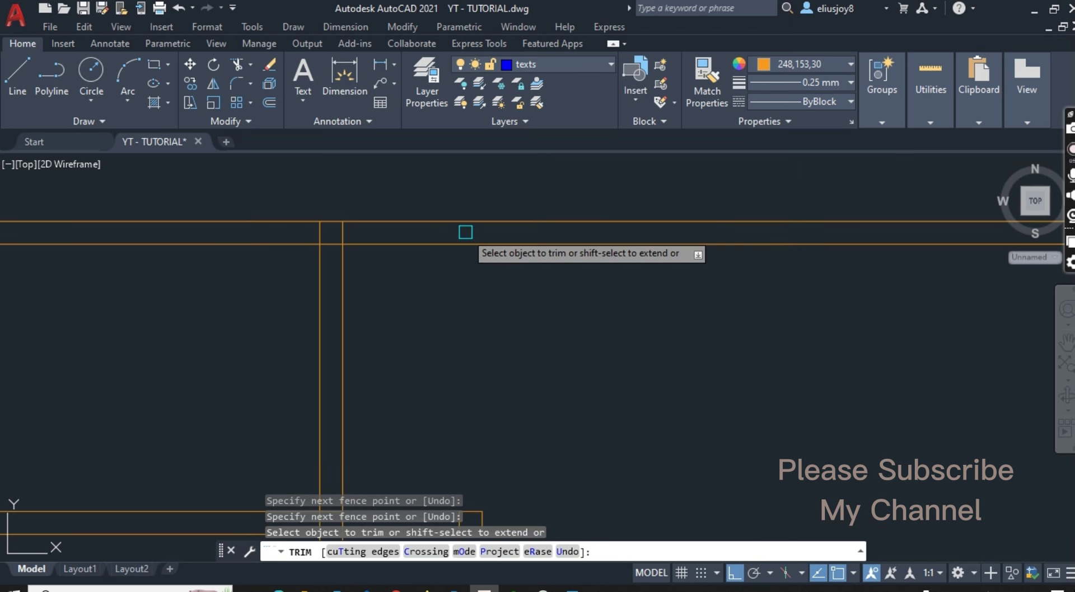
pyautogui.scroll(-2, 465, 232)
pyautogui.press('Escape')
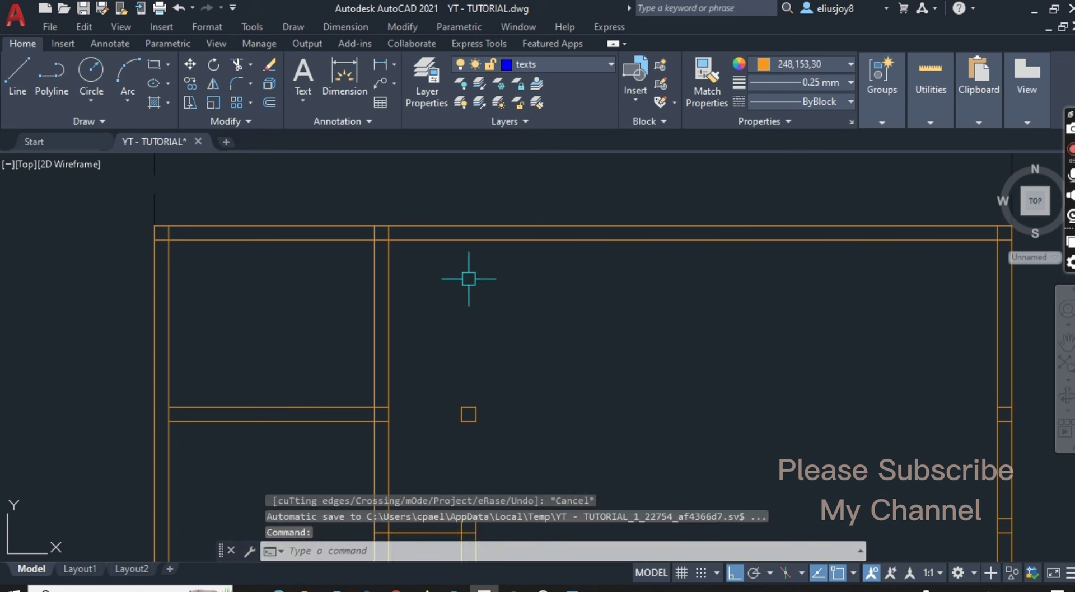
pyautogui.press('Escape')
pyautogui.press('Escape')
# Window-select and erase the leftover small squares, then glance at the reference image
pyautogui.scroll(-2, 467, 275)
pyautogui.scroll(-2, 467, 275)
pyautogui.scroll(4, 479, 319)
pyautogui.click(465, 343)
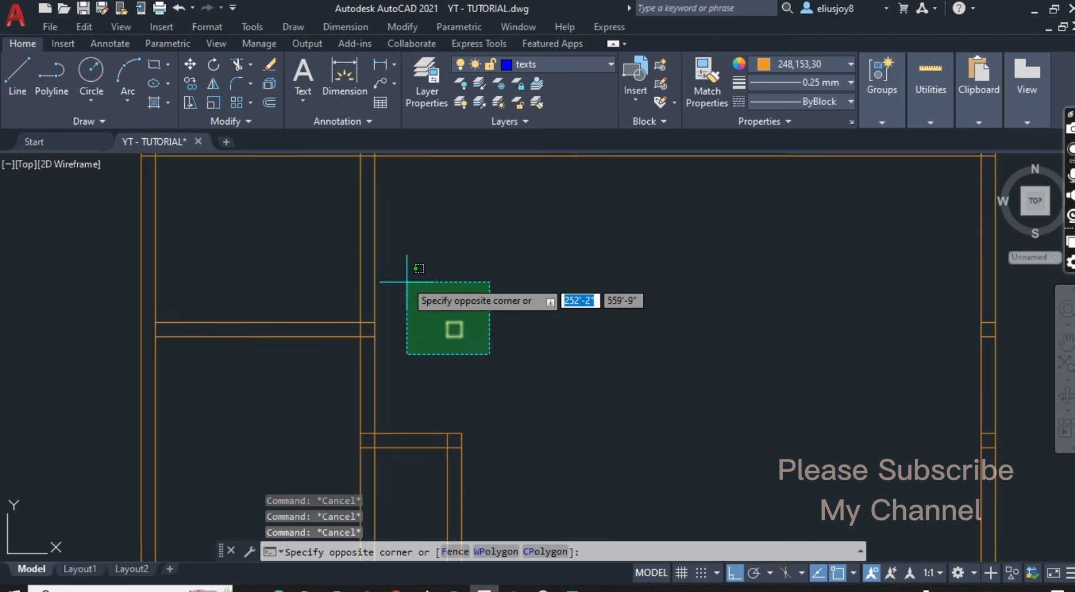
pyautogui.click(403, 278)
pyautogui.press('Delete')
pyautogui.scroll(-2, 427, 264)
pyautogui.scroll(-4, 456, 268)
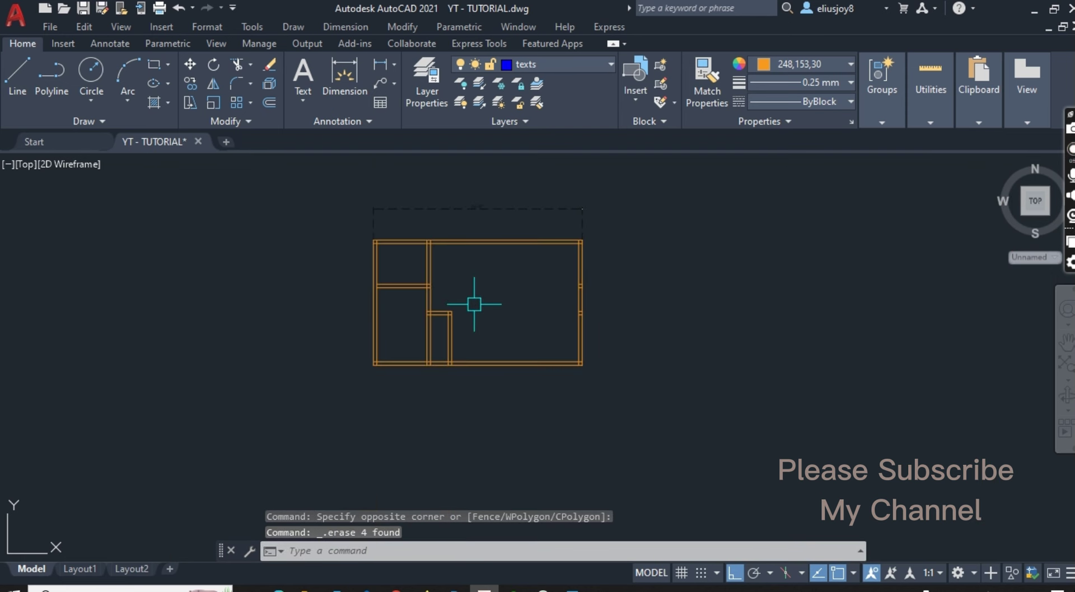
pyautogui.click(572, 587)
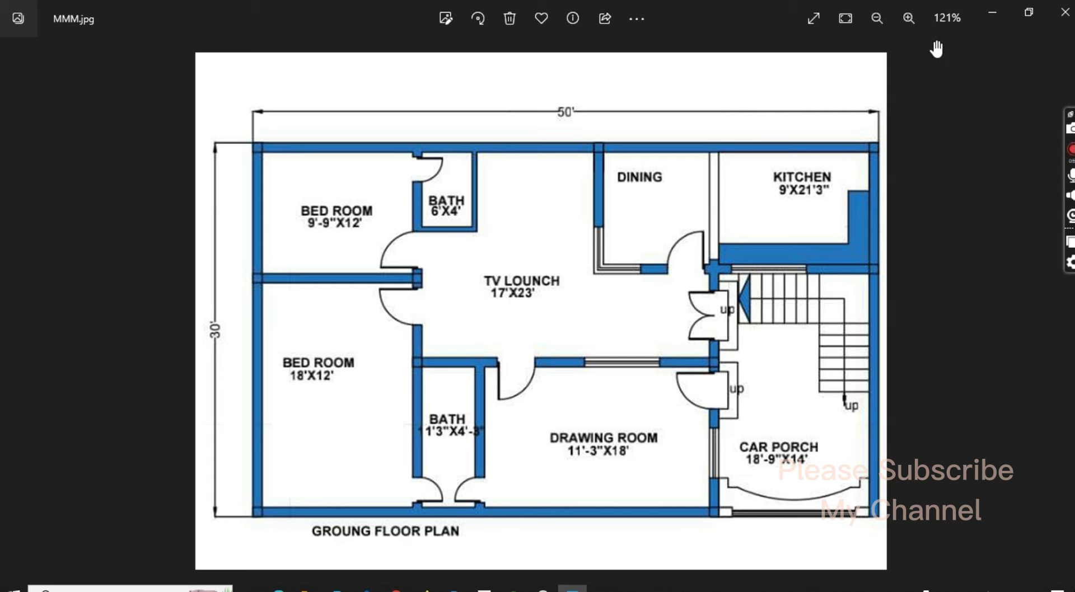
pyautogui.click(985, 17)
# Offset a vertical wall line 4' to the right and double it 5 units apart
pyautogui.scroll(6, 432, 280)
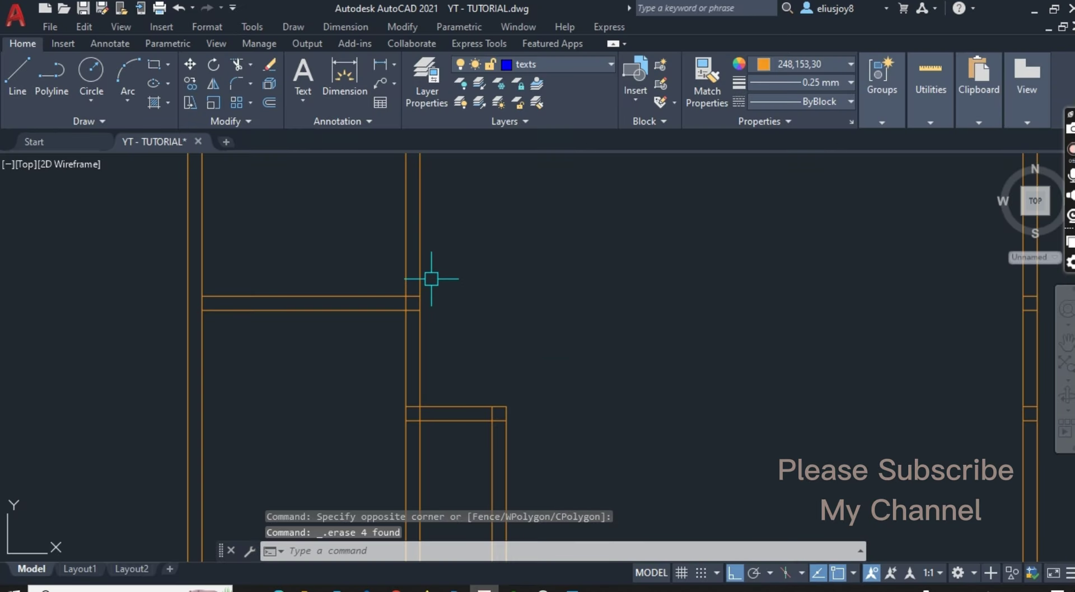
pyautogui.scroll(-4, 465, 367)
pyautogui.write('FSET')
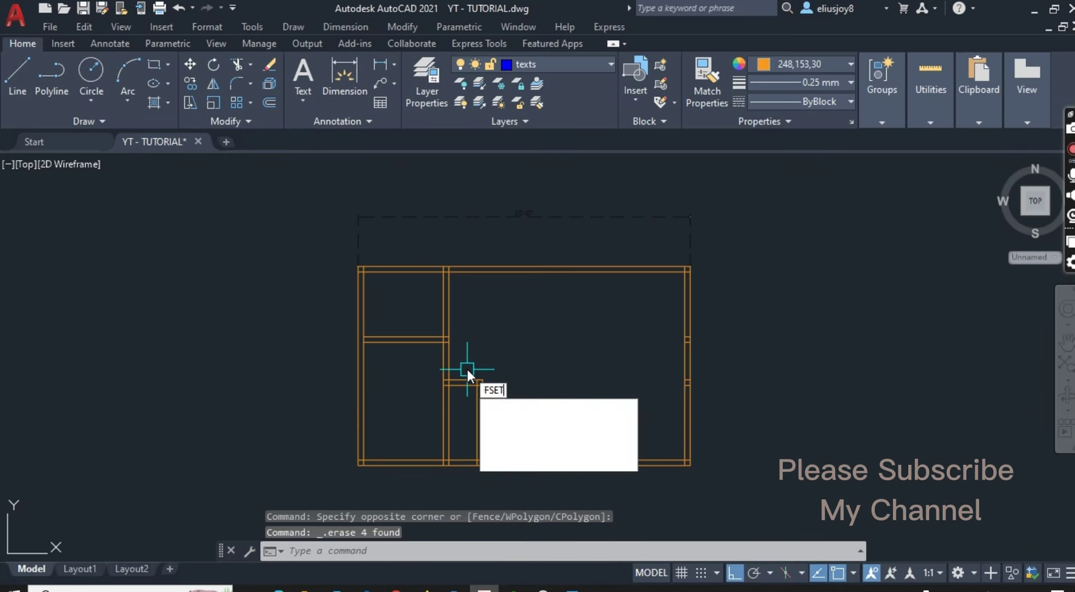
pyautogui.press('Return')
pyautogui.write("4'")
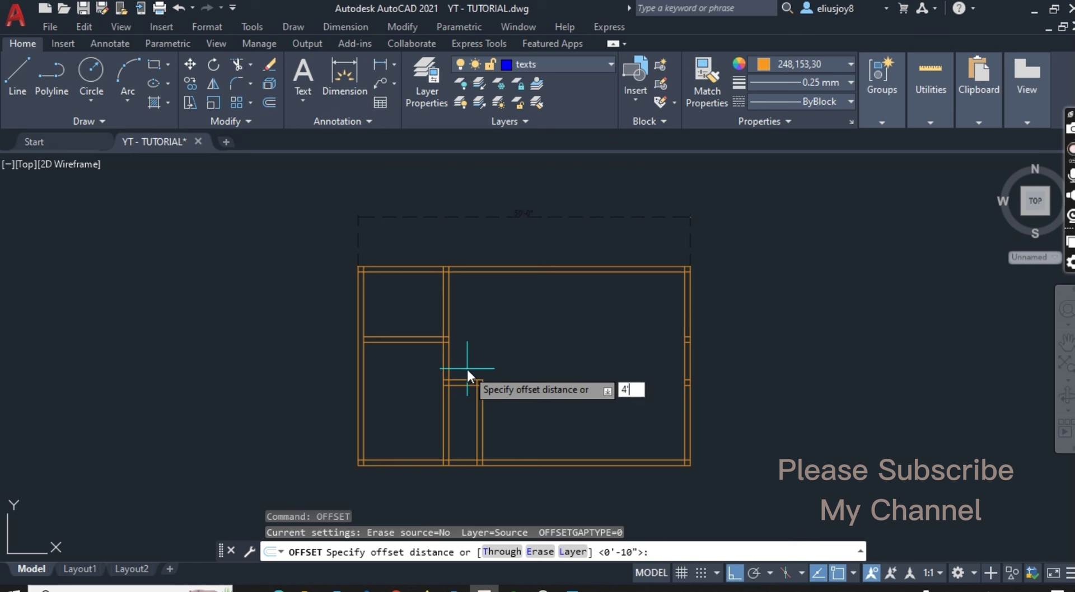
pyautogui.press('Return')
pyautogui.scroll(3, 455, 297)
pyautogui.click(439, 288)
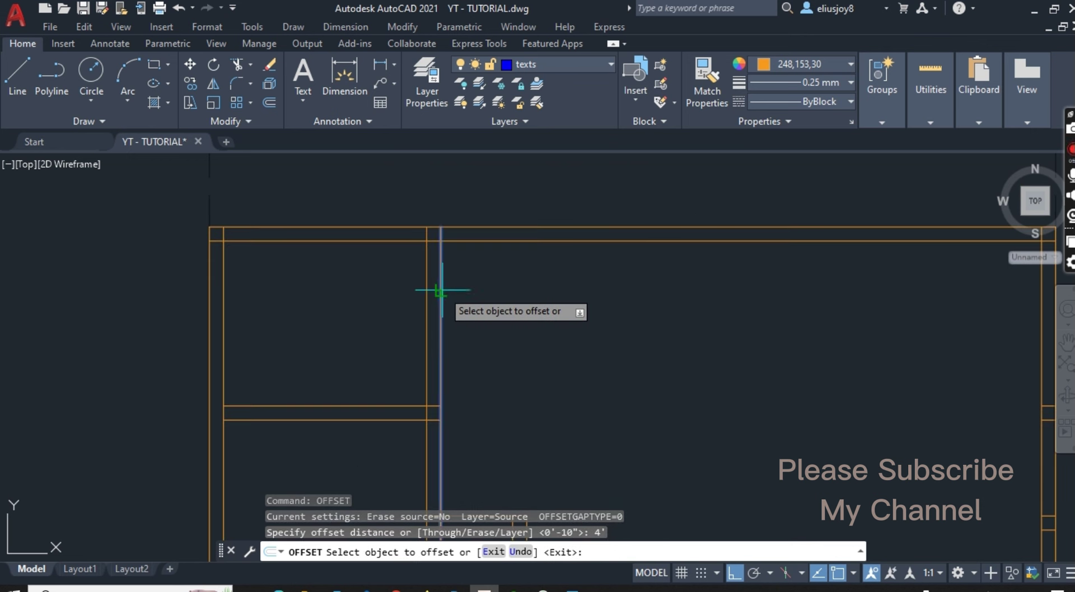
pyautogui.click(529, 292)
pyautogui.press('Return')
pyautogui.press('Return')
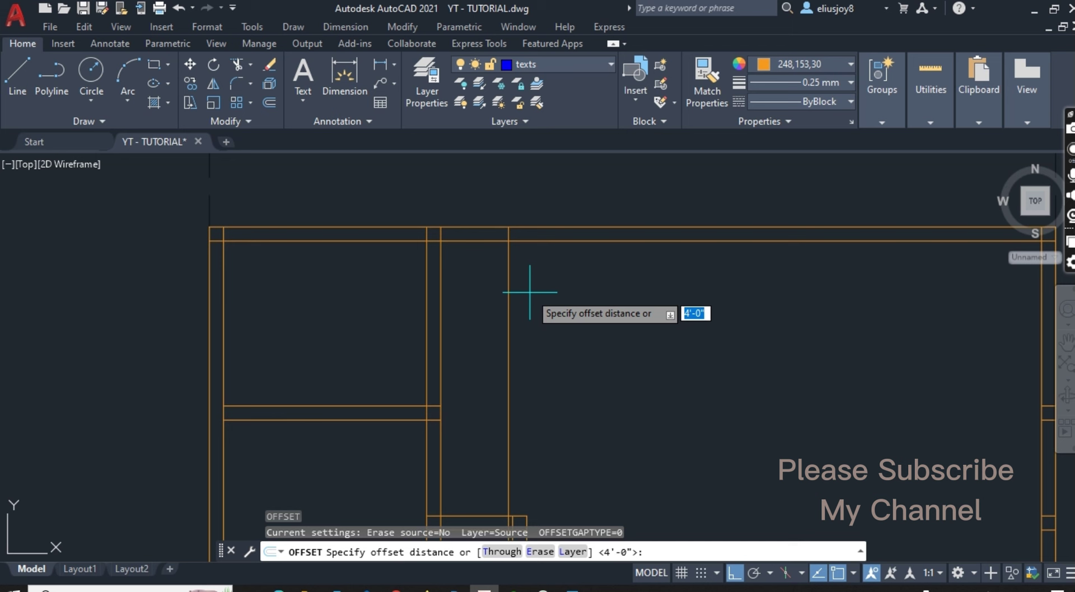
pyautogui.write('5')
# Offset the top wall line 6' downward and double it 5 units apart
pyautogui.press('Return')
pyautogui.click(508, 297)
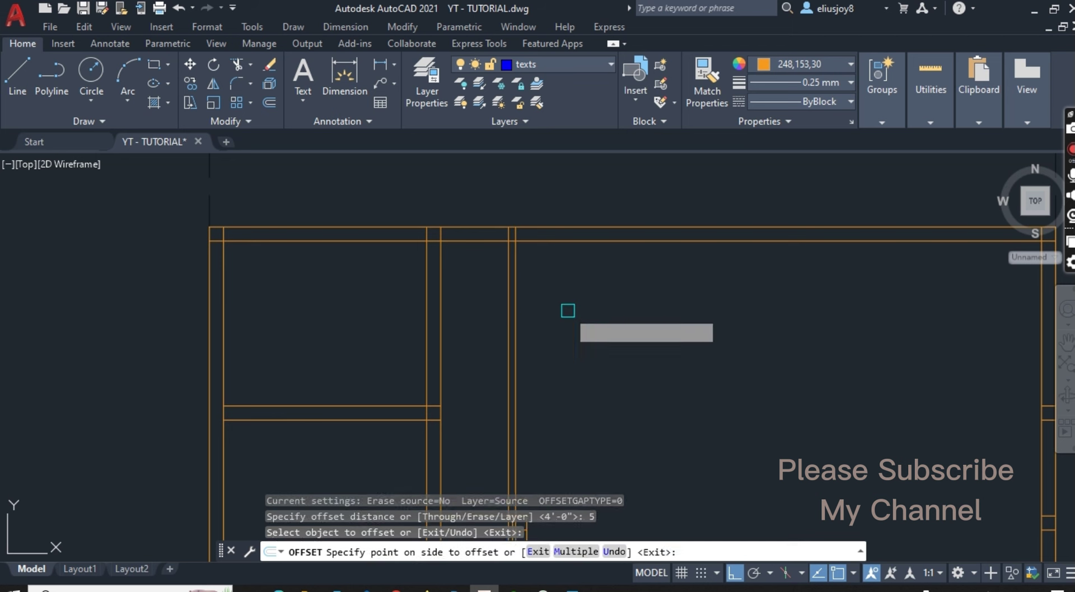
pyautogui.click(568, 311)
pyautogui.press('Return')
pyautogui.press('Return')
pyautogui.write('6')
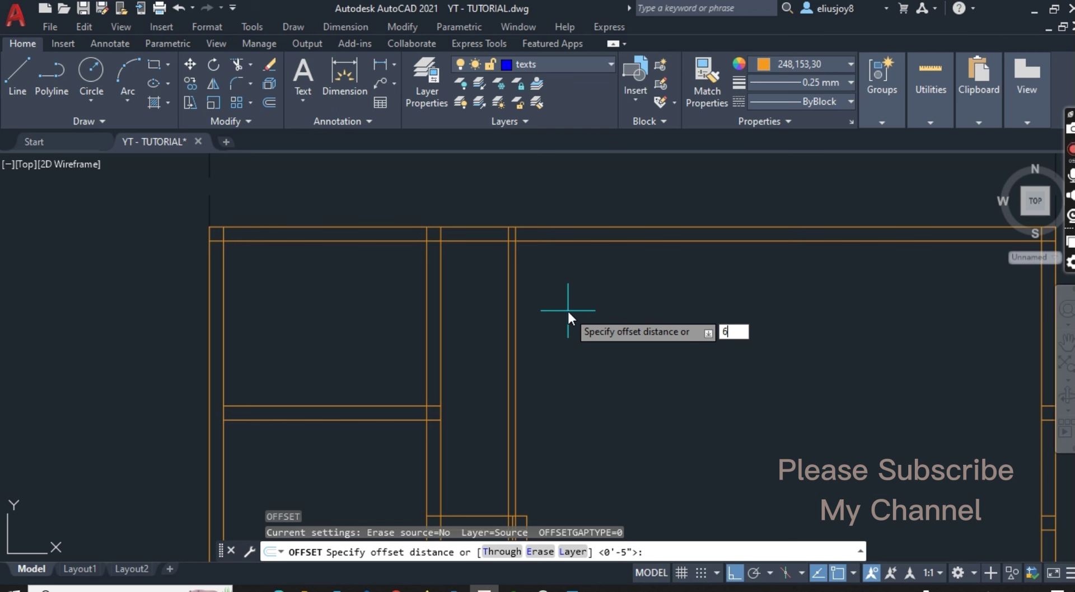
pyautogui.press('Return')
pyautogui.click(482, 241)
pyautogui.click(472, 353)
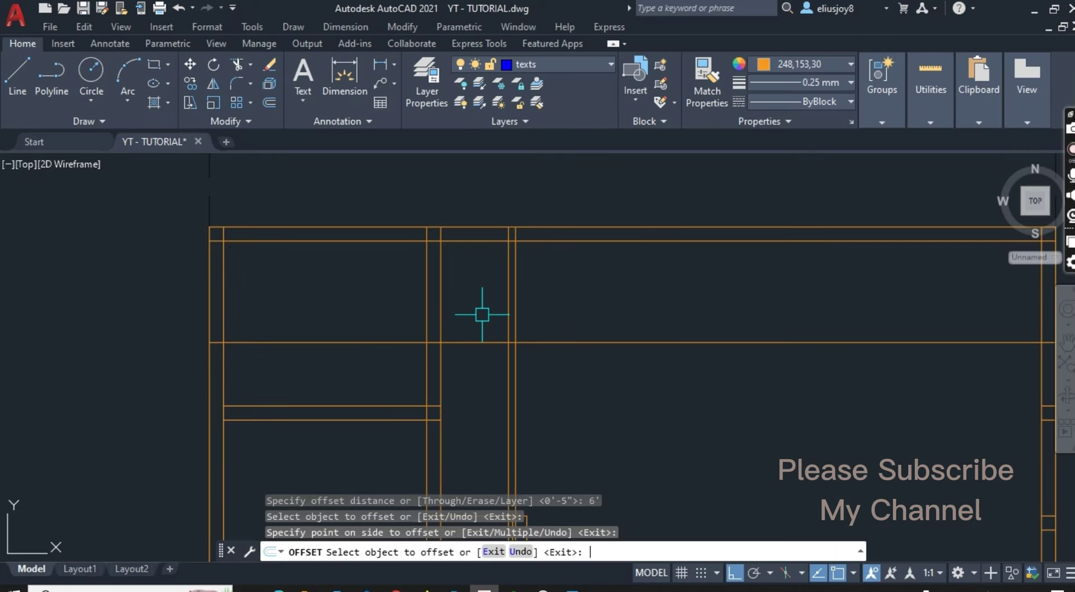
pyautogui.press('Return')
pyautogui.press('Return')
pyautogui.write('5')
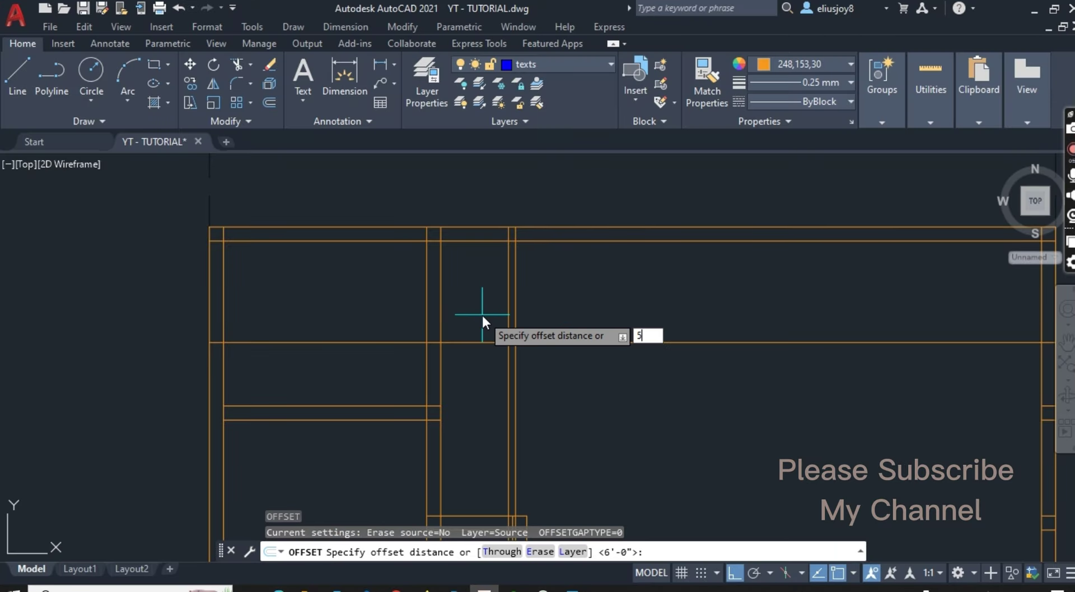
pyautogui.press('Return')
pyautogui.click(482, 342)
pyautogui.click(481, 420)
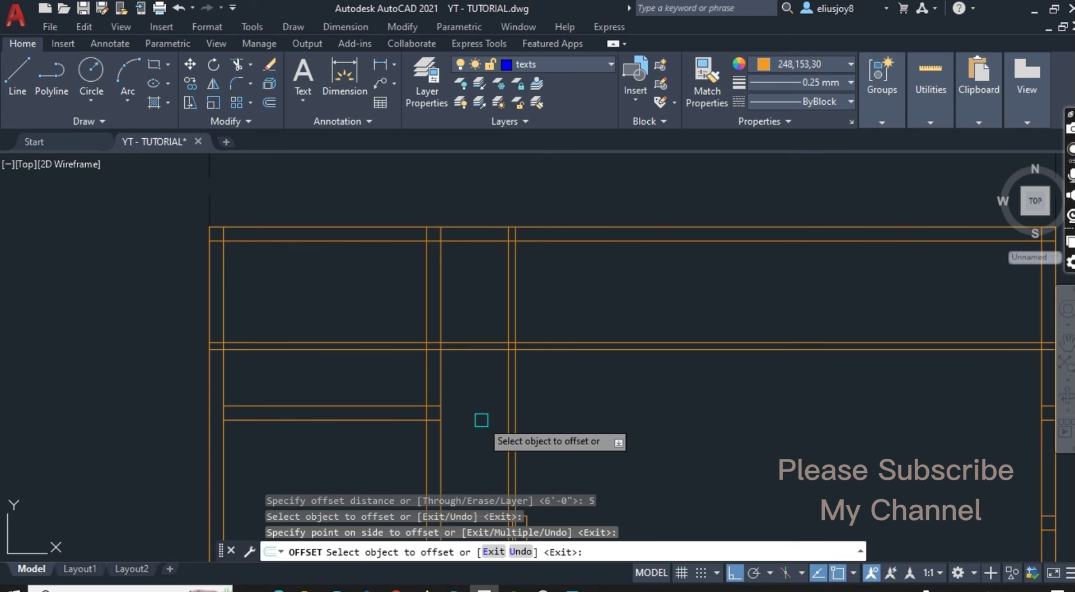
pyautogui.press('Escape')
pyautogui.press('Escape')
pyautogui.press('Escape')
pyautogui.press('Escape')
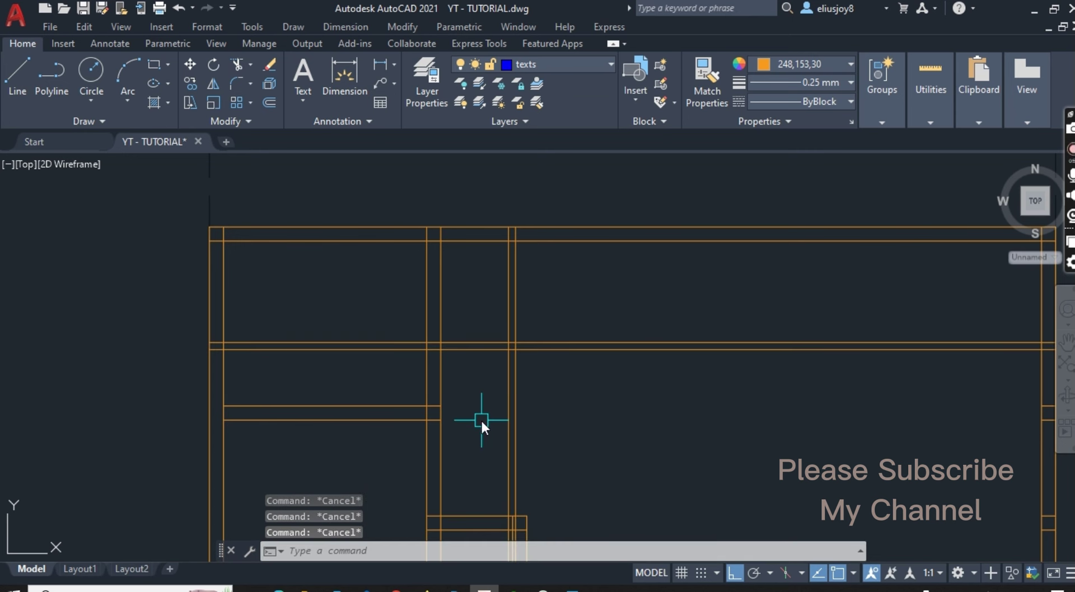
# Trim the left and right parts of the new horizontal lines and the verticals below the bath
pyautogui.write('t')
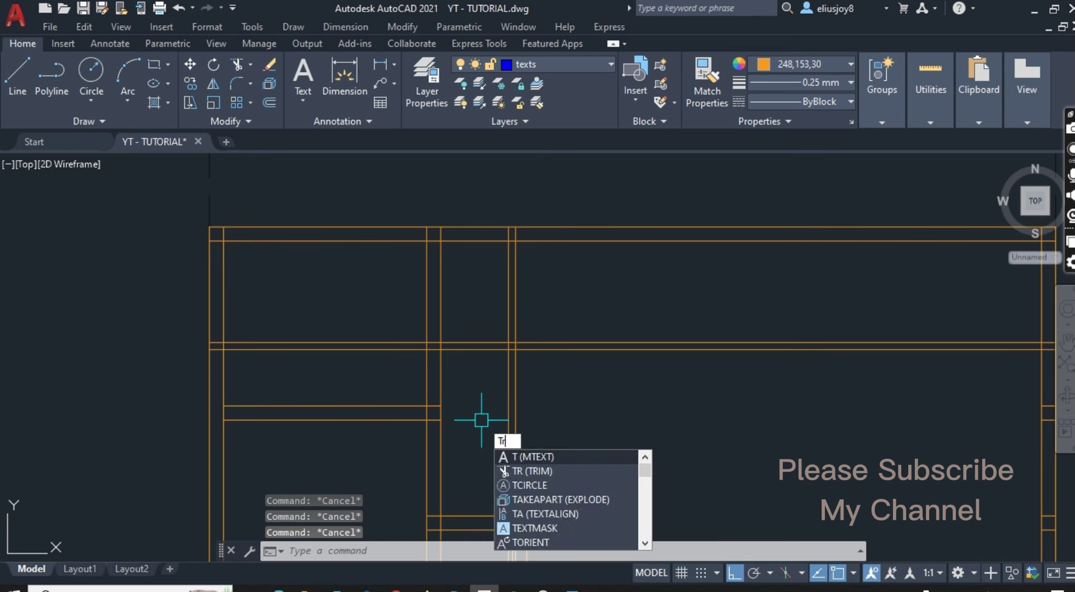
pyautogui.write('r')
pyautogui.press('Return')
pyautogui.moveTo(404, 372); pyautogui.dragTo(392, 327)
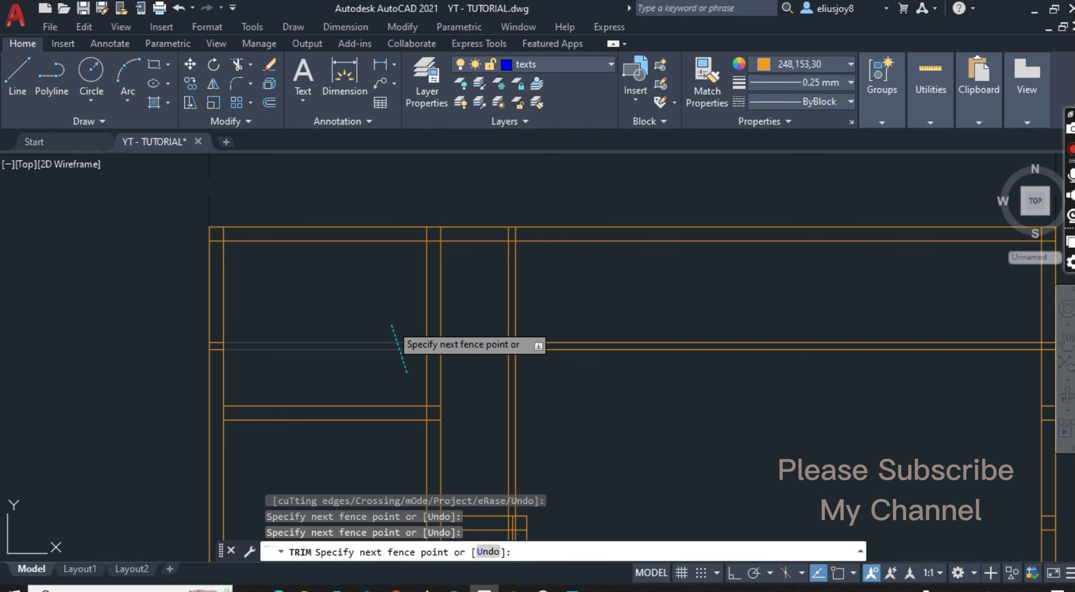
pyautogui.scroll(4, 369, 345)
pyautogui.scroll(-3, 491, 336)
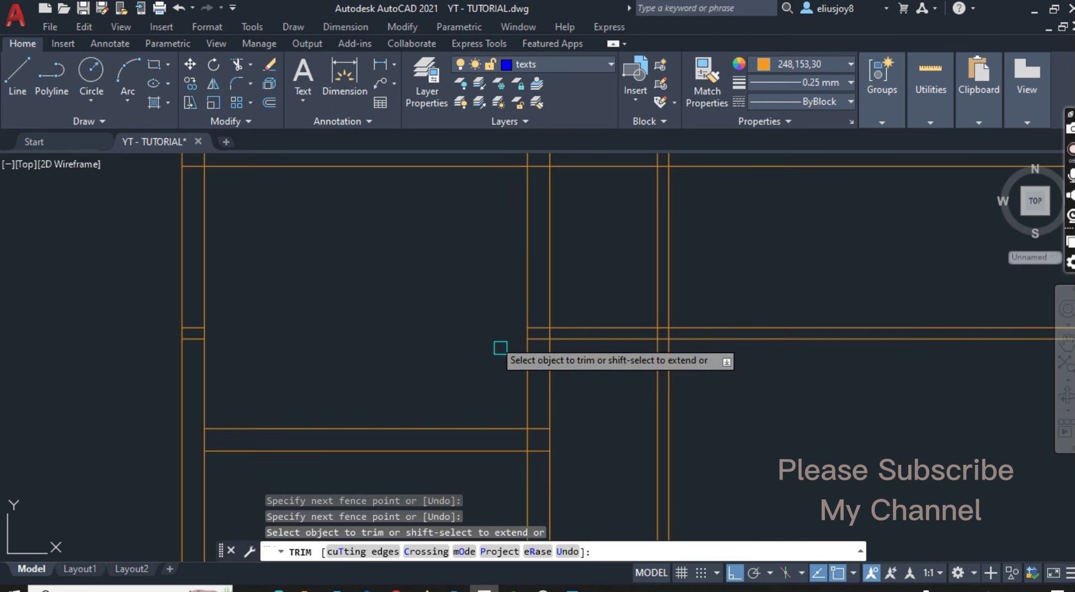
pyautogui.scroll(-2, 452, 336)
pyautogui.moveTo(638, 364); pyautogui.dragTo(622, 285)
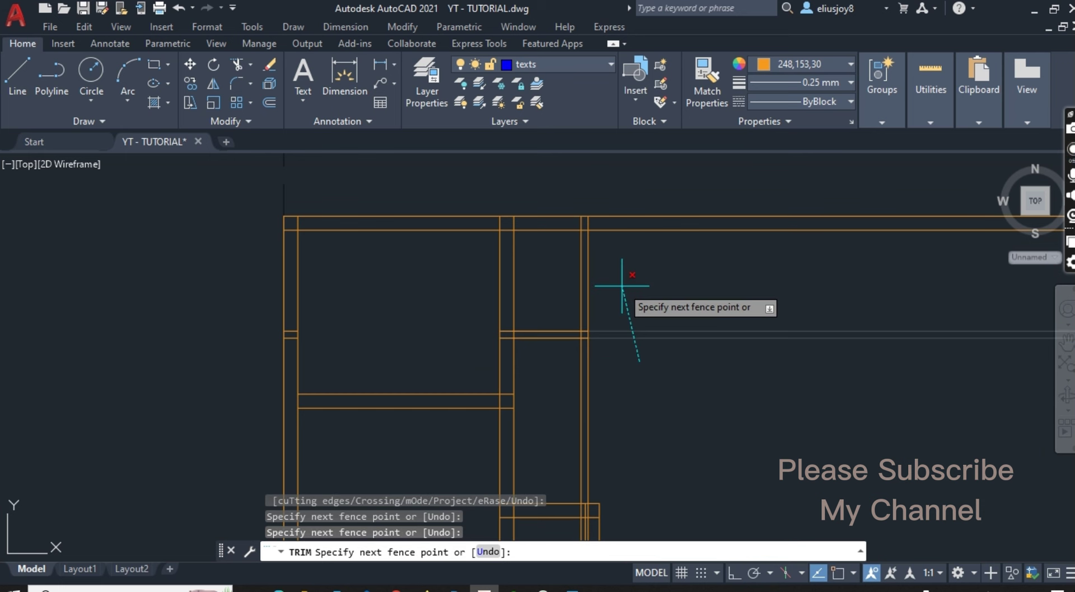
pyautogui.scroll(-2, 621, 288)
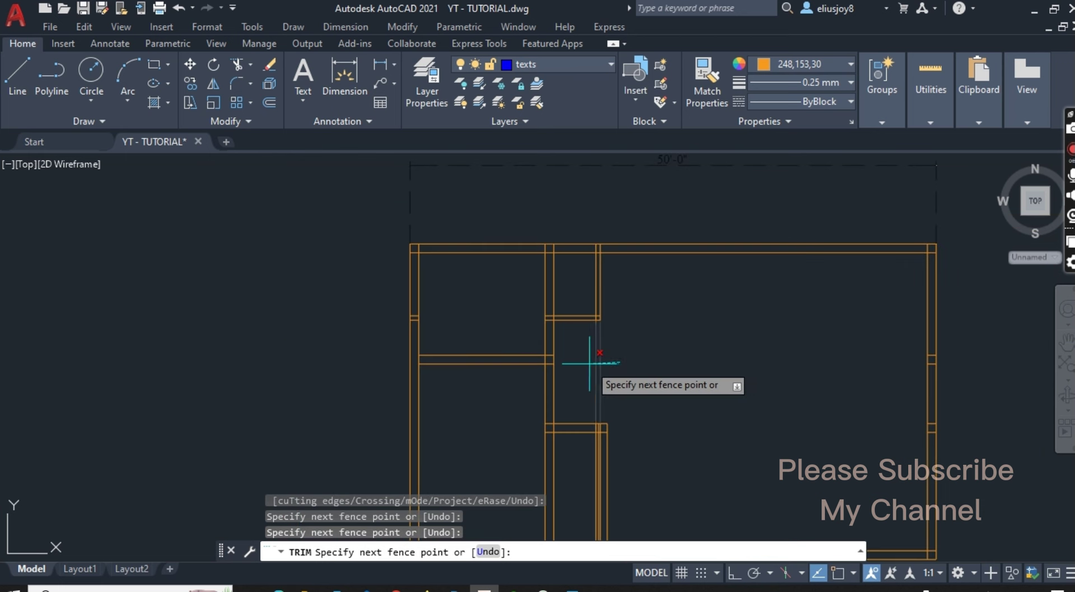
pyautogui.moveTo(619, 356); pyautogui.dragTo(587, 360)
pyautogui.press('Escape')
pyautogui.press('Escape')
pyautogui.press('Escape')
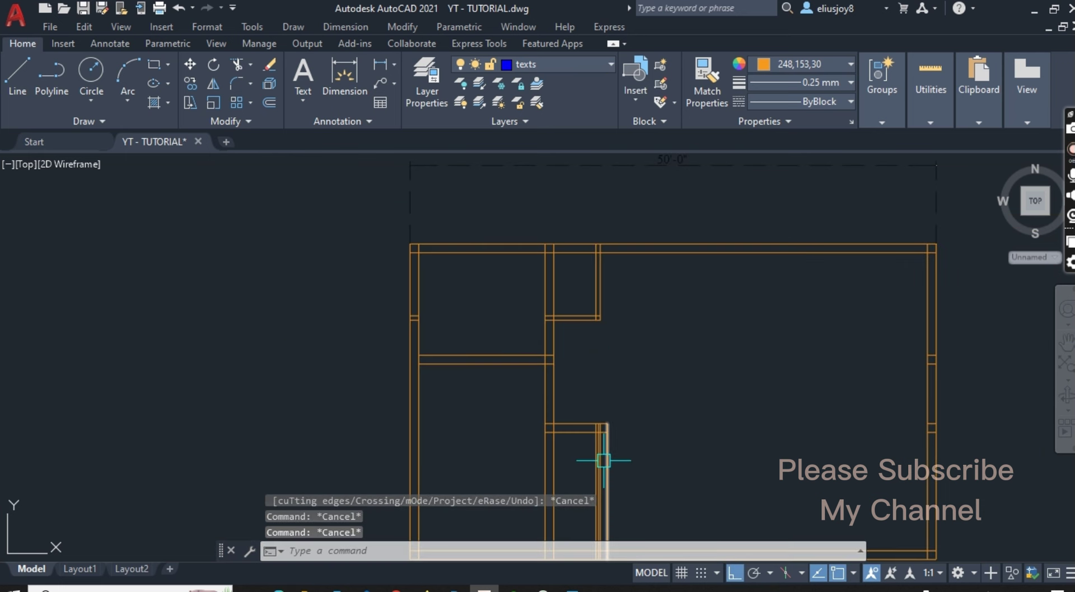
# Erase the two leftover vertical lines with a window selection
pyautogui.scroll(3, 593, 304)
pyautogui.scroll(3, 581, 260)
pyautogui.click(599, 260)
pyautogui.click(521, 242)
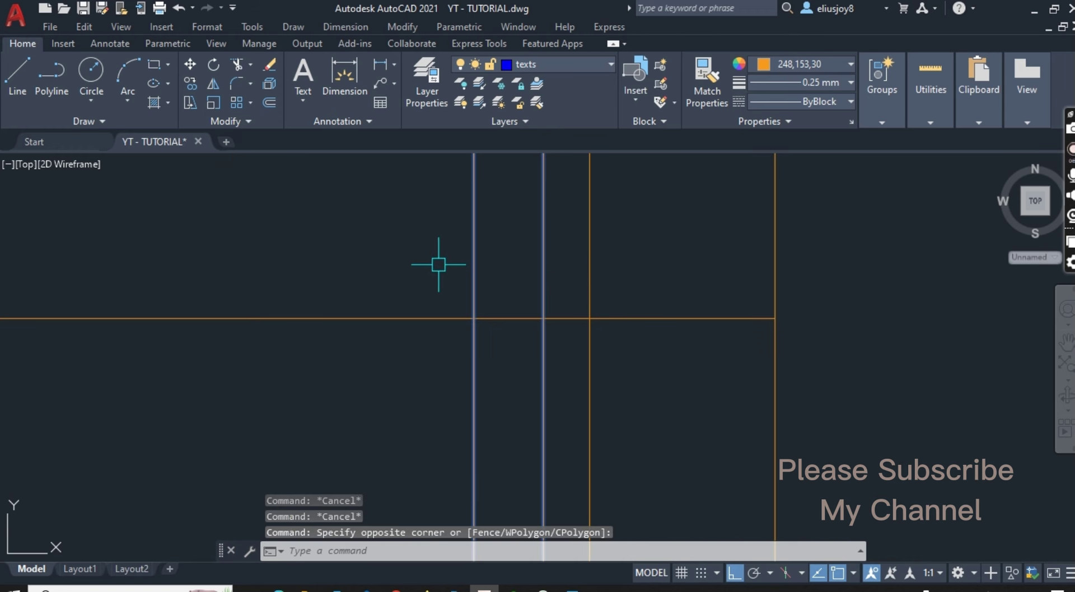
pyautogui.press('Delete')
# Erase the two extra horizontal wall lines with a window selection
pyautogui.scroll(-3, 476, 303)
pyautogui.scroll(-4, 496, 309)
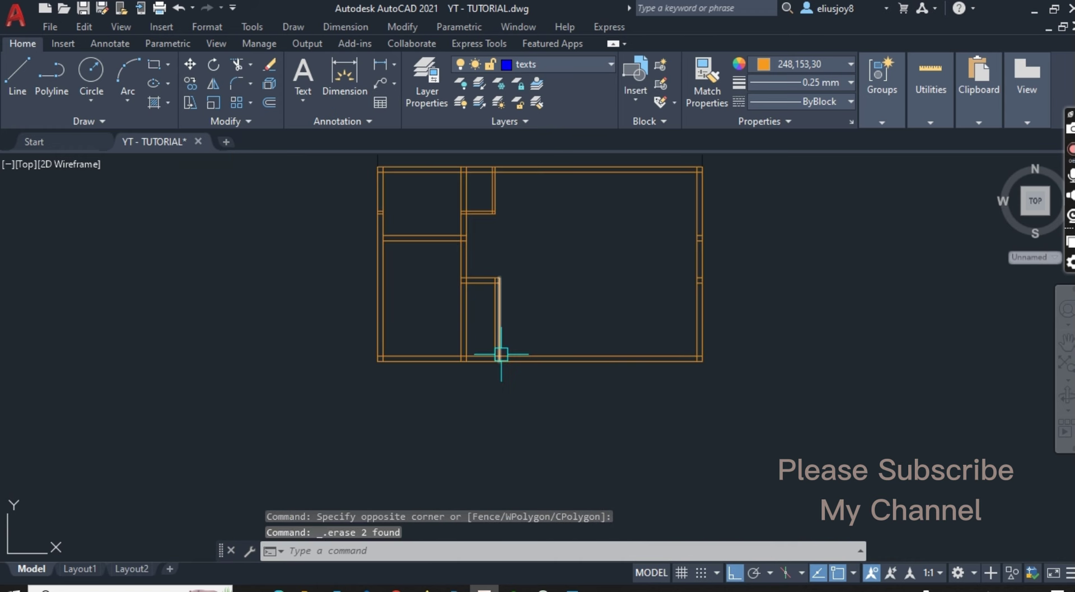
pyautogui.scroll(4, 401, 213)
pyautogui.scroll(4, 339, 244)
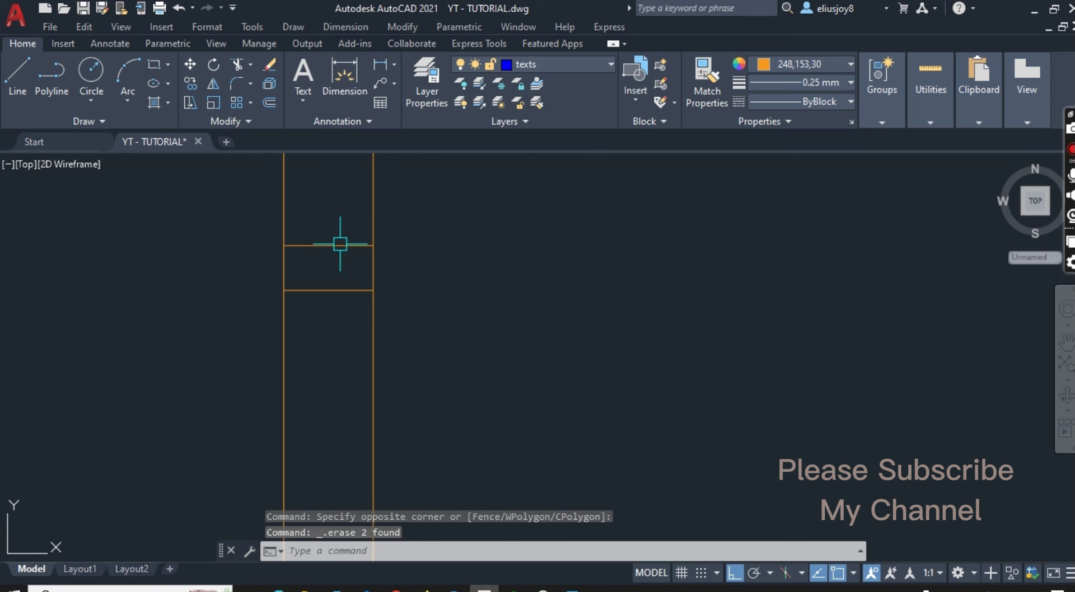
pyautogui.click(330, 335)
pyautogui.click(312, 220)
pyautogui.press('Delete')
pyautogui.scroll(-3, 313, 224)
pyautogui.scroll(-2, 347, 280)
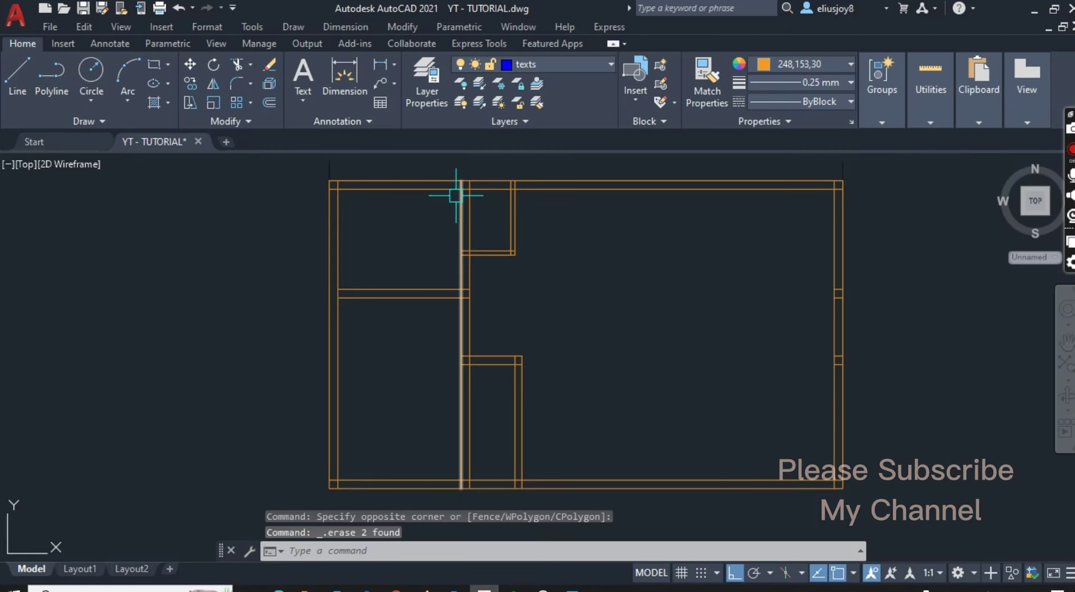
pyautogui.scroll(3, 456, 197)
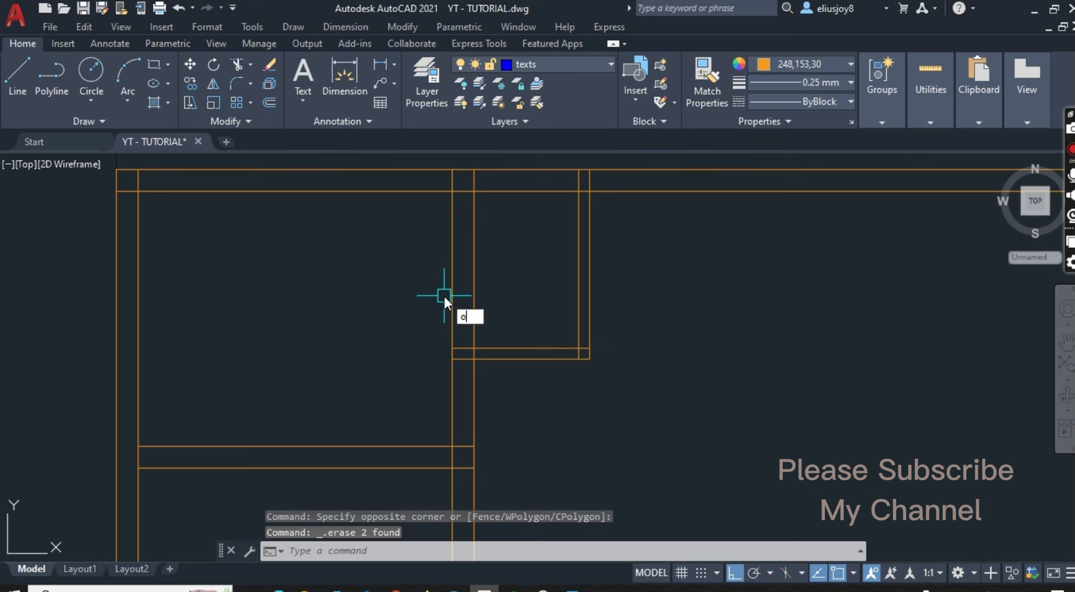
# Offset the top wall line 1' downward
pyautogui.press('Return')
pyautogui.write('5')
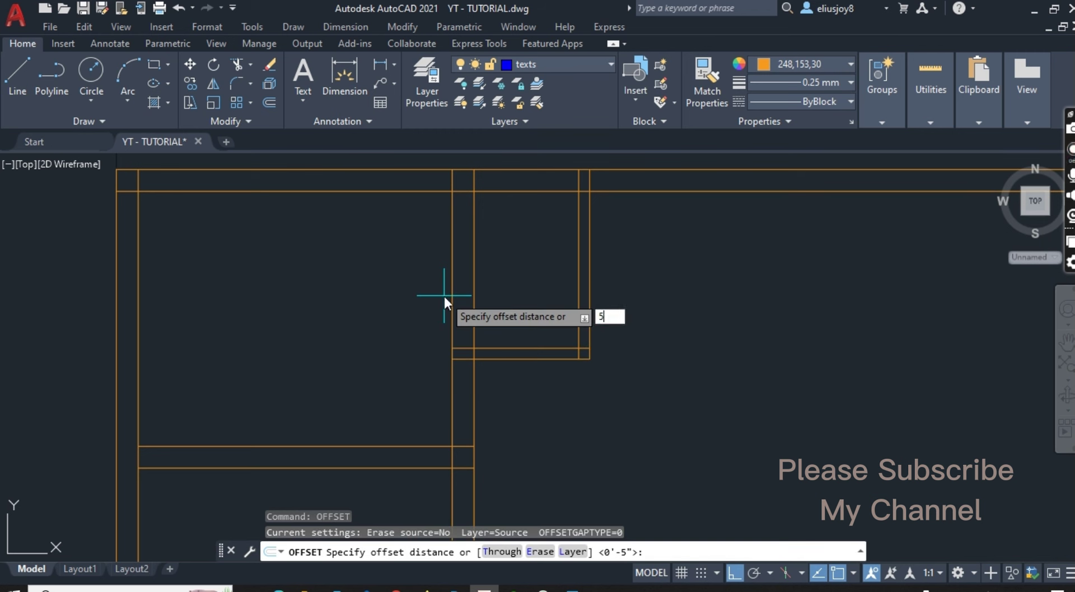
pyautogui.press('BackSpace')
pyautogui.write("1'")
pyautogui.press('Return')
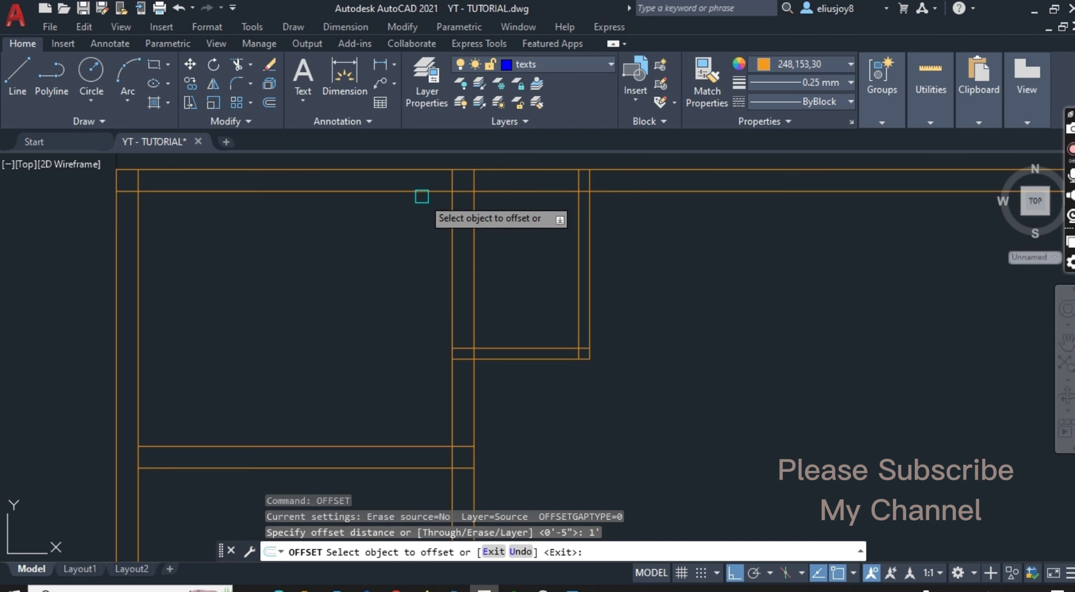
pyautogui.click(417, 192)
pyautogui.click(418, 246)
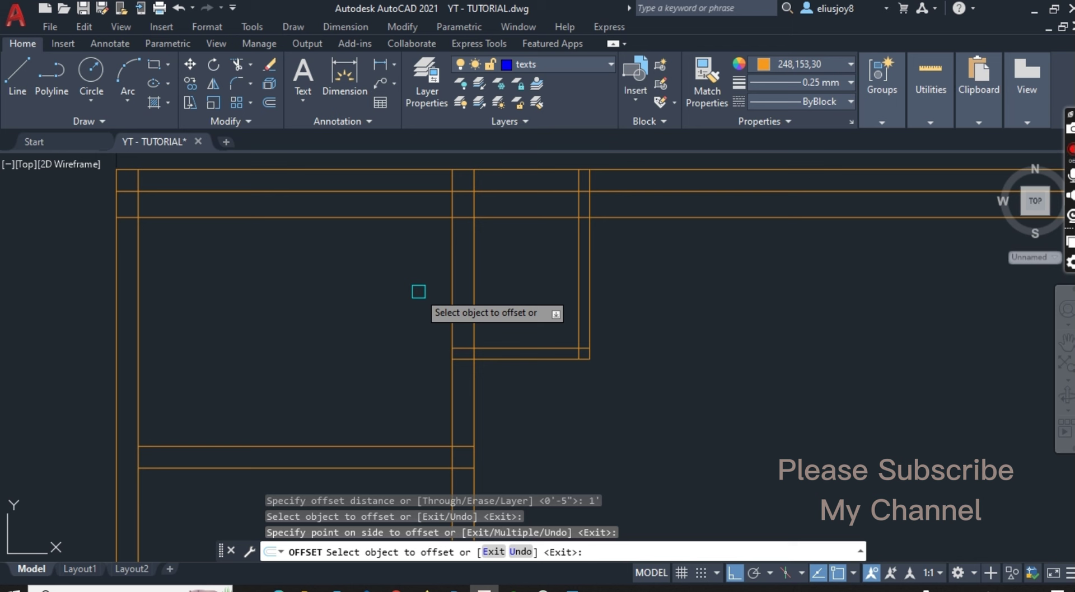
pyautogui.press('Return')
# Offset the new line a further 2'-6" downward
pyautogui.press('Return')
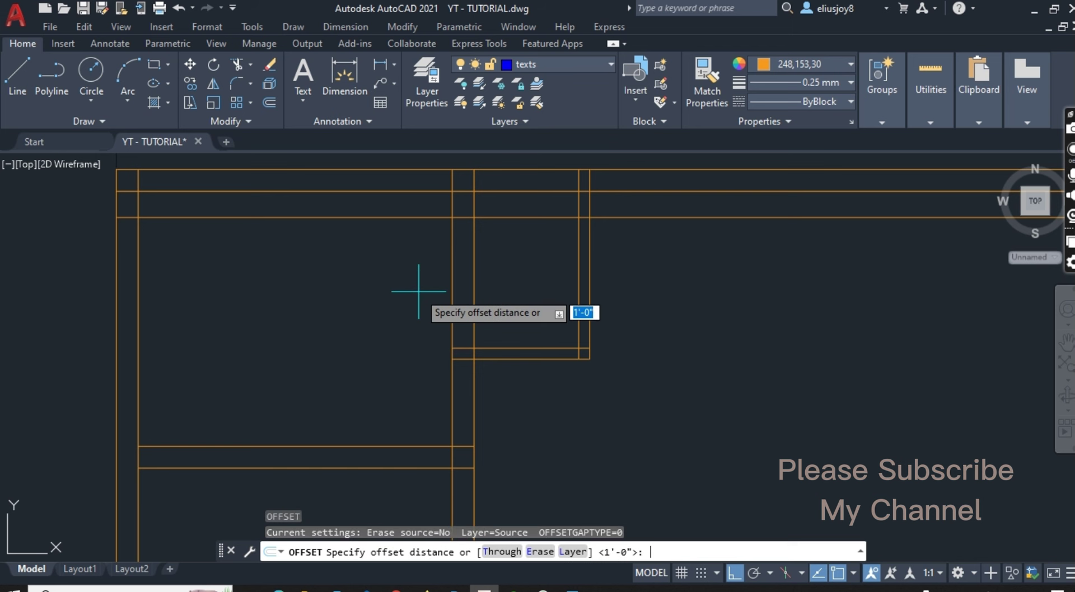
pyautogui.write("2'-6")
pyautogui.press('Return')
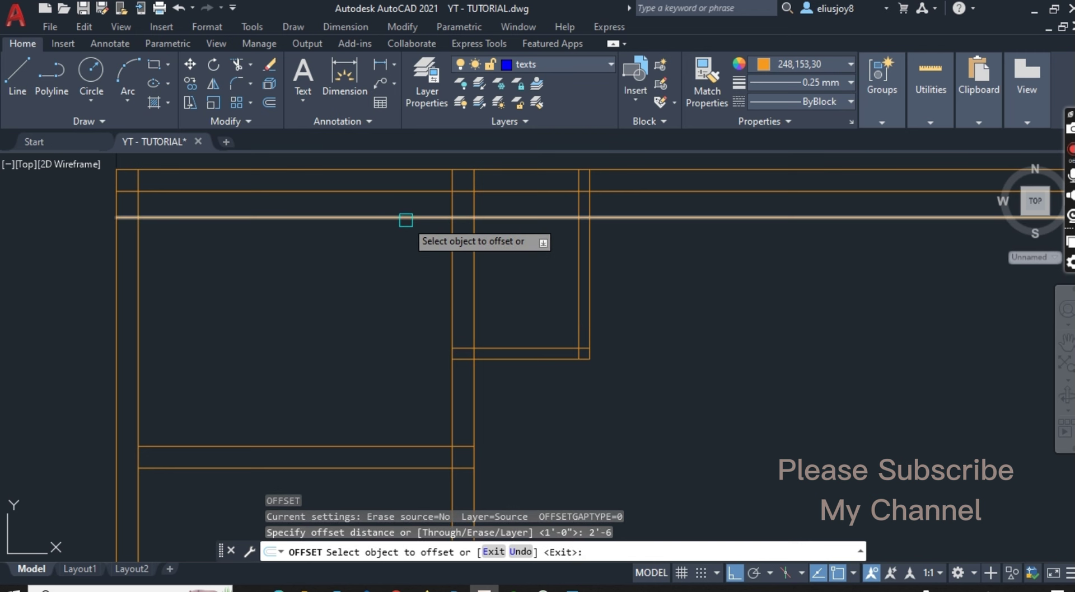
pyautogui.click(407, 218)
pyautogui.click(406, 341)
pyautogui.press('Return')
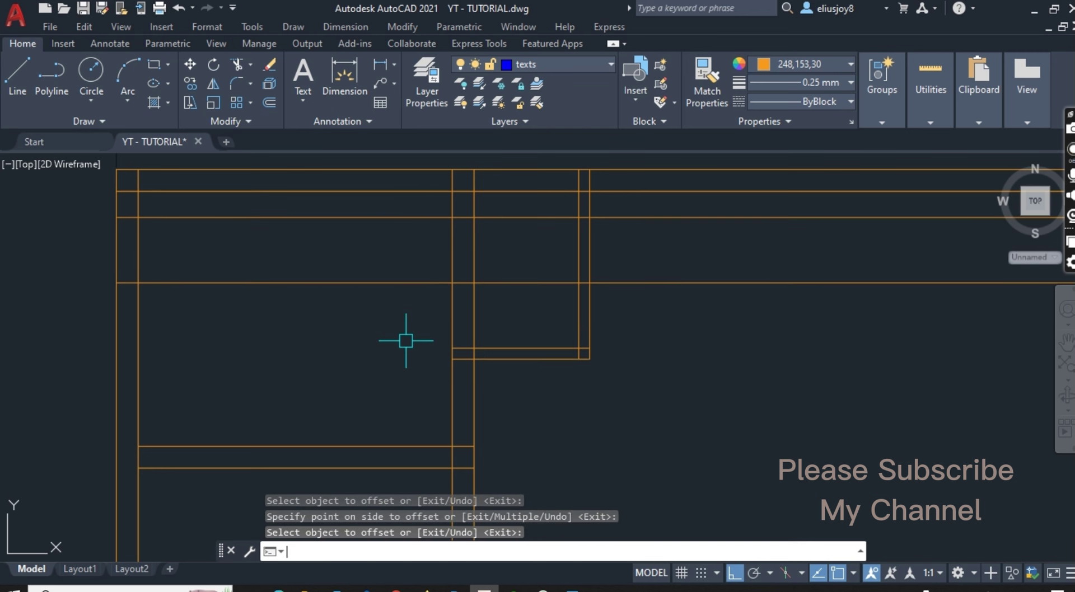
pyautogui.press('Escape')
pyautogui.press('Escape')
# Fence-trim the verticals between the new guide lines and cut back the guide lines' ends
pyautogui.write('tr')
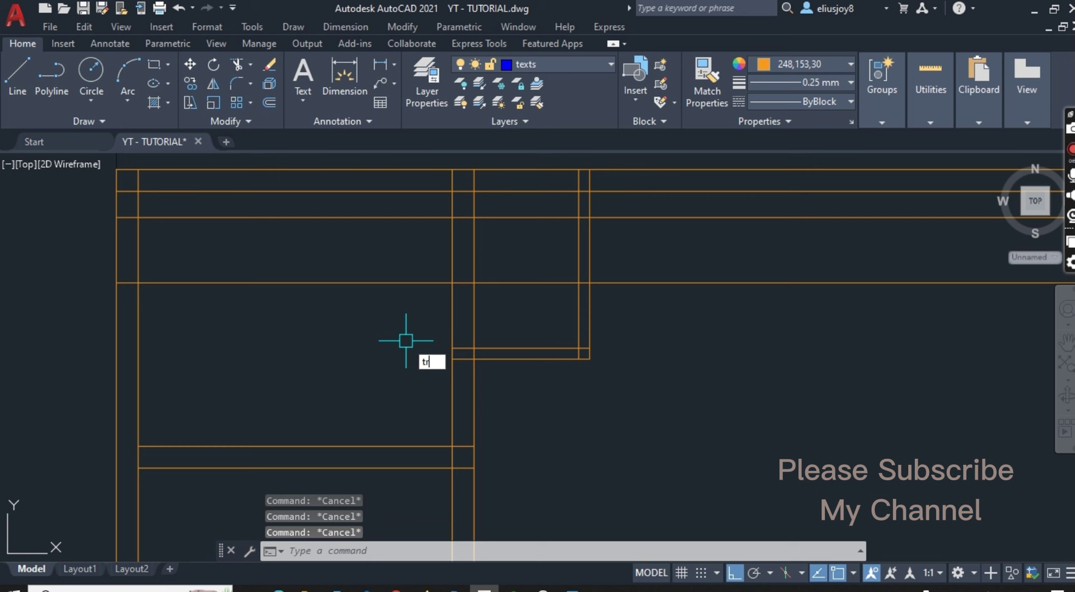
pyautogui.press('Return')
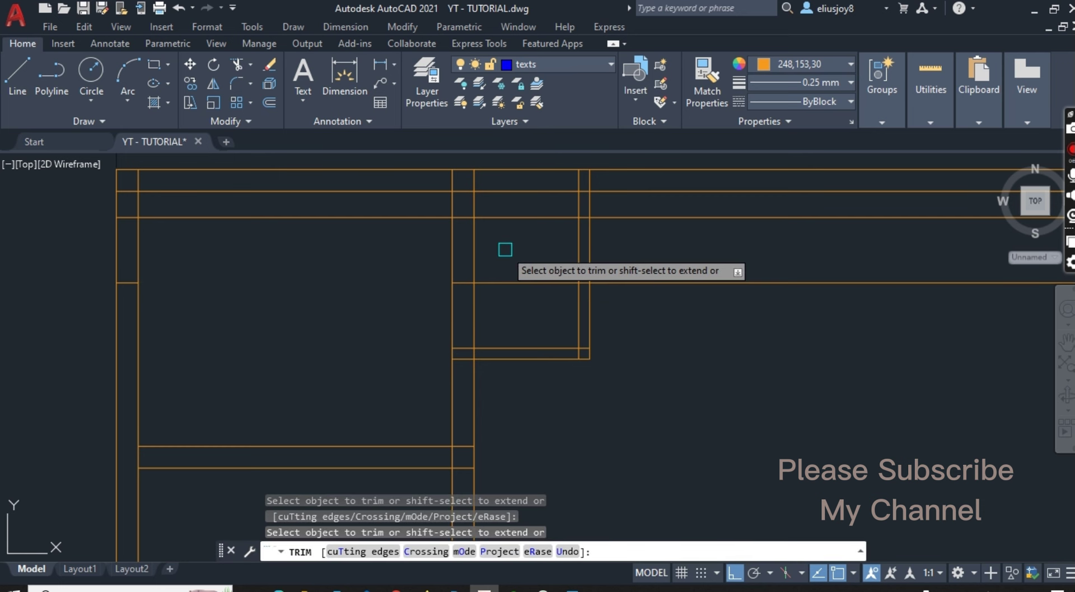
pyautogui.click(503, 249)
pyautogui.click(444, 247)
pyautogui.press('Return')
pyautogui.click(522, 281)
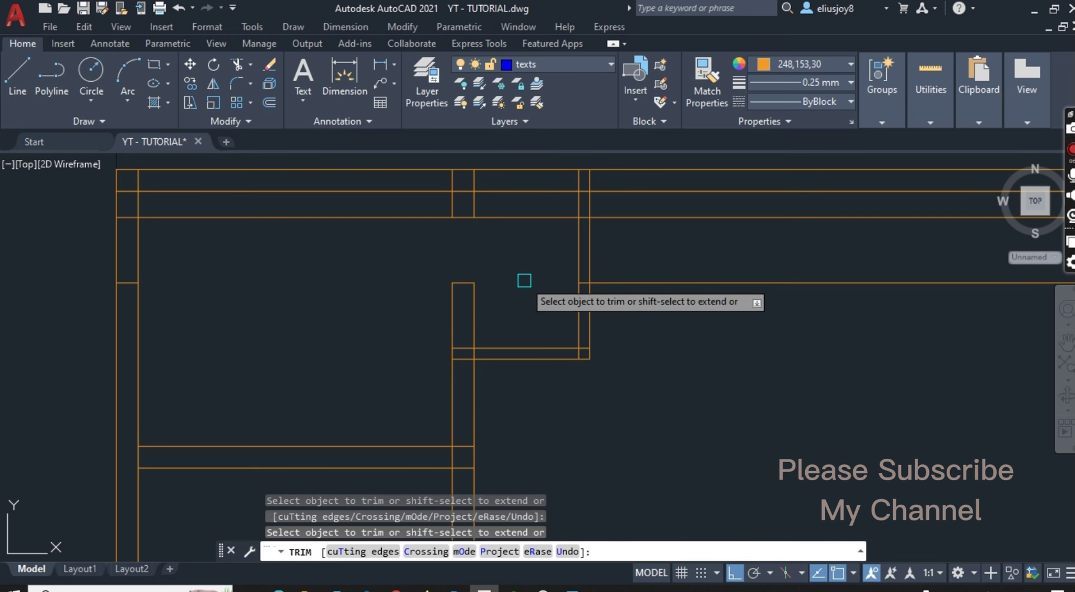
pyautogui.click(518, 218)
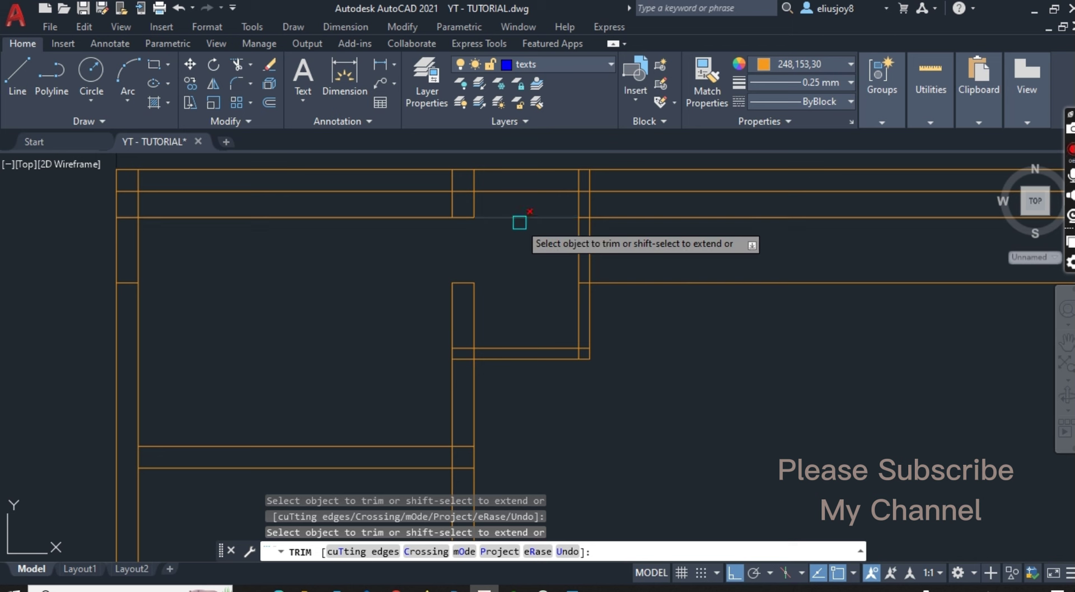
pyautogui.click(385, 218)
pyautogui.click(122, 218)
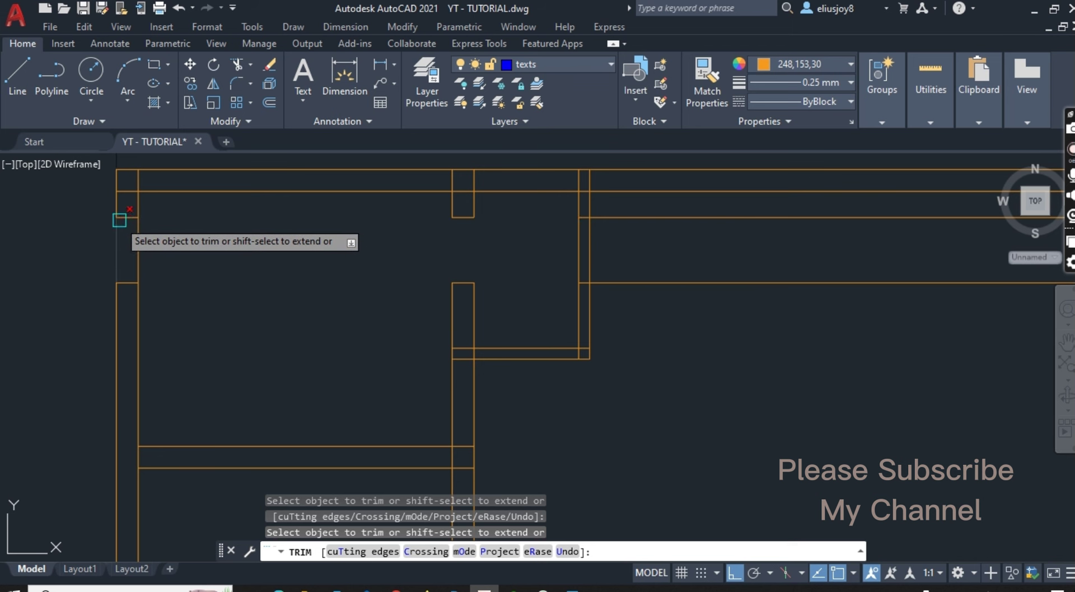
pyautogui.click(125, 282)
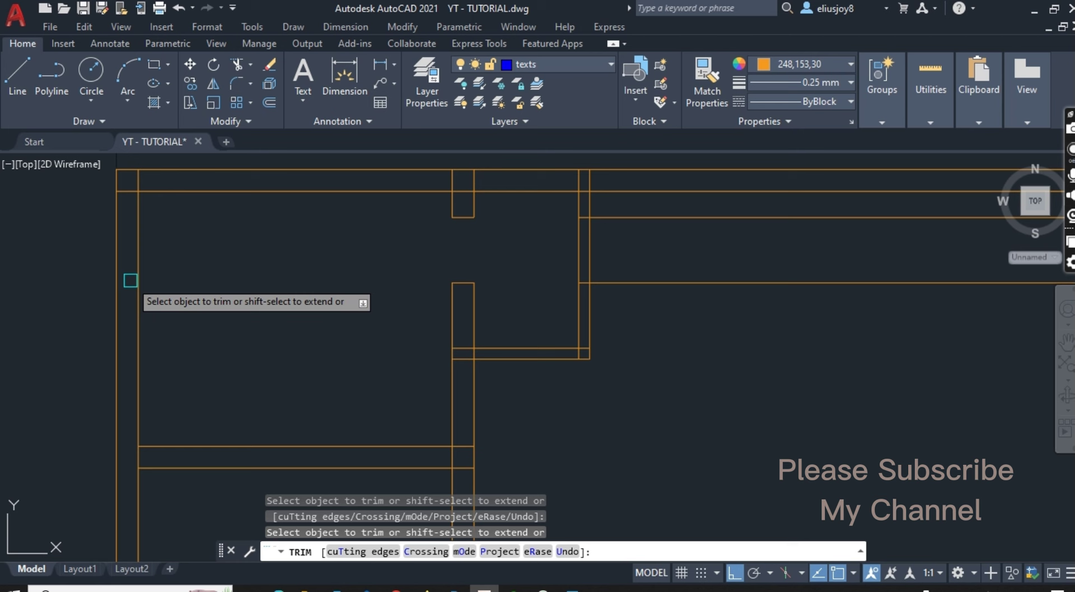
pyautogui.click(616, 217)
# Trim the overrunning segments and short stubs at the bath wall junctions
pyautogui.scroll(3, 615, 211)
pyautogui.click(487, 243)
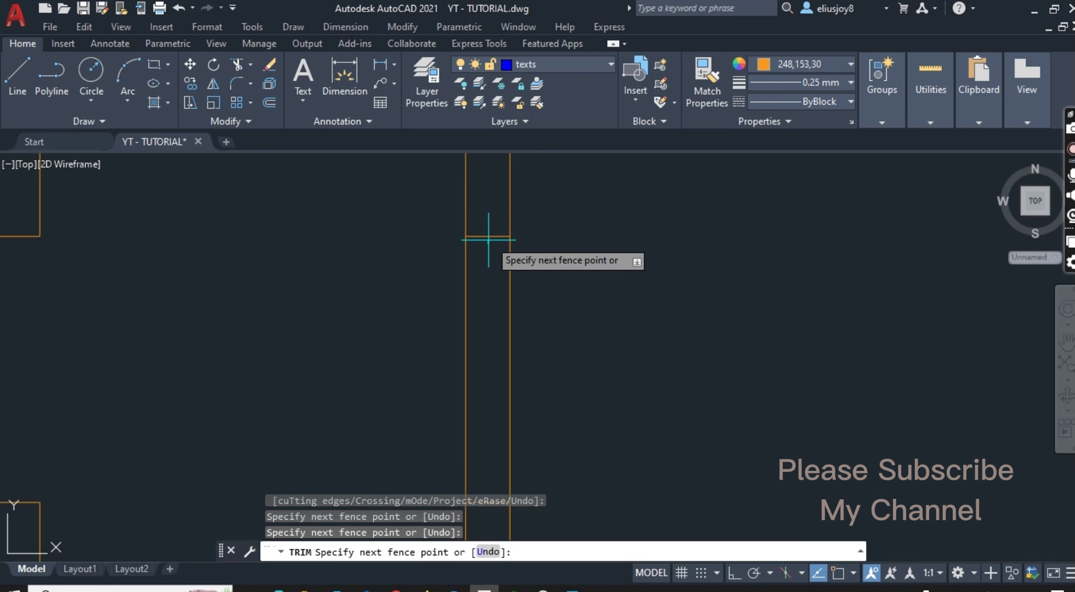
pyautogui.click(472, 233)
pyautogui.press('Return')
pyautogui.scroll(-3, 487, 225)
pyautogui.scroll(3, 490, 422)
pyautogui.click(490, 283)
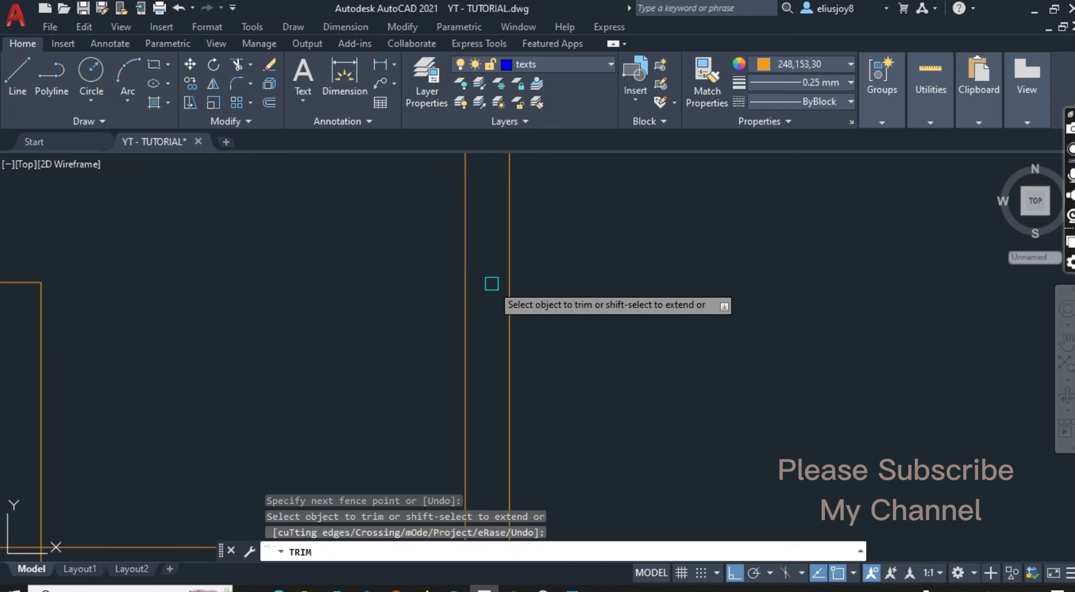
pyautogui.scroll(-3, 520, 382)
pyautogui.scroll(3, 487, 403)
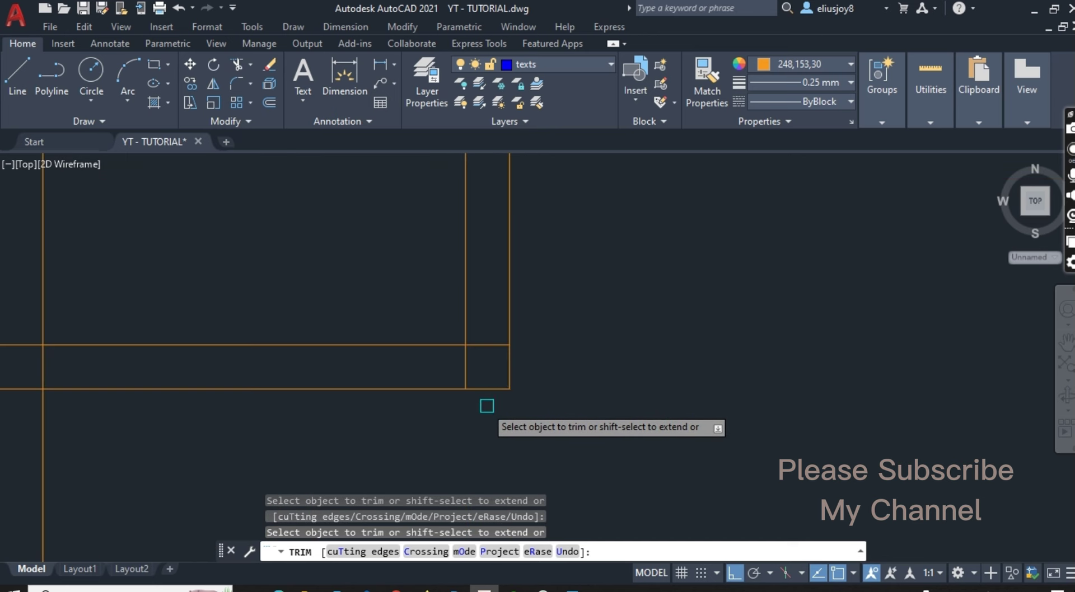
pyautogui.click(466, 365)
pyautogui.scroll(-3, 546, 364)
pyautogui.scroll(3, 402, 352)
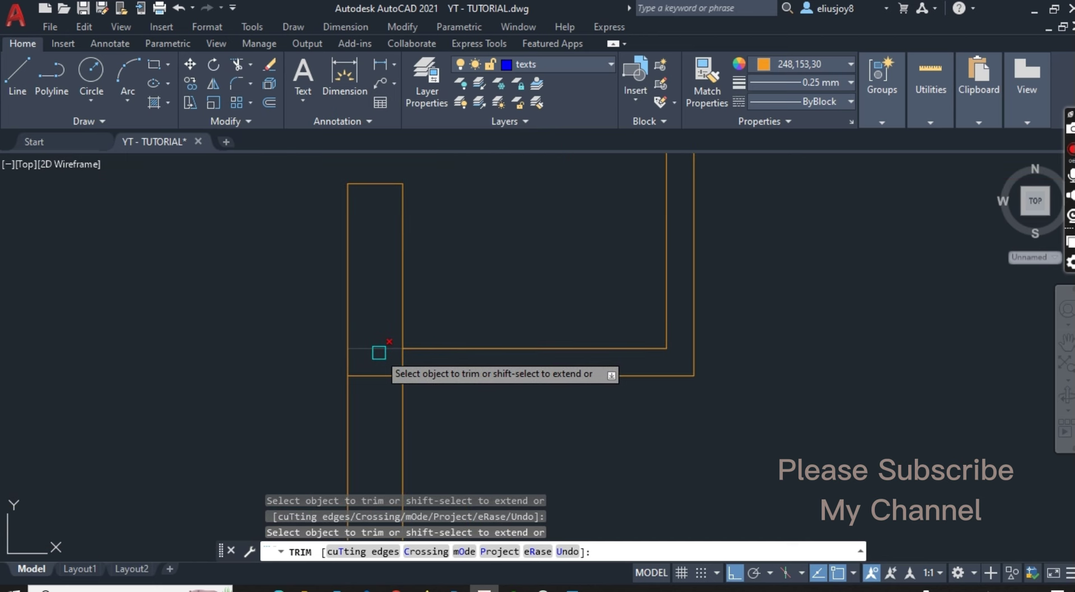
pyautogui.click(379, 350)
pyautogui.click(407, 364)
# Trim the two vertical lines inside the top wall, undoing the last trim
pyautogui.scroll(-2, 547, 420)
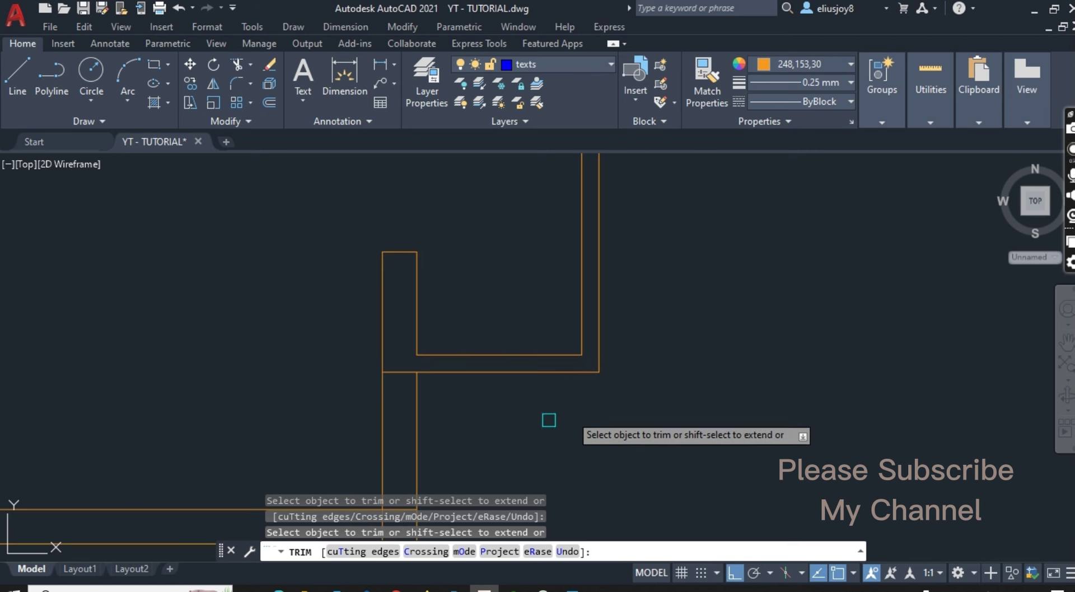
pyautogui.scroll(-2, 629, 390)
pyautogui.scroll(3, 570, 314)
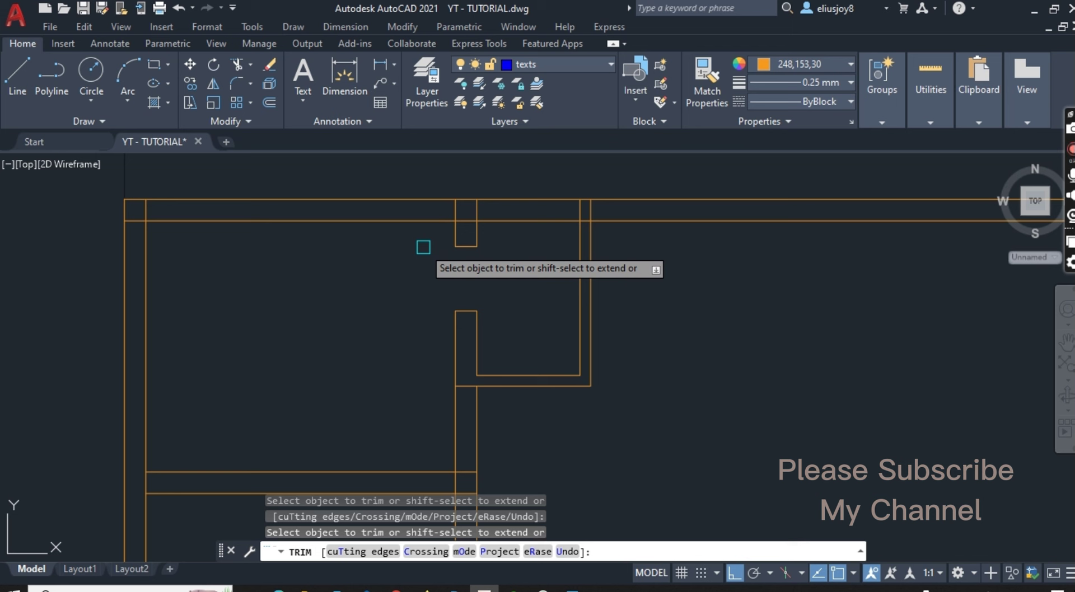
pyautogui.click(478, 216)
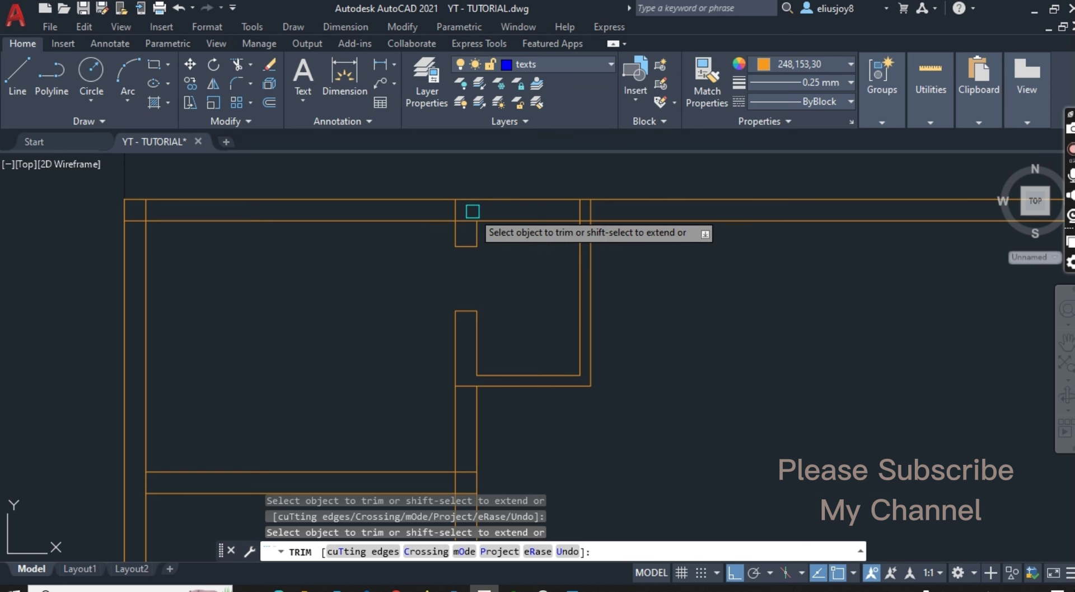
pyautogui.click(457, 207)
pyautogui.scroll(1, 467, 217)
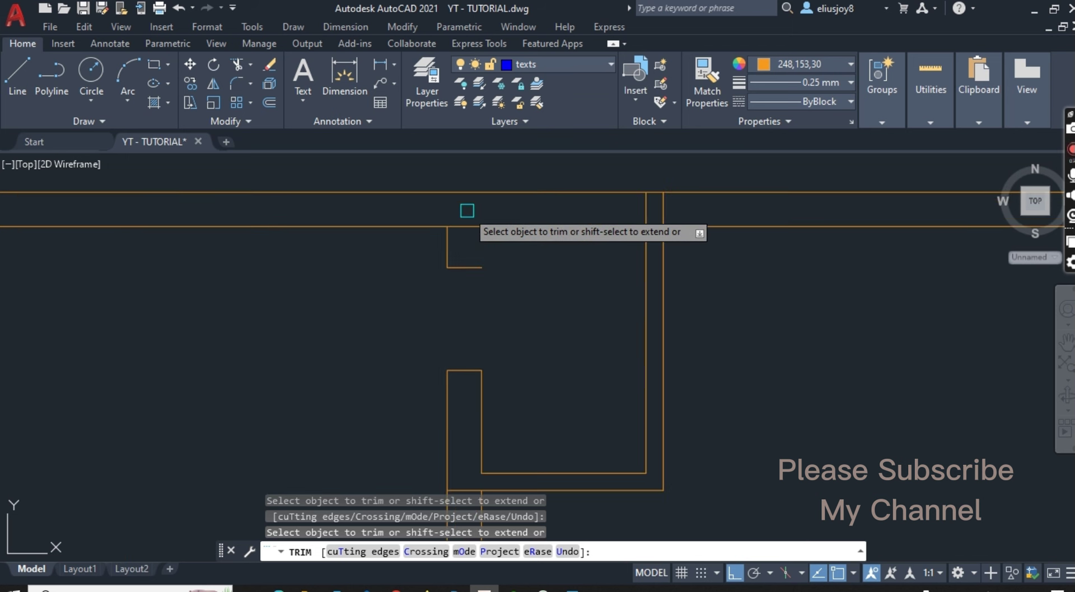
pyautogui.scroll(-1, 466, 211)
pyautogui.hotkey('ctrl', 'z')
pyautogui.scroll(2, 467, 211)
pyautogui.scroll(1, 468, 221)
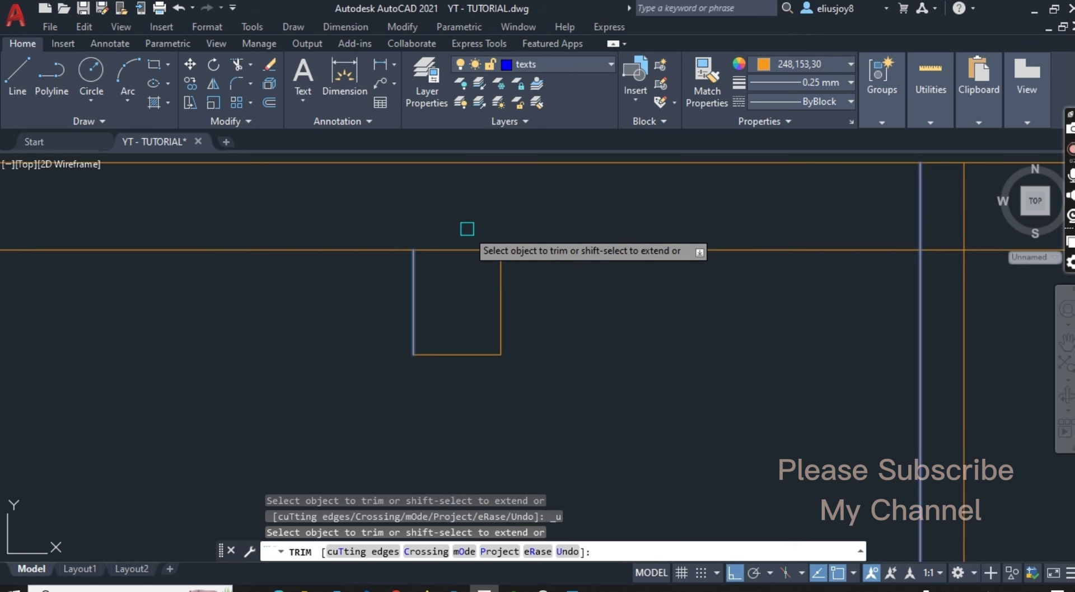
pyautogui.scroll(-1, 343, 314)
pyautogui.scroll(1, 724, 265)
pyautogui.scroll(1, 763, 243)
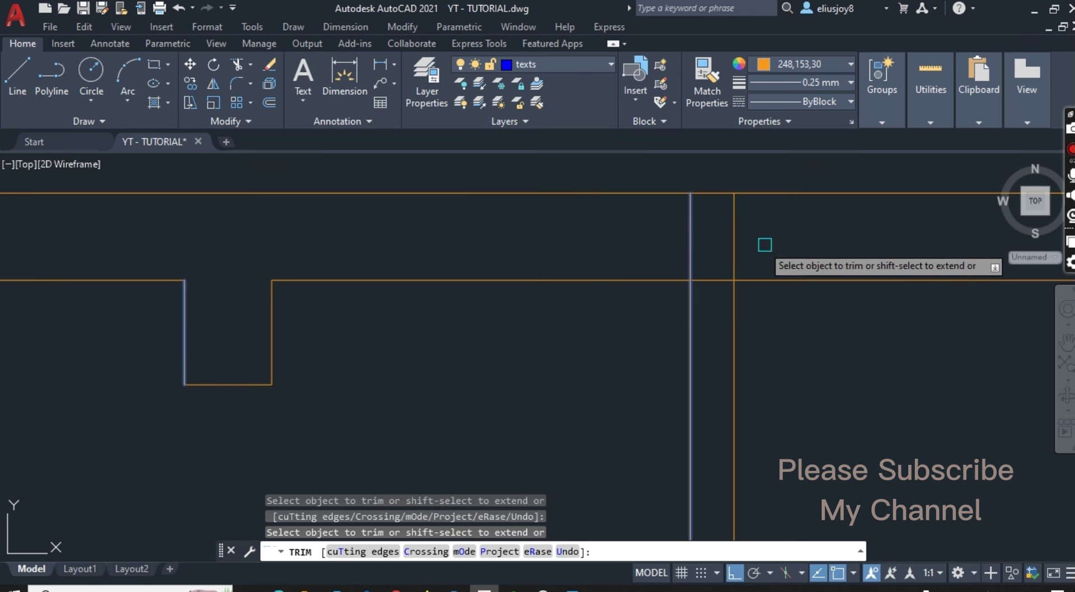
# Fence-trim the segments crossing the right vertical wall lines
pyautogui.click(776, 242)
pyautogui.press('Return')
pyautogui.scroll(1, 602, 233)
pyautogui.scroll(1, 643, 244)
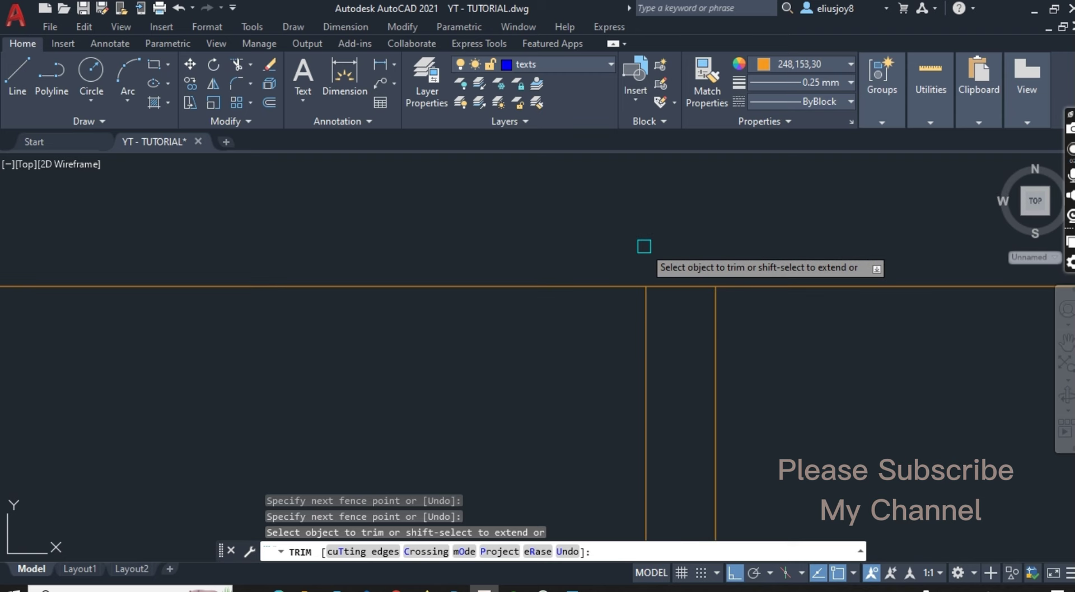
pyautogui.scroll(-2, 615, 235)
pyautogui.scroll(-1, 582, 219)
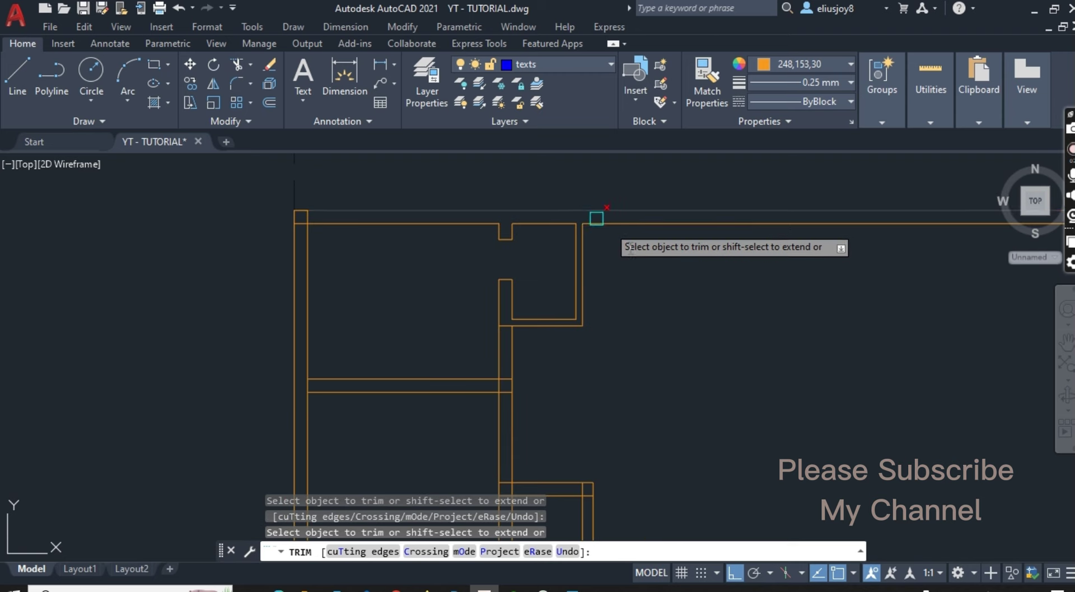
pyautogui.scroll(2, 314, 215)
pyautogui.scroll(1, 336, 230)
# Fence-trim the lines at the top-left wall corner and end trimming
pyautogui.click(360, 250)
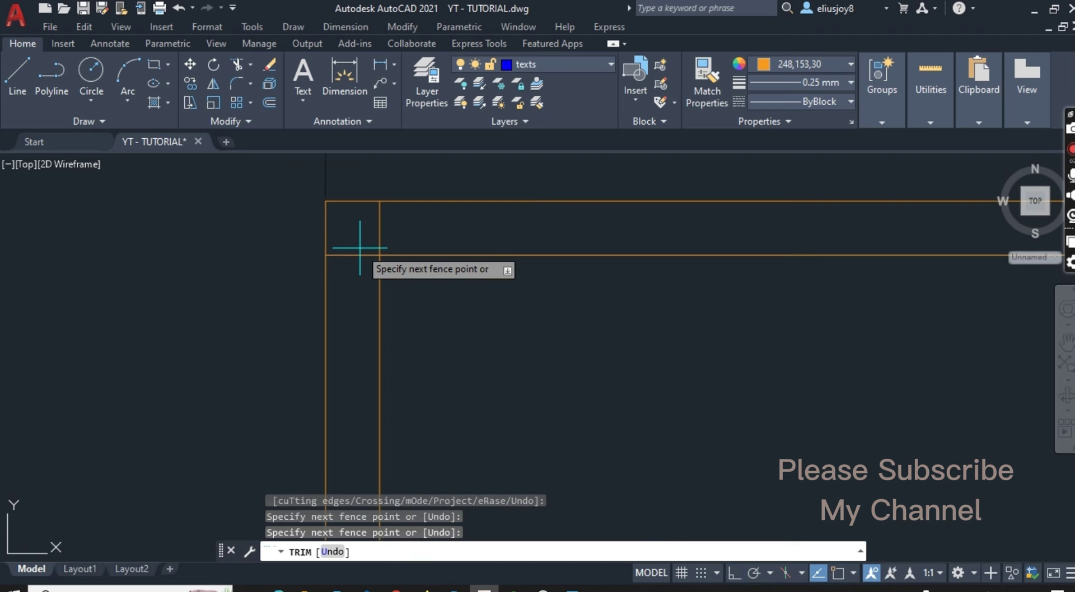
pyautogui.press('Return')
pyautogui.scroll(-2, 355, 221)
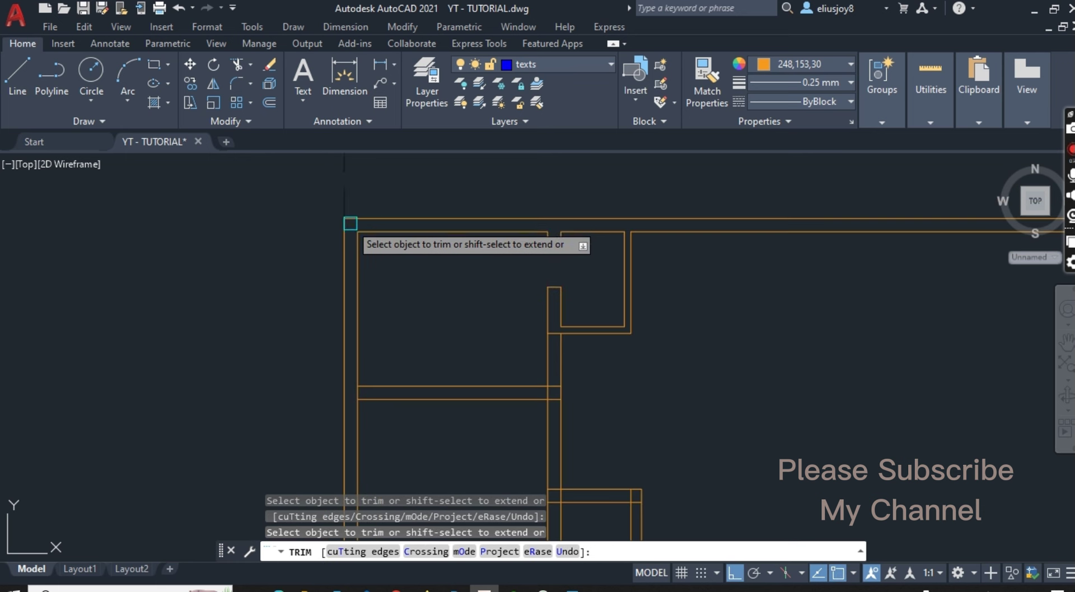
pyautogui.scroll(-2, 383, 277)
pyautogui.scroll(1, 355, 326)
pyautogui.scroll(1, 348, 317)
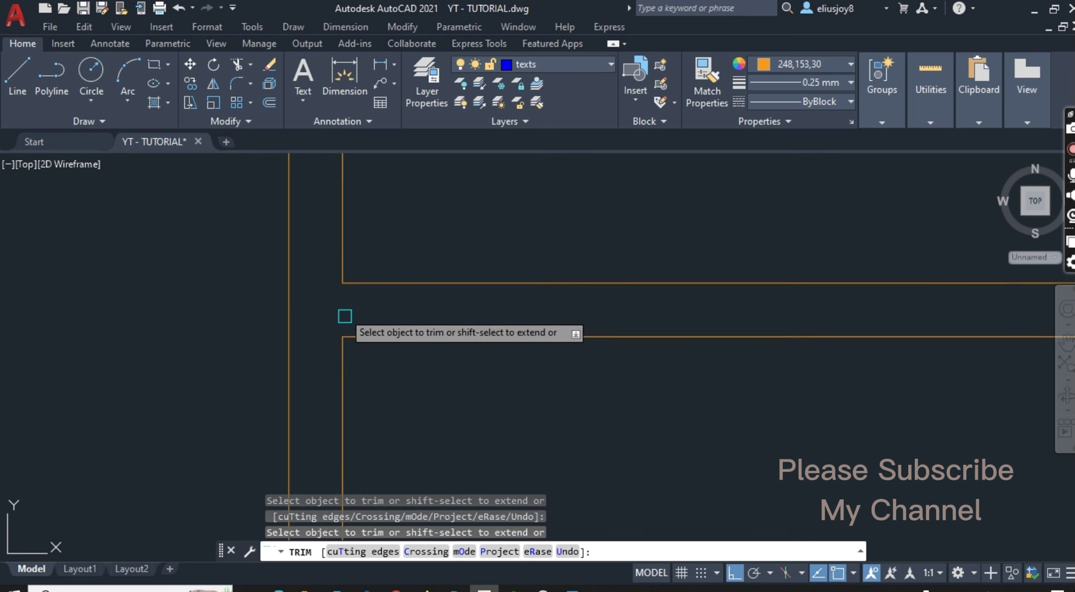
pyautogui.scroll(-2, 348, 314)
pyautogui.scroll(4, 467, 361)
pyautogui.scroll(2, 473, 308)
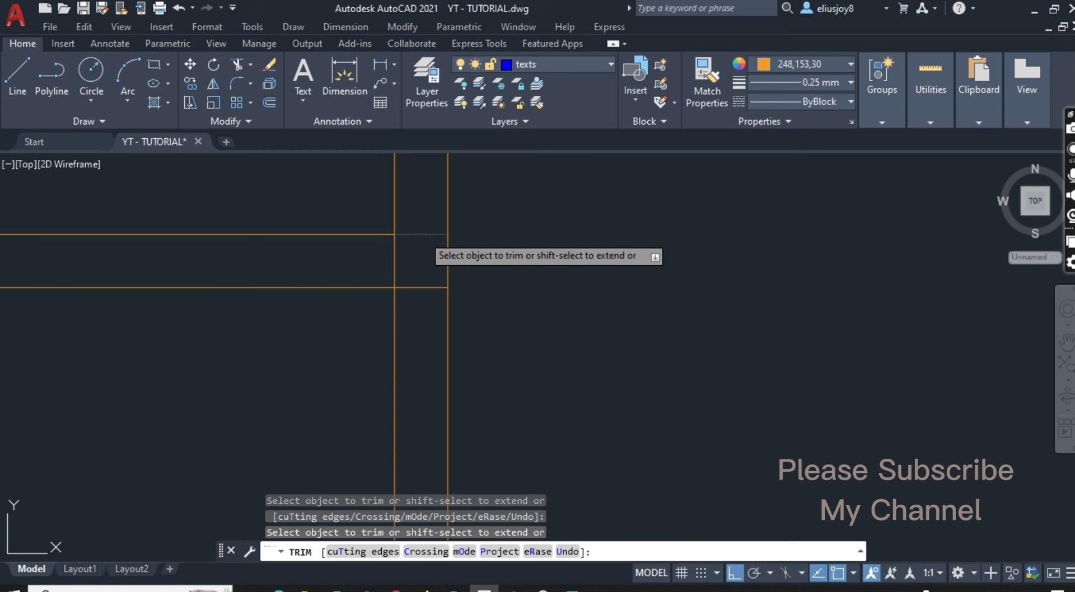
pyautogui.scroll(-2, 394, 256)
pyautogui.scroll(2, 401, 255)
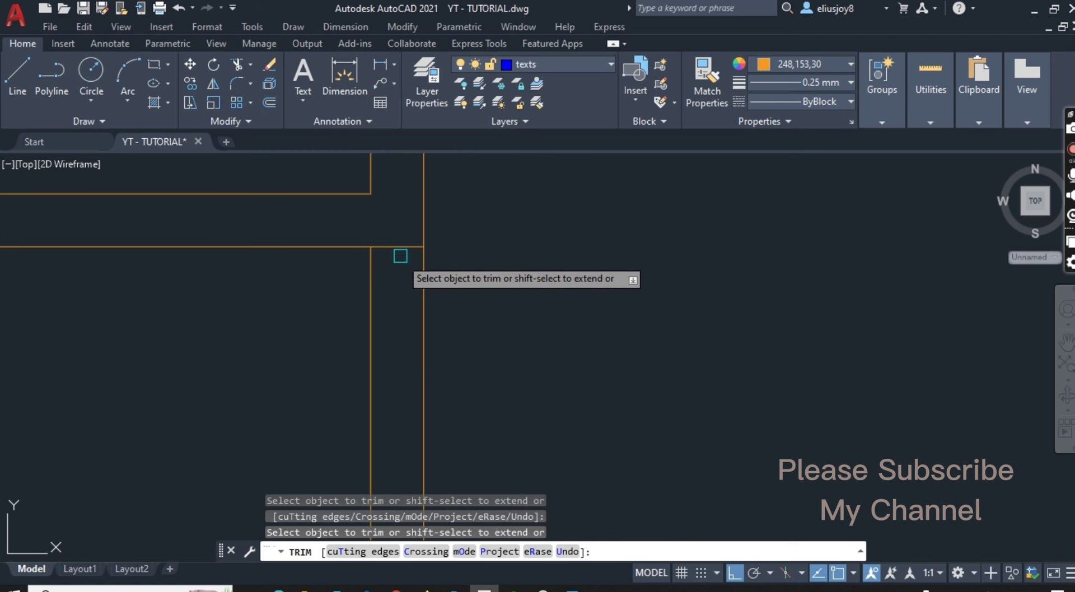
pyautogui.scroll(-2, 403, 254)
pyautogui.scroll(1, 410, 285)
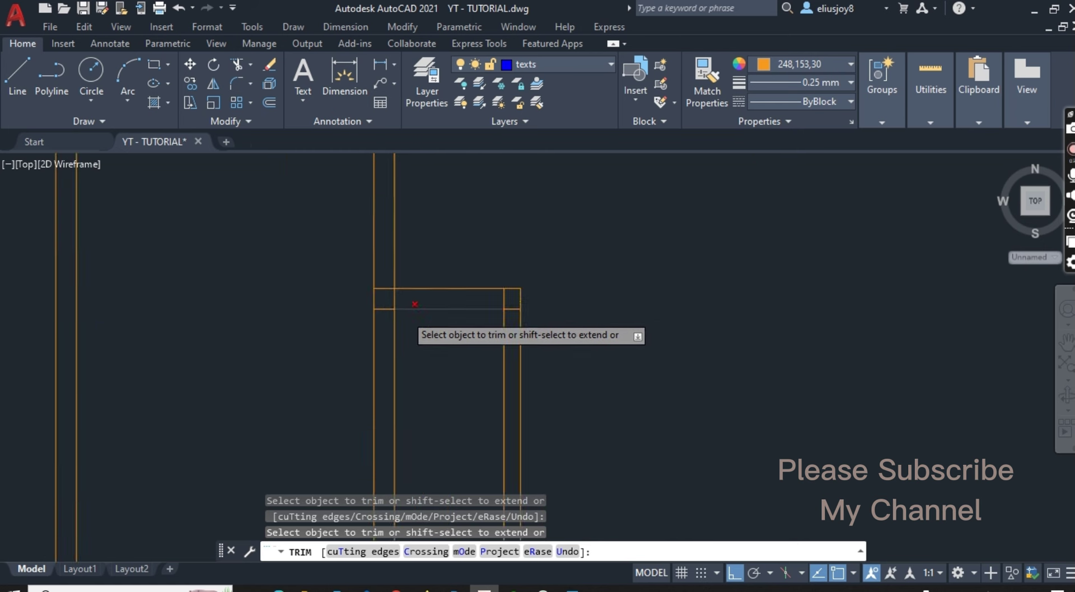
pyautogui.scroll(1, 386, 291)
pyautogui.scroll(-2, 422, 362)
pyautogui.press('Escape')
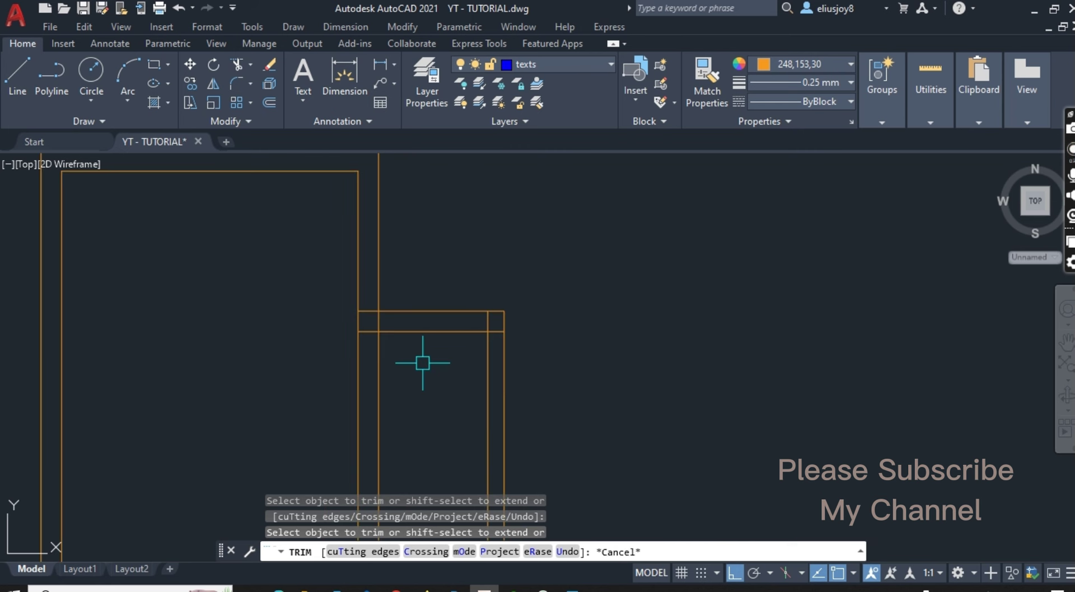
pyautogui.press('Escape')
pyautogui.press('Escape')
pyautogui.press('Escape')
pyautogui.scroll(-3, 428, 368)
pyautogui.scroll(2, 429, 368)
pyautogui.scroll(1, 429, 392)
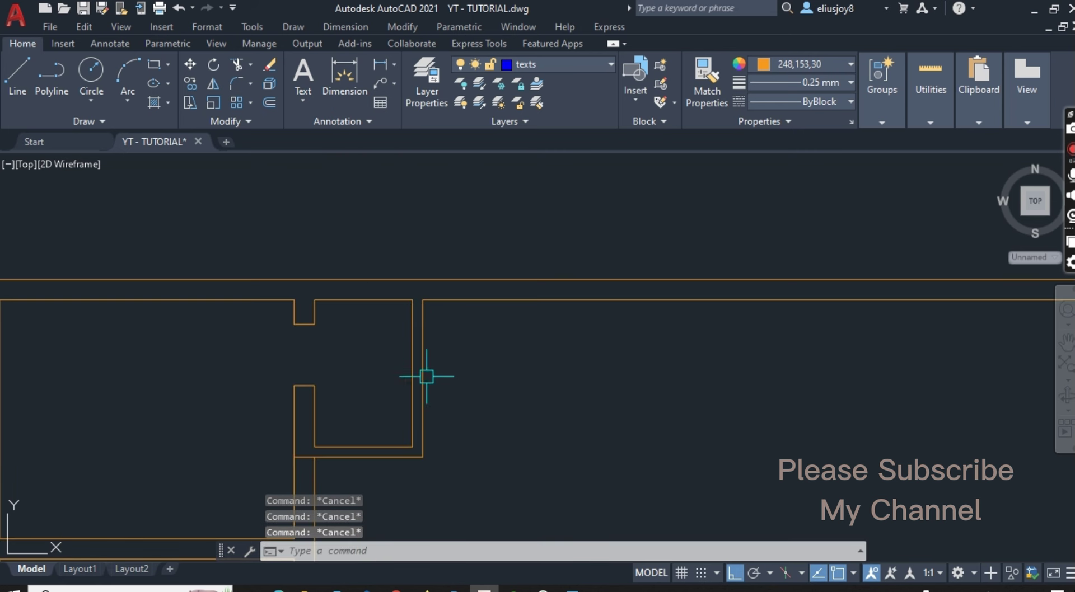
pyautogui.scroll(-1, 427, 439)
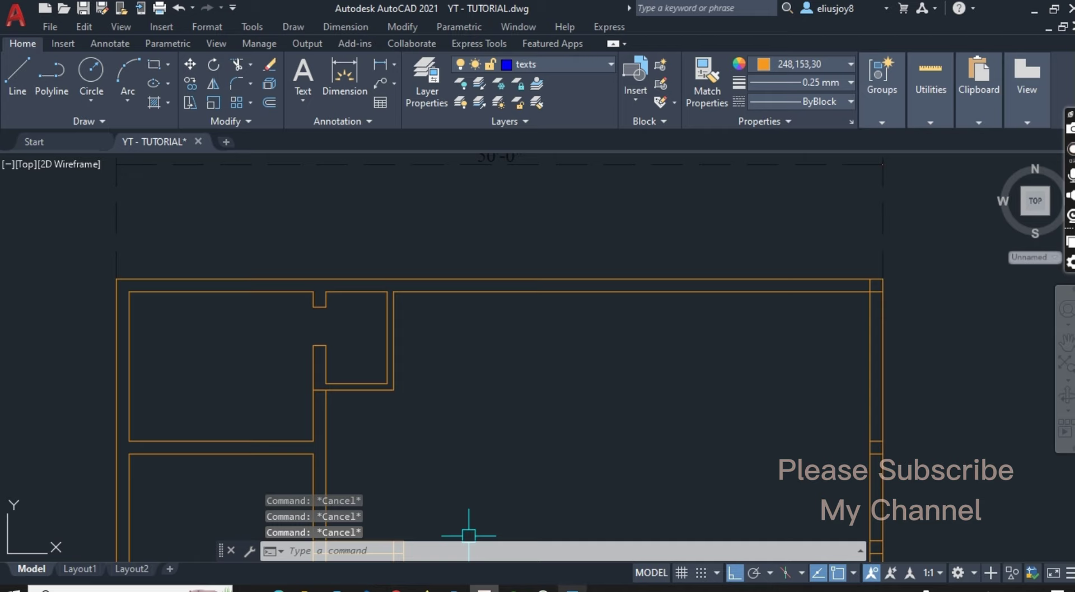
pyautogui.hotkey('alt', 'Tab')
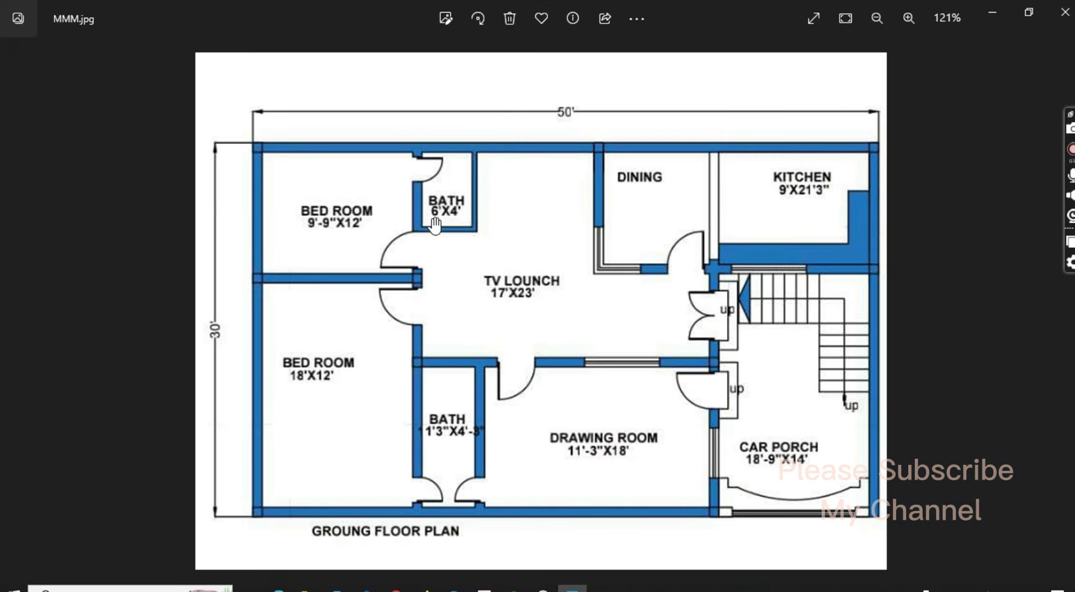
pyautogui.scroll(1, 416, 283)
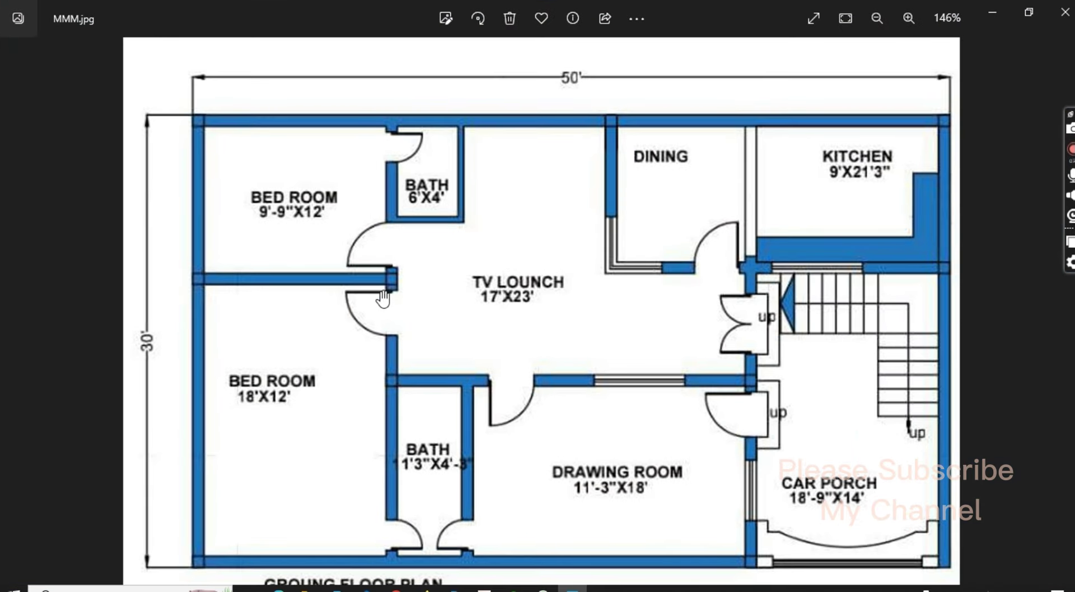
pyautogui.scroll(-1, 407, 269)
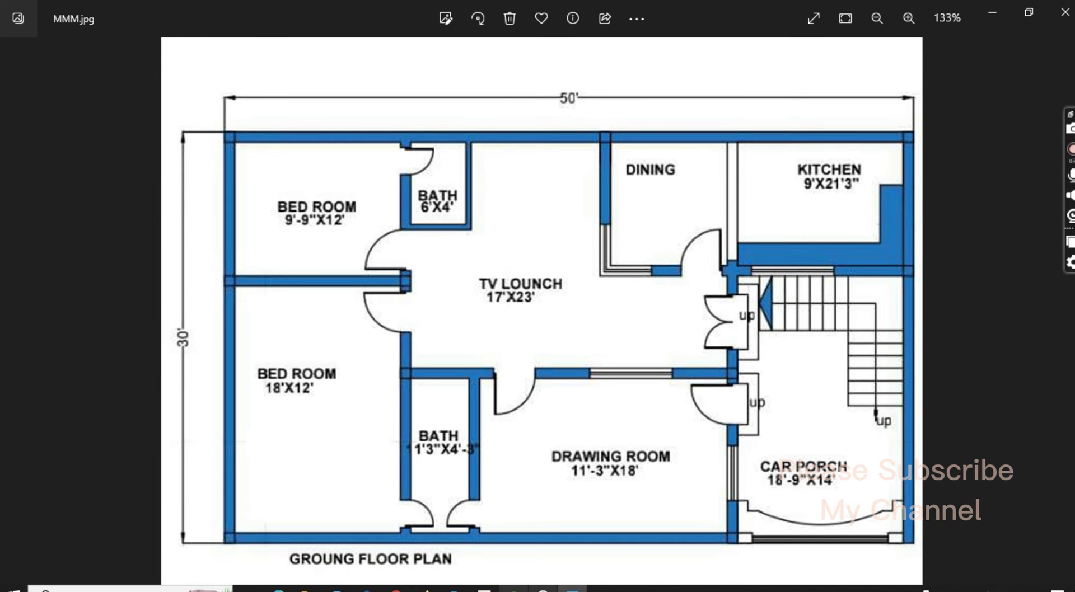
pyautogui.hotkey('alt', 'Tab')
pyautogui.scroll(3, 300, 449)
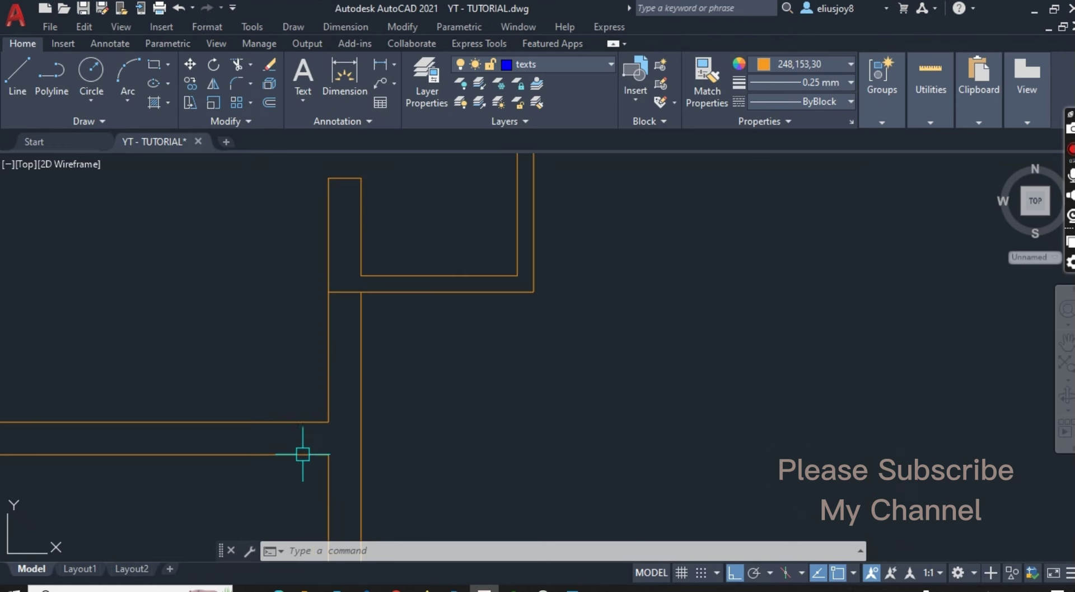
pyautogui.moveTo(300, 449); pyautogui.dragTo(408, 365, button='middle')
pyautogui.scroll(-3, 408, 365)
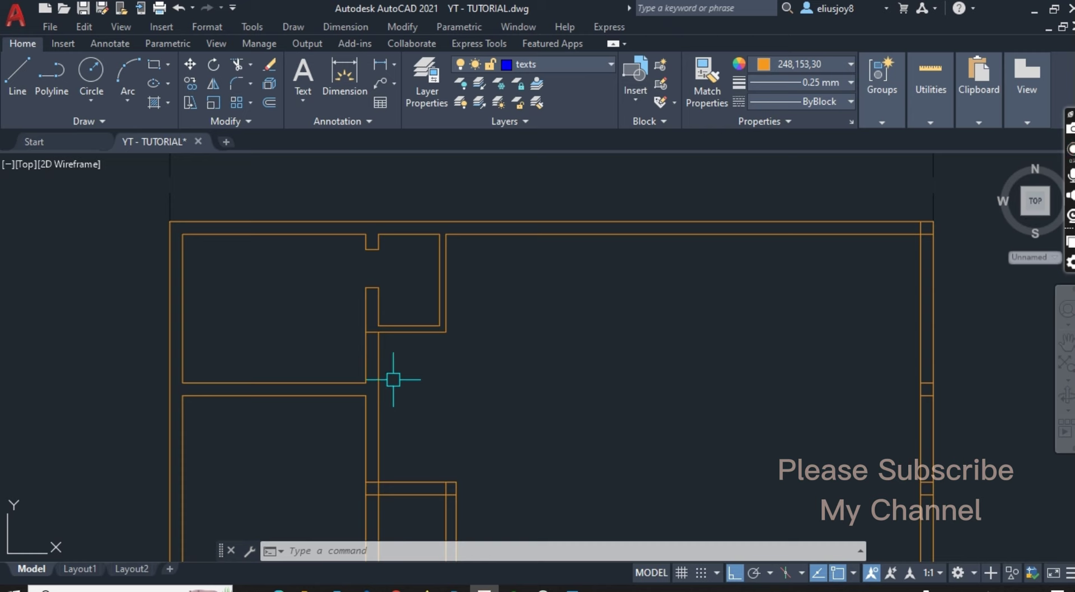
pyautogui.scroll(2, 393, 380)
pyautogui.click(571, 589)
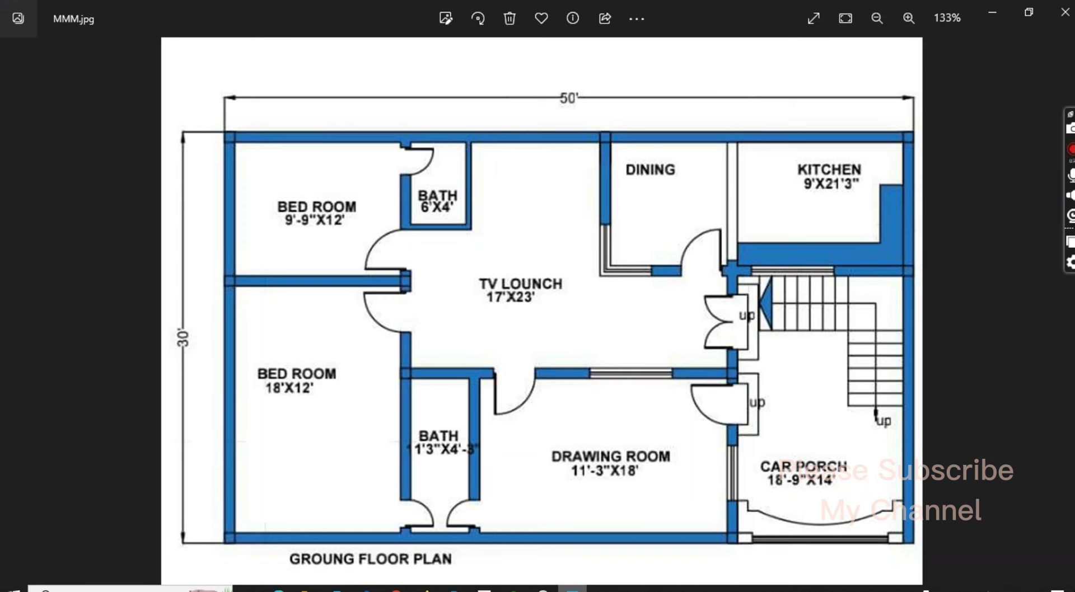
pyautogui.click(571, 588)
pyautogui.scroll(5, 384, 360)
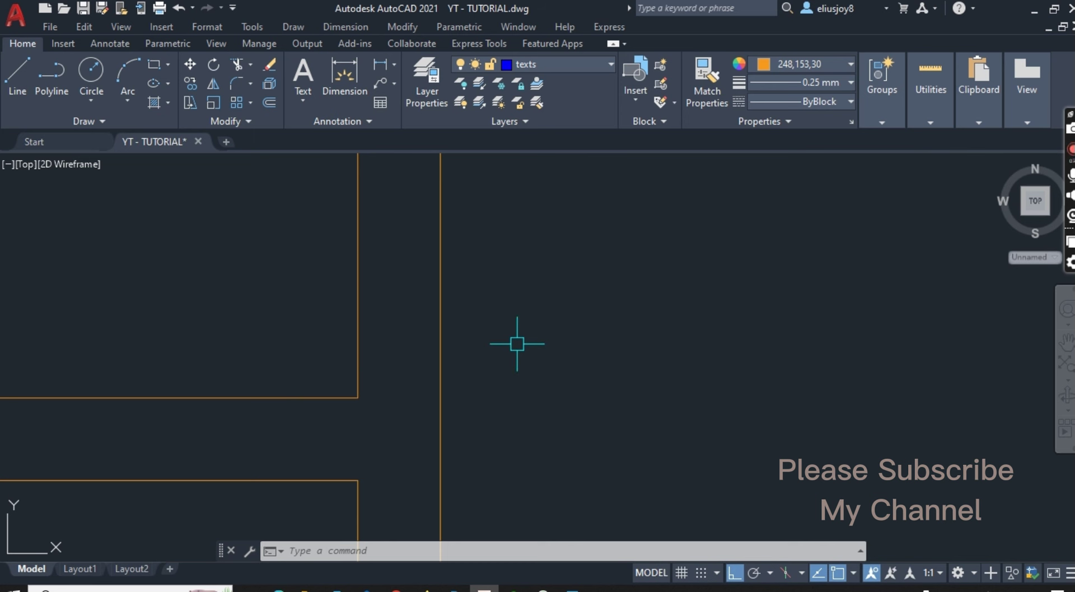
# Measure the wall length from the corner with a linear dimension, reading 3'-4"
pyautogui.write('o')
pyautogui.write('f')
pyautogui.press('Return')
pyautogui.scroll(-3, 496, 377)
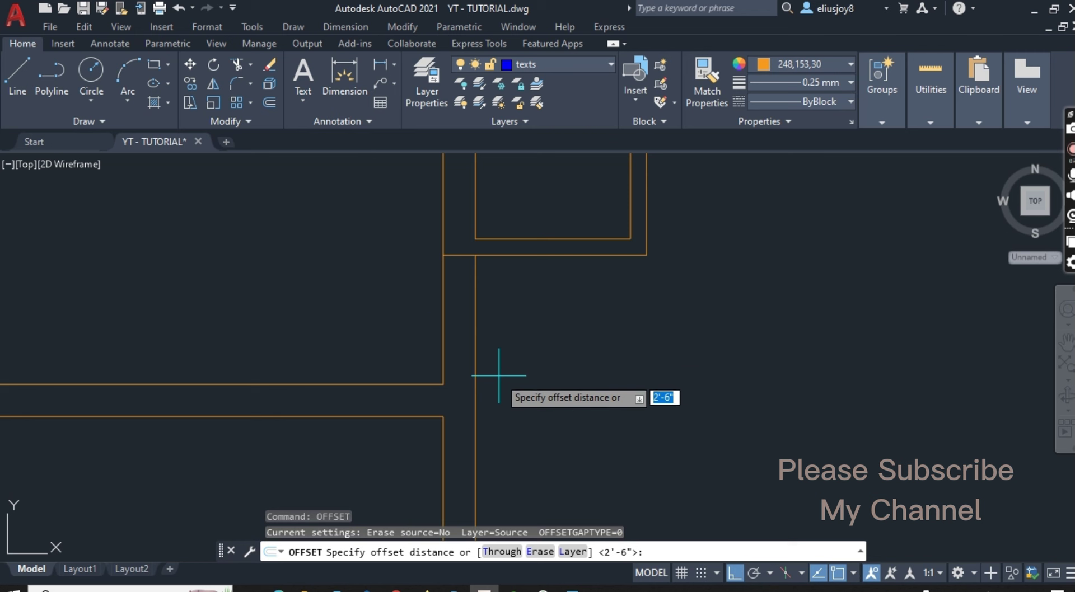
pyautogui.press('Escape')
pyautogui.press('Escape')
pyautogui.press('Escape')
pyautogui.press('Escape')
pyautogui.click(380, 64)
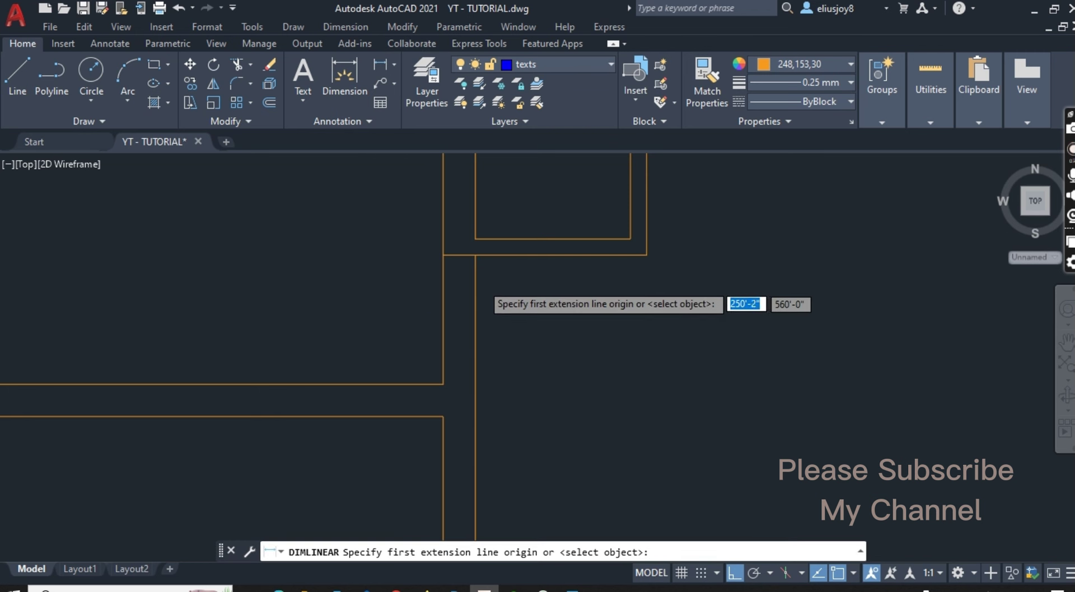
pyautogui.scroll(2, 483, 286)
pyautogui.click(470, 235)
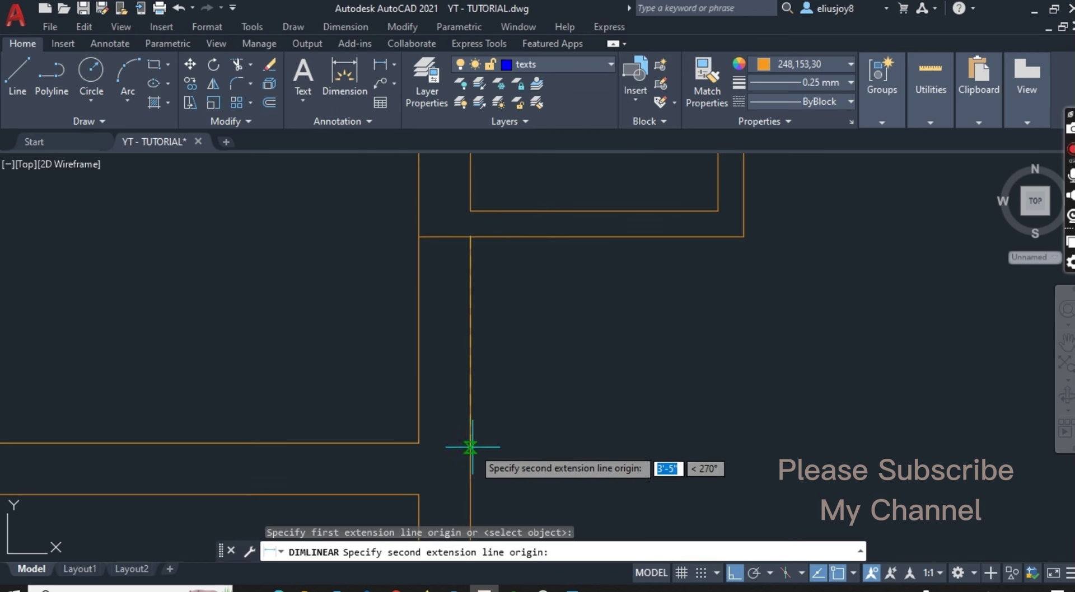
pyautogui.scroll(2, 473, 444)
pyautogui.click(475, 440)
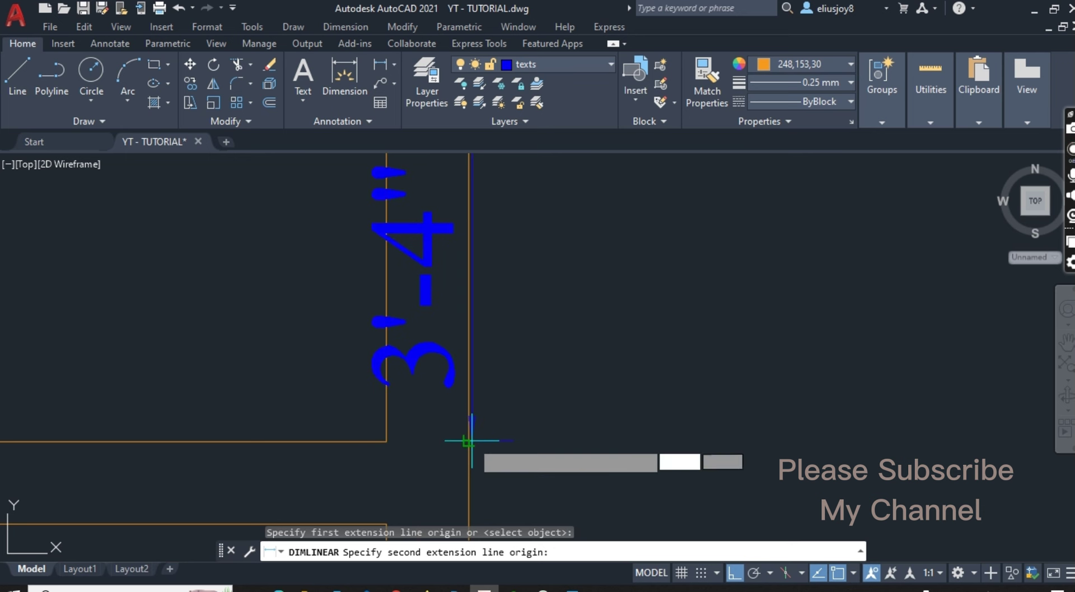
pyautogui.press('Escape')
pyautogui.press('Escape')
pyautogui.press('Escape')
pyautogui.press('Escape')
pyautogui.scroll(-2, 440, 338)
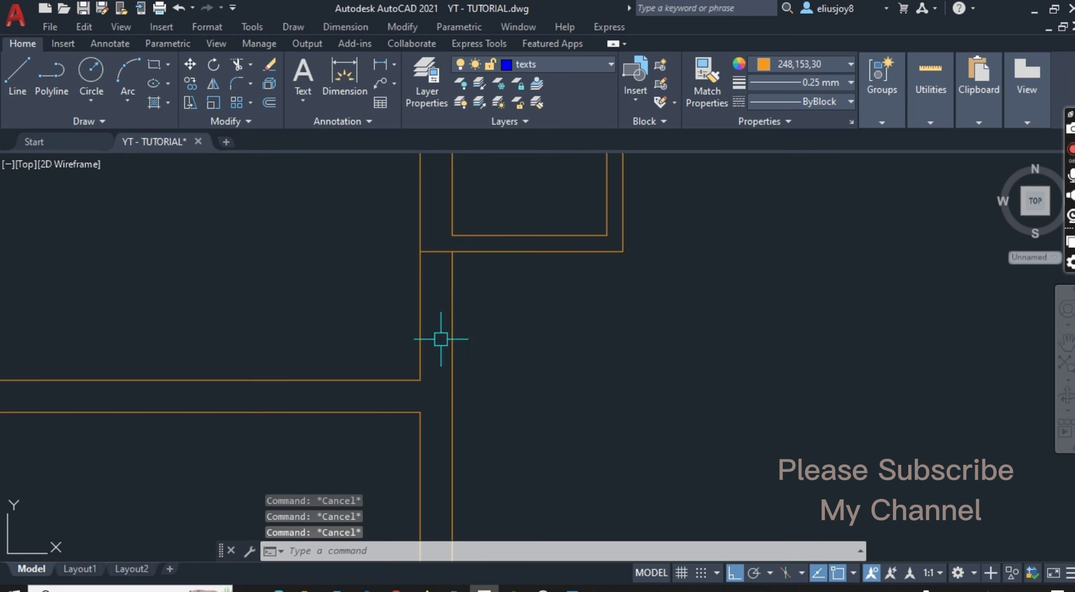
pyautogui.scroll(-2, 484, 360)
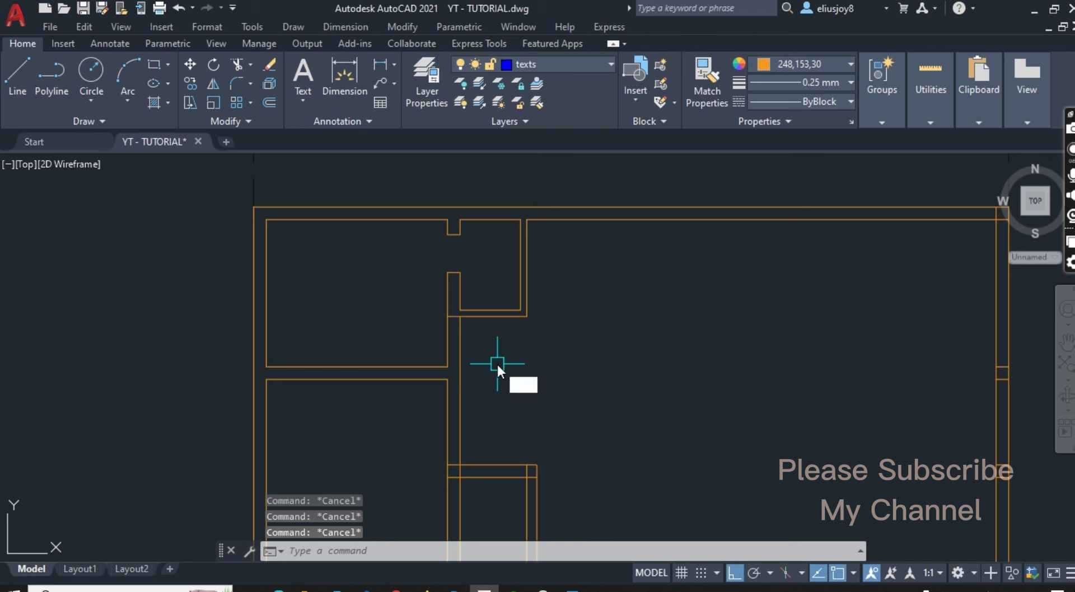
# Offset a wall line by 4 toward the opening
pyautogui.write('off')
pyautogui.press('Return')
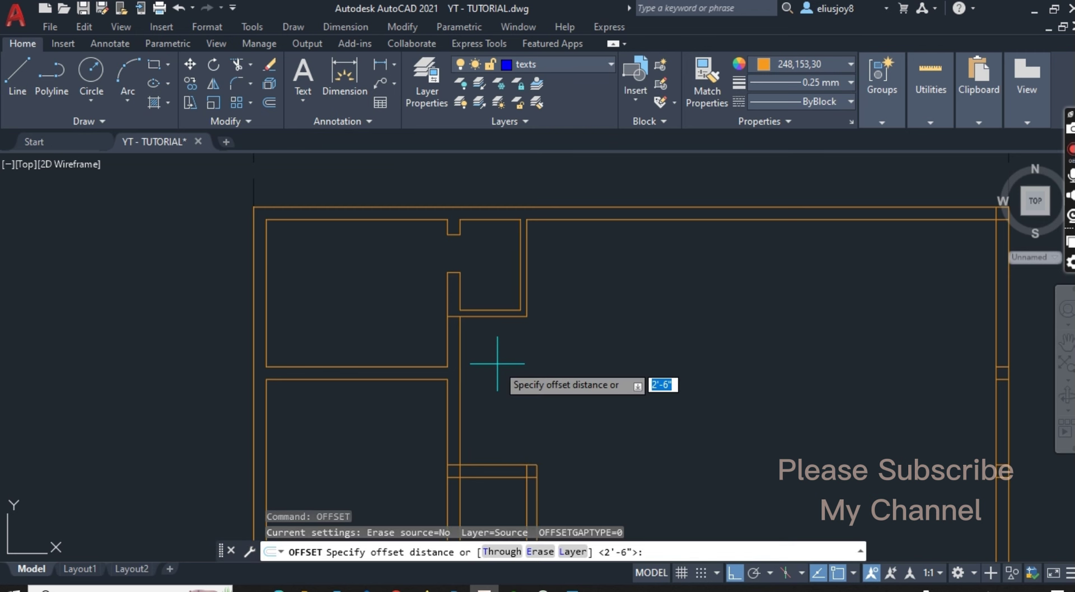
pyautogui.write('4')
pyautogui.press('Return')
pyautogui.scroll(5, 481, 372)
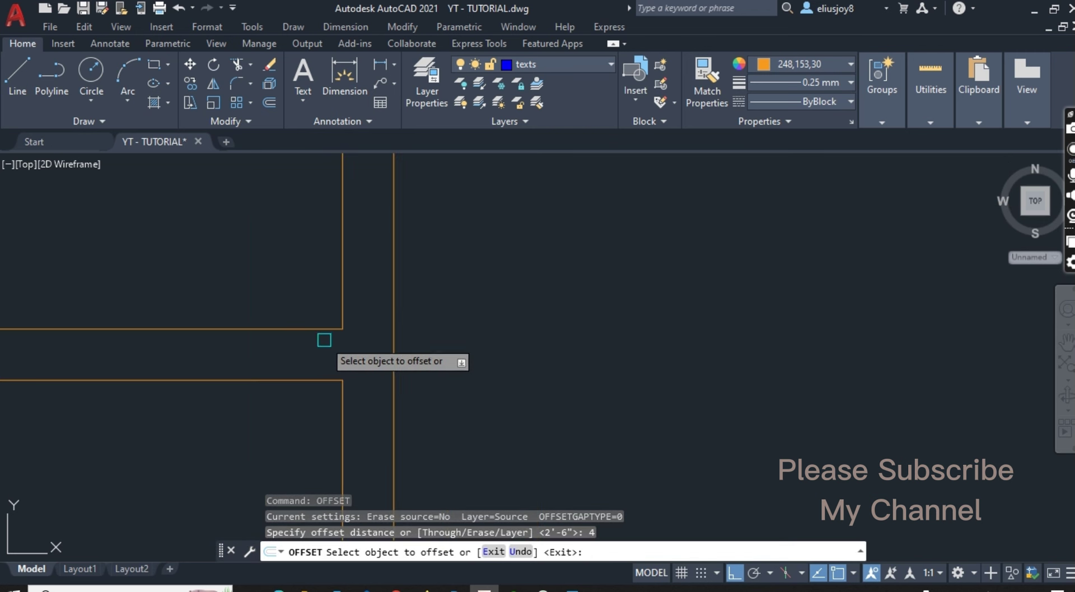
pyautogui.click(318, 329)
pyautogui.click(299, 257)
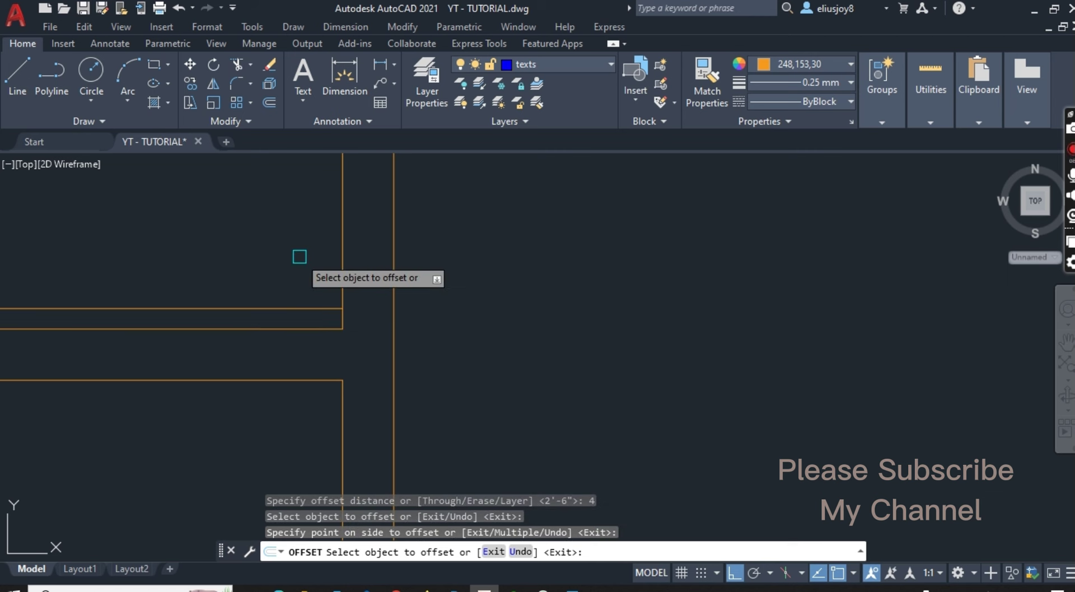
pyautogui.press('Escape')
pyautogui.press('Escape')
pyautogui.press('Escape')
pyautogui.scroll(-2, 521, 360)
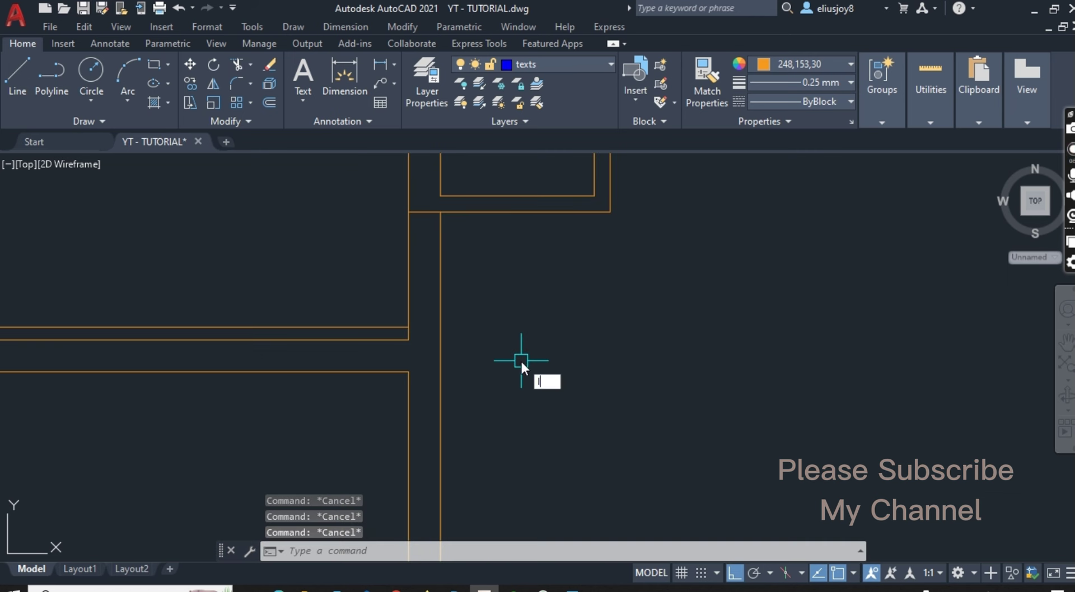
# Draw a short line across the wall thickness and delete the extra line
pyautogui.write('l')
pyautogui.press('Return')
pyautogui.scroll(5, 498, 359)
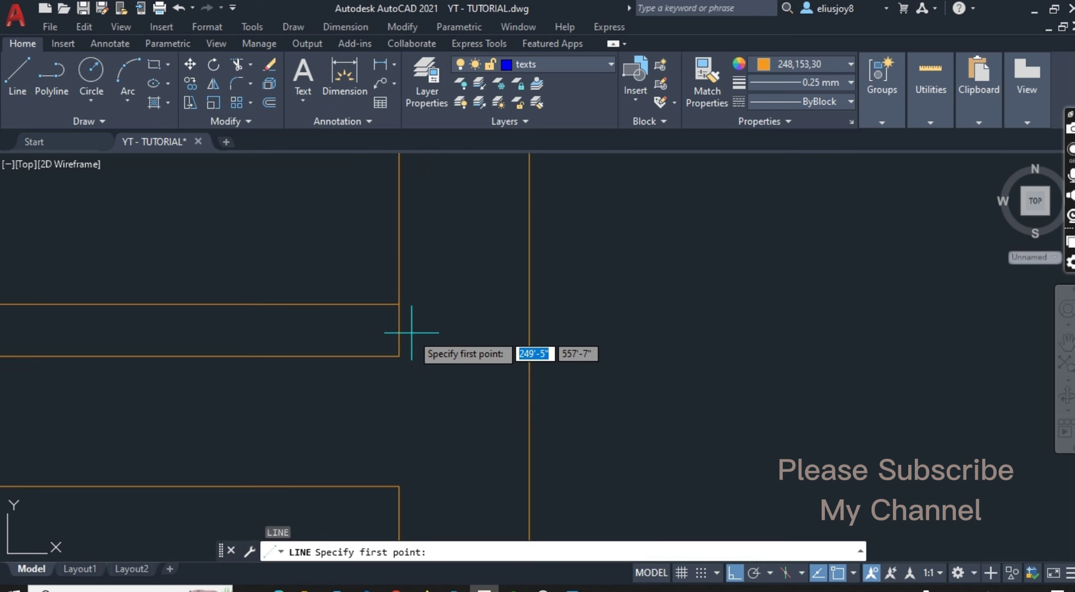
pyautogui.click(398, 304)
pyautogui.click(529, 304)
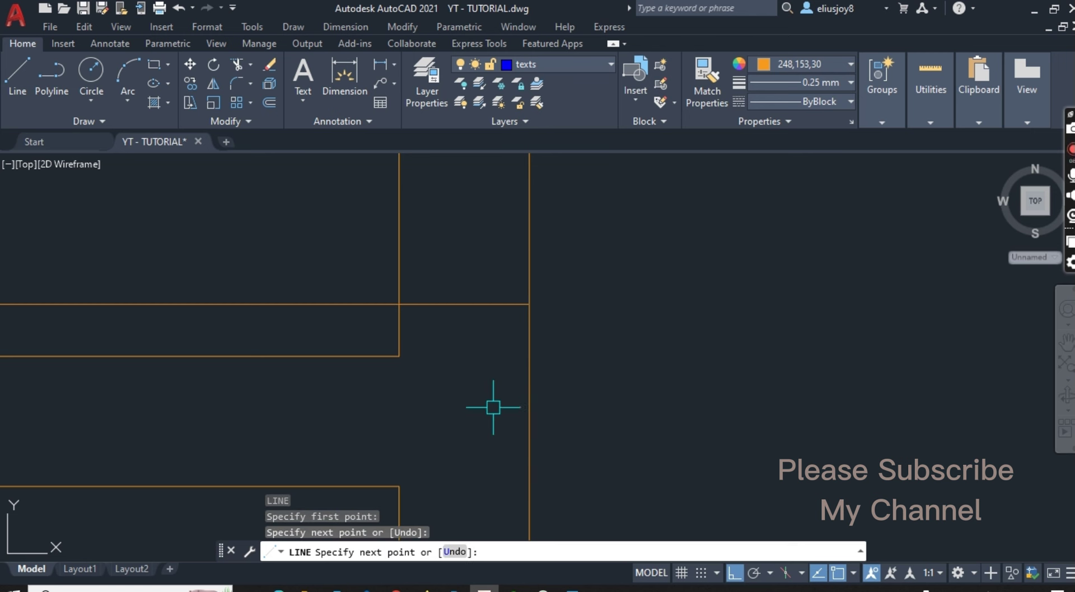
pyautogui.press('Return')
pyautogui.scroll(-4, 492, 403)
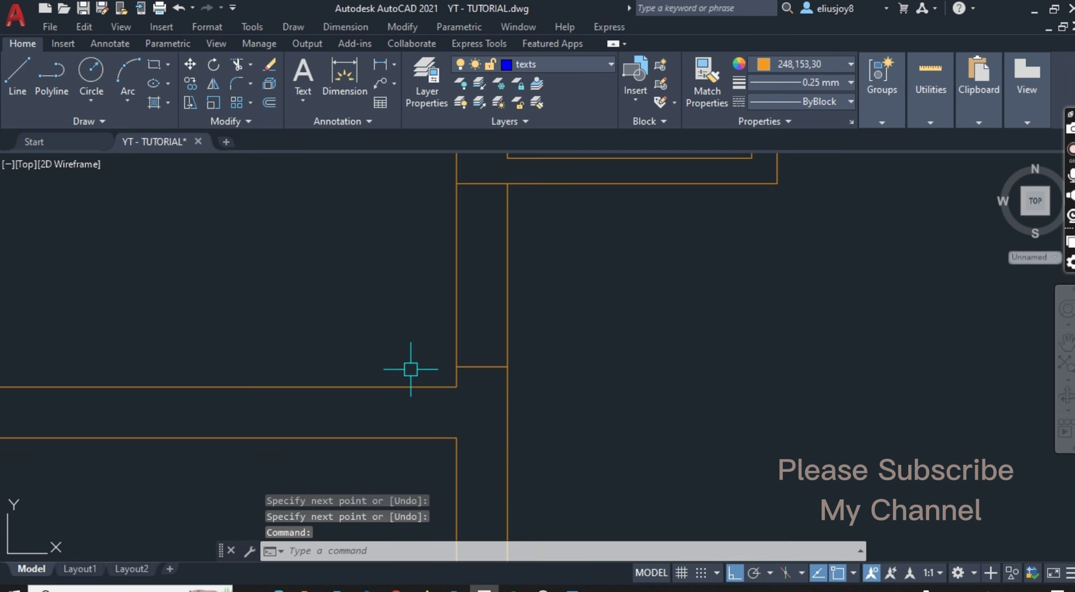
pyautogui.press('Delete')
pyautogui.scroll(-2, 417, 391)
pyautogui.write('RR')
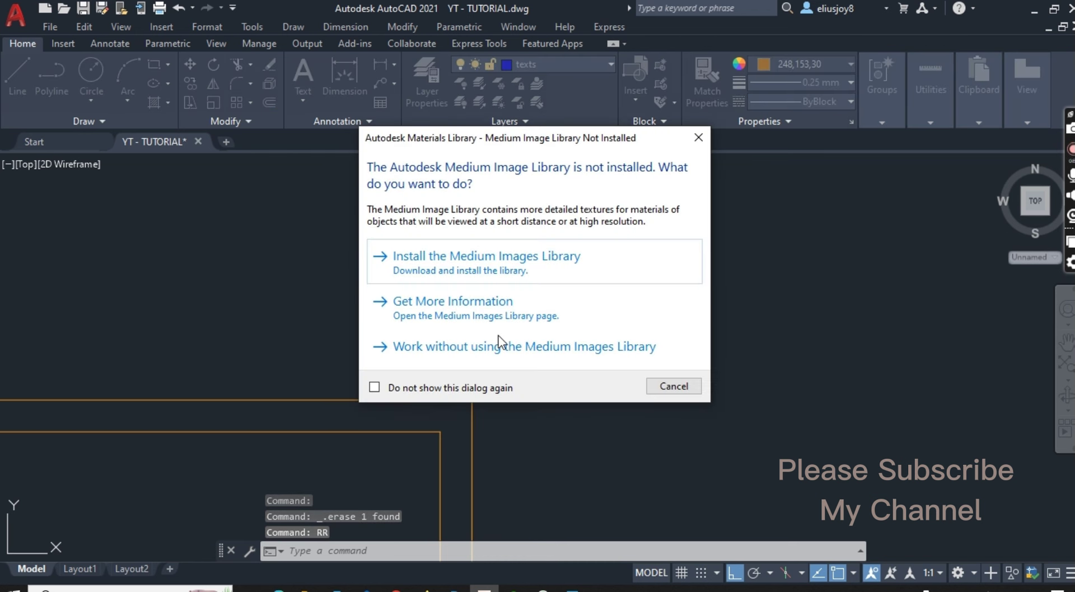
pyautogui.click(498, 339)
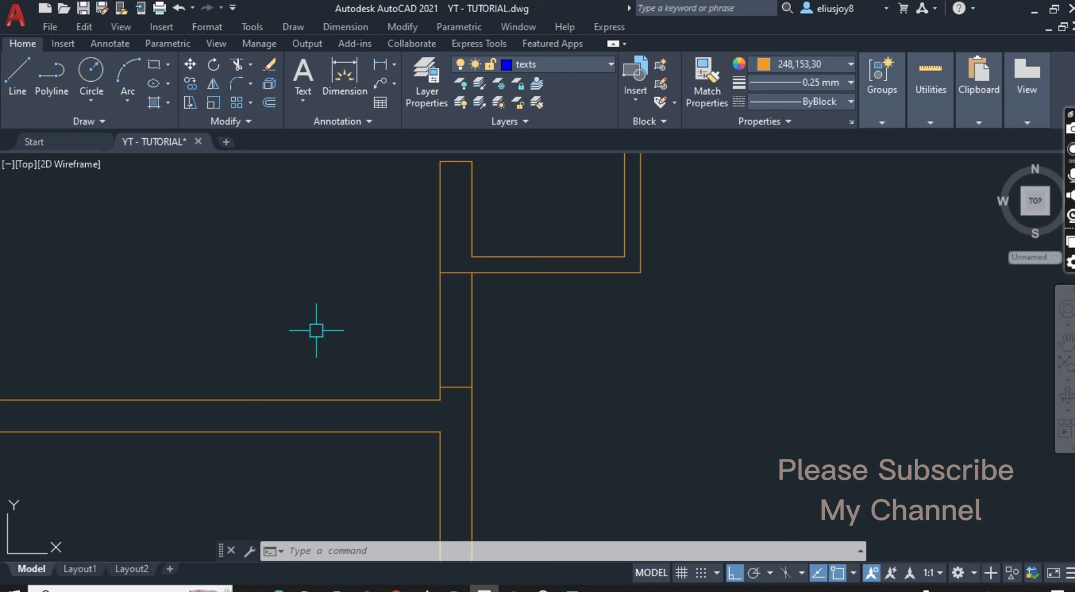
# Hide the menu bar from the Quick Access Toolbar dropdown
pyautogui.scroll(-2, 515, 347)
pyautogui.scroll(-2, 540, 367)
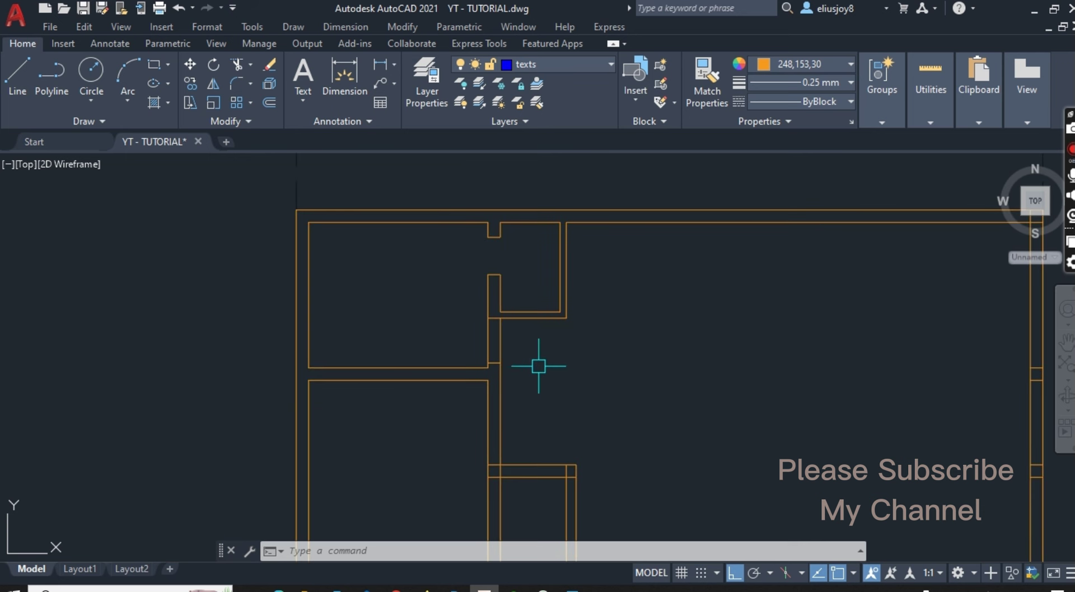
pyautogui.scroll(5, 512, 340)
pyautogui.scroll(-3, 422, 302)
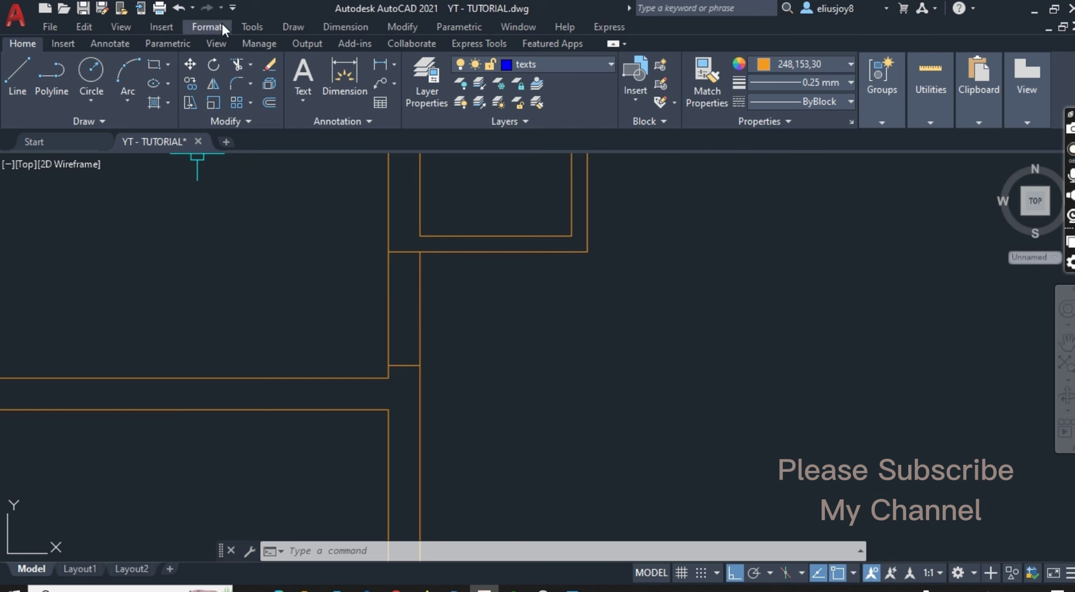
pyautogui.click(233, 8)
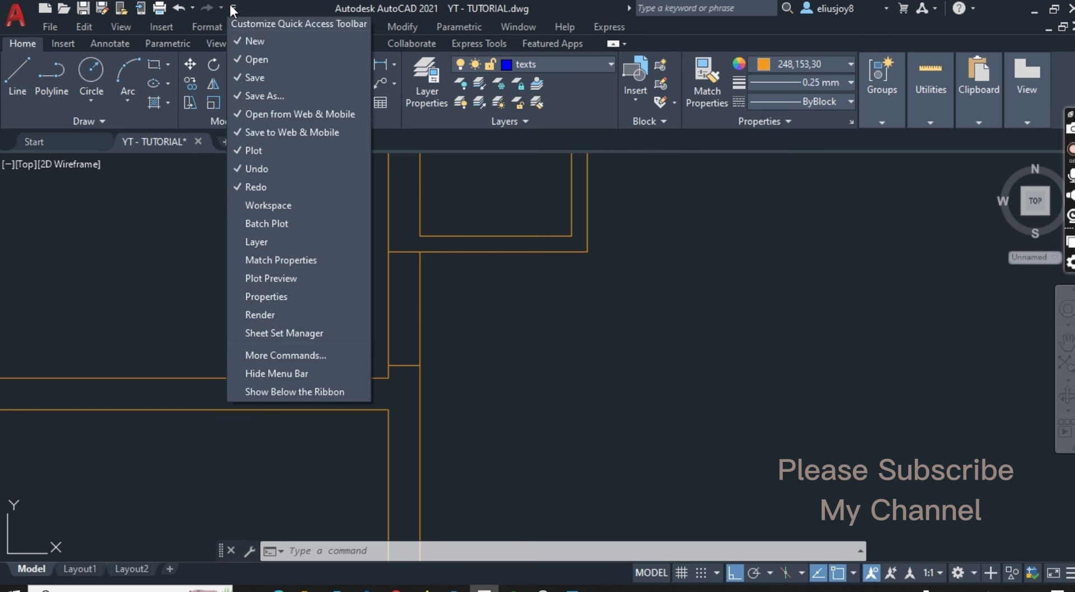
pyautogui.click(286, 372)
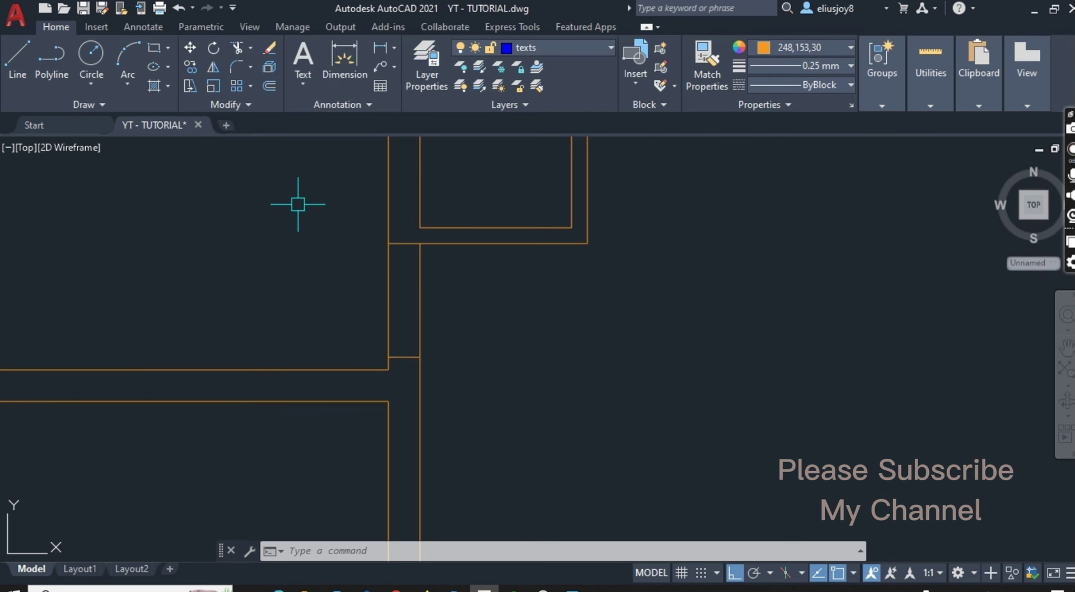
# Fence-trim the two vertical wall lines beside the small bathroom to open a doorway
pyautogui.scroll(-2, 340, 220)
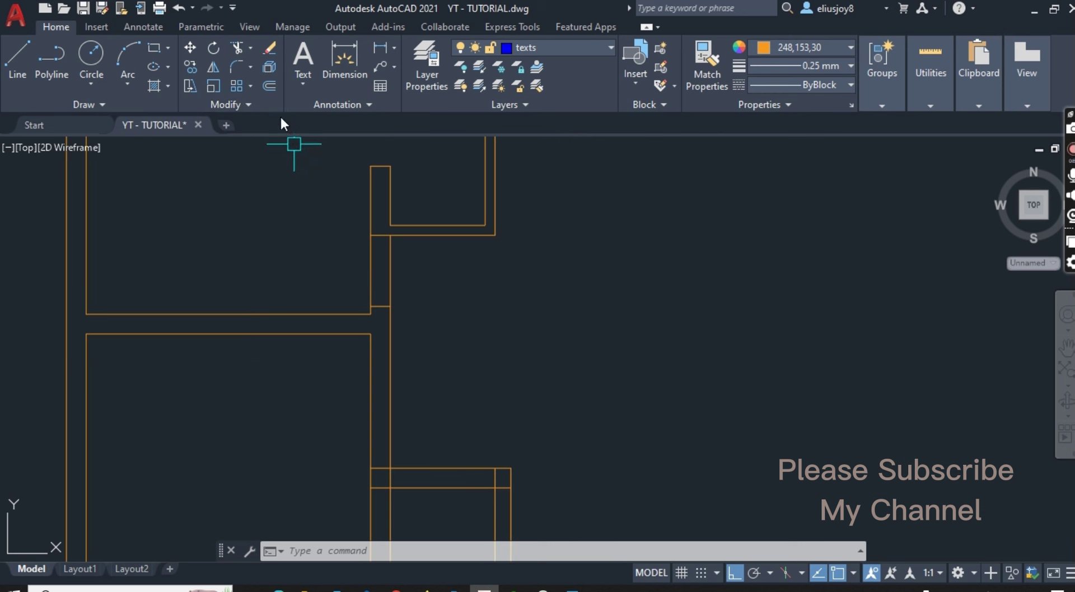
pyautogui.click(236, 46)
pyautogui.moveTo(403, 275); pyautogui.dragTo(336, 270)
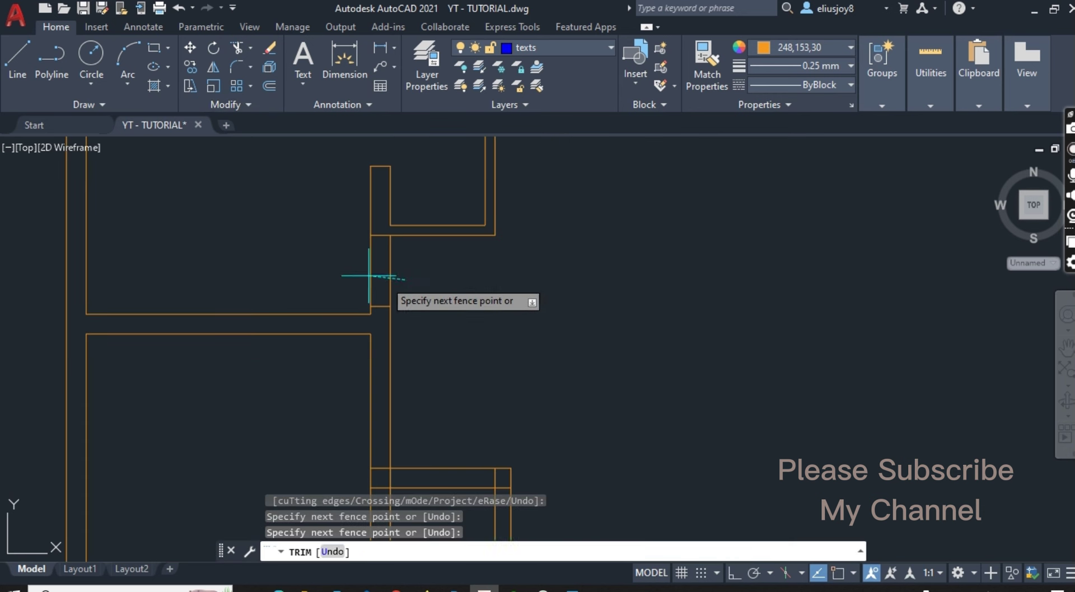
pyautogui.press('Escape')
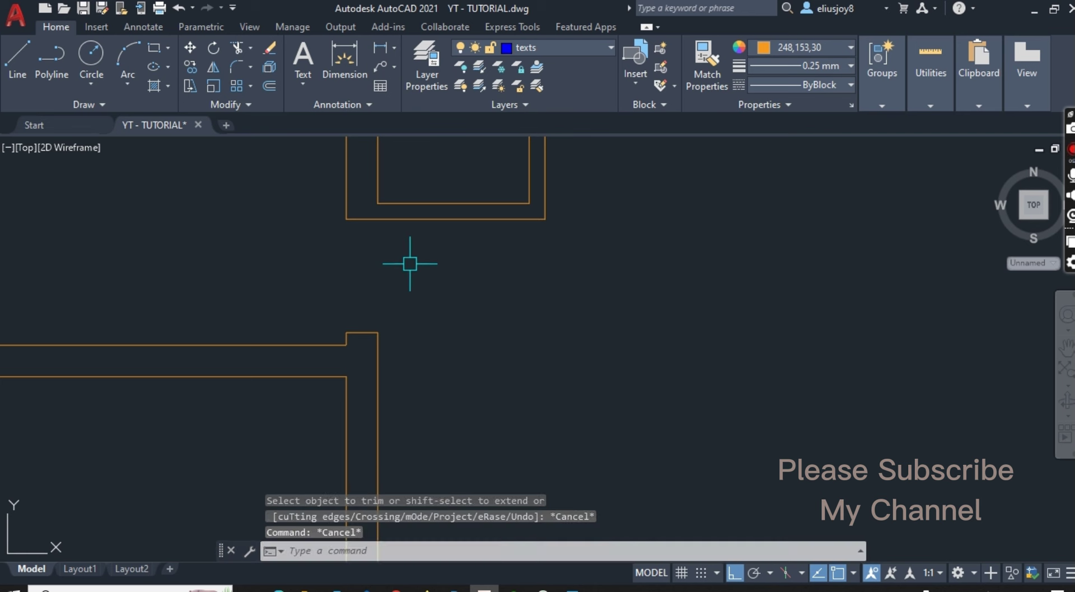
pyautogui.press('Escape')
pyautogui.press('Escape')
pyautogui.scroll(-2, 416, 285)
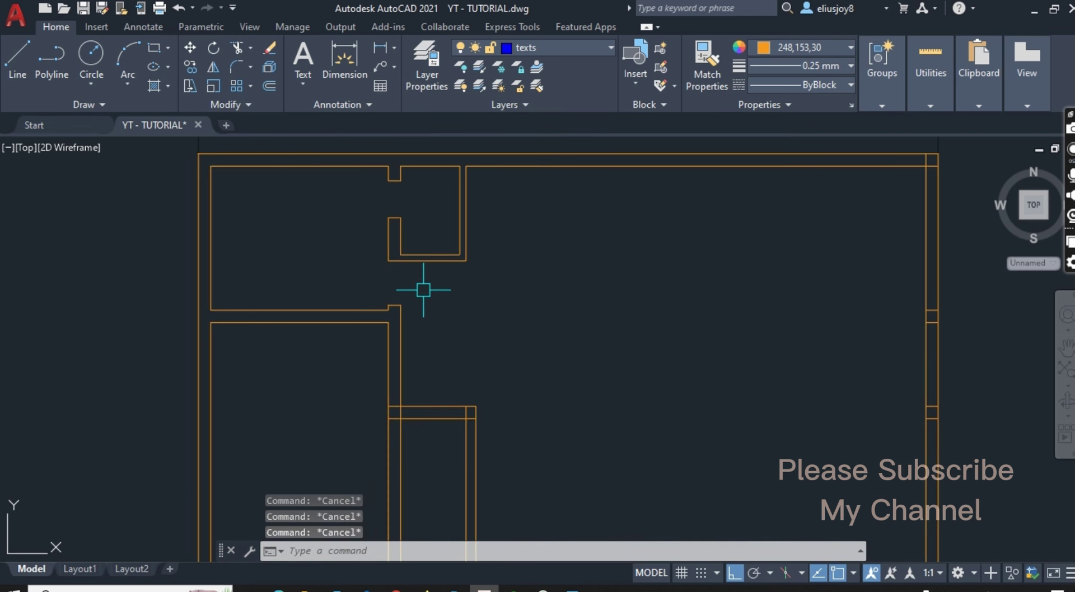
# Draw a 2'-6 door leaf line starting from the trimmed wall end
pyautogui.press('Return')
pyautogui.scroll(3, 384, 283)
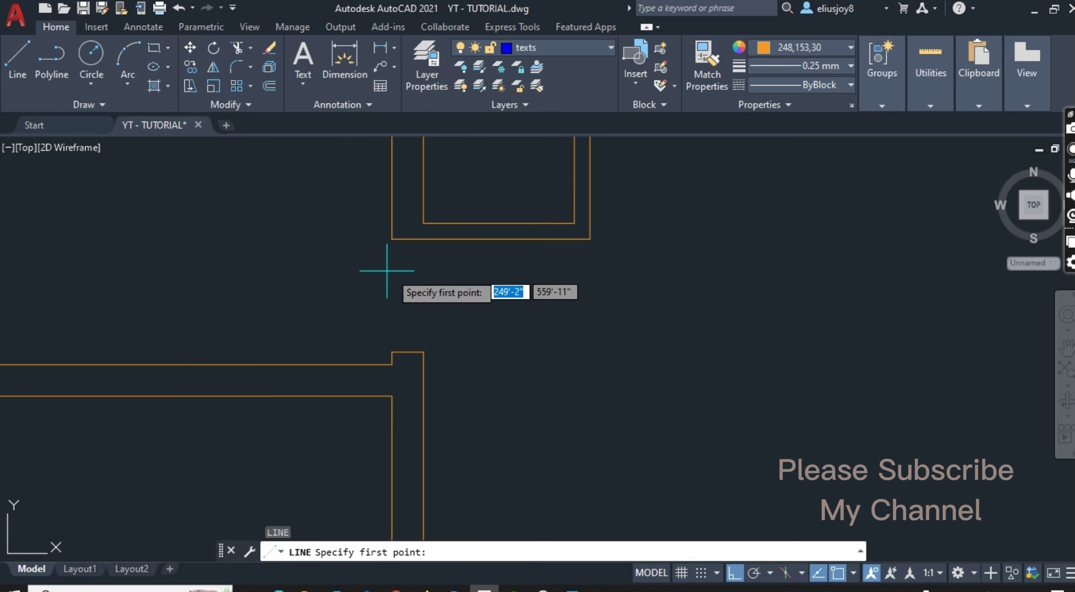
pyautogui.click(392, 352)
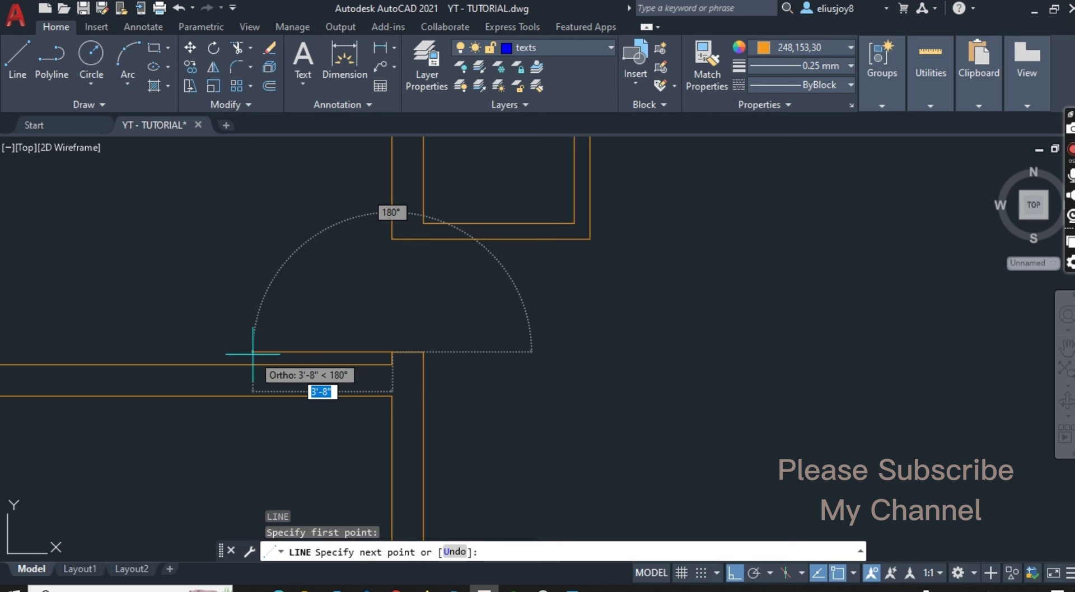
pyautogui.write("'")
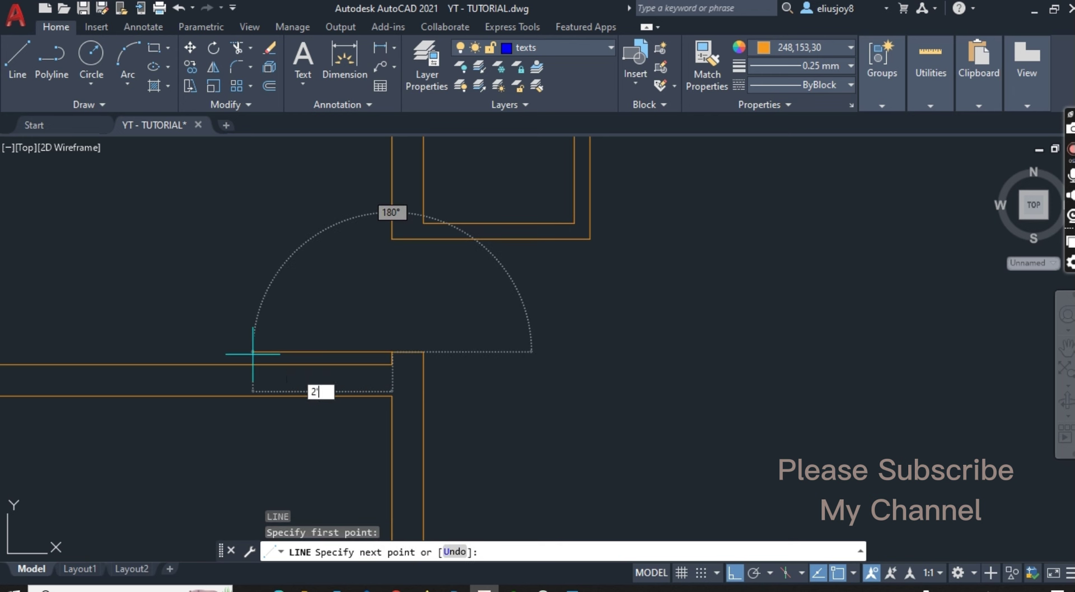
pyautogui.write('-6')
pyautogui.press('Return')
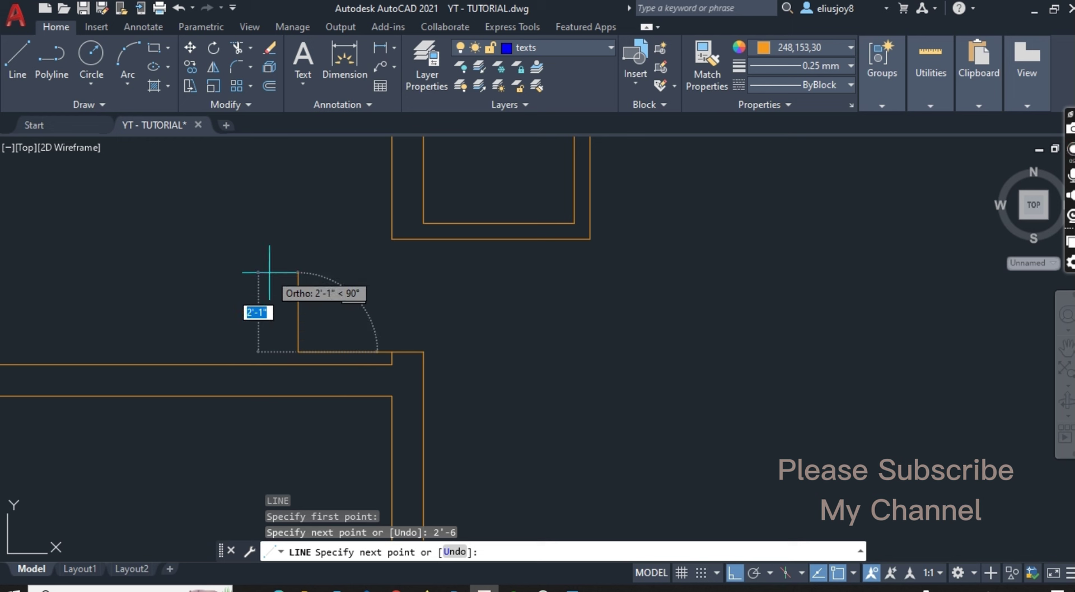
pyautogui.press('Return')
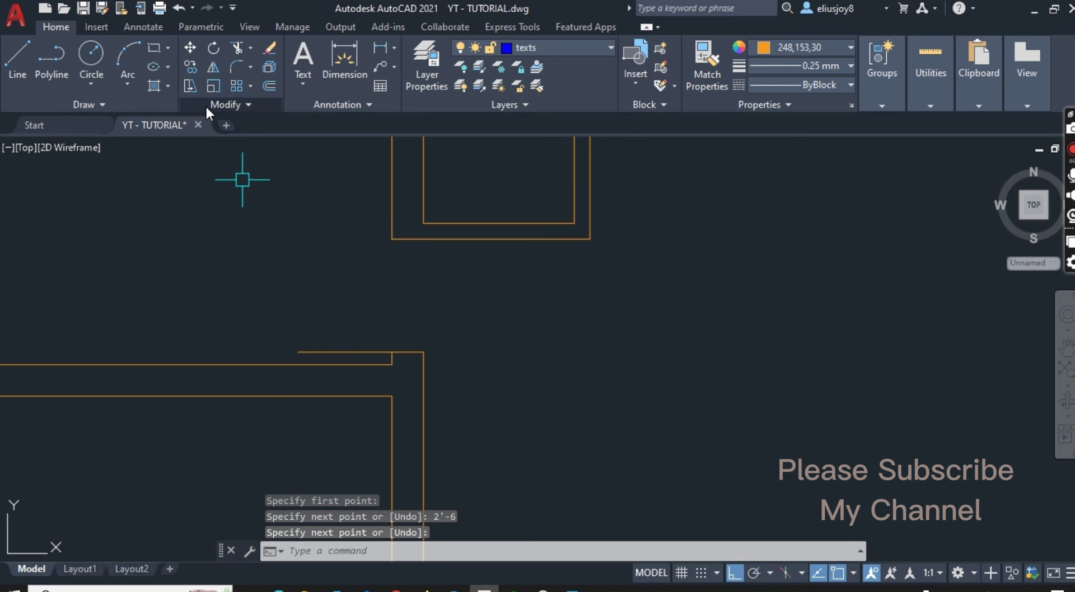
# Draw a three-point quarter-circle swing arc from the leaf end to the wall corner
pyautogui.click(124, 57)
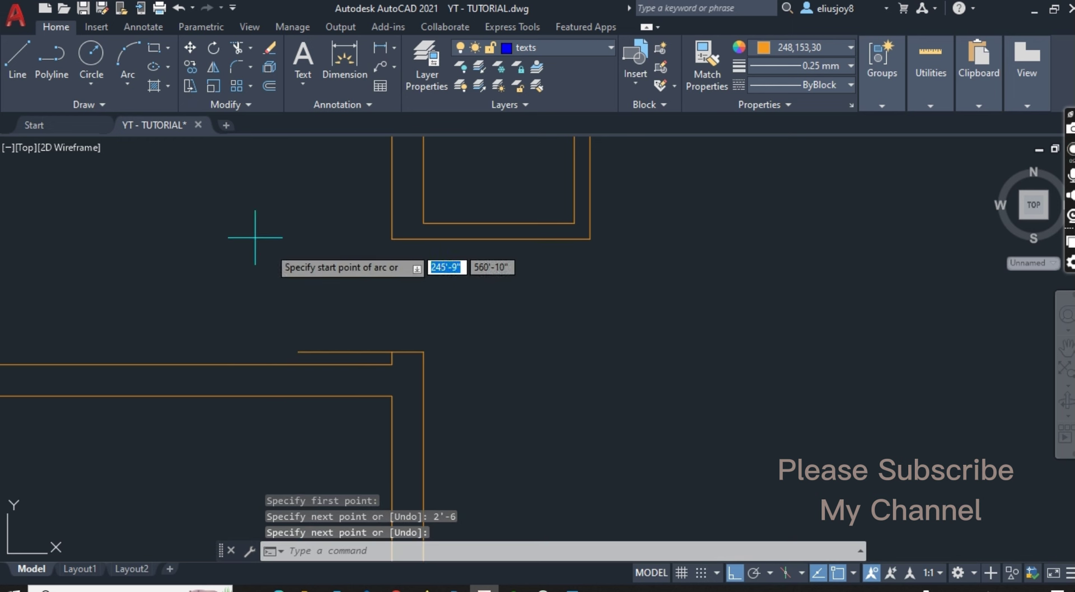
pyautogui.click(298, 352)
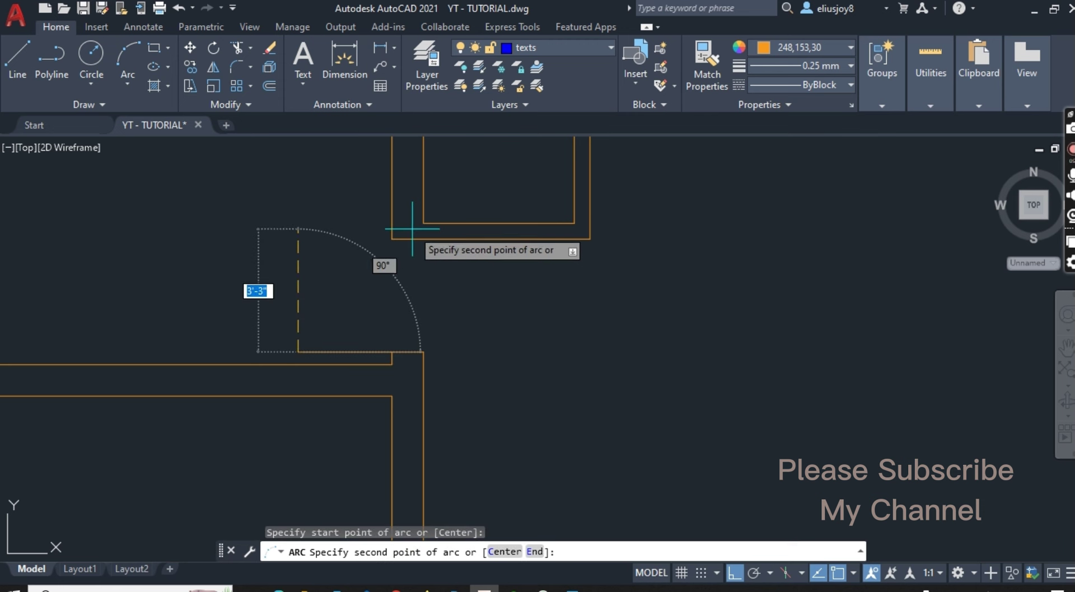
pyautogui.press('F8')
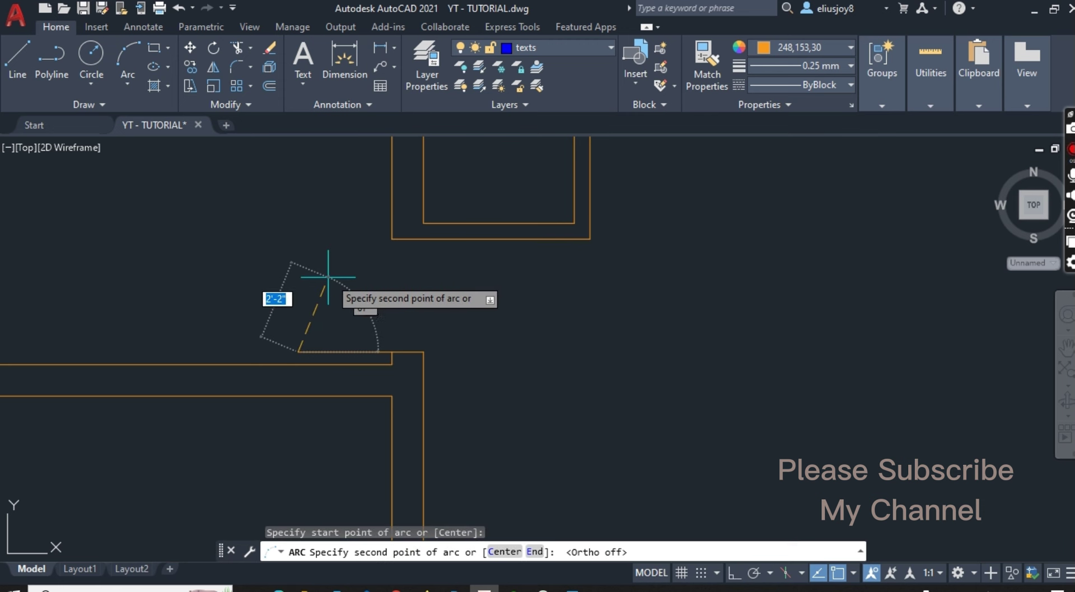
pyautogui.click(330, 276)
pyautogui.click(386, 237)
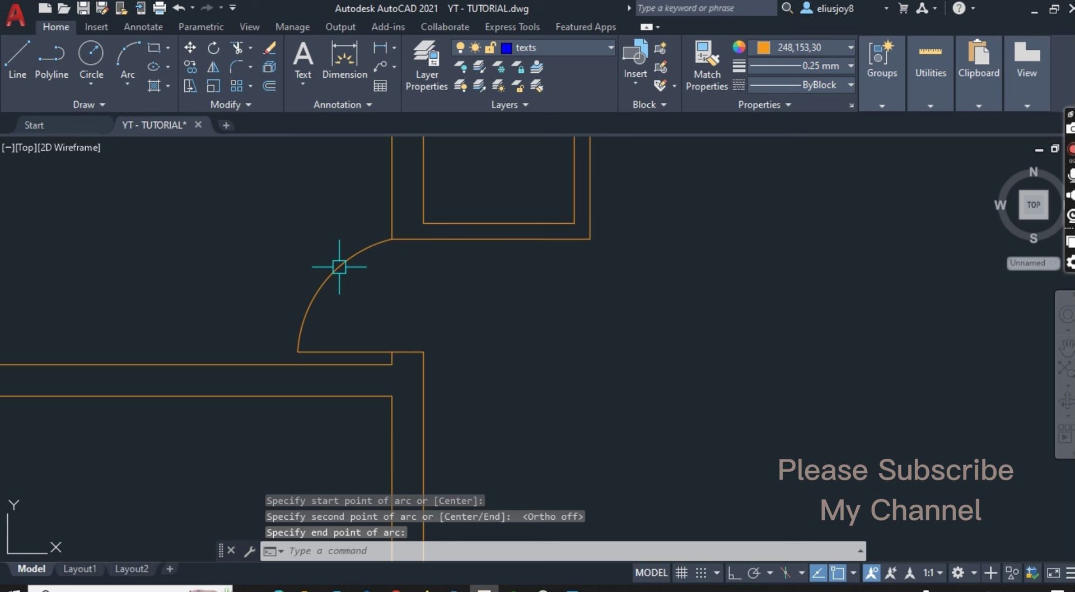
pyautogui.press('Return')
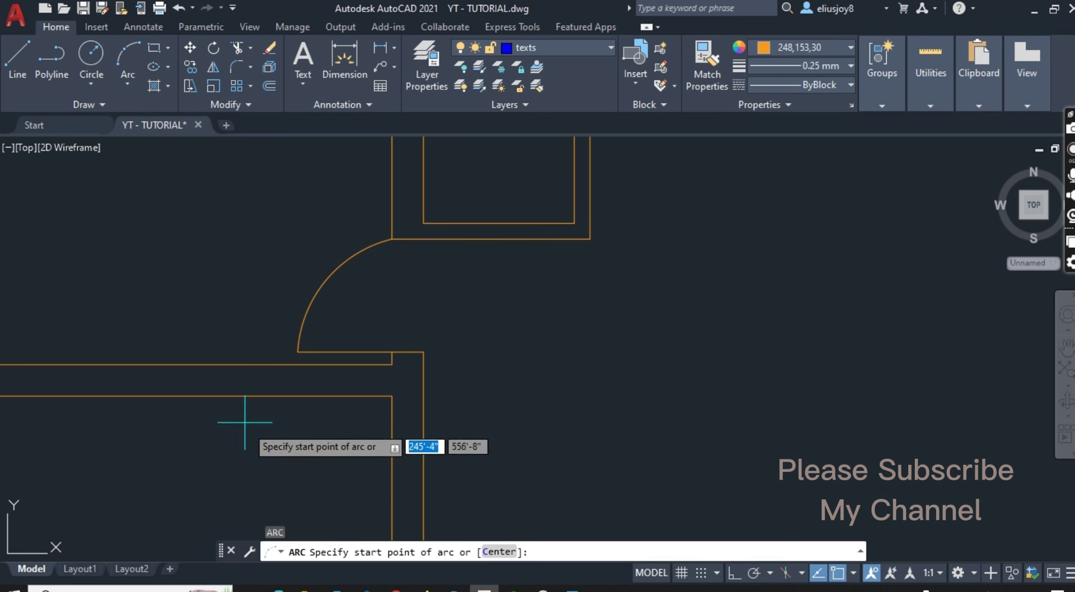
pyautogui.scroll(-4, 254, 444)
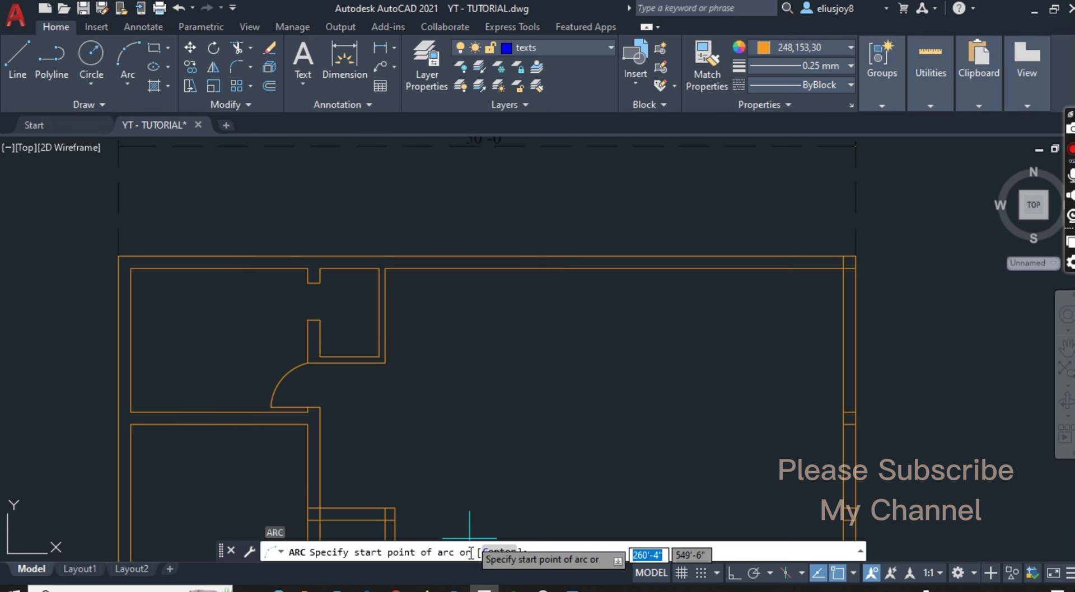
# Check MMM.jpg in Photos, then start the bathroom door arc at the opening's corner
pyautogui.click(570, 589)
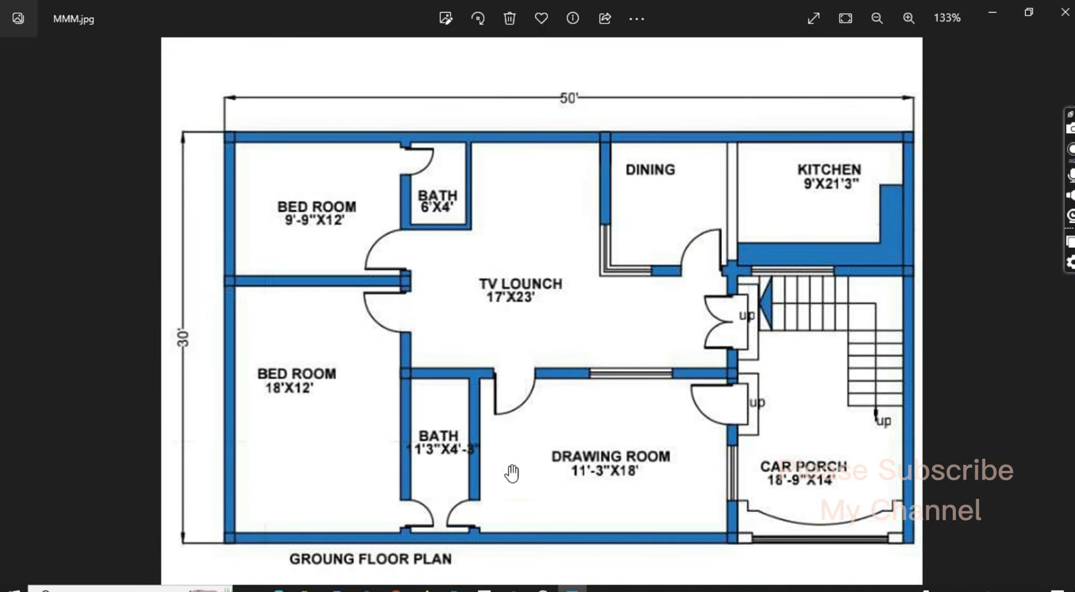
pyautogui.click(571, 588)
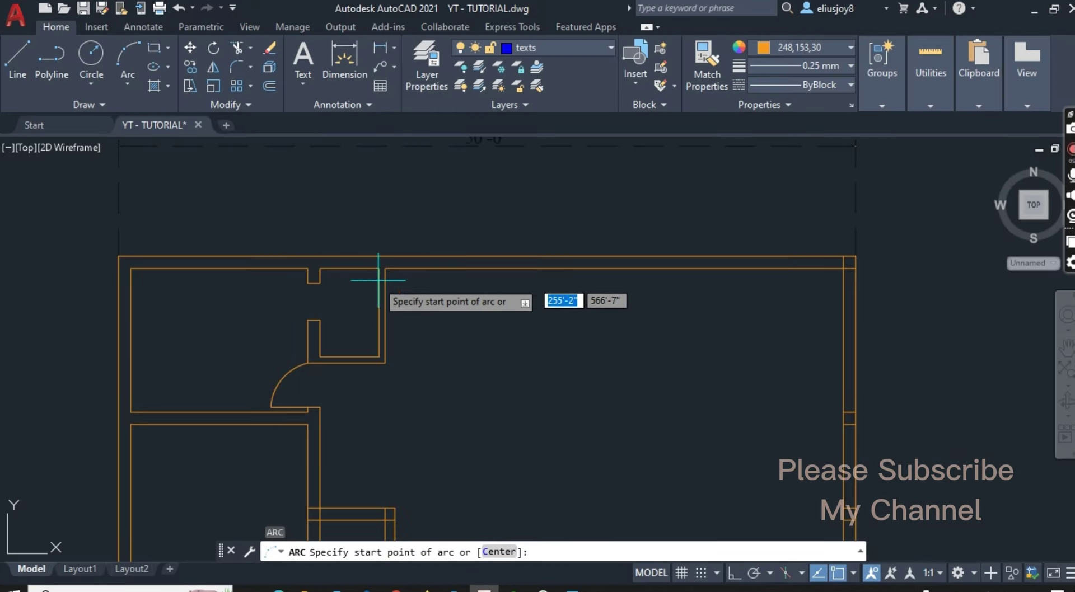
pyautogui.scroll(4, 336, 286)
pyautogui.click(305, 282)
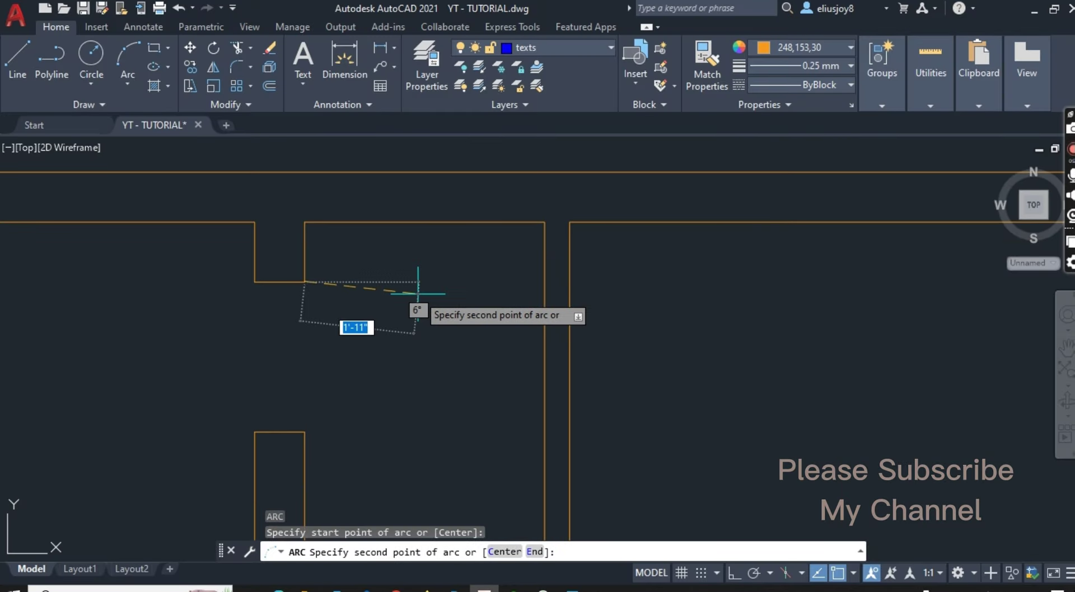
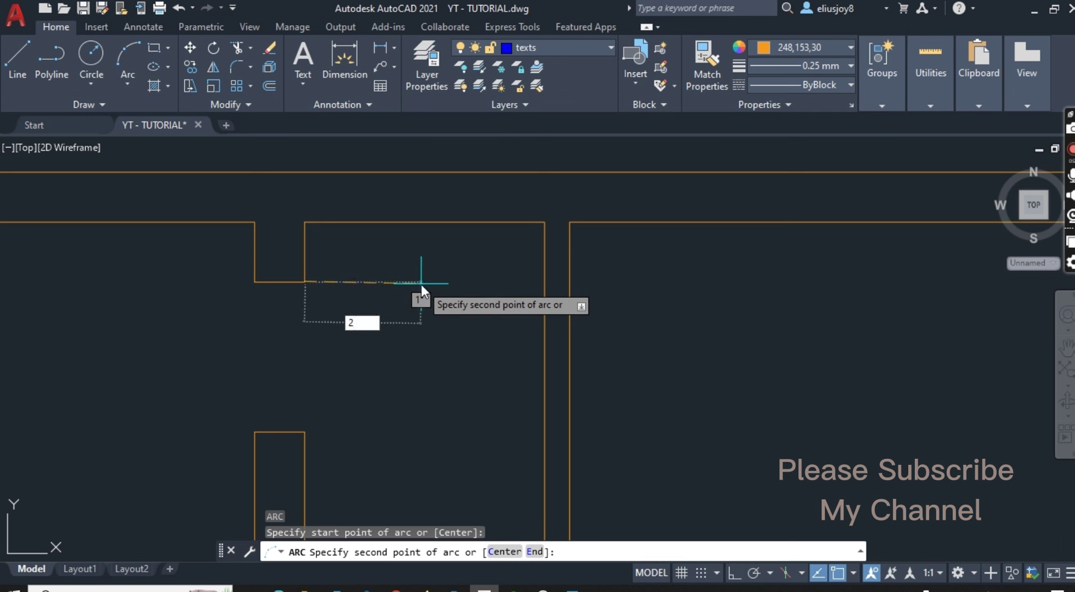
# Discard the stray arc and draw a 2' horizontal door leaf from the notch corner
pyautogui.write("'")
pyautogui.press('Return')
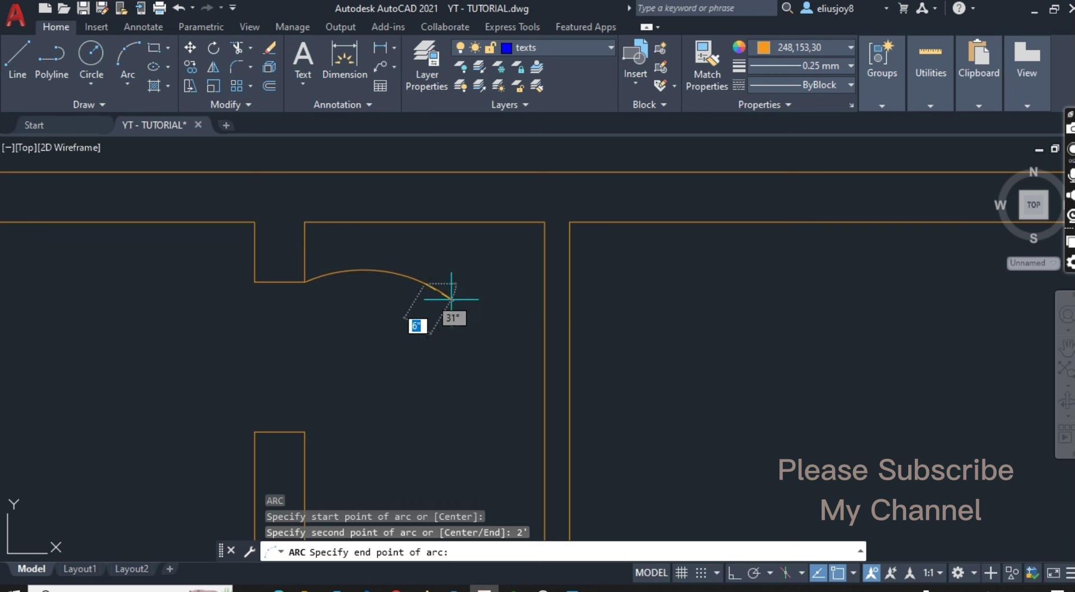
pyautogui.press('Escape')
pyautogui.press('Escape')
pyautogui.press('Escape')
pyautogui.press('Escape')
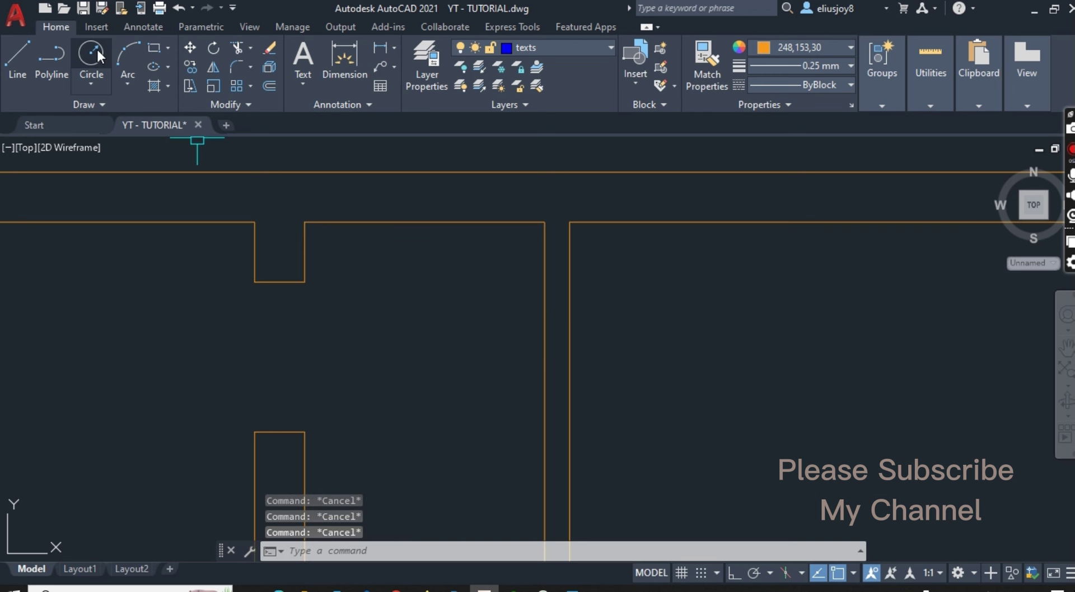
pyautogui.write('l')
pyautogui.press('Return')
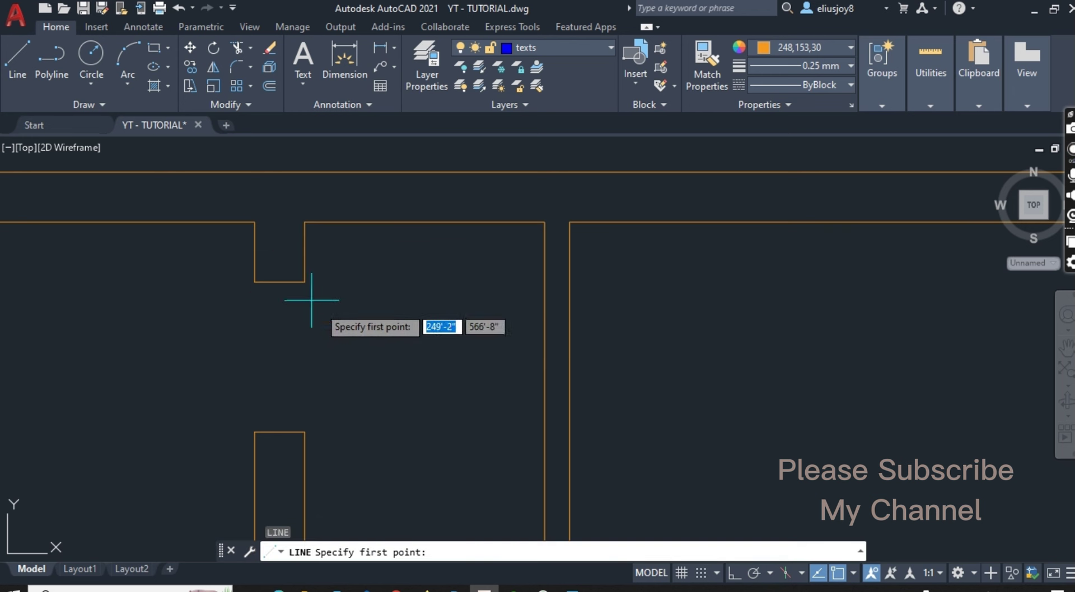
pyautogui.click(305, 282)
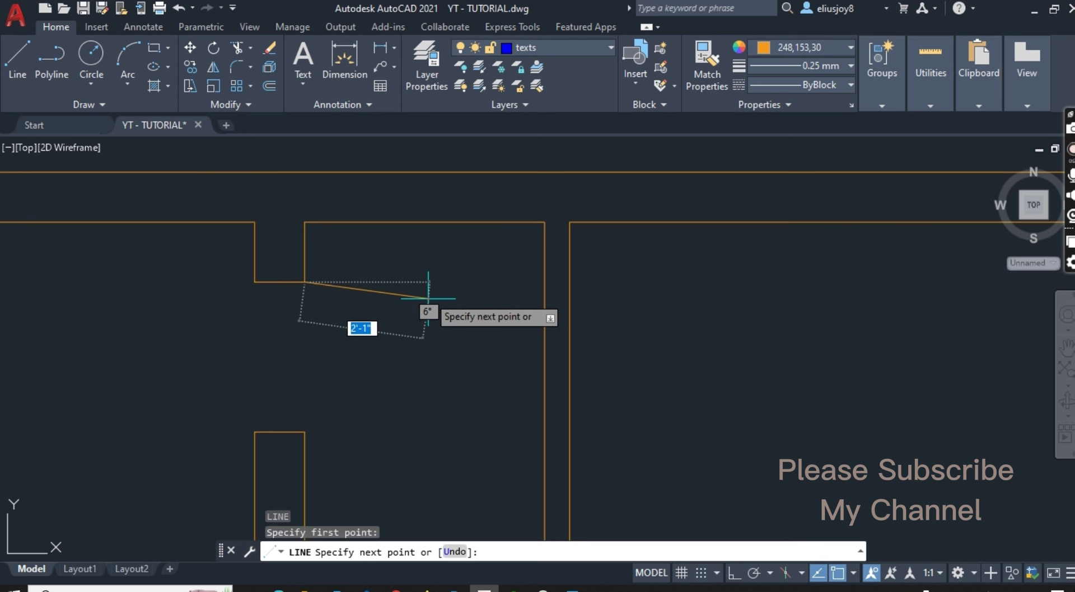
pyautogui.press('F8')
pyautogui.write("'")
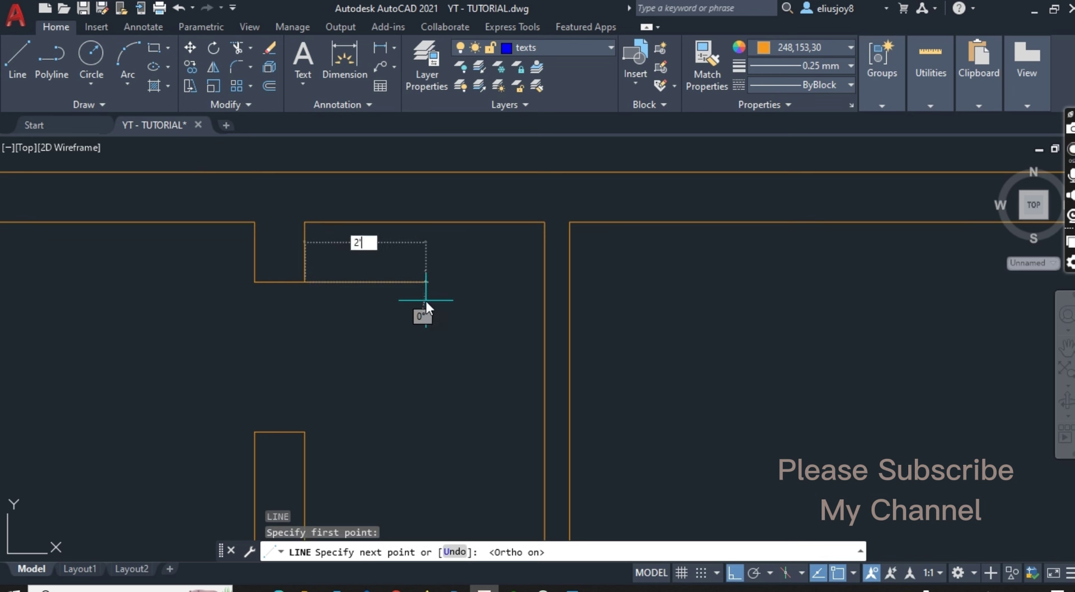
pyautogui.press('Return')
# Draw a three-point arc from the leaf's end to the lower wall corner
pyautogui.press('Return')
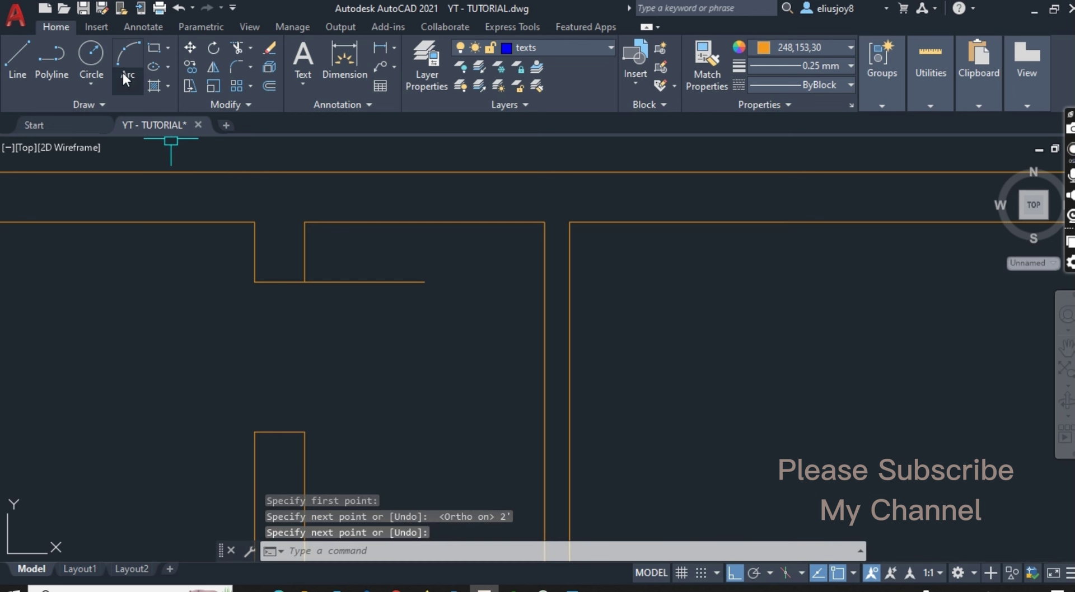
pyautogui.write('a')
pyautogui.press('Return')
pyautogui.click(425, 282)
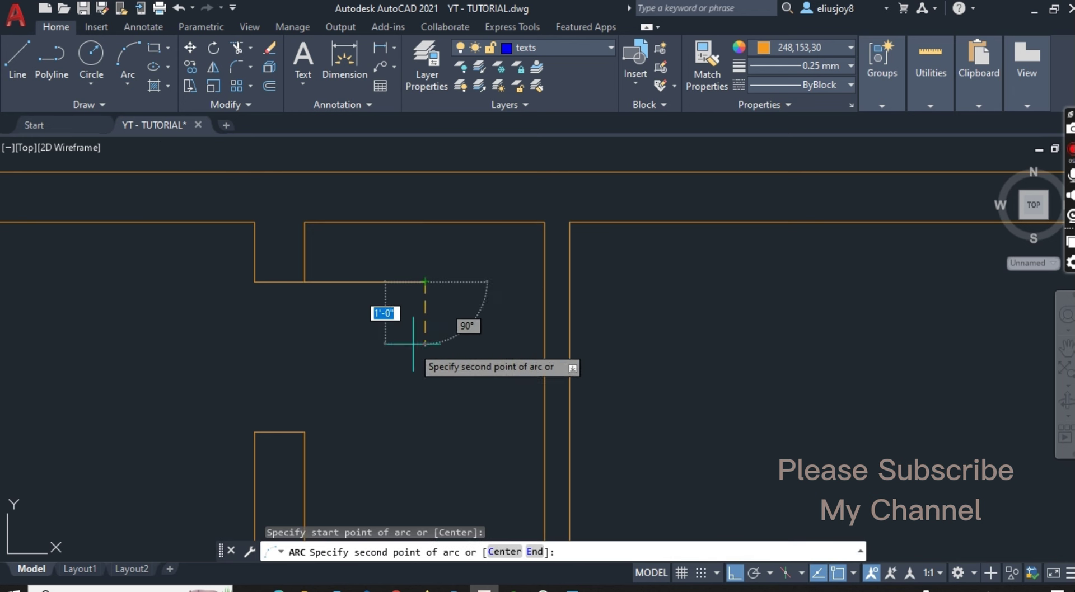
pyautogui.press('F8')
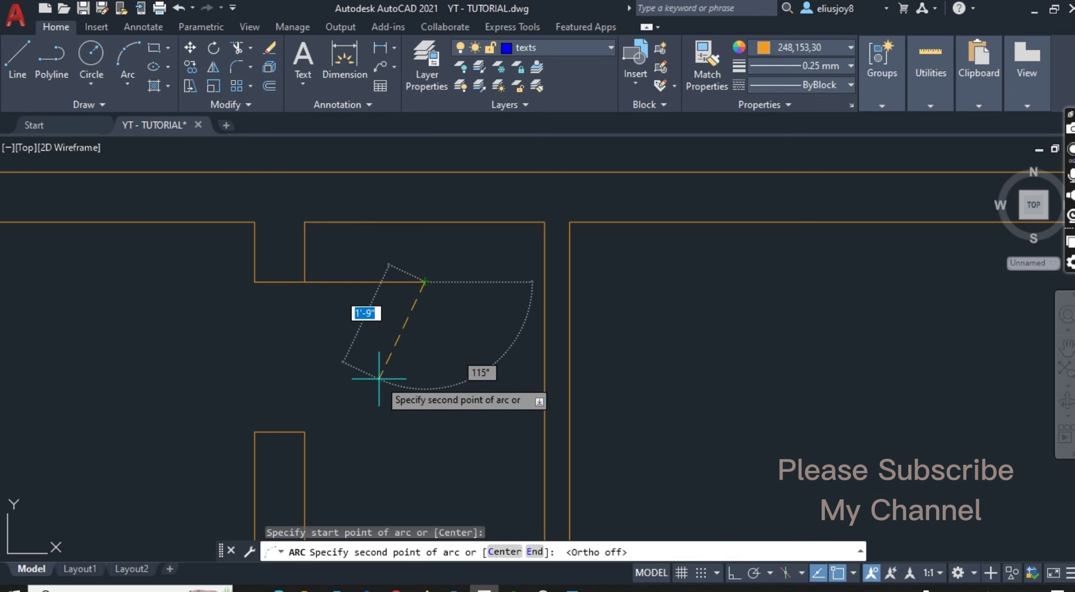
pyautogui.click(381, 378)
pyautogui.click(305, 432)
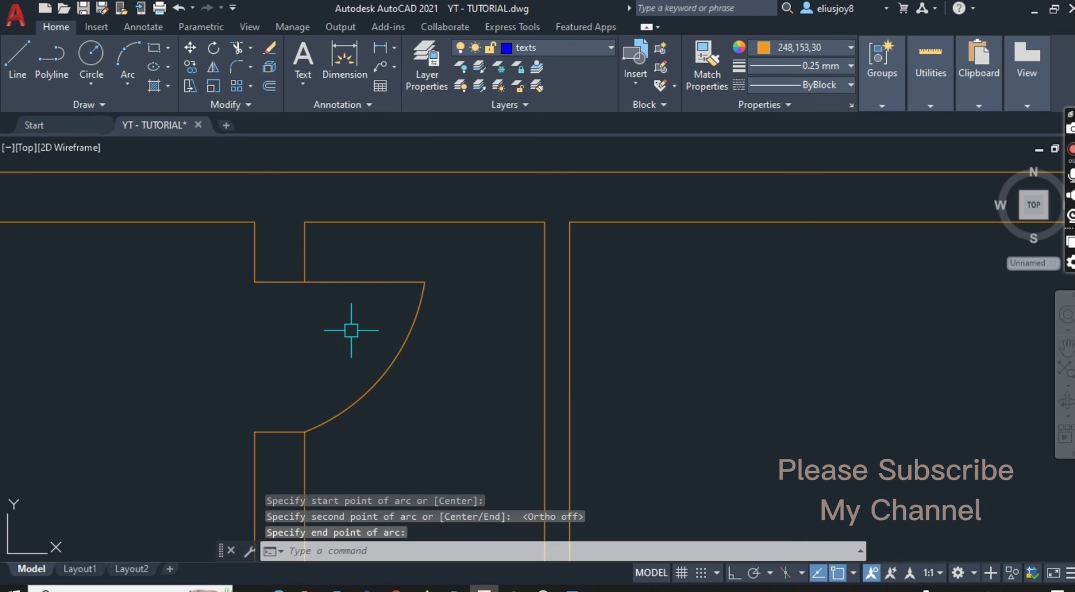
# Inspect the new door arc and compare it against the reference floor plan image
pyautogui.scroll(-2, 353, 328)
pyautogui.scroll(2, 386, 356)
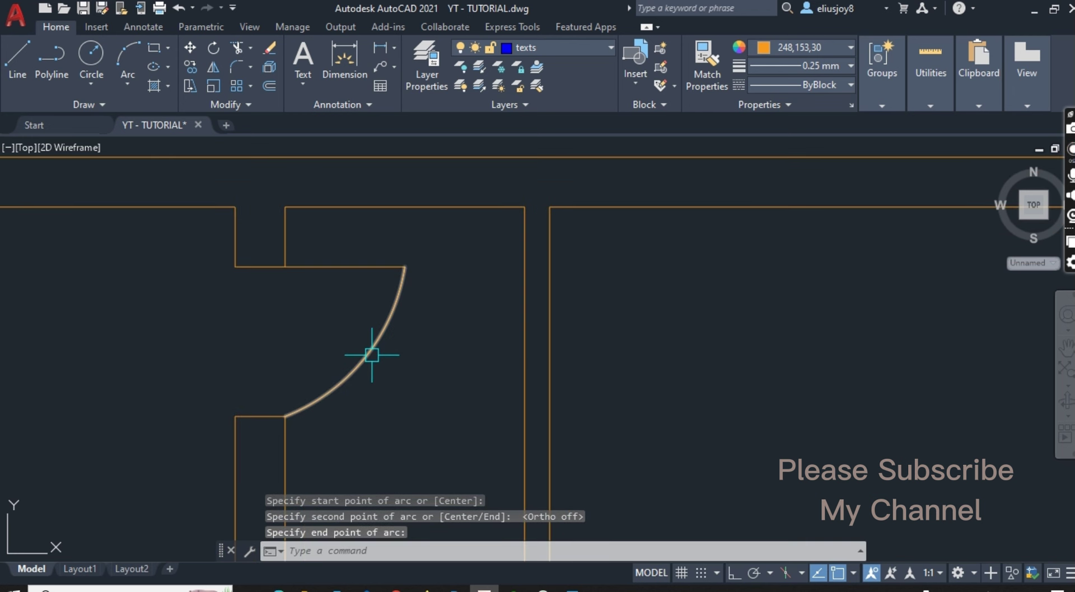
pyautogui.click(372, 355)
pyautogui.click(366, 357)
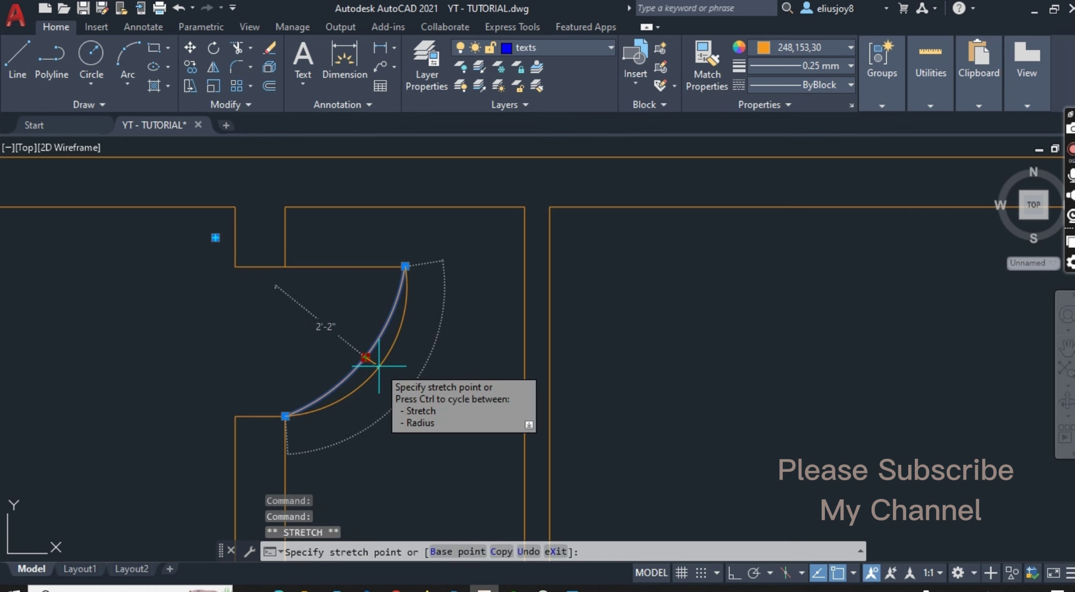
pyautogui.press('Escape')
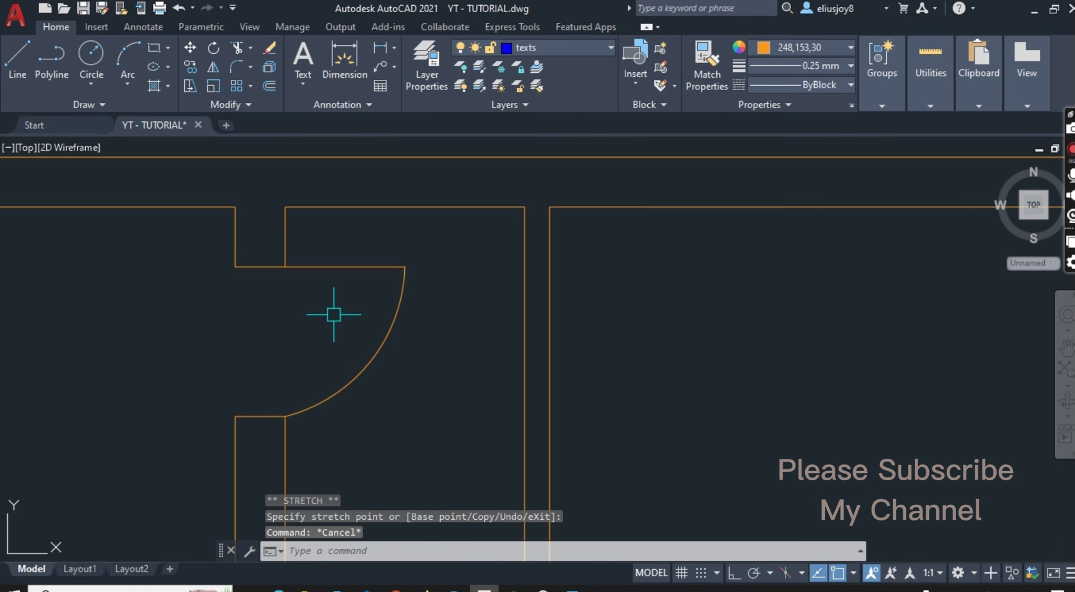
pyautogui.scroll(-3, 334, 315)
pyautogui.scroll(4, 320, 389)
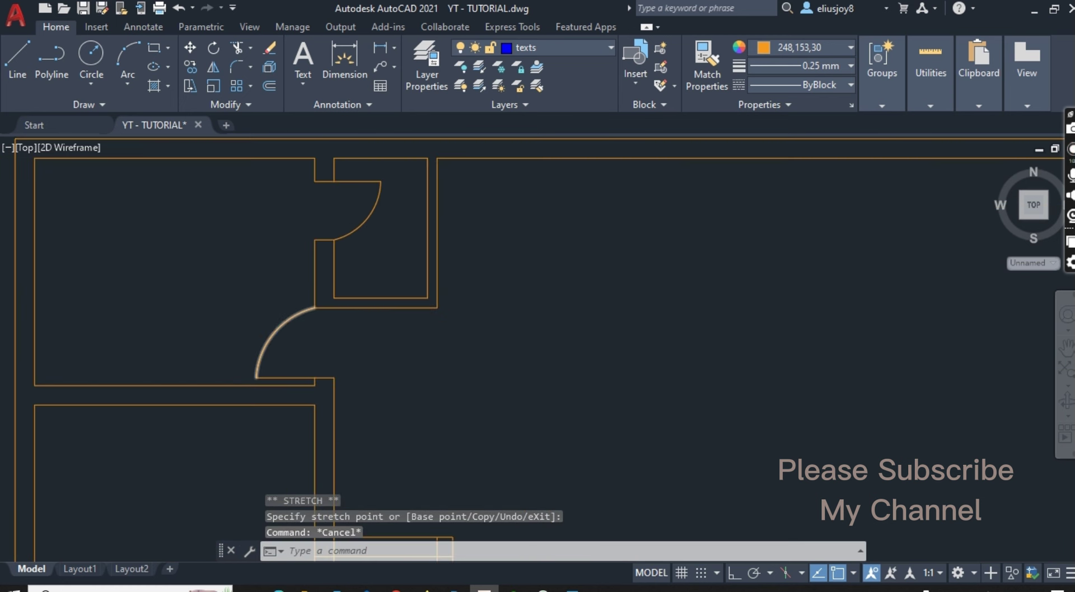
pyautogui.scroll(-5, 324, 322)
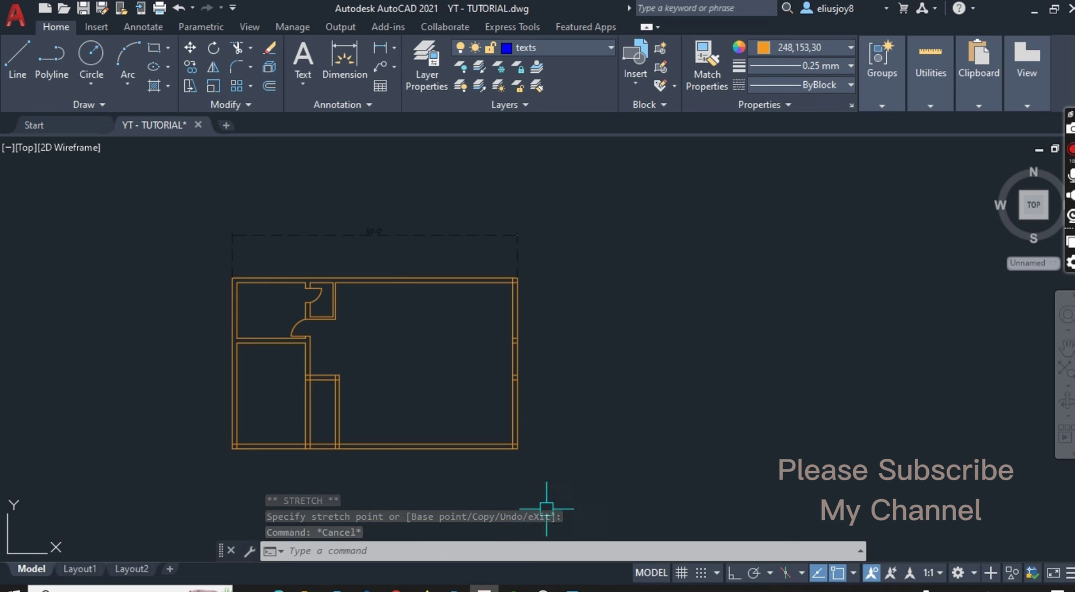
pyautogui.click(571, 588)
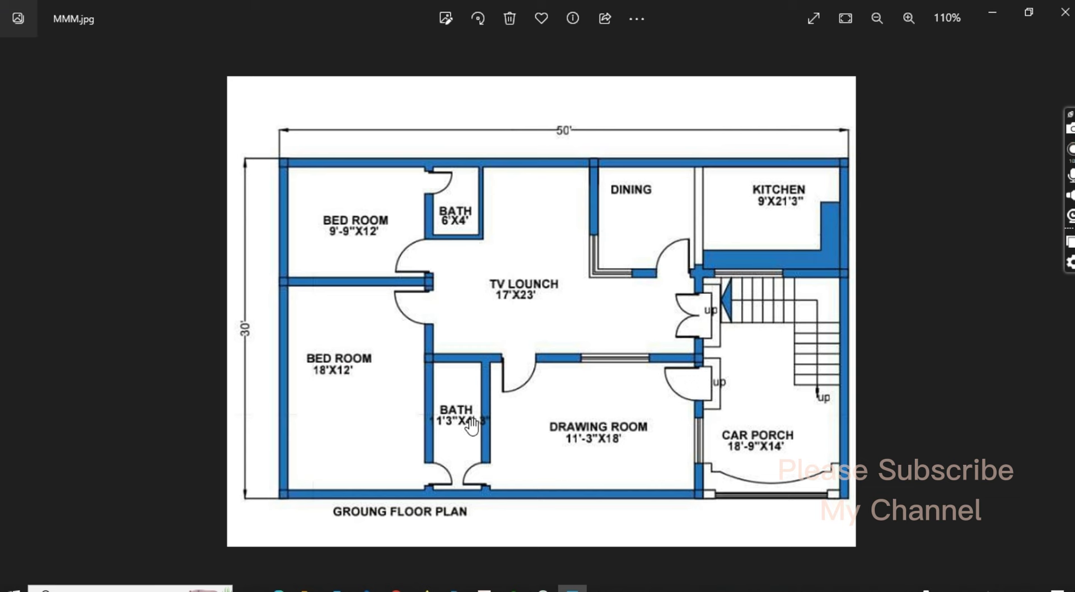
pyautogui.click(484, 588)
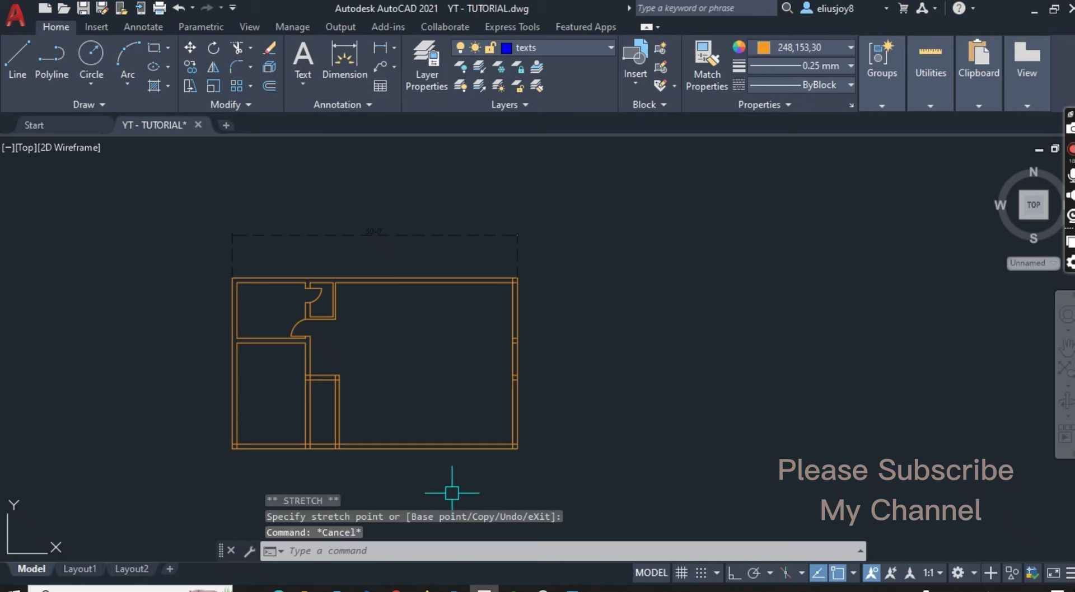
# Offset the top wall line 4" downward
pyautogui.scroll(5, 311, 365)
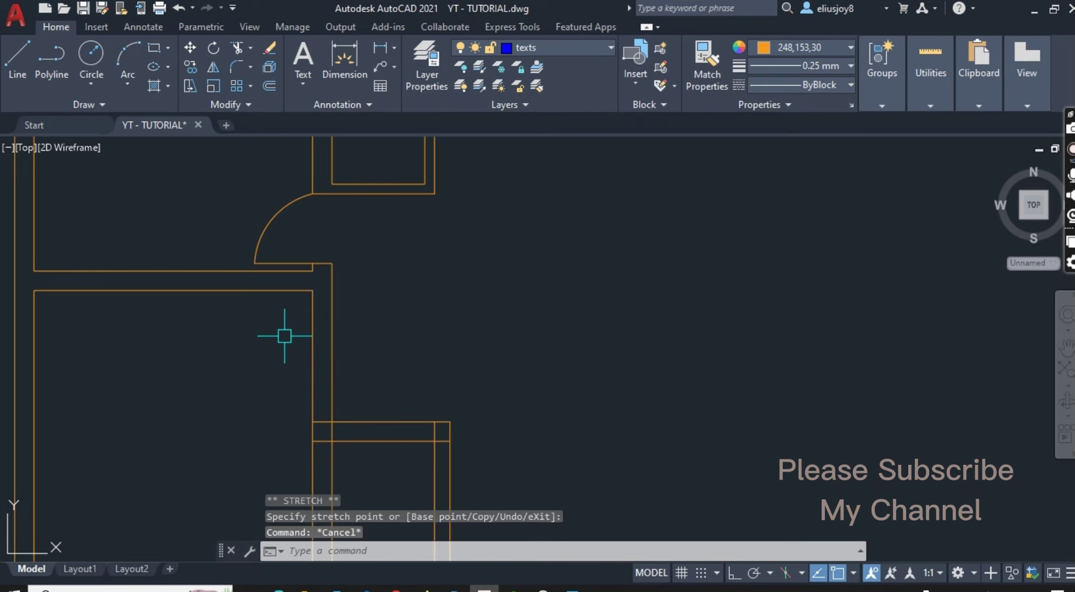
pyautogui.write('o')
pyautogui.press('Return')
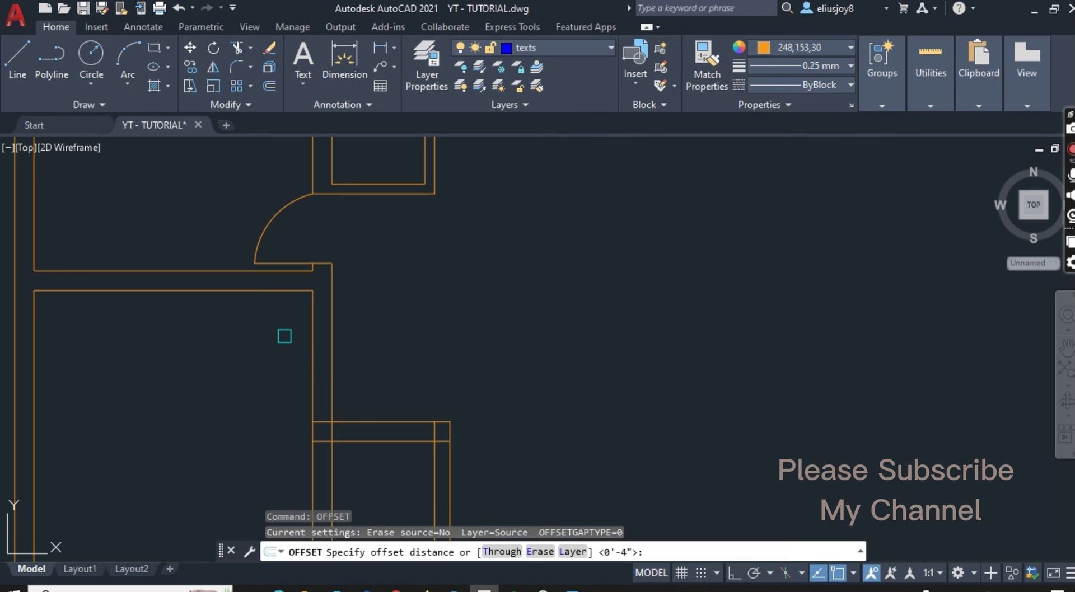
pyautogui.press('Return')
pyautogui.click(277, 291)
pyautogui.click(283, 358)
pyautogui.press('Escape')
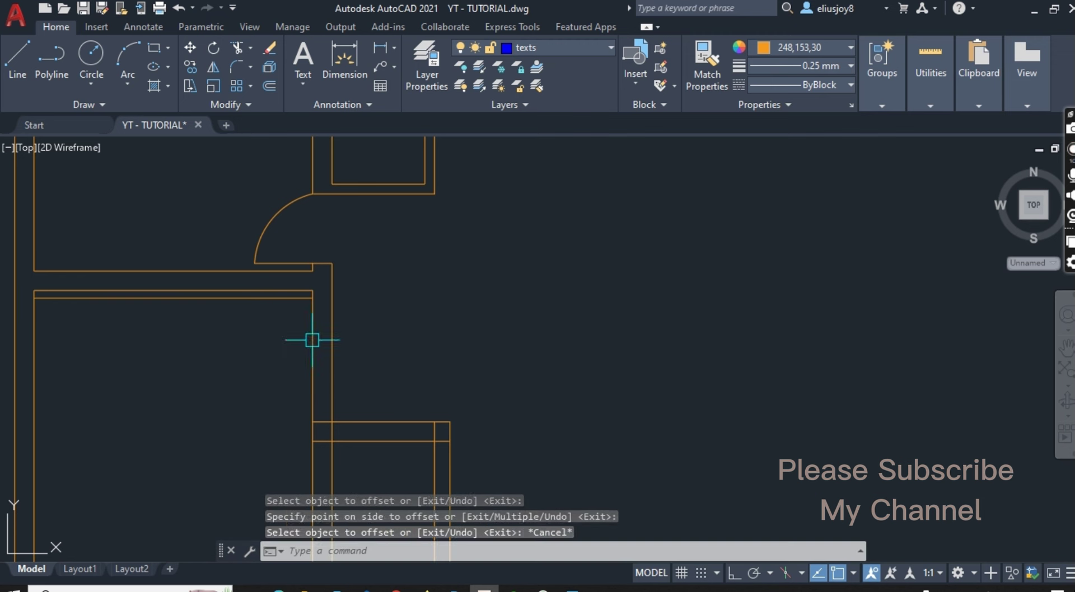
pyautogui.press('Escape')
pyautogui.press('Escape')
# Draw a horizontal line between the wall corners, then delete it as unwanted
pyautogui.scroll(5, 321, 287)
pyautogui.write('l')
pyautogui.press('Return')
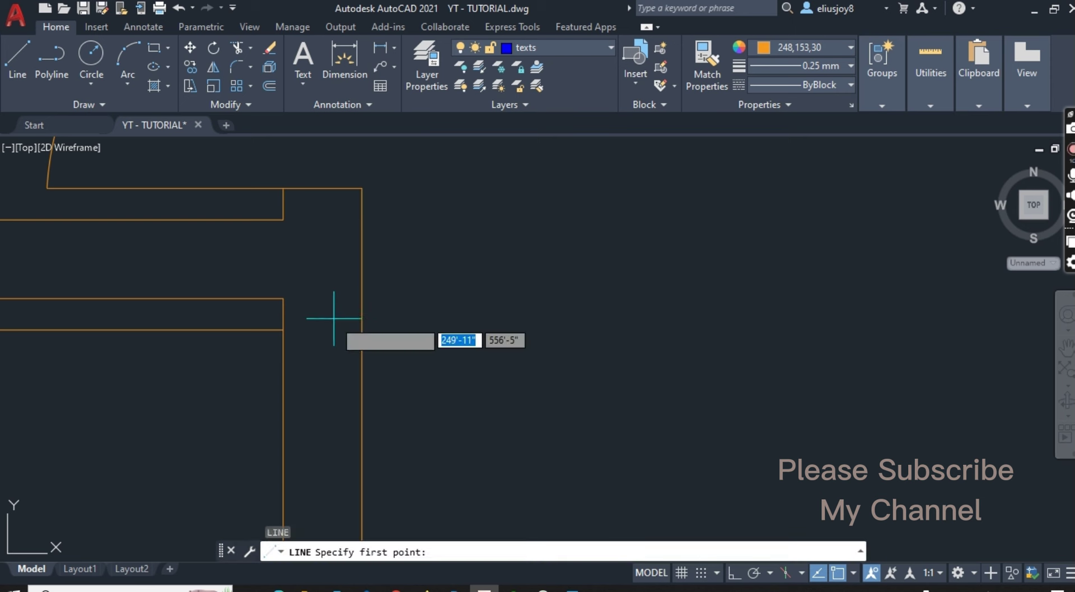
pyautogui.scroll(2, 331, 313)
pyautogui.click(263, 334)
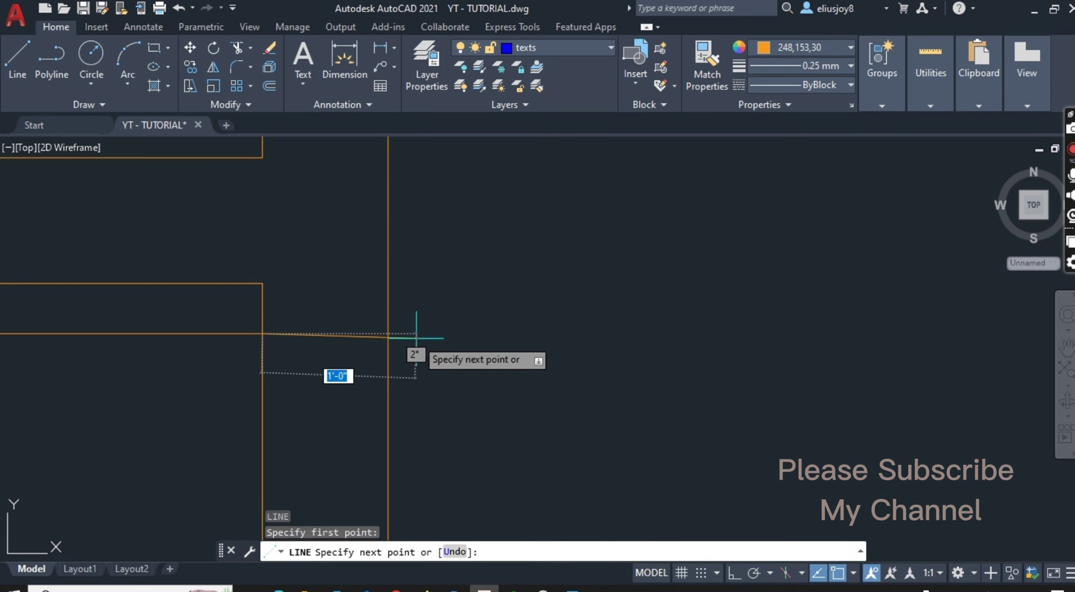
pyautogui.press('F8')
pyautogui.click(387, 334)
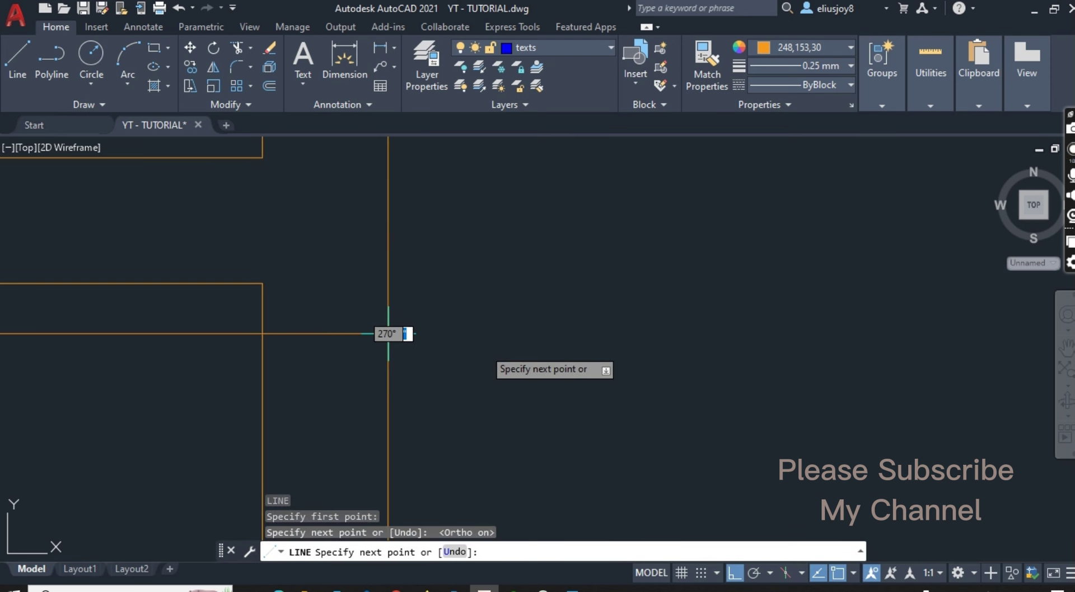
pyautogui.press('Return')
pyautogui.scroll(-3, 349, 358)
pyautogui.click(340, 343)
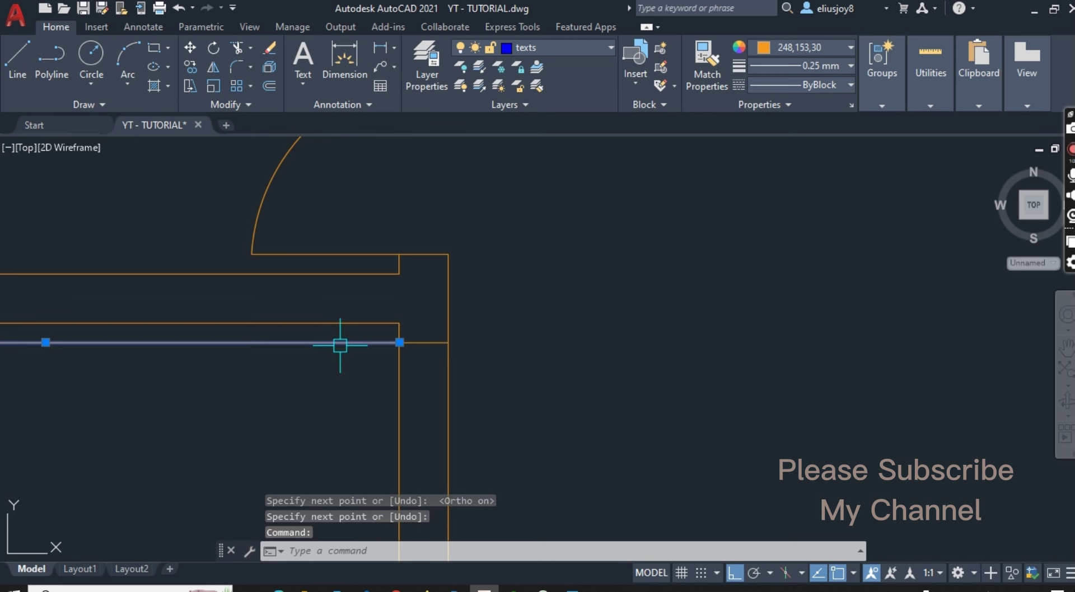
pyautogui.press('Delete')
pyautogui.scroll(-3, 340, 345)
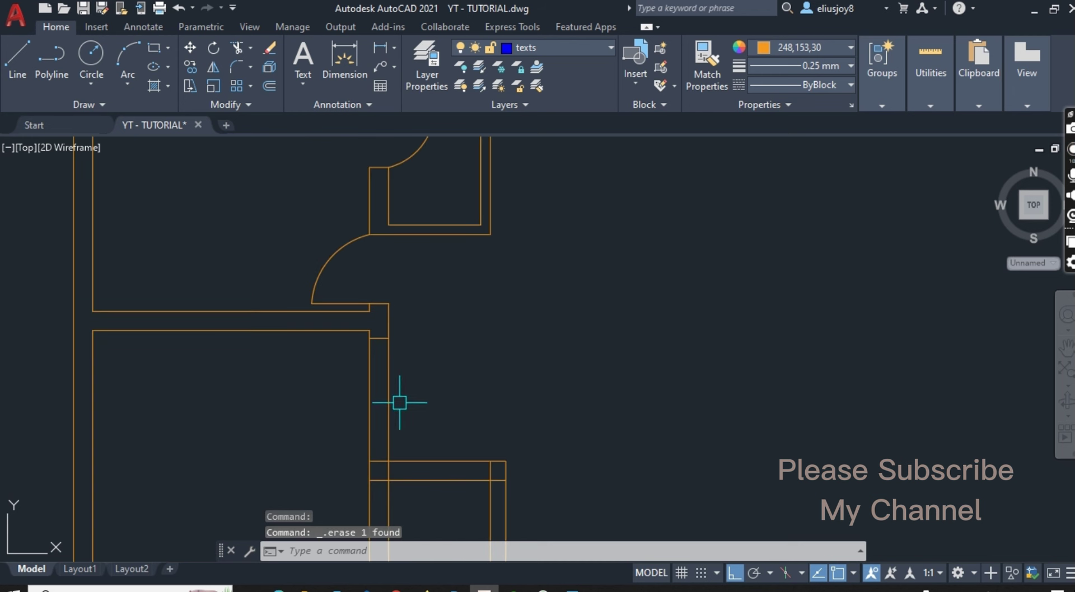
pyautogui.scroll(4, 386, 371)
pyautogui.write('O')
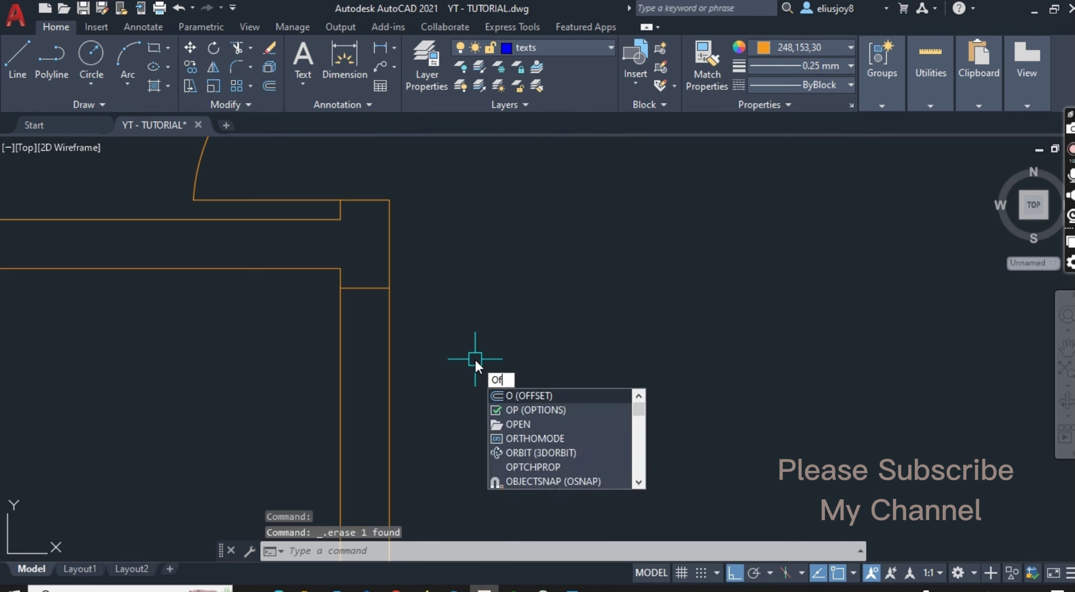
# Offset the wall line 3' to mark the door opening width
pyautogui.press('Return')
pyautogui.write('3')
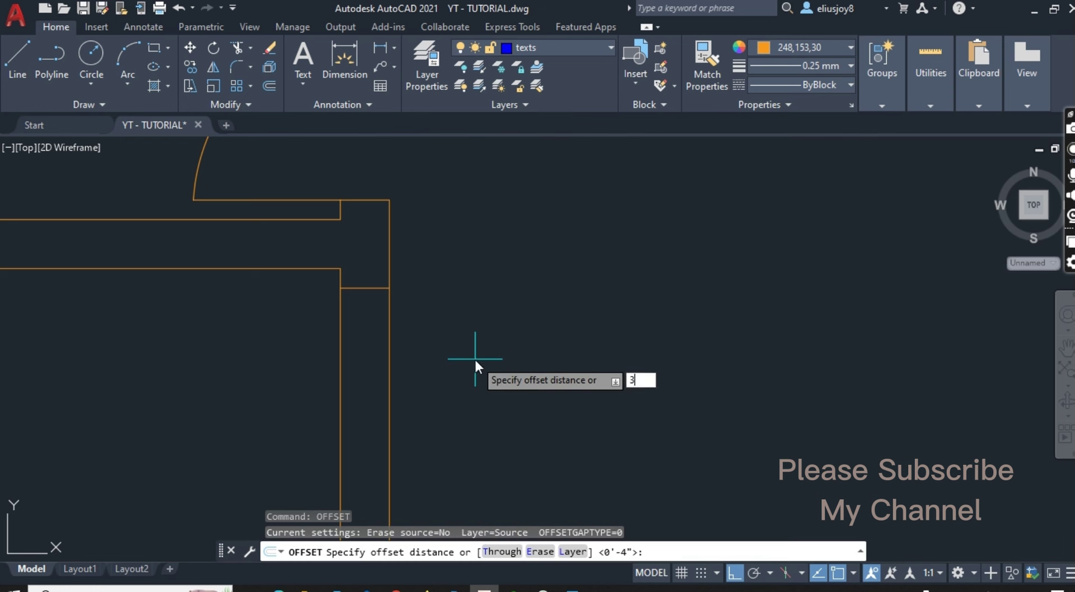
pyautogui.write("'")
pyautogui.press('Return')
pyautogui.click(371, 290)
pyautogui.click(356, 402)
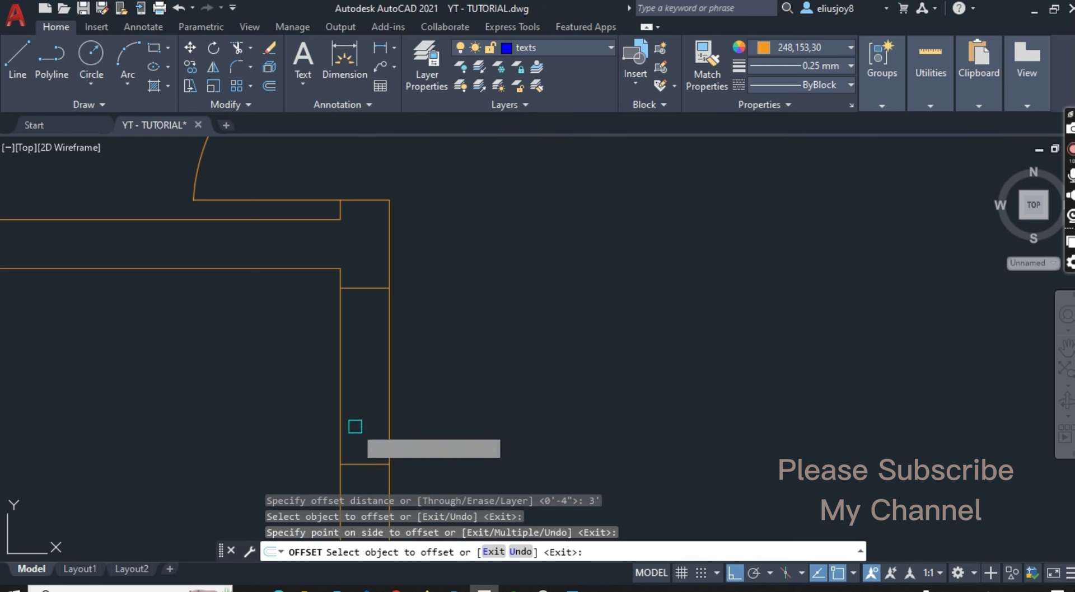
pyautogui.scroll(-4, 432, 259)
pyautogui.press('Escape')
pyautogui.press('Escape')
pyautogui.press('Escape')
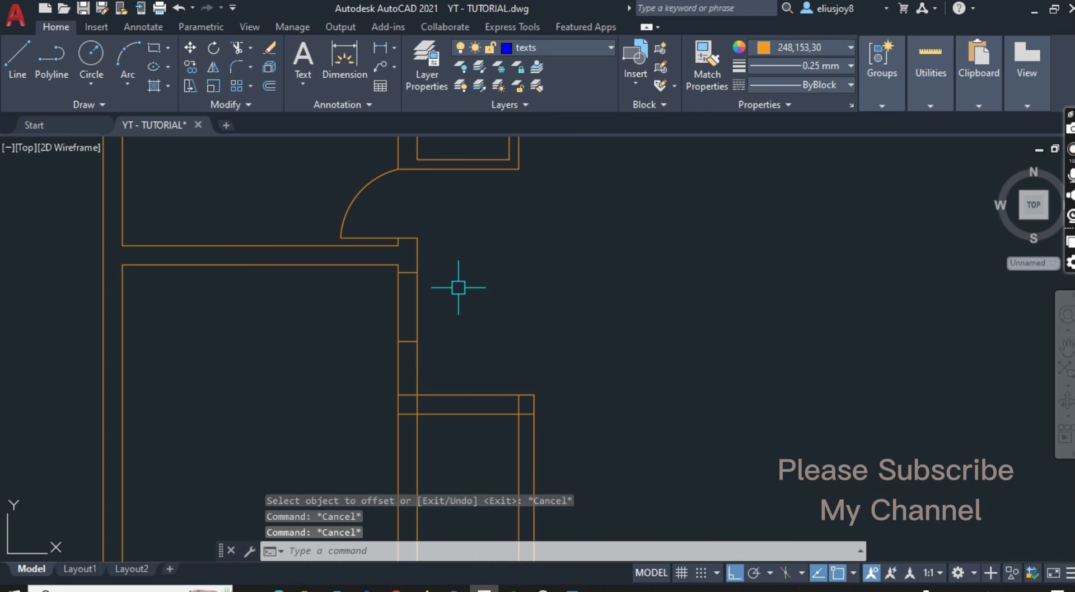
# Trim the wall lines with a fence to cut the door opening
pyautogui.write('R')
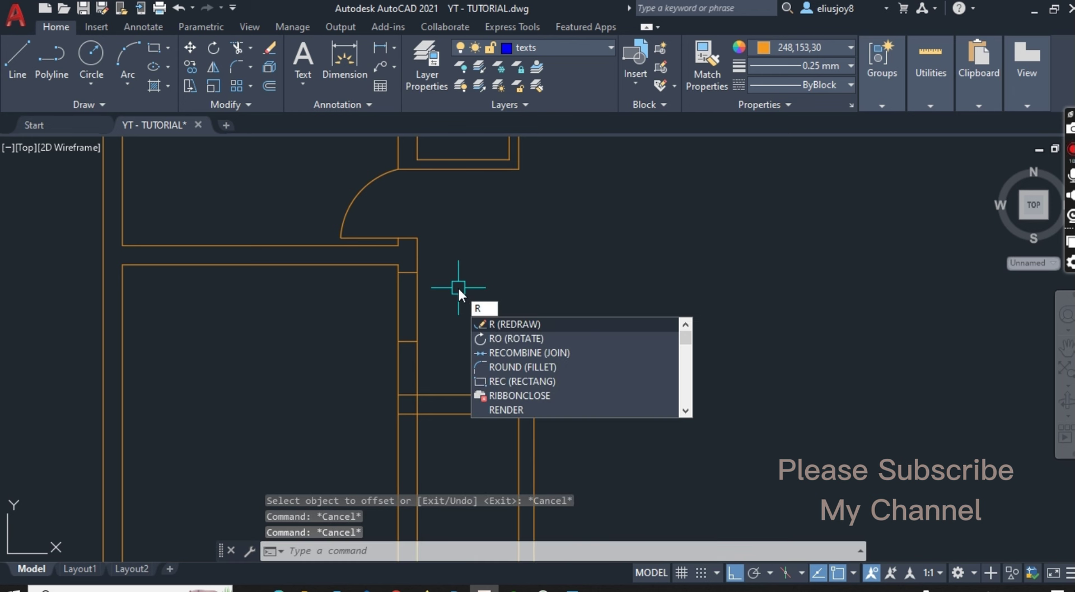
pyautogui.press('BackSpace')
pyautogui.write('TR')
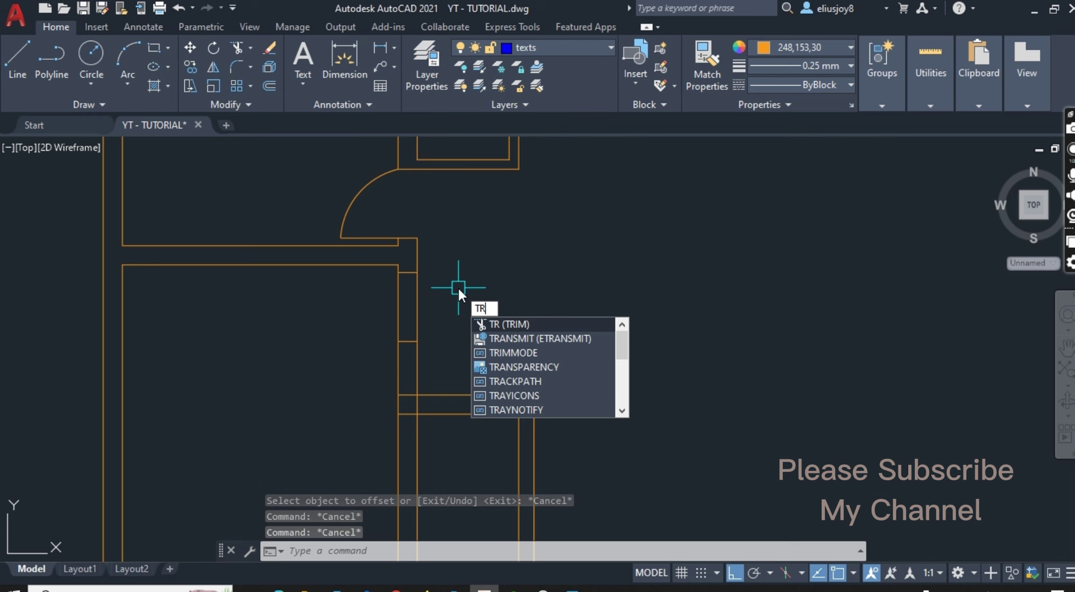
pyautogui.press('Return')
pyautogui.moveTo(427, 311); pyautogui.dragTo(372, 312)
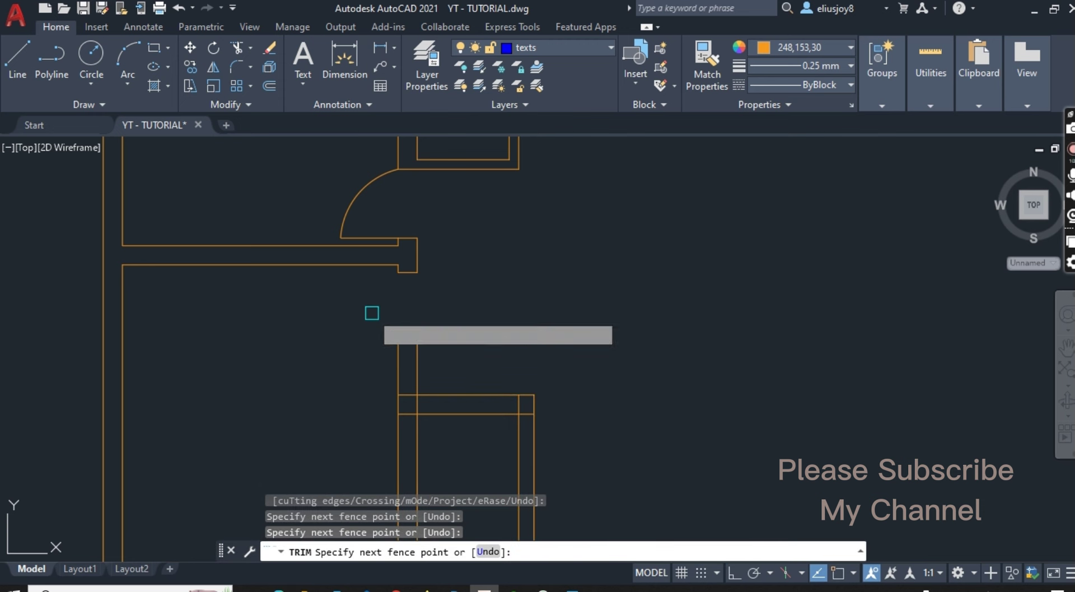
pyautogui.press('Return')
pyautogui.press('Escape')
pyautogui.press('Escape')
pyautogui.press('Escape')
pyautogui.press('Escape')
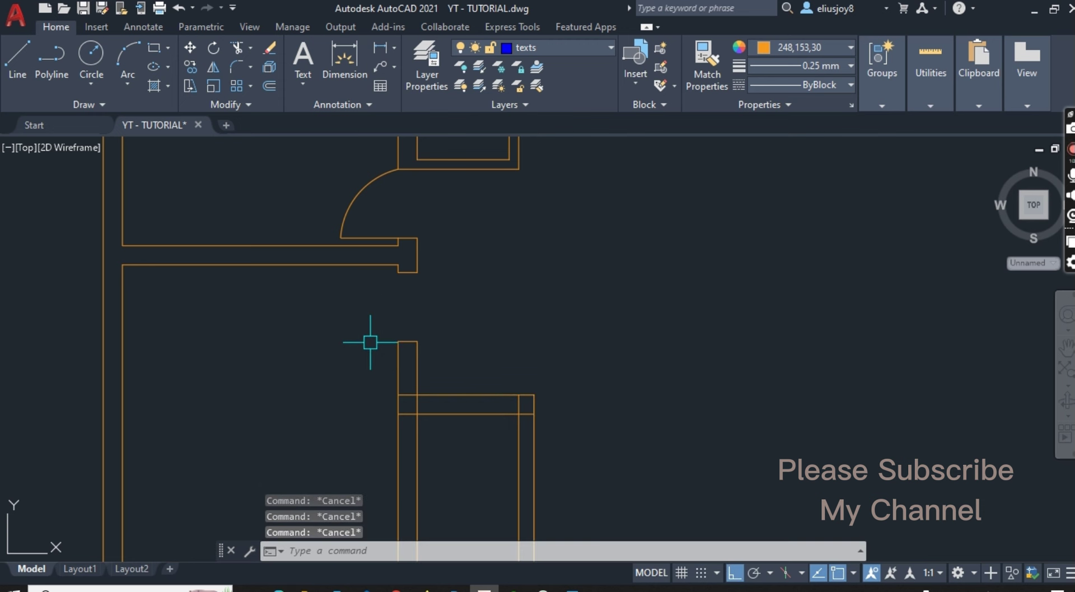
# Draw a 2'-6" door leaf line from the wall end
pyautogui.write('l')
pyautogui.press('Return')
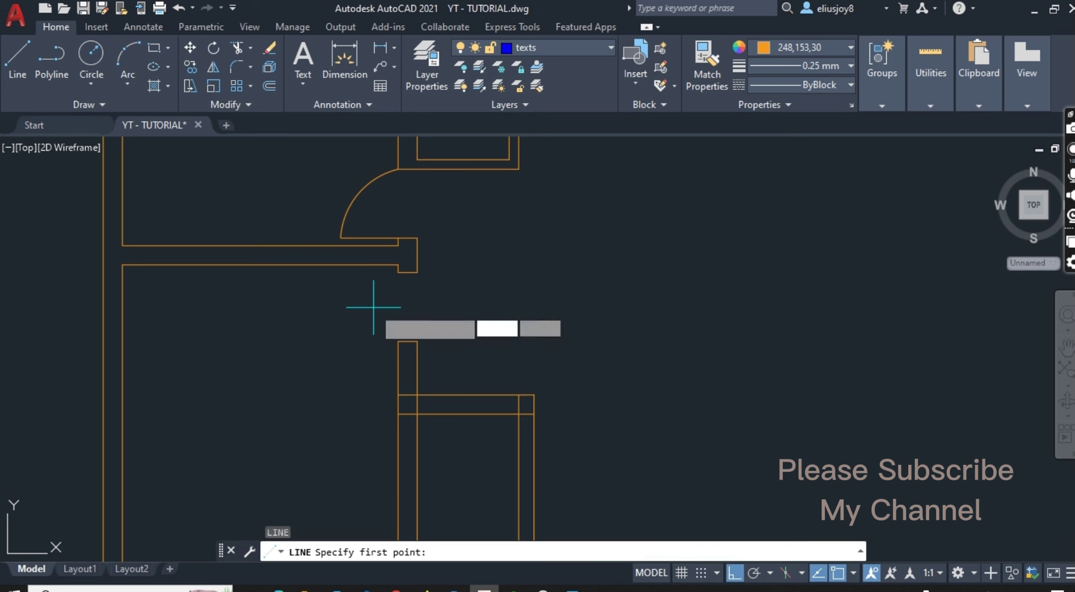
pyautogui.scroll(4, 375, 291)
pyautogui.click(426, 268)
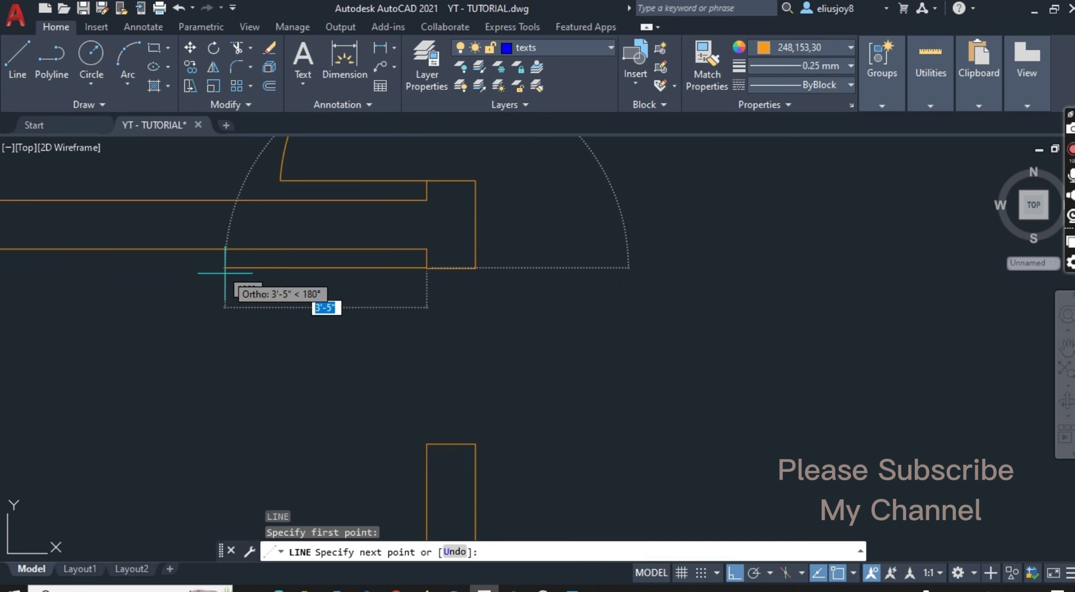
pyautogui.write('2')
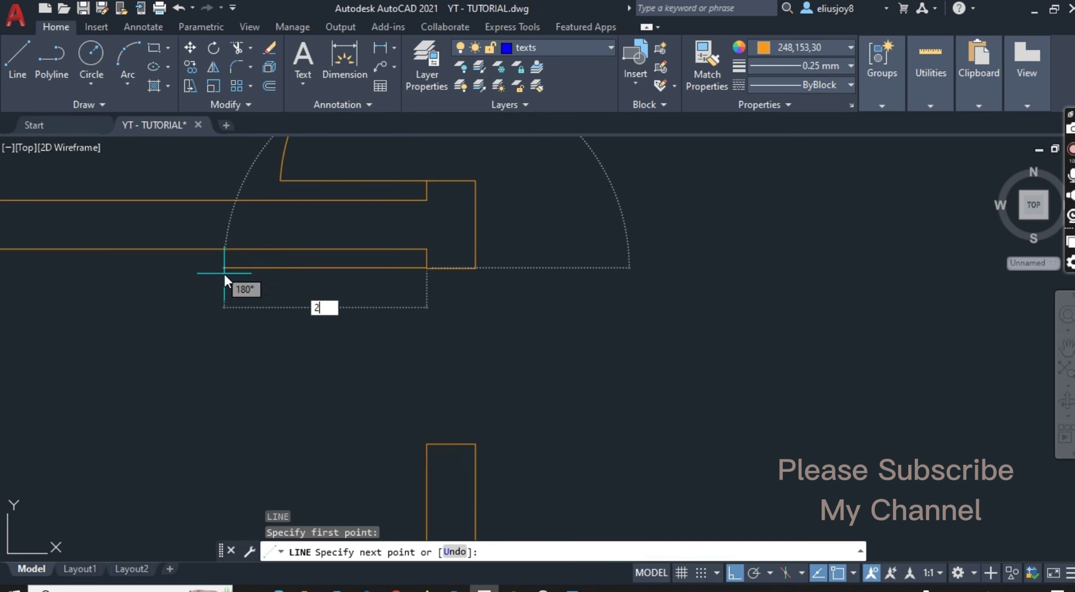
pyautogui.write("'-6")
pyautogui.press('Return')
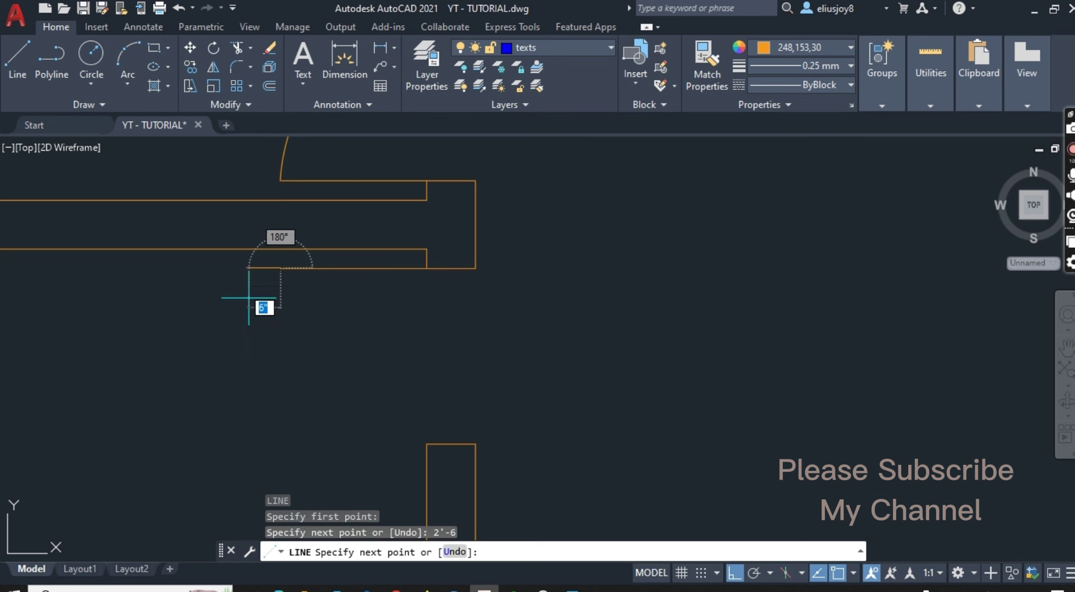
pyautogui.press('Return')
# Draw the door swing arc from the leaf's end to the opposite wall end
pyautogui.write('a')
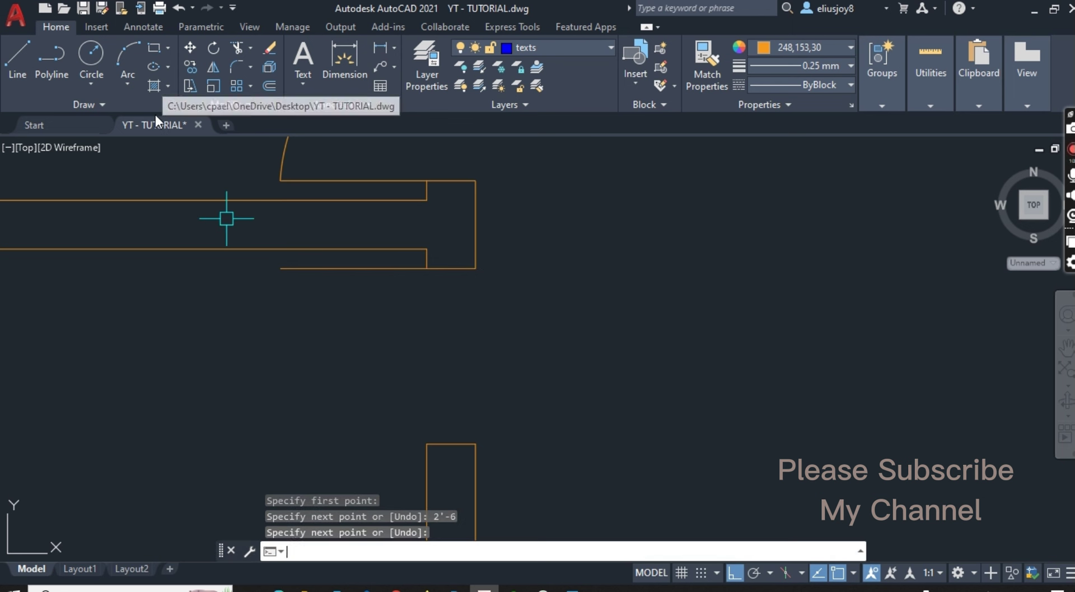
pyautogui.press('Return')
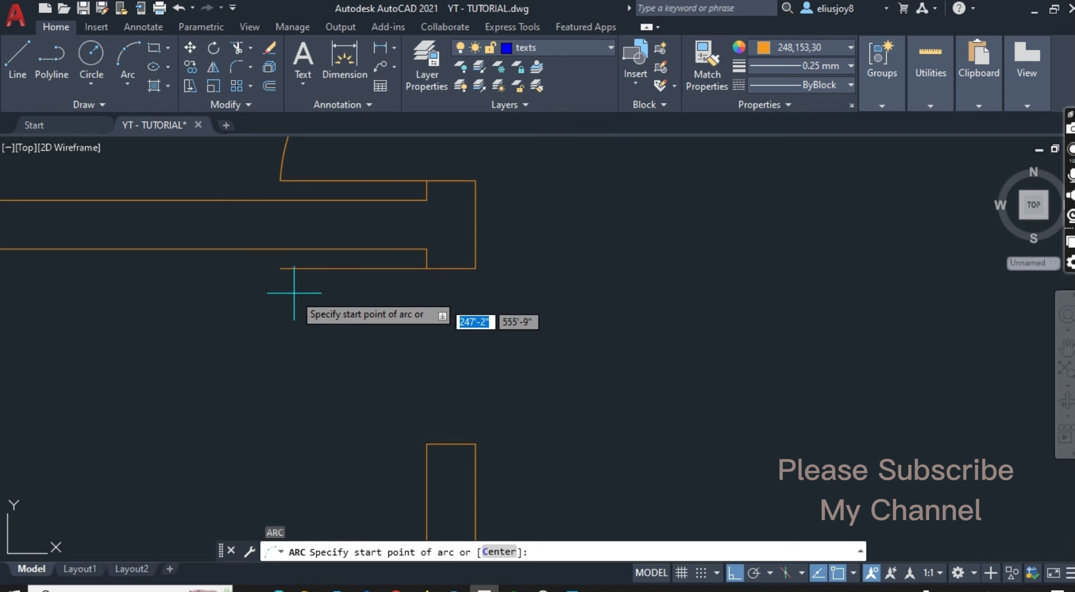
pyautogui.click(280, 268)
pyautogui.scroll(-2, 283, 268)
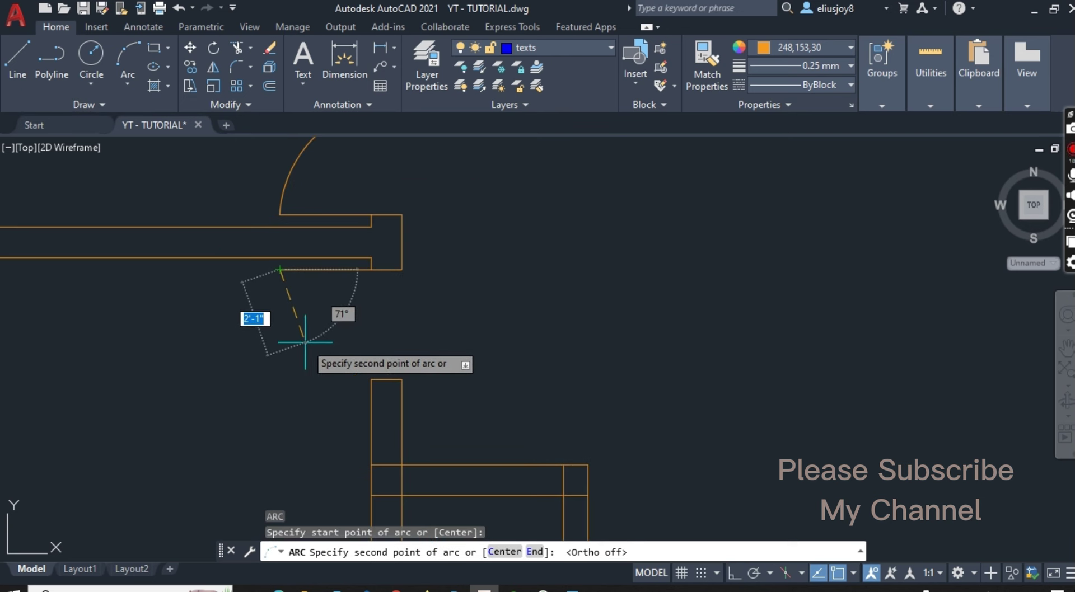
pyautogui.click(305, 342)
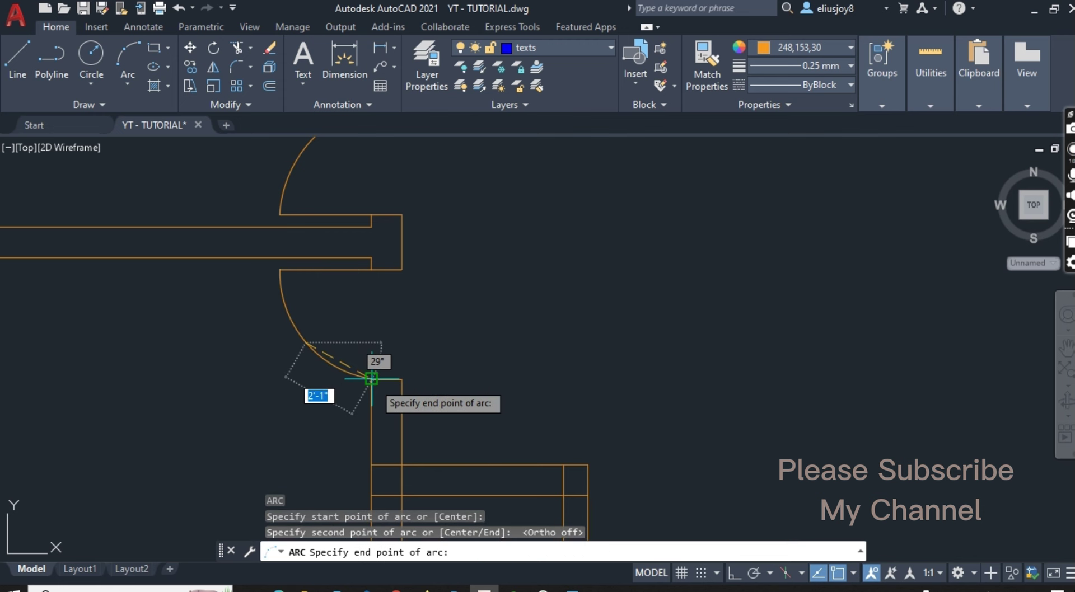
pyautogui.click(371, 379)
pyautogui.press('Return')
pyautogui.press('Escape')
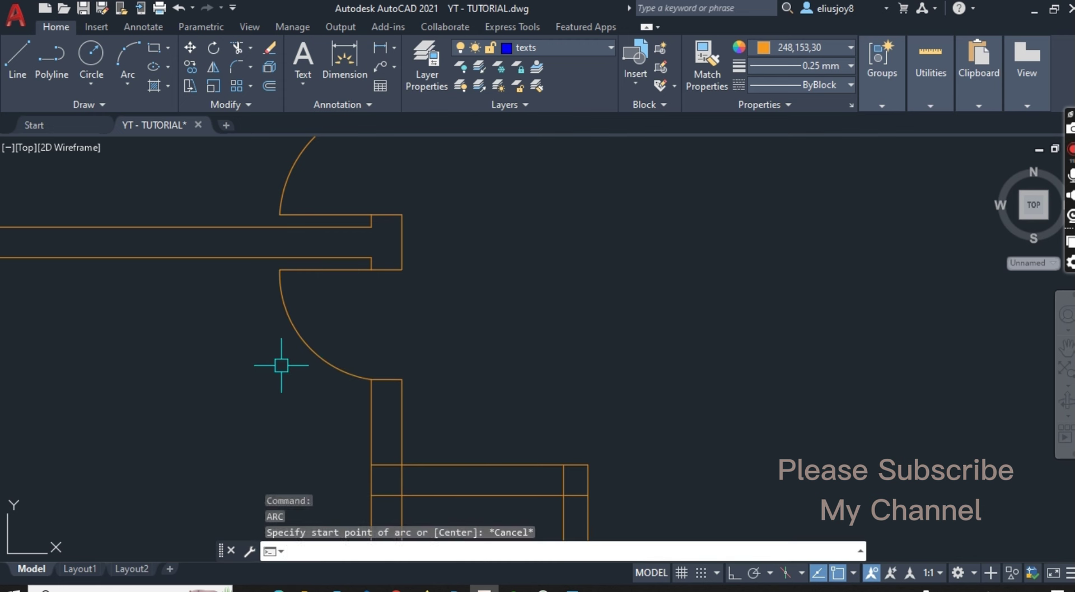
pyautogui.press('Escape')
pyautogui.press('Escape')
pyautogui.scroll(-3, 283, 364)
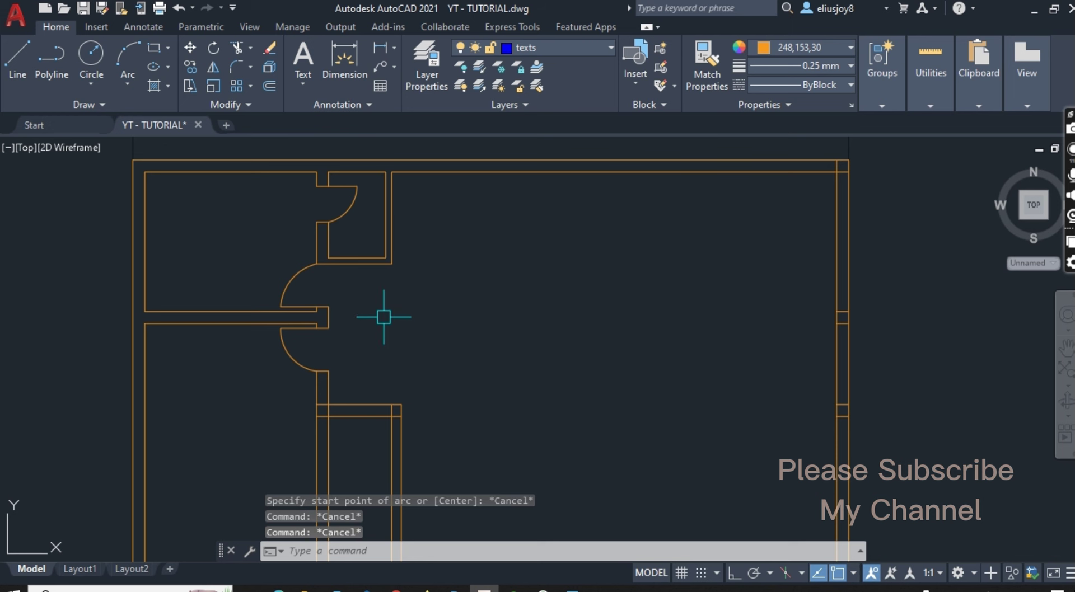
pyautogui.scroll(3, 313, 355)
pyautogui.scroll(-3, 296, 369)
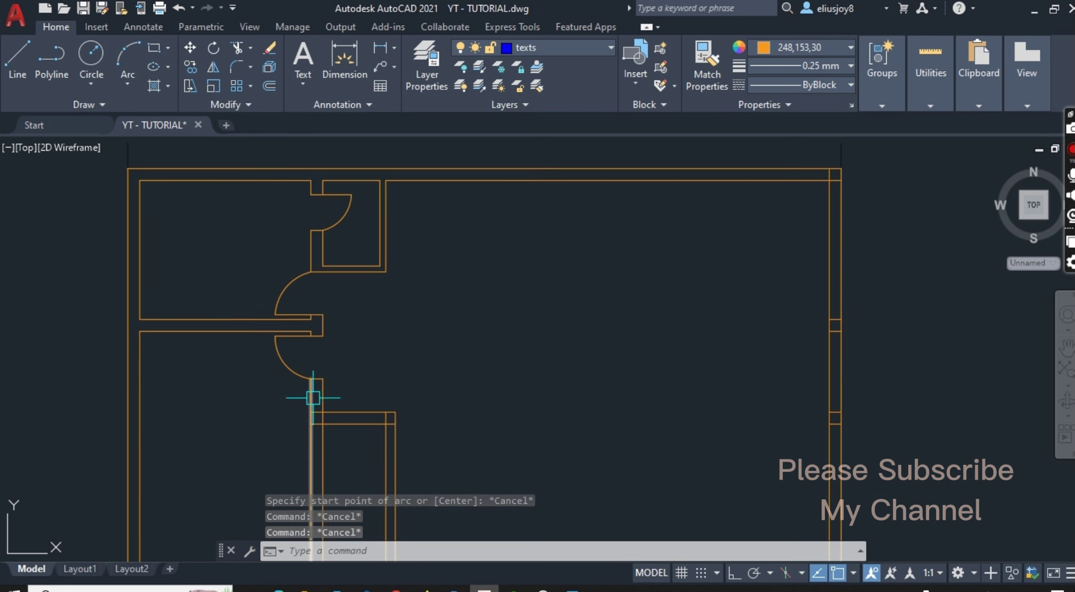
pyautogui.scroll(-2, 284, 250)
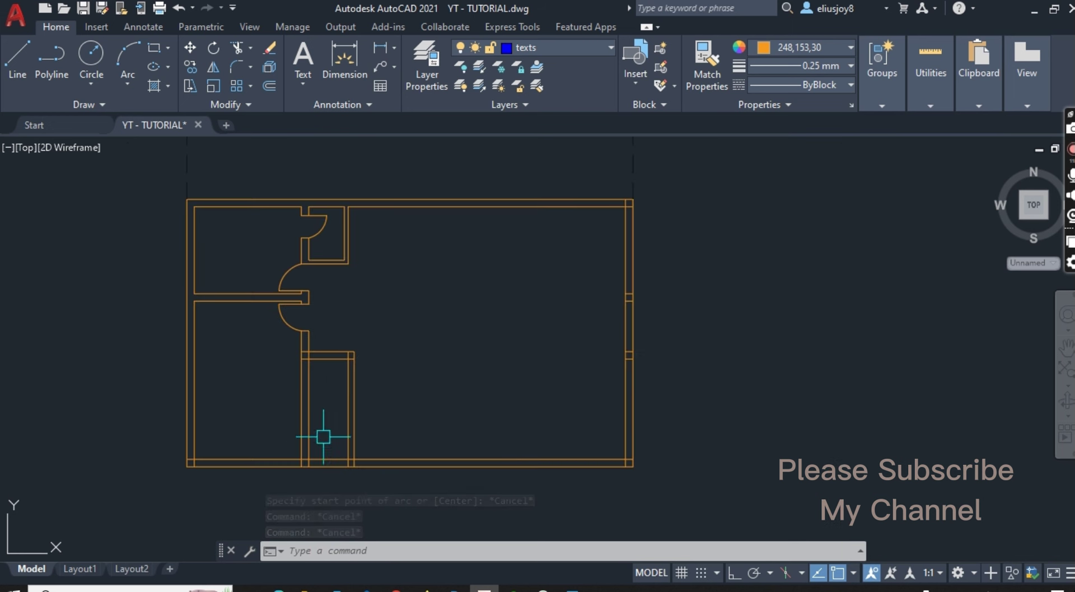
pyautogui.click(572, 589)
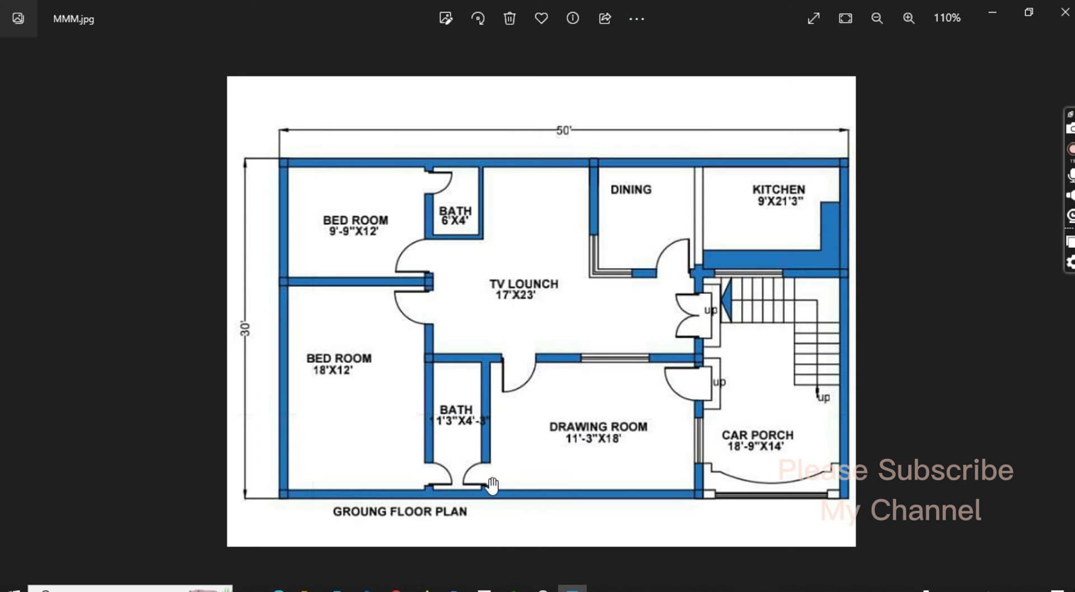
pyautogui.scroll(1, 463, 486)
pyautogui.scroll(1, 456, 496)
pyautogui.scroll(1, 438, 503)
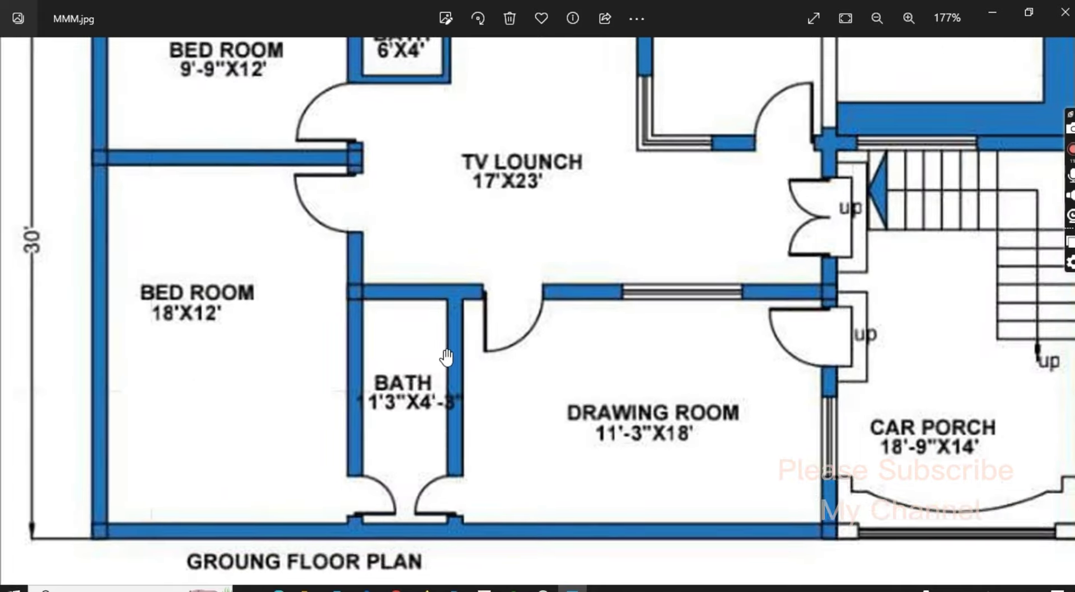
pyautogui.scroll(1, 386, 519)
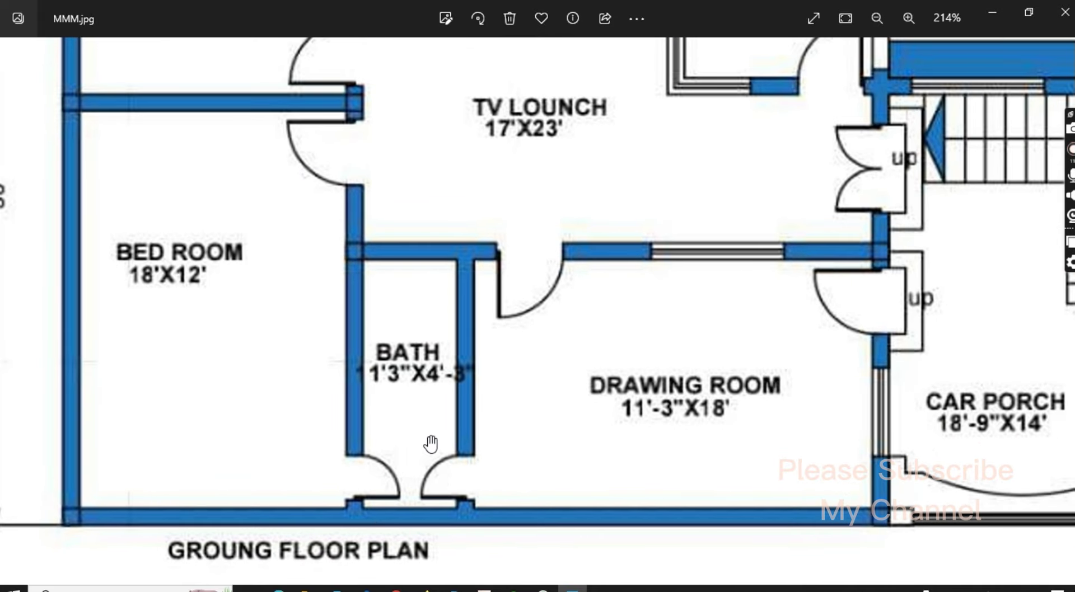
pyautogui.scroll(-2, 430, 444)
# Back in the drawing, try a 4" offset of the lower horizontal wall line, then cancel
pyautogui.moveTo(205, 589)
pyautogui.click(484, 587)
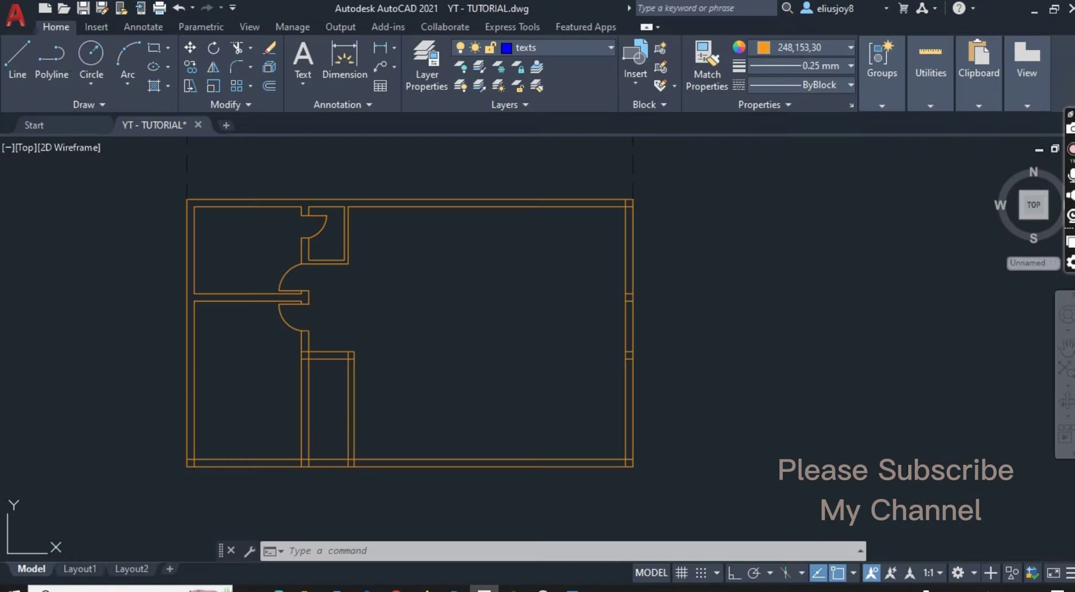
pyautogui.scroll(3, 328, 470)
pyautogui.scroll(2, 365, 470)
pyautogui.scroll(-3, 379, 442)
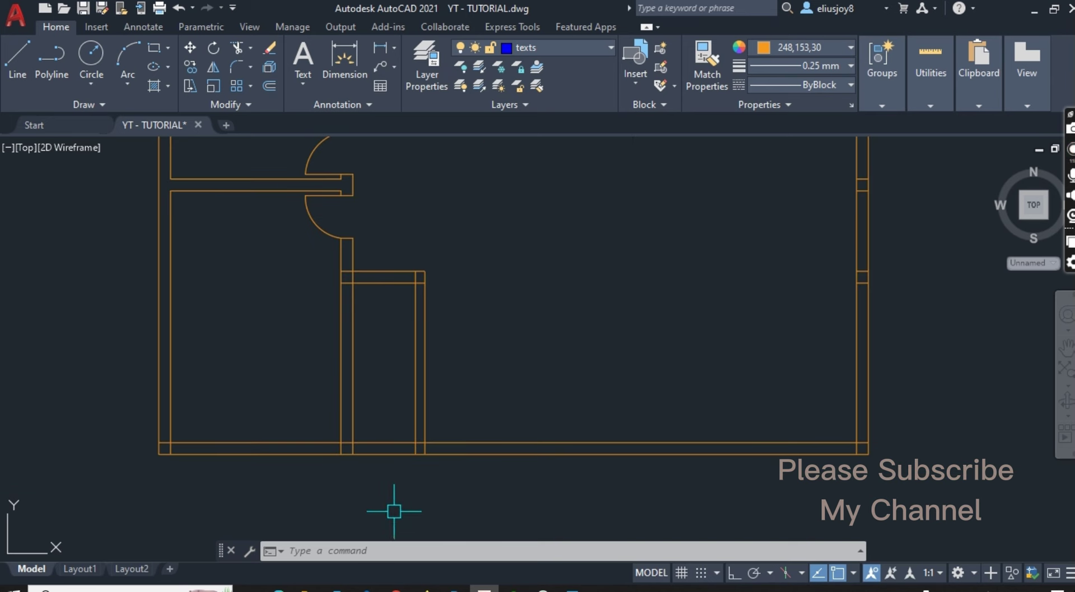
pyautogui.write('OF')
pyautogui.press('Return')
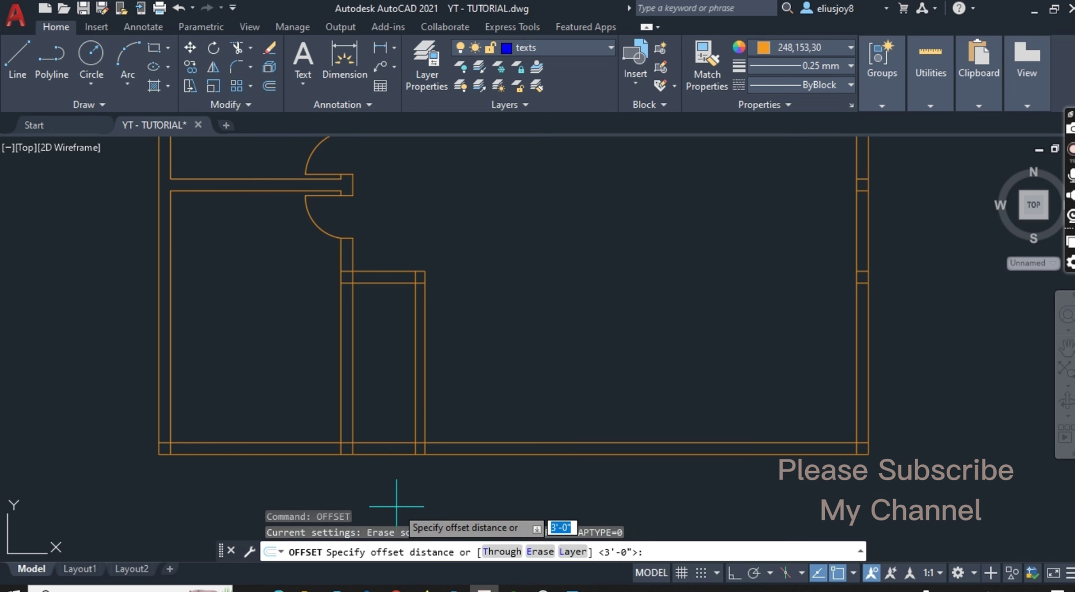
pyautogui.press('Return')
pyautogui.press('Return')
pyautogui.scroll(3, 377, 408)
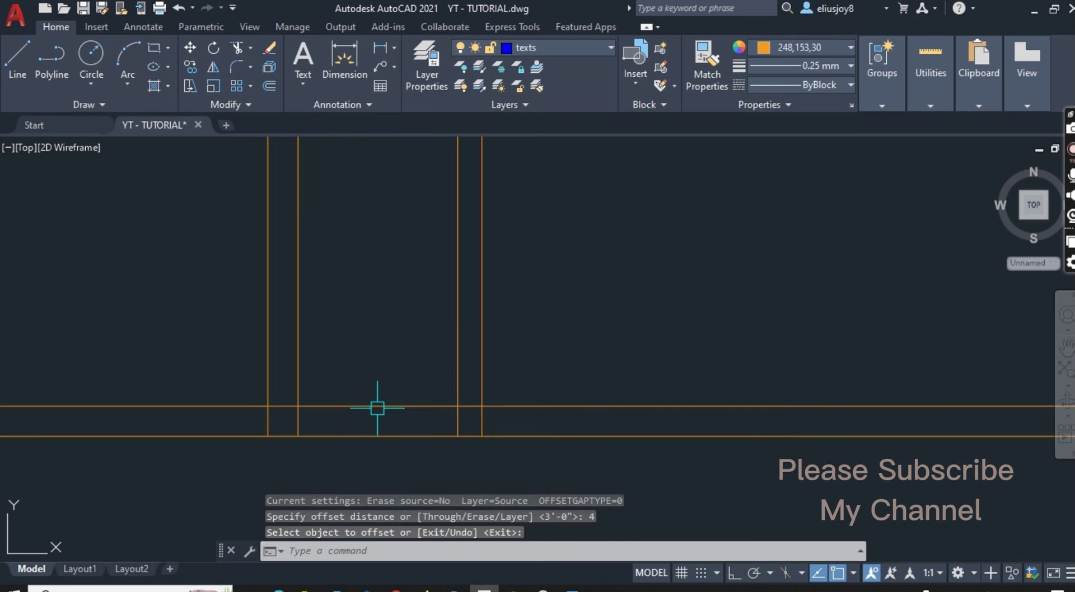
pyautogui.click(378, 405)
pyautogui.click(380, 322)
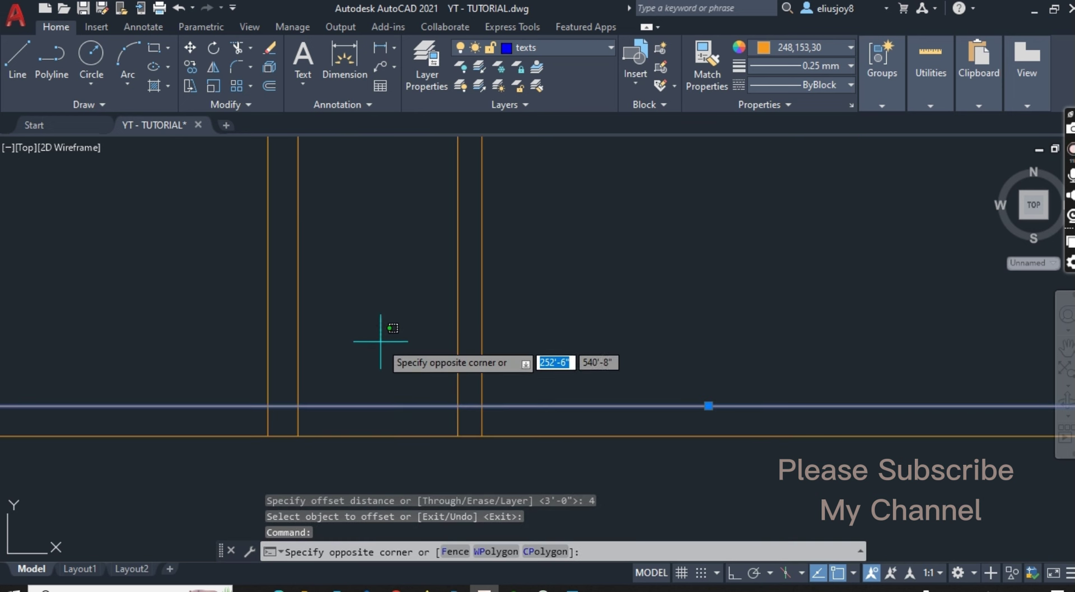
pyautogui.press('Escape')
pyautogui.press('Escape')
pyautogui.press('Escape')
pyautogui.press('Escape')
# Offset the lower horizontal wall line 4" upward
pyautogui.write('o')
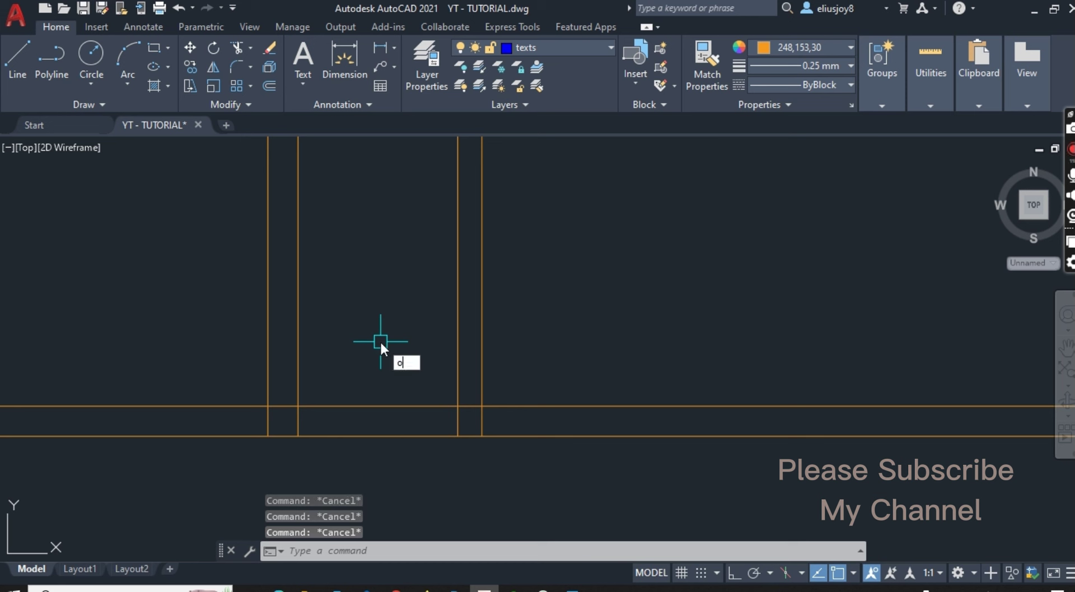
pyautogui.write('f')
pyautogui.press('Return')
pyautogui.press('Return')
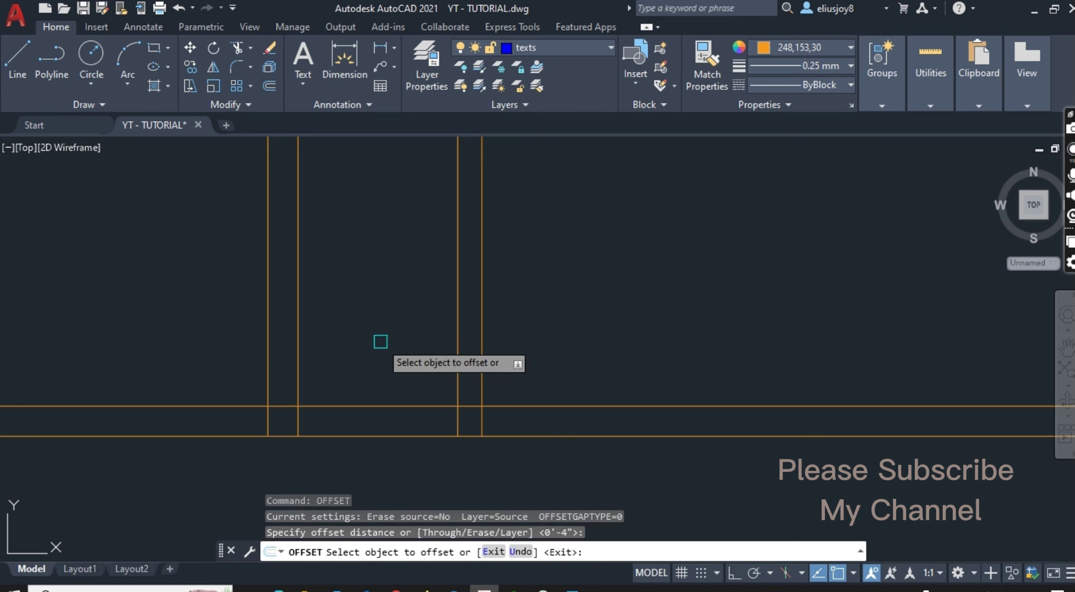
pyautogui.click(374, 405)
pyautogui.click(393, 252)
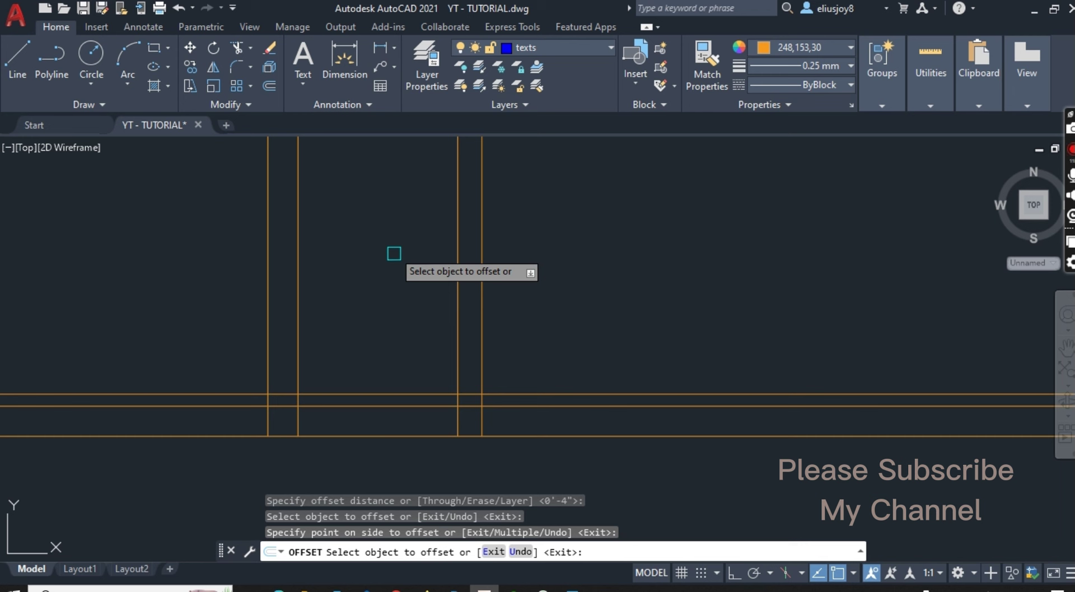
pyautogui.press('Escape')
pyautogui.press('Escape')
pyautogui.press('Escape')
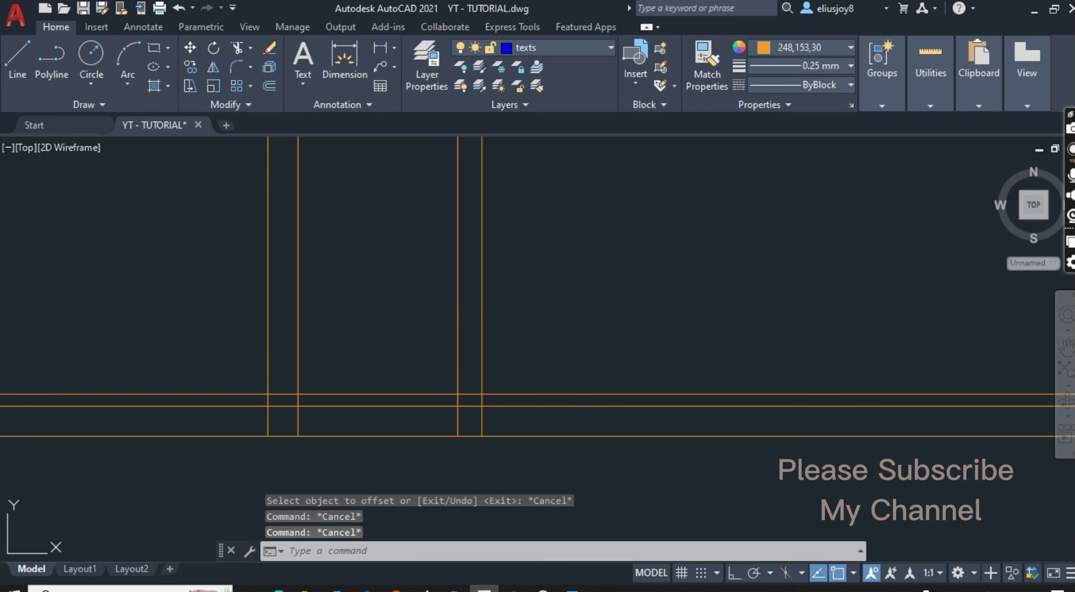
# Trim the short line pieces between the left, right and inner column verticals
pyautogui.write('tr')
pyautogui.press('Return')
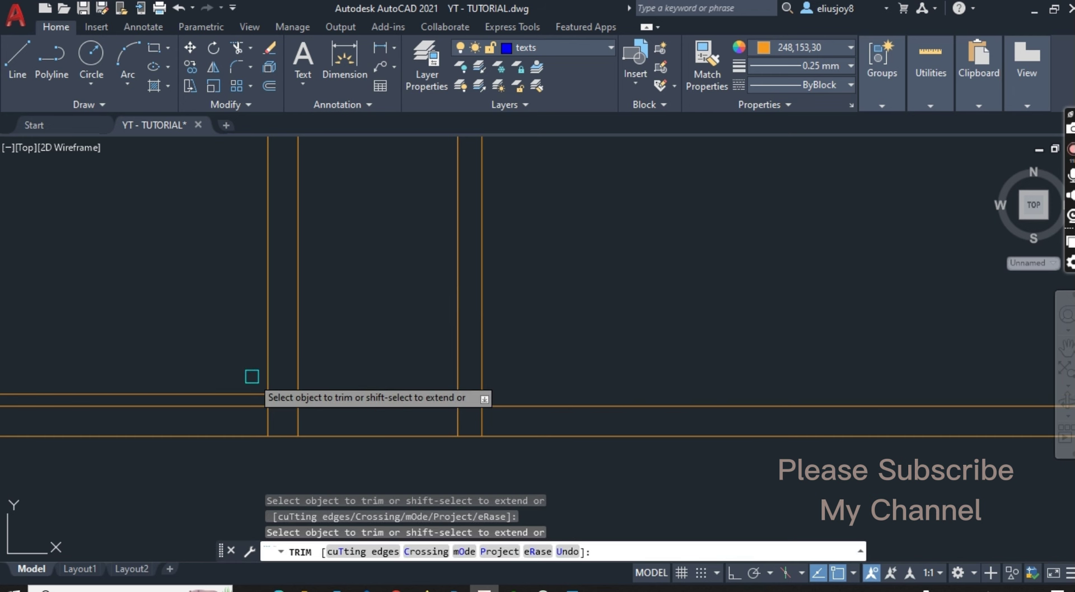
pyautogui.scroll(2, 288, 416)
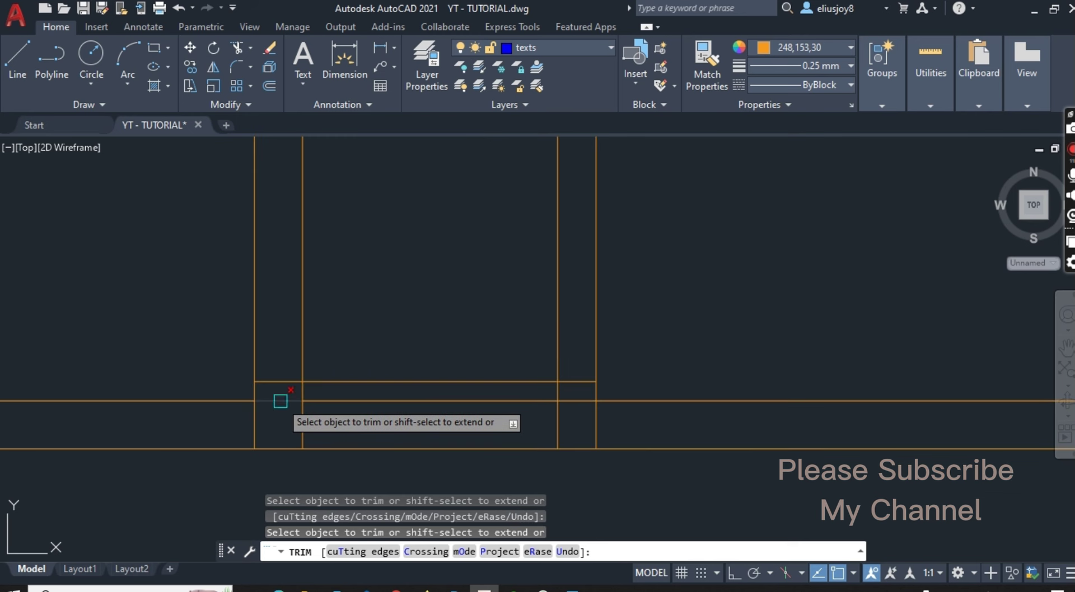
pyautogui.click(280, 400)
pyautogui.click(566, 400)
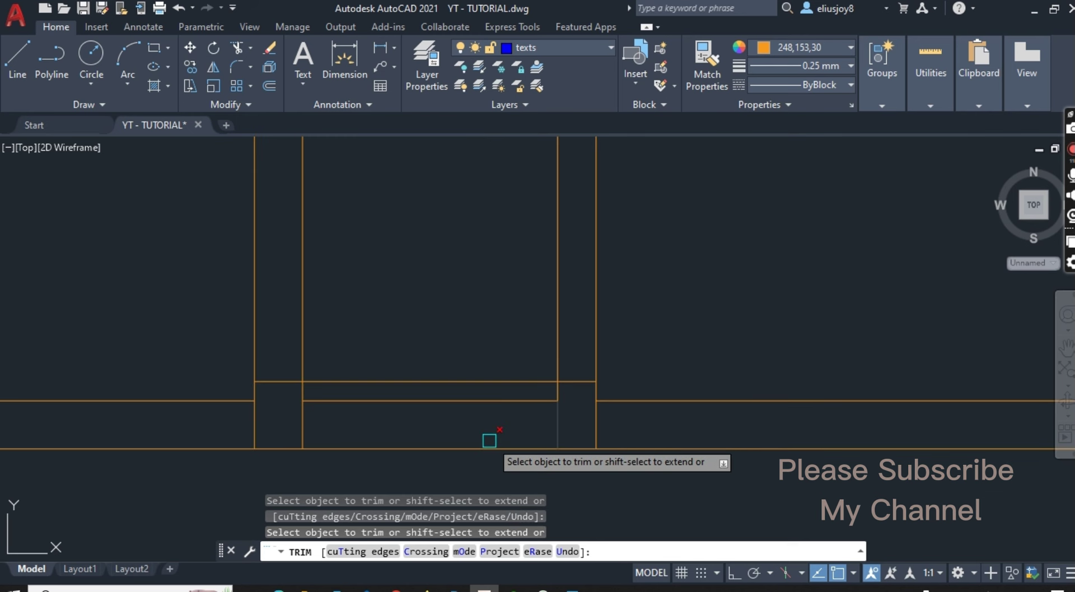
pyautogui.scroll(-2, 413, 464)
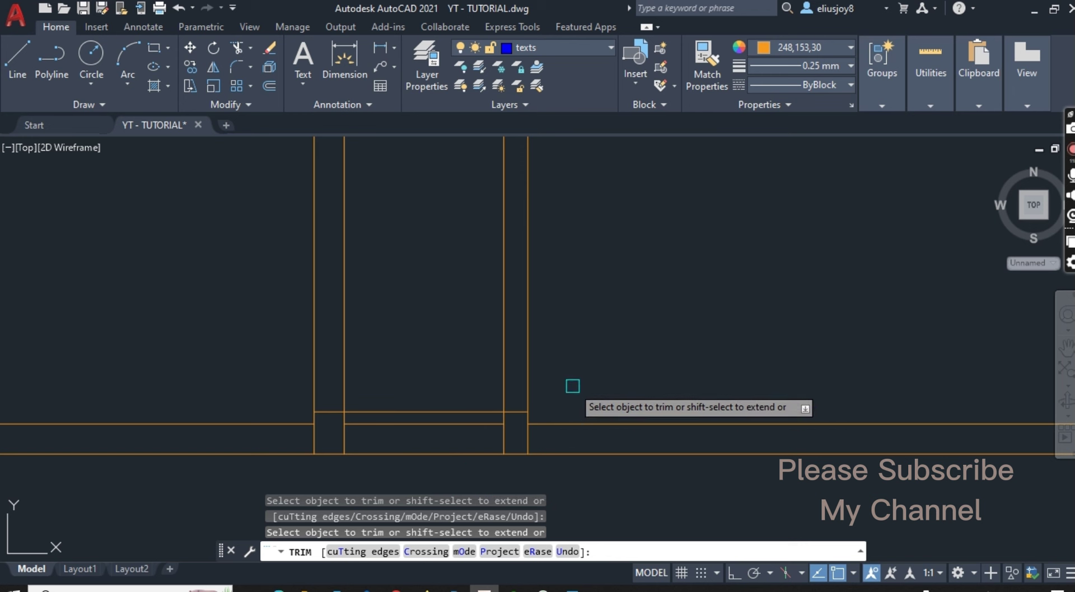
pyautogui.click(457, 410)
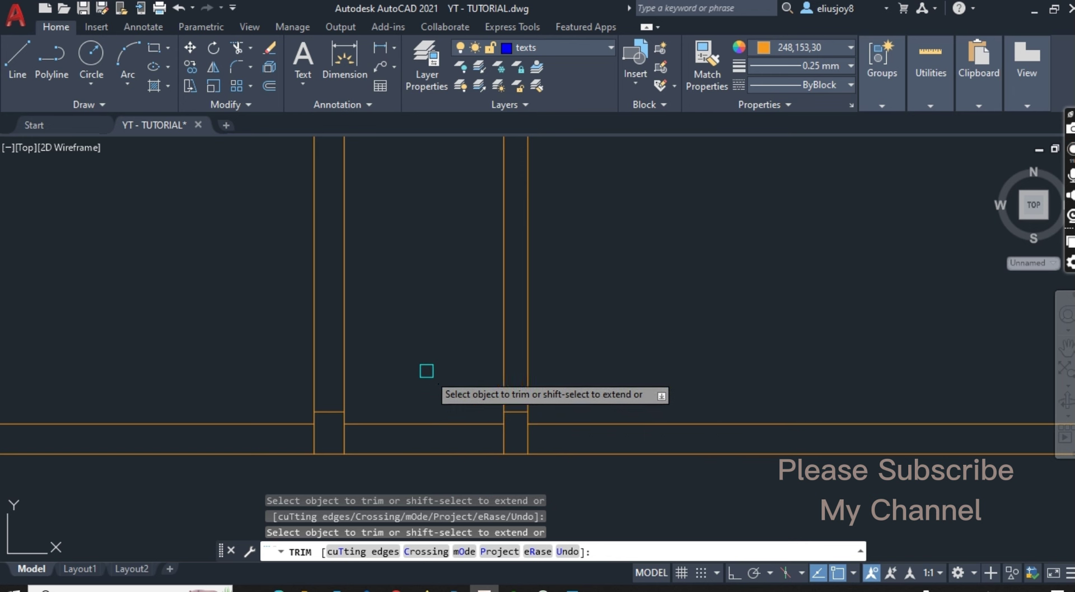
pyautogui.scroll(-2, 414, 403)
pyautogui.press('Escape')
pyautogui.press('Escape')
pyautogui.press('Escape')
pyautogui.press('Escape')
pyautogui.write('O')
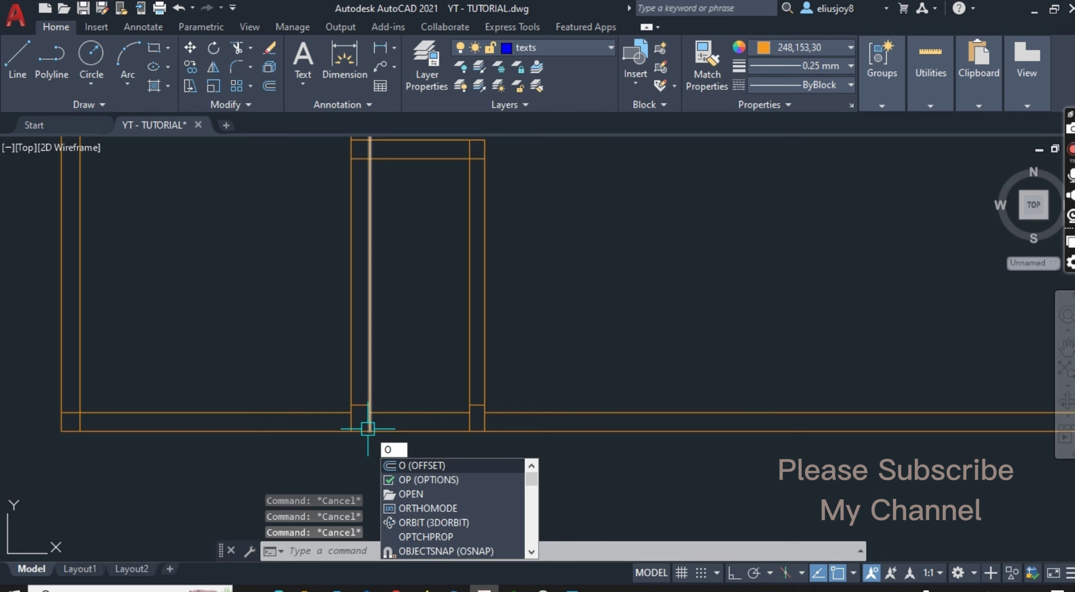
# Offset the left and right columns' short cross lines 2'-6" upward
pyautogui.write('ff')
pyautogui.press('Return')
pyautogui.write('2')
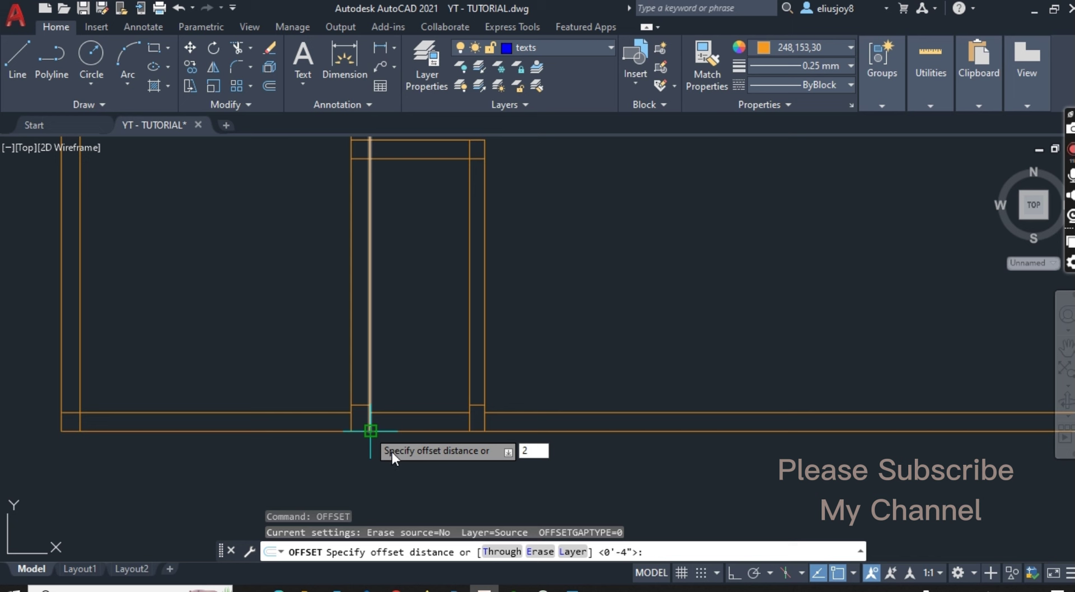
pyautogui.write("'-6")
pyautogui.press('Return')
pyautogui.scroll(4, 358, 412)
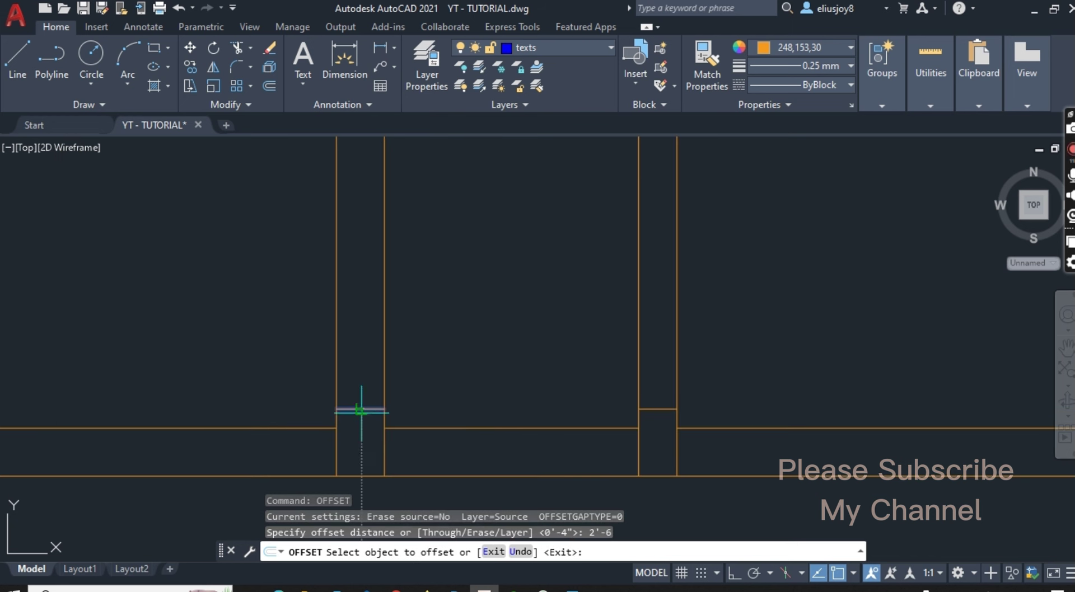
pyautogui.click(361, 411)
pyautogui.click(369, 280)
pyautogui.click(655, 408)
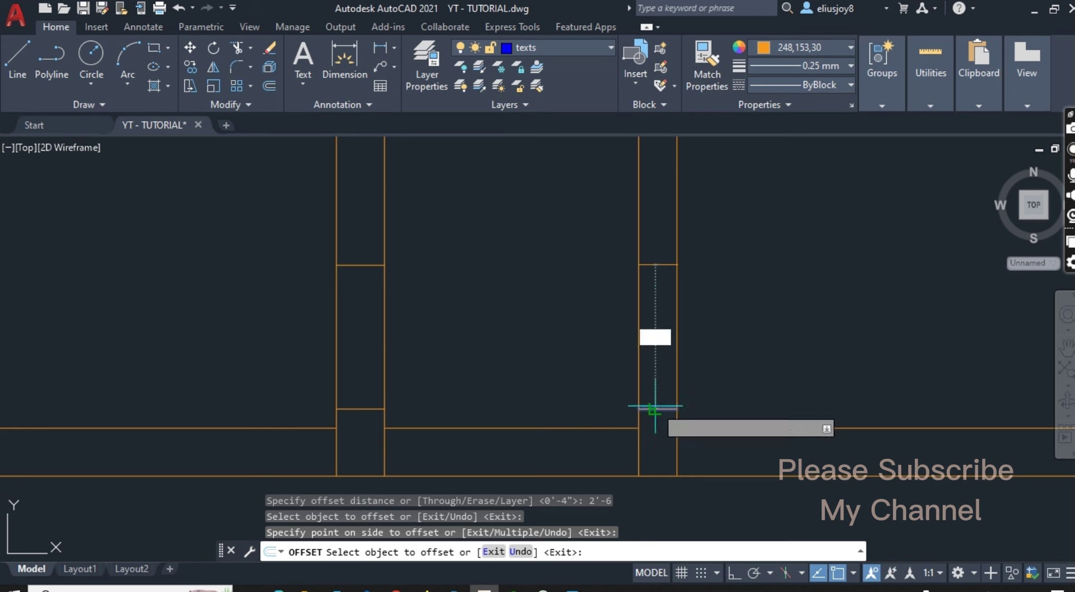
pyautogui.click(667, 283)
pyautogui.press('Escape')
pyautogui.press('Escape')
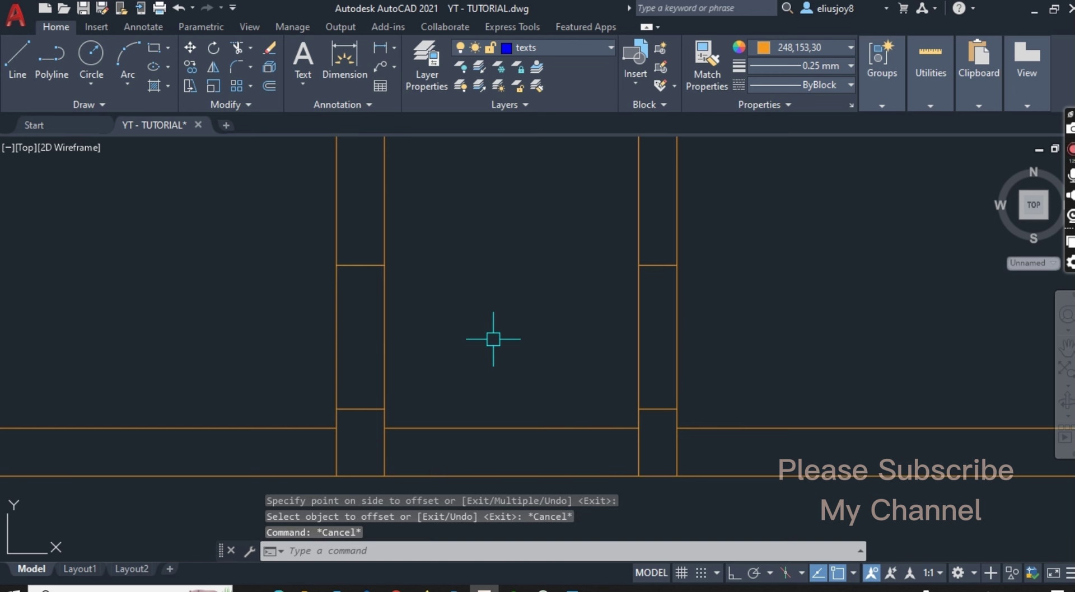
pyautogui.write('tr')
pyautogui.press('Return')
# Fence-trim both columns' middle wall lines and remove leftover junction pieces near the door arc
pyautogui.moveTo(405, 343); pyautogui.dragTo(313, 347)
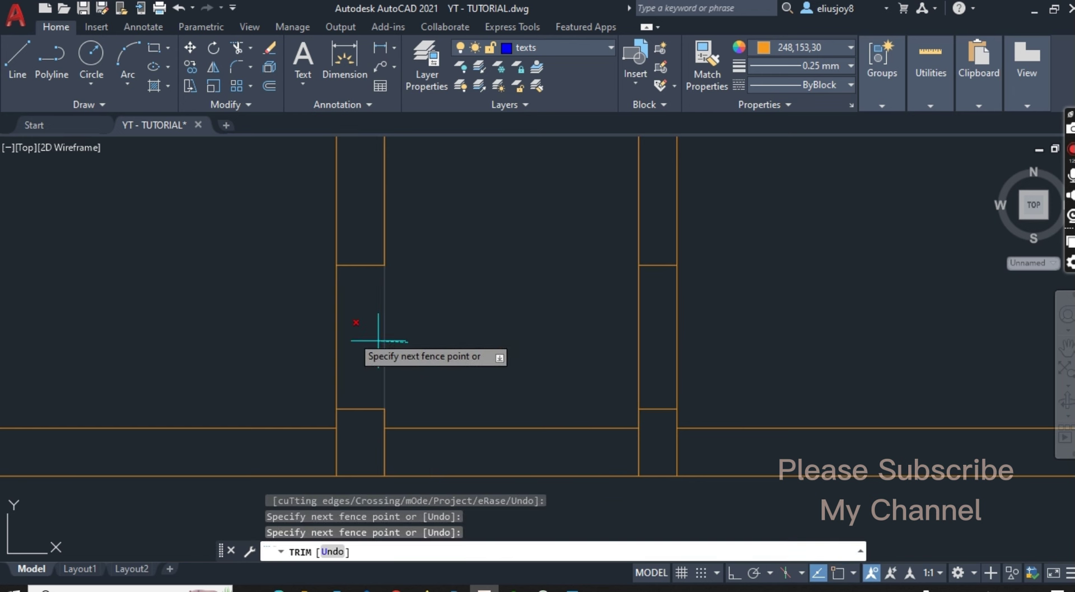
pyautogui.moveTo(714, 331)
pyautogui.mouseDown()
pyautogui.moveTo(569, 314)
pyautogui.moveTo(460, 340)
pyautogui.mouseUp()
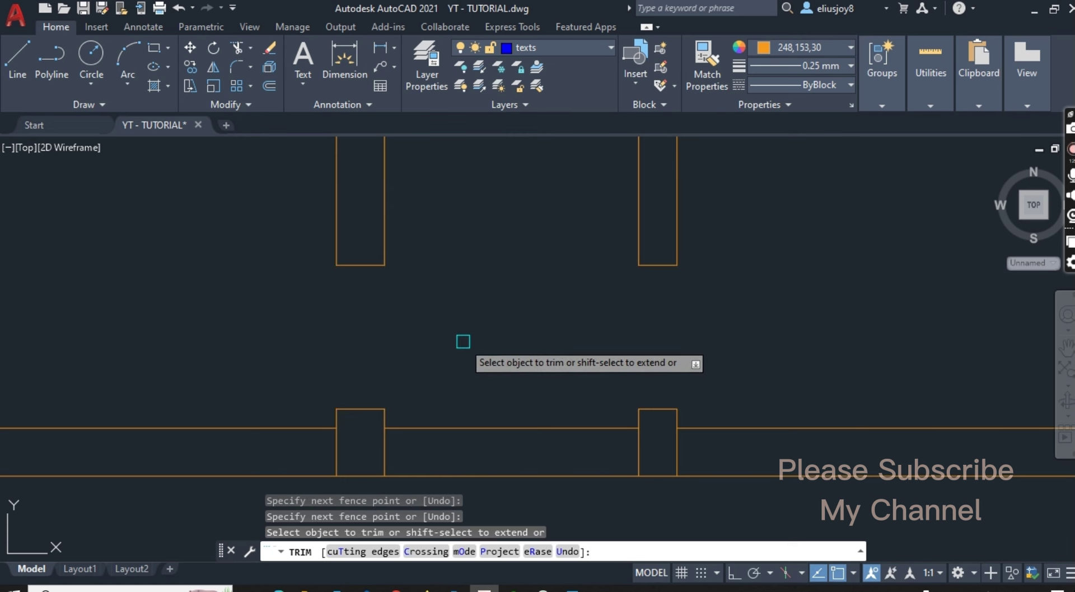
pyautogui.scroll(-6, 461, 364)
pyautogui.scroll(4, 451, 210)
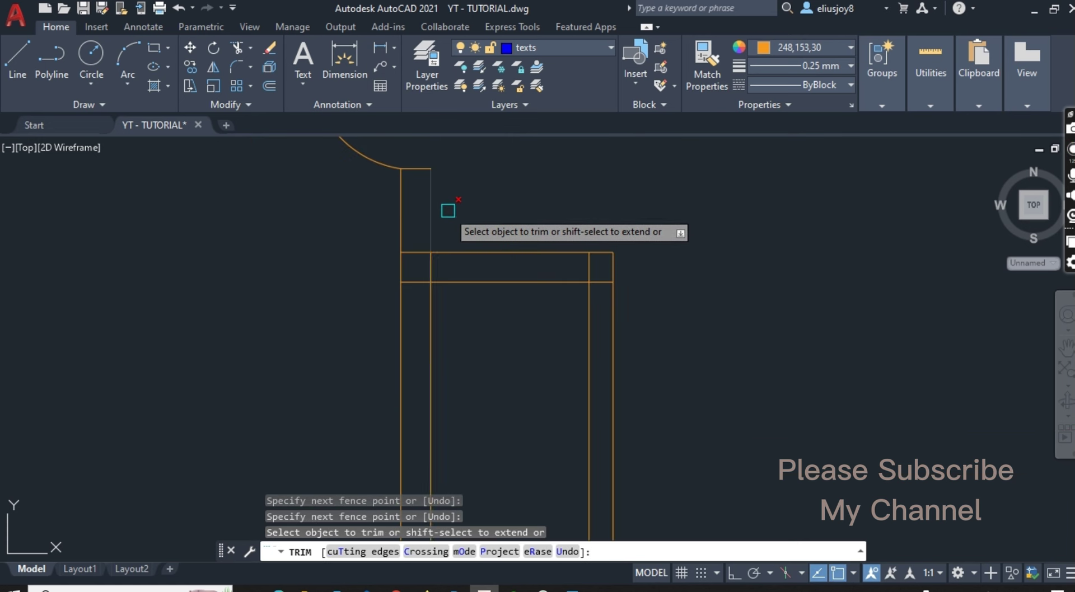
pyautogui.click(421, 249)
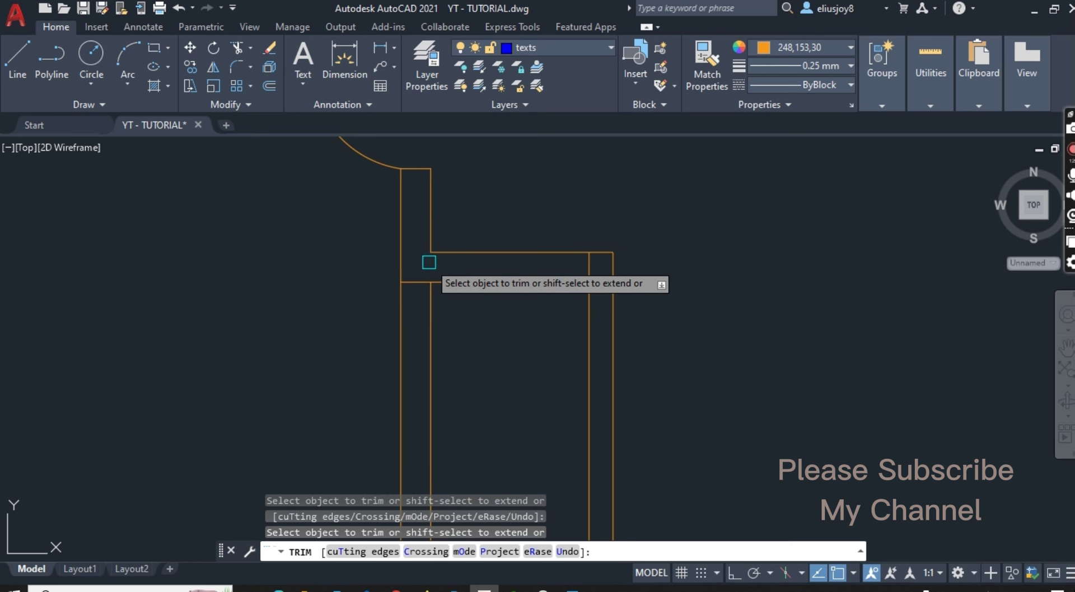
pyautogui.click(427, 261)
pyautogui.click(417, 277)
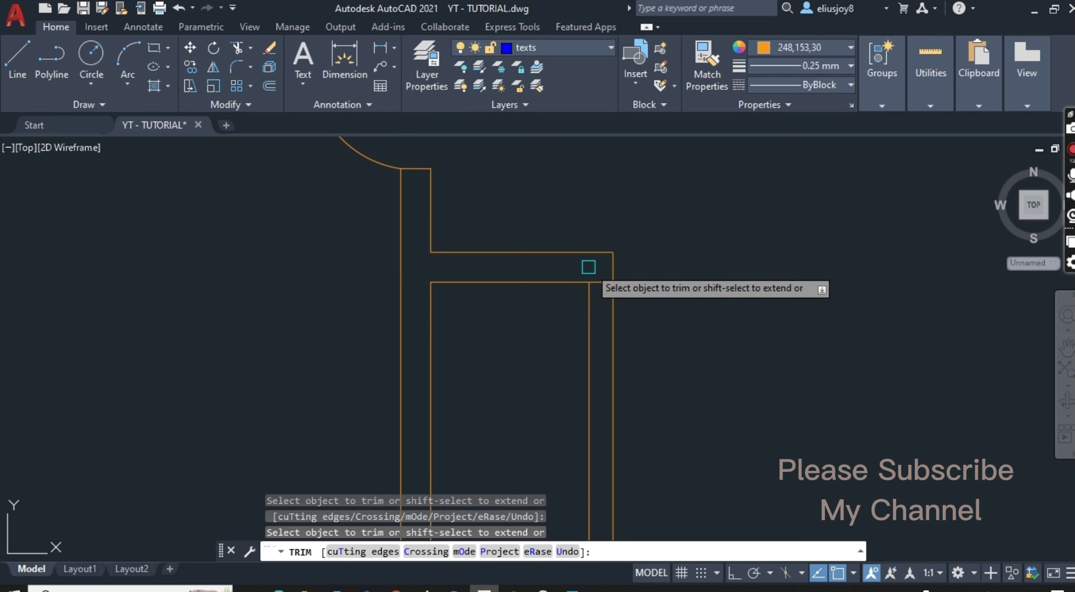
pyautogui.click(599, 282)
# Fence-trim across the right notch, then end the trim
pyautogui.scroll(-4, 503, 193)
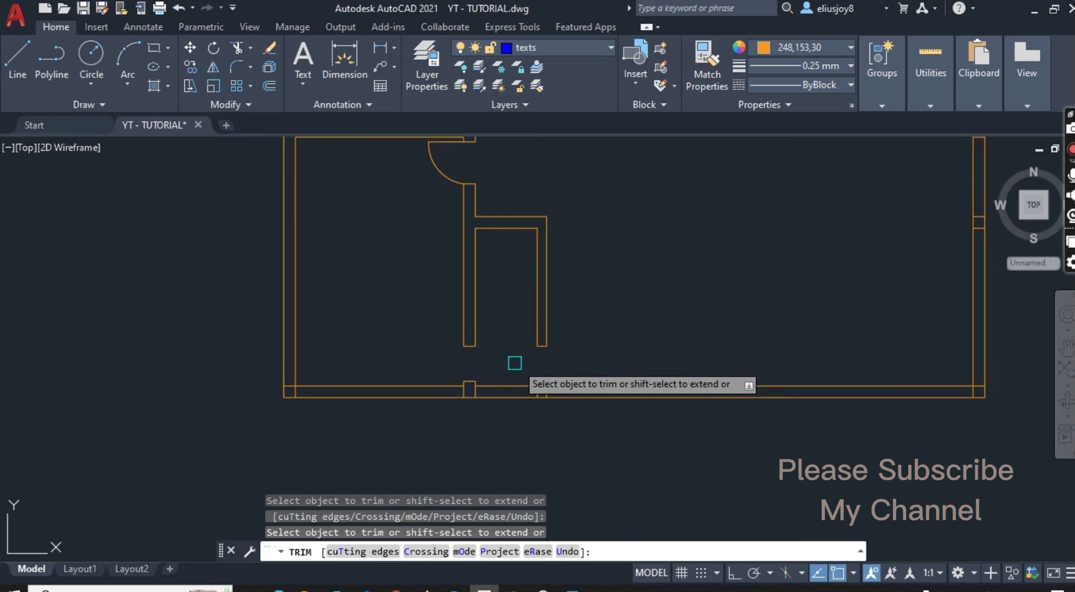
pyautogui.scroll(2, 512, 391)
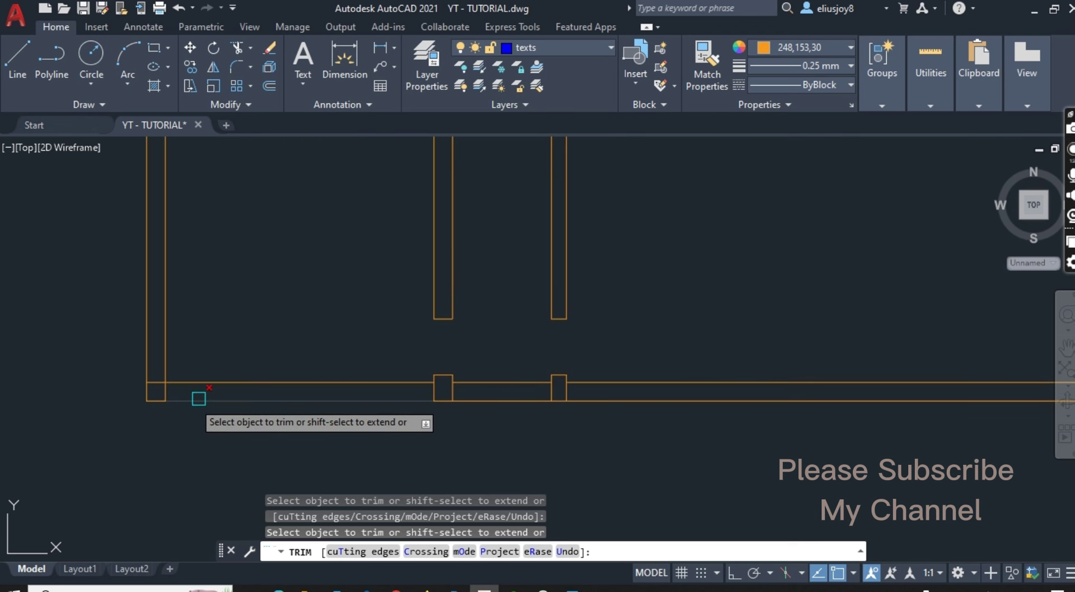
pyautogui.scroll(3, 156, 403)
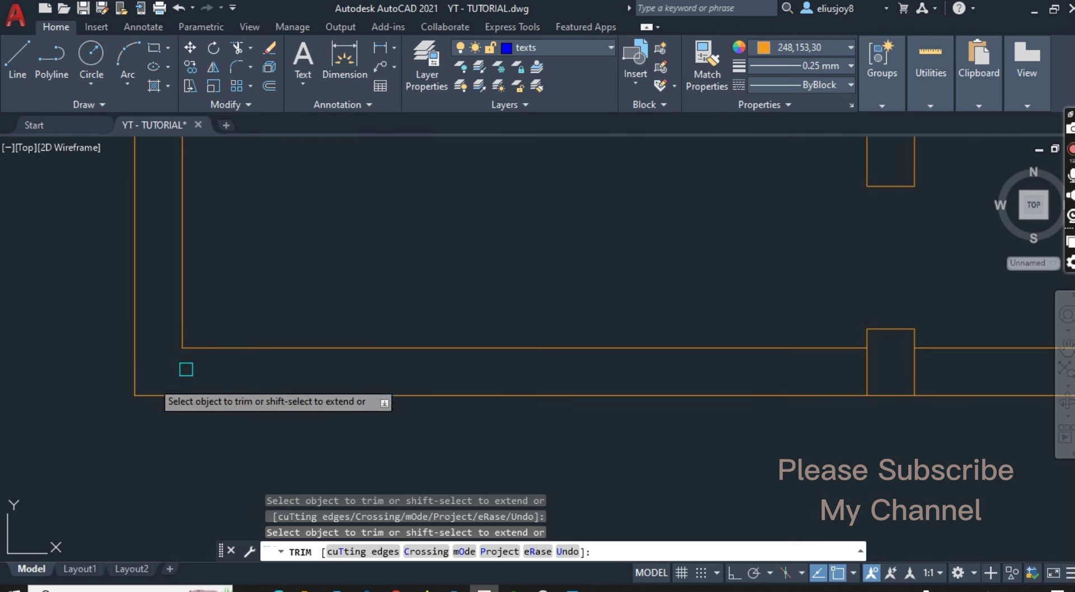
pyautogui.scroll(-4, 124, 426)
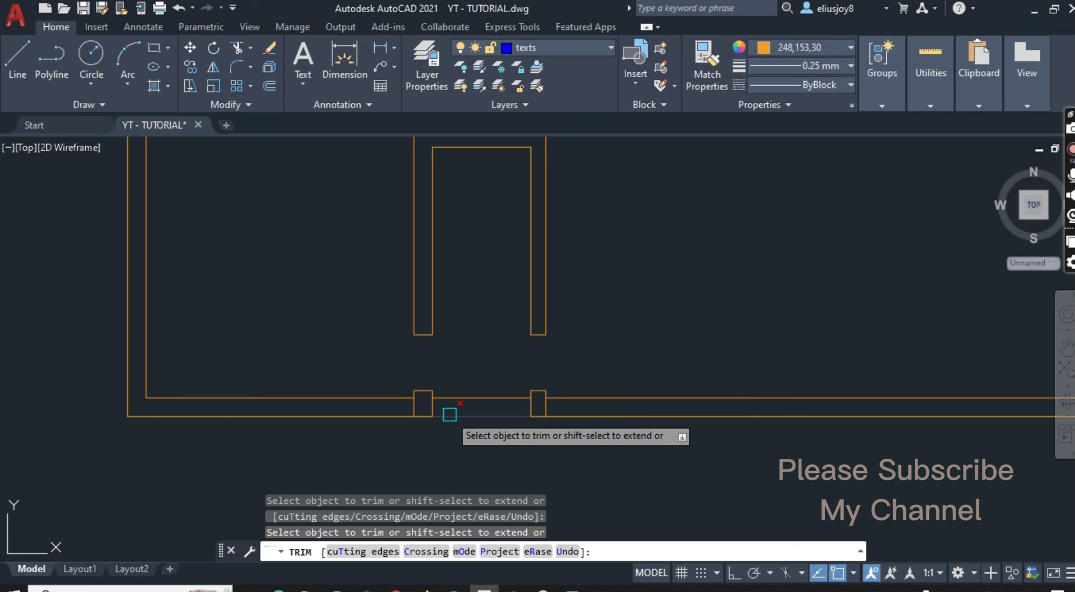
pyautogui.scroll(5, 414, 417)
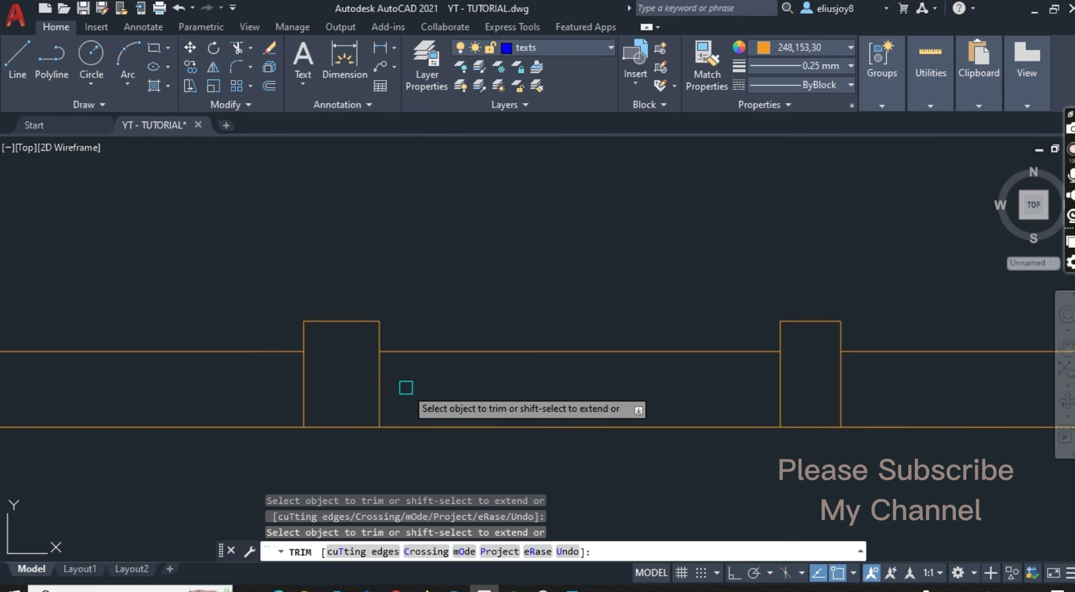
pyautogui.scroll(-4, 406, 387)
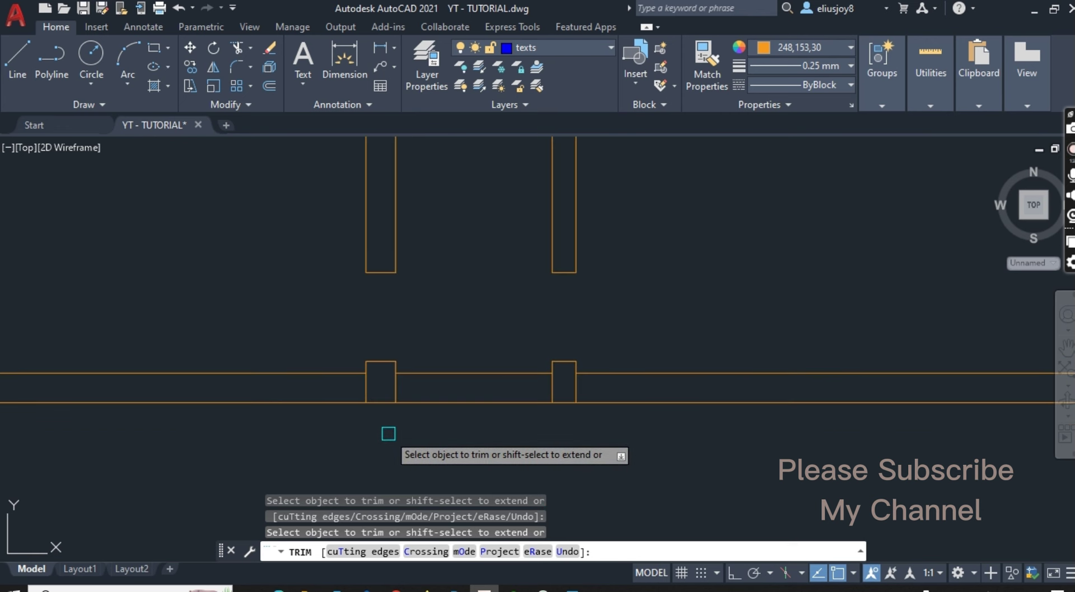
pyautogui.scroll(4, 388, 434)
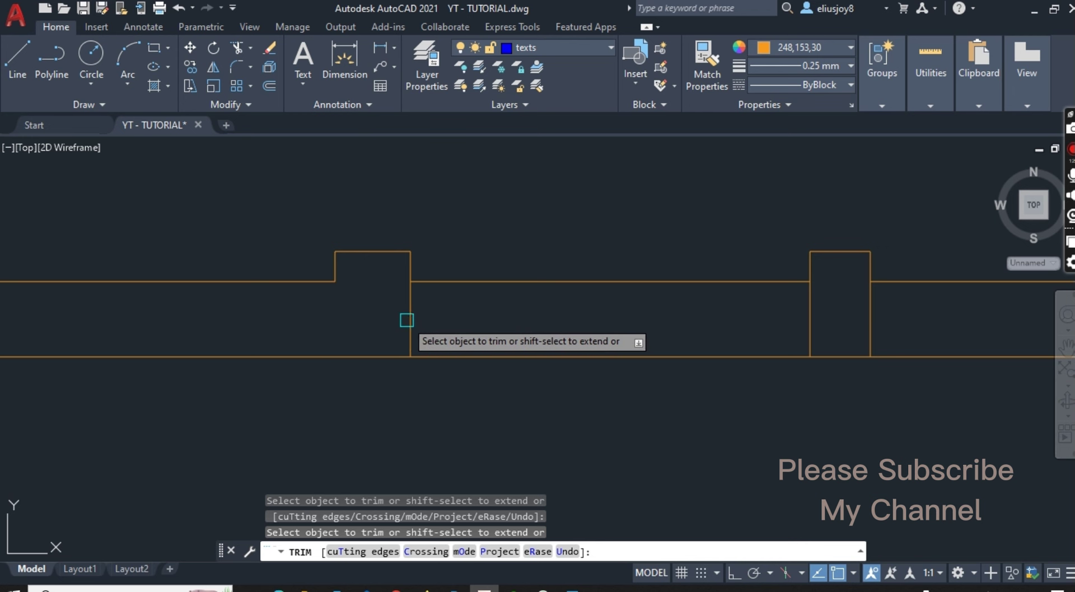
pyautogui.click(927, 327)
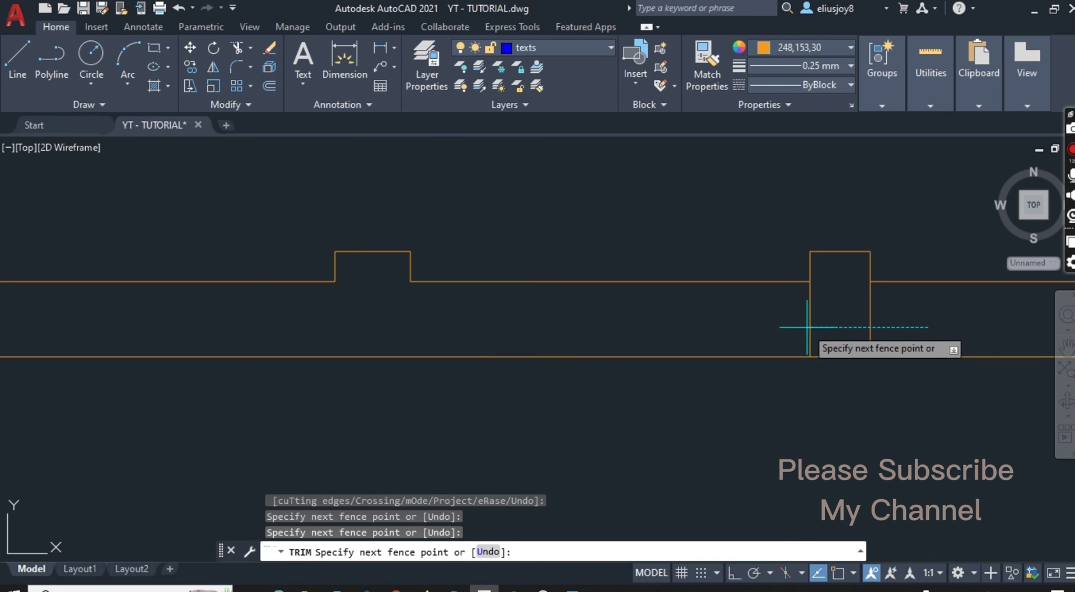
pyautogui.press('Return')
pyautogui.scroll(-4, 443, 455)
pyautogui.press('Escape')
pyautogui.press('Escape')
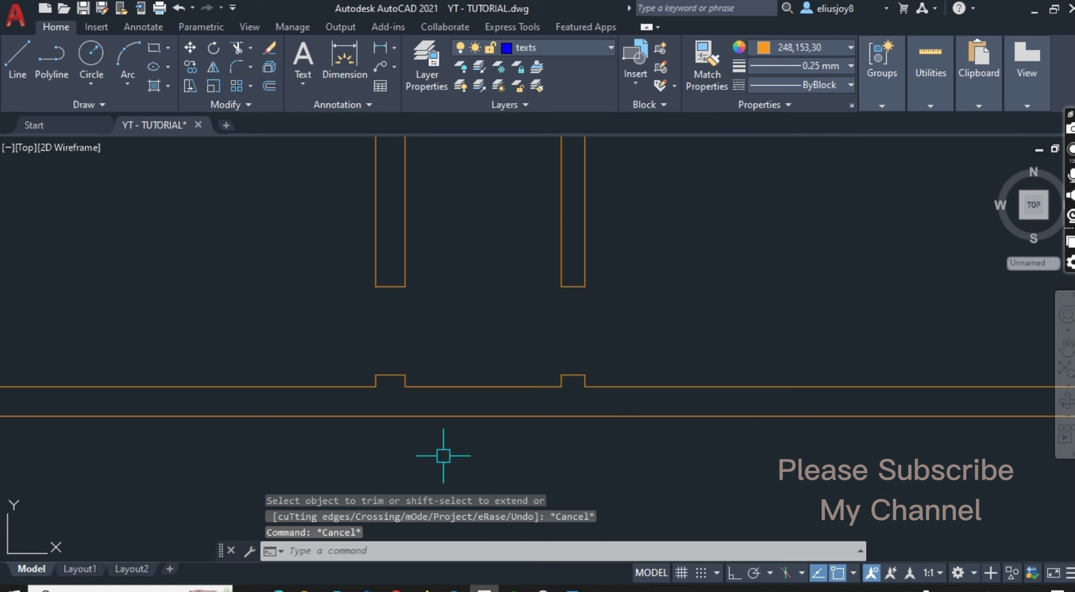
pyautogui.press('Escape')
pyautogui.press('Escape')
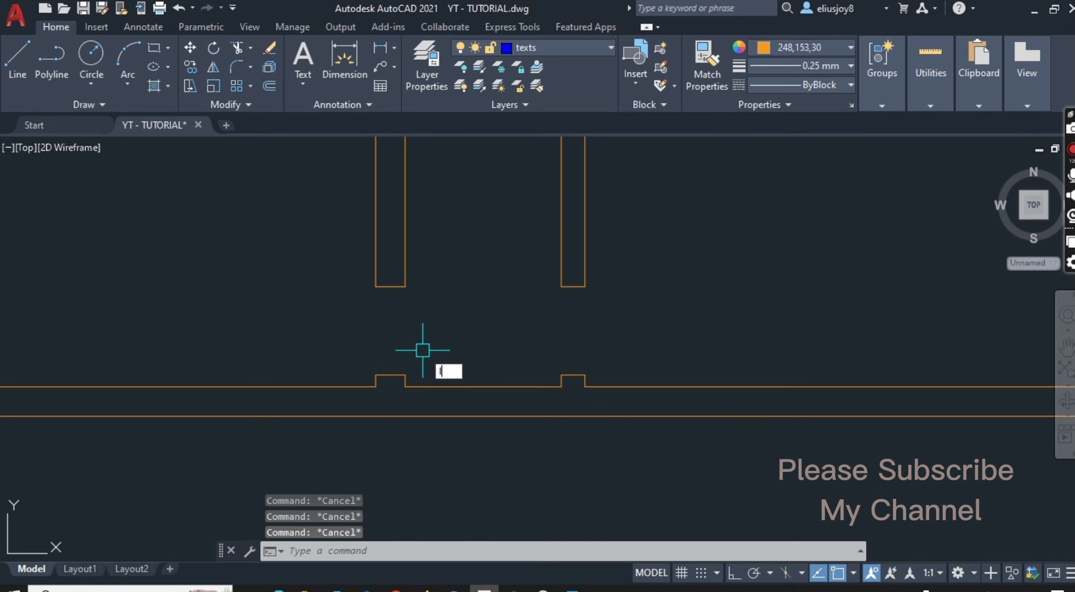
# Compare the drawing with the reference floor plan image
pyautogui.press('Return')
pyautogui.click(571, 588)
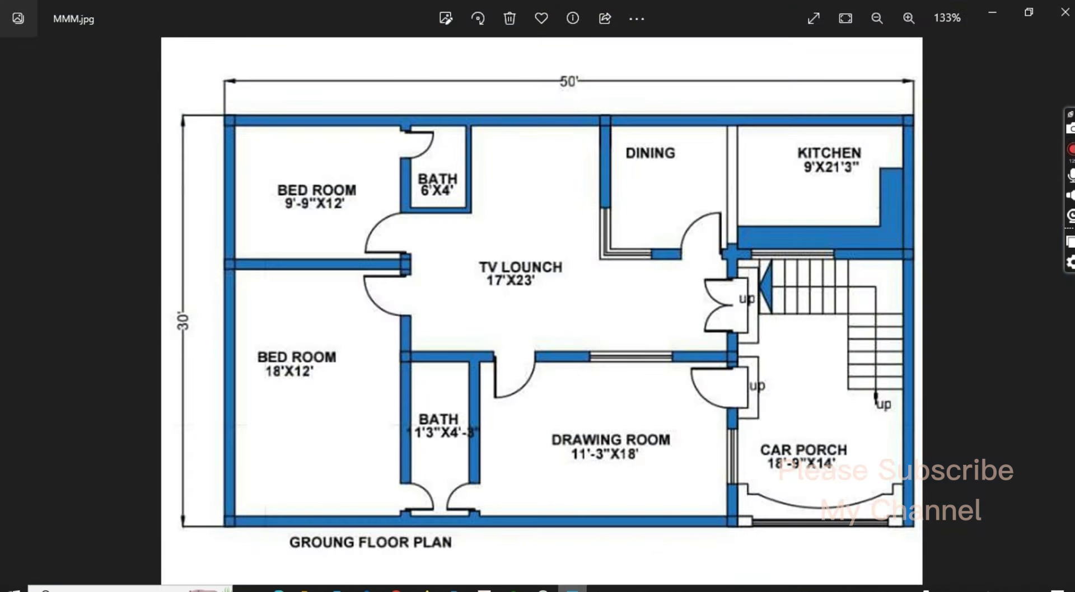
pyautogui.hotkey('alt', 'Tab')
pyautogui.scroll(3, 425, 381)
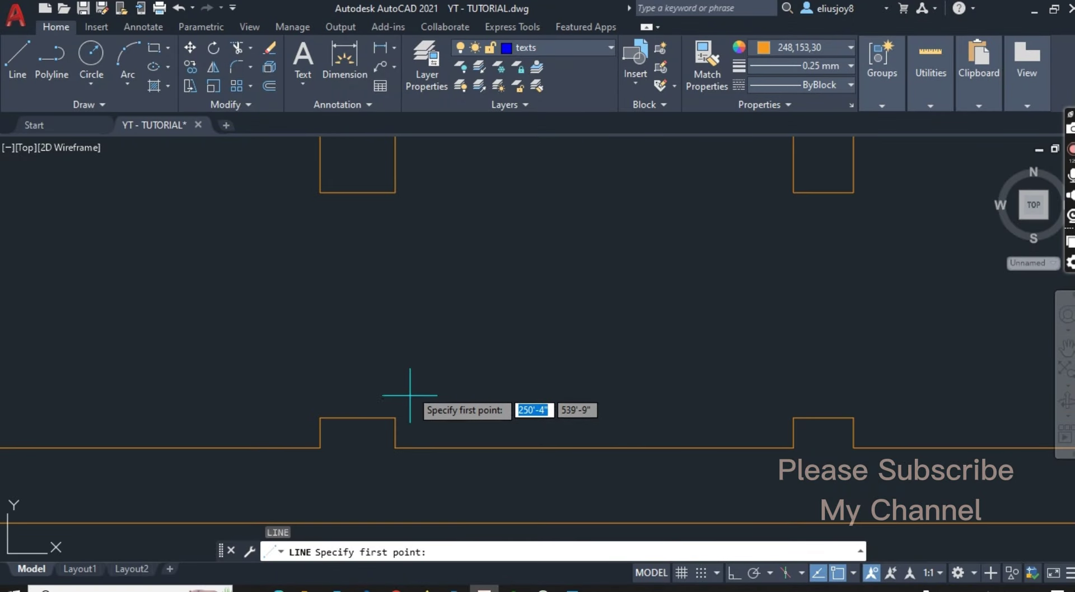
pyautogui.click(395, 417)
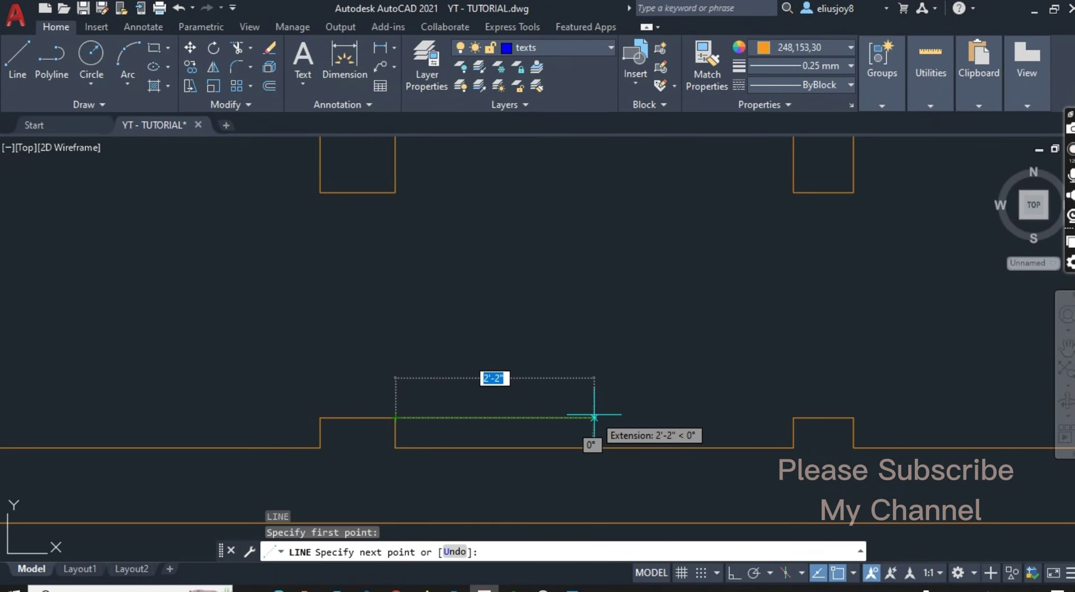
pyautogui.press('Escape')
pyautogui.press('Escape')
pyautogui.press('Escape')
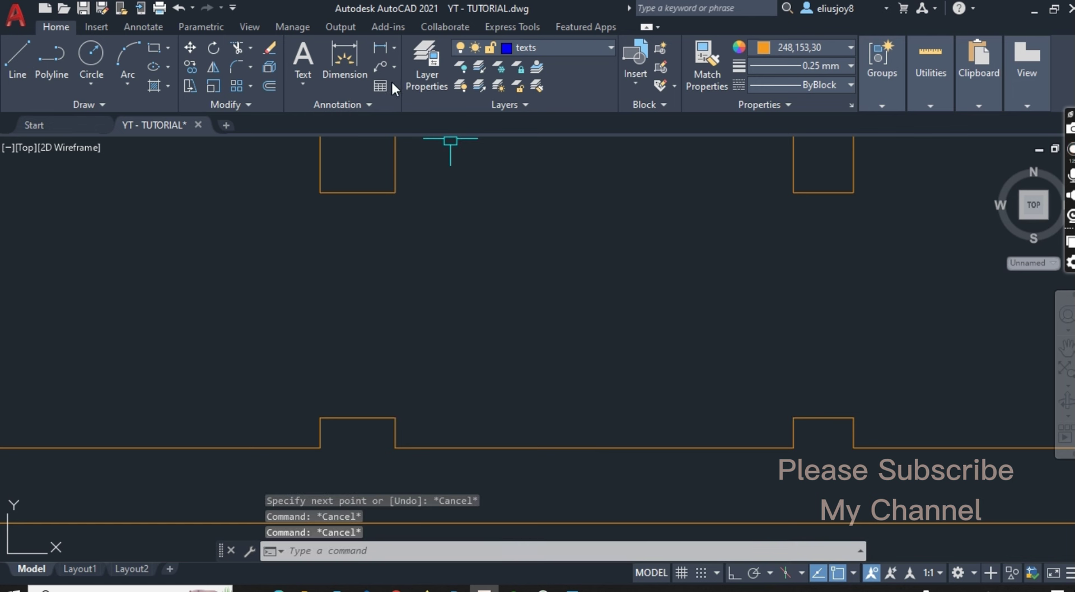
pyautogui.write('dli')
pyautogui.press('Return')
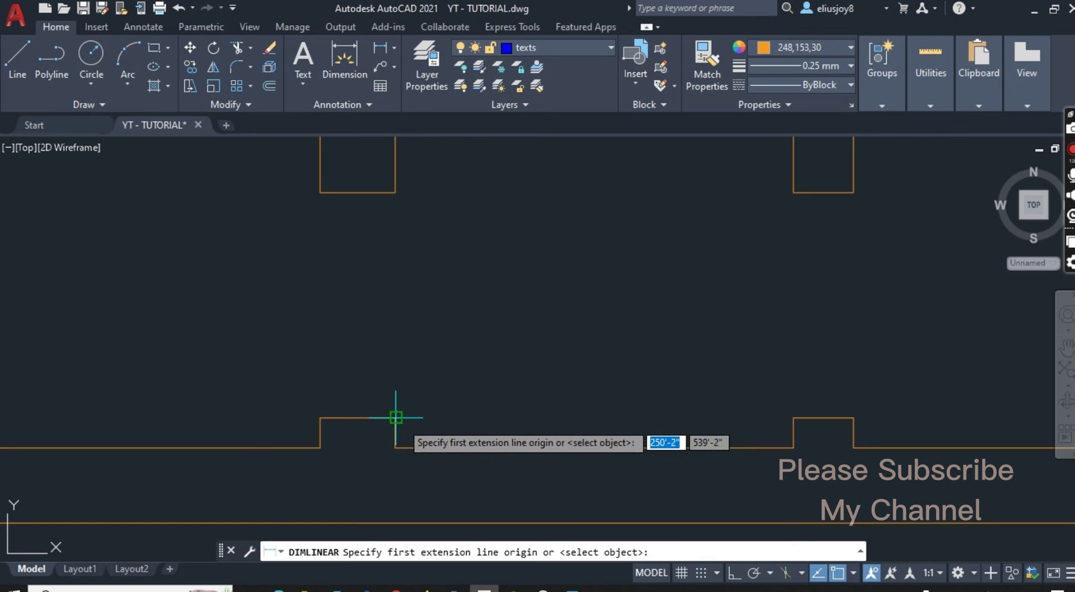
pyautogui.click(396, 418)
pyautogui.click(793, 418)
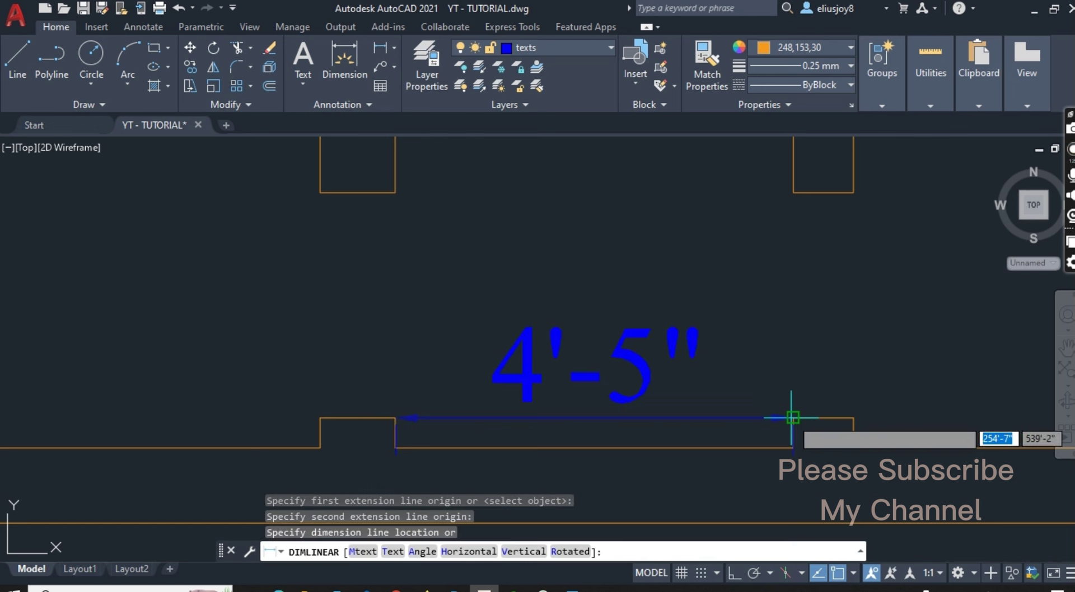
pyautogui.press('Escape')
pyautogui.press('Escape')
pyautogui.press('Escape')
pyautogui.press('Escape')
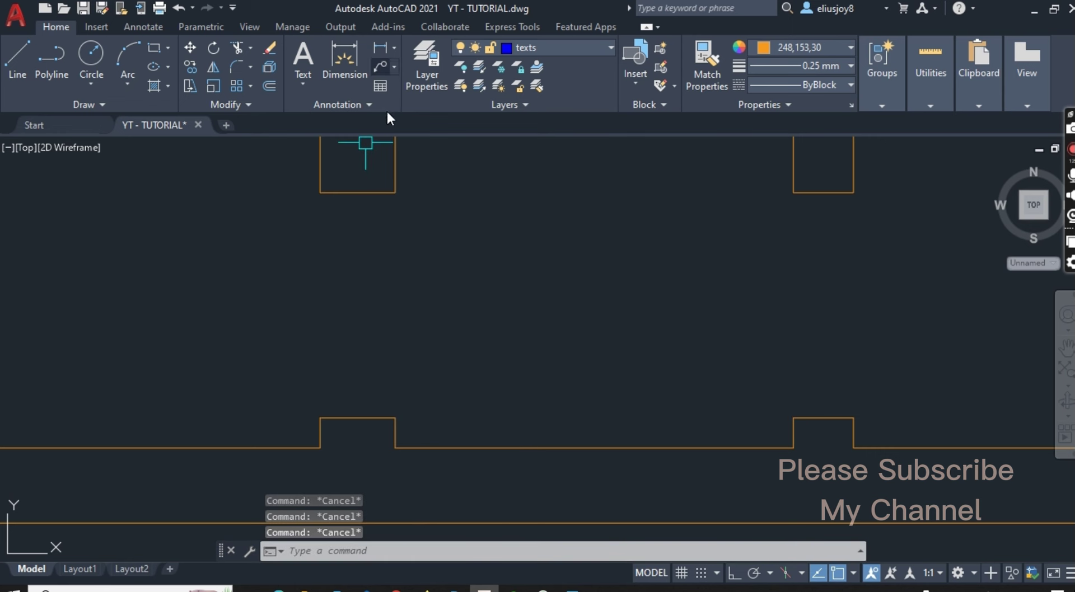
# Draw a 2' Ortho wall line inward from the left step corner
pyautogui.press('Return')
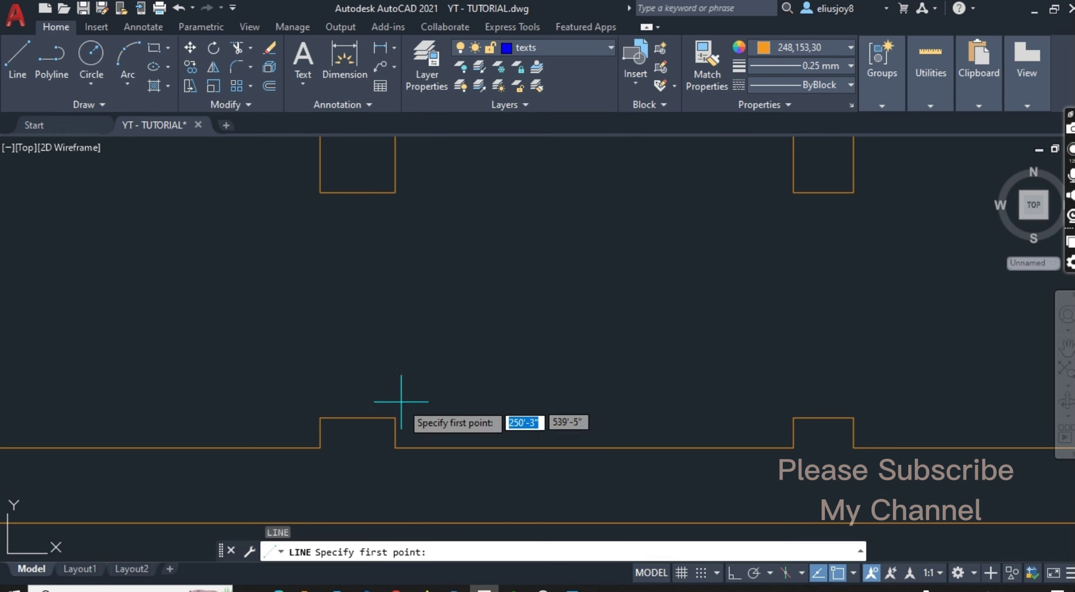
pyautogui.click(395, 417)
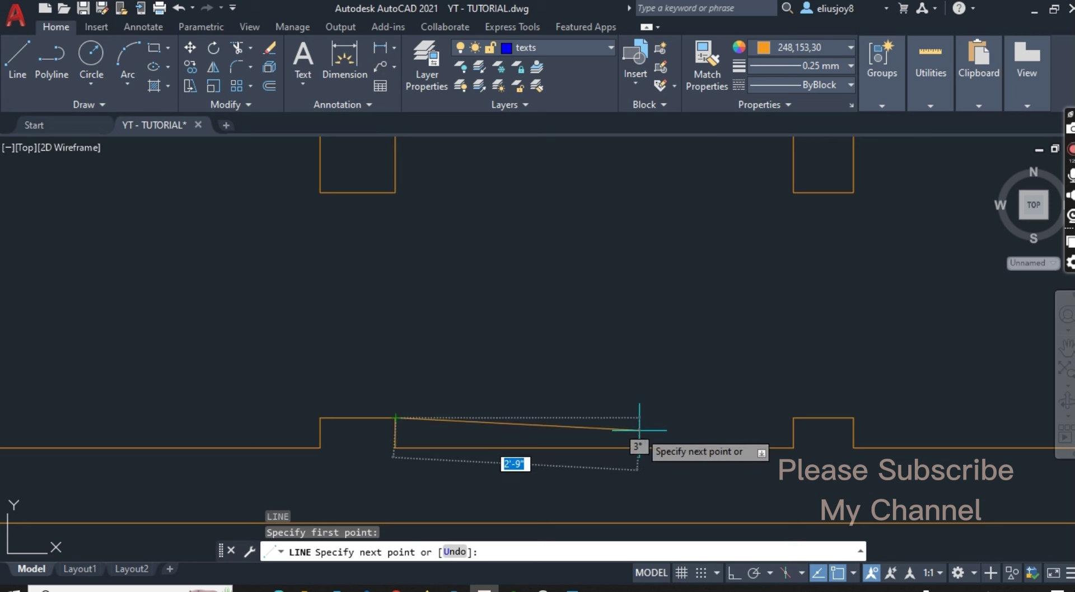
pyautogui.press('F8')
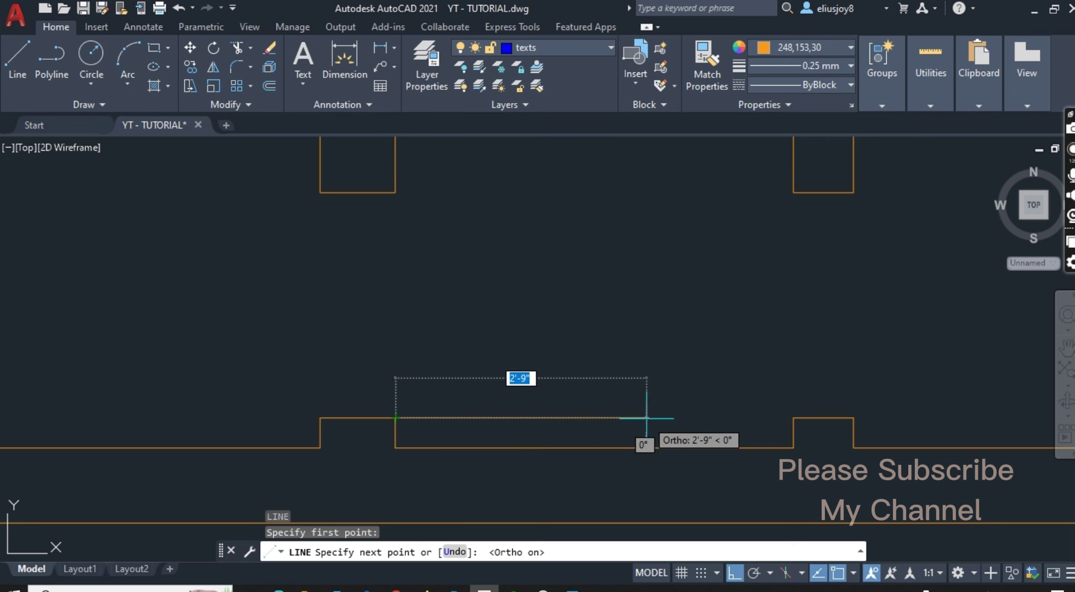
pyautogui.write('2')
pyautogui.write("2'")
pyautogui.press('Return')
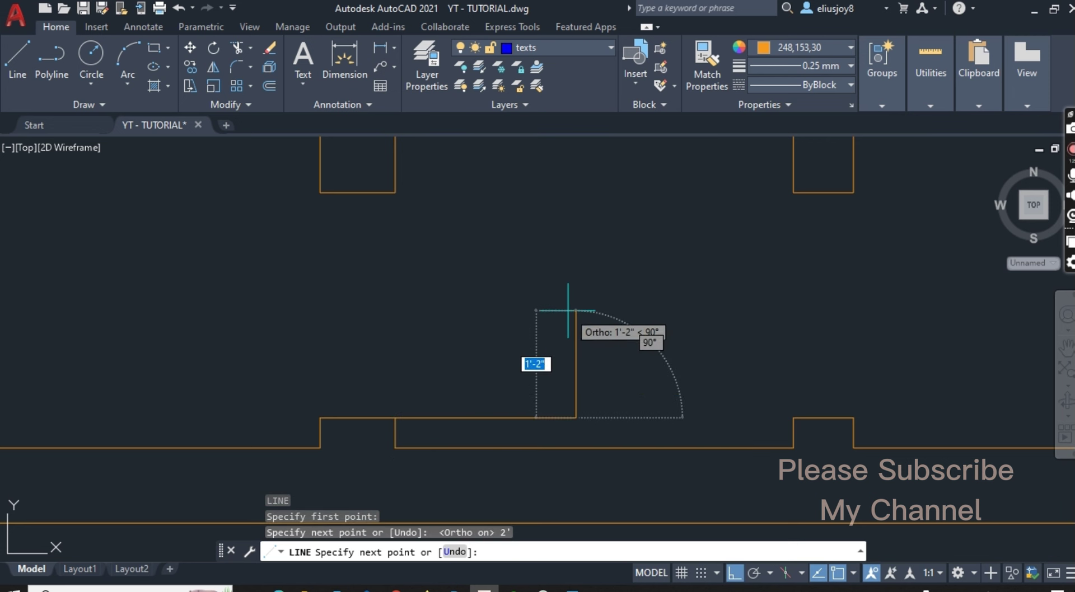
pyautogui.press('Return')
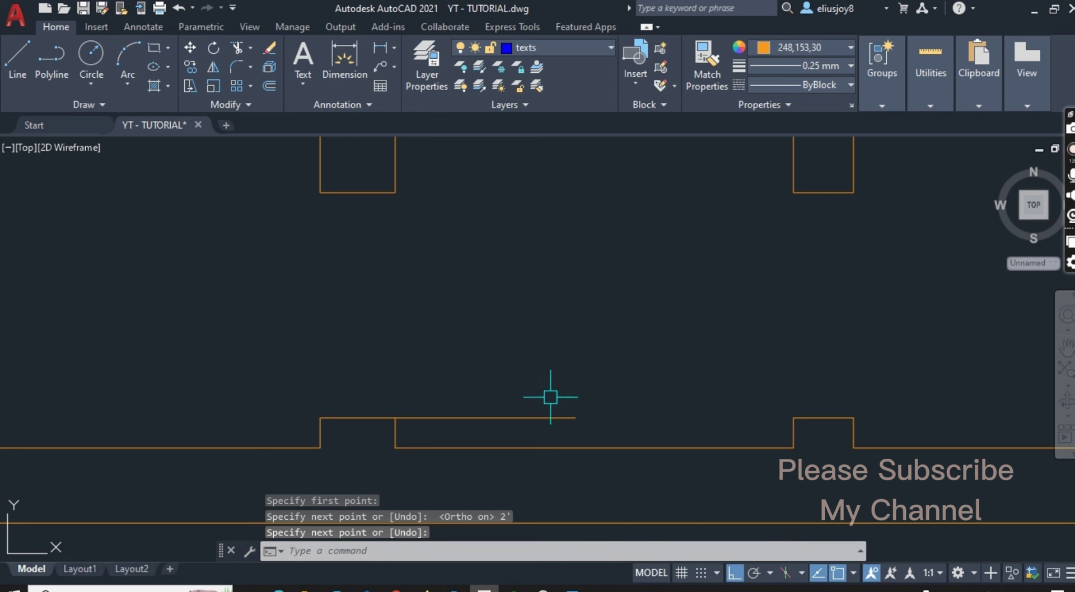
# Copy the 2' line to the right step corner, leaving a double-door gap
pyautogui.click(551, 417)
pyautogui.write('cp')
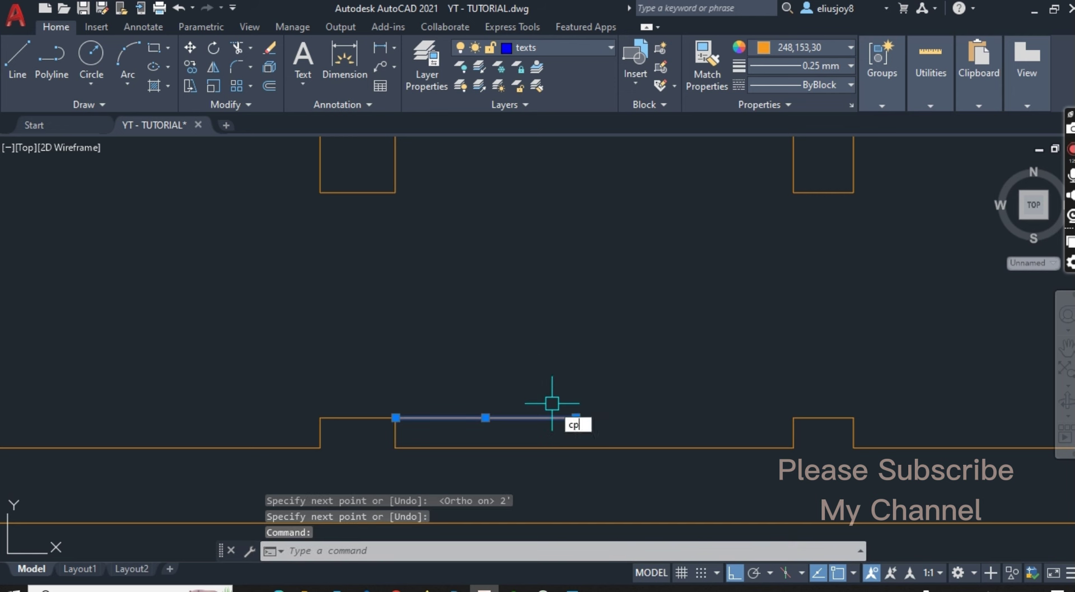
pyautogui.press('Return')
pyautogui.click(575, 417)
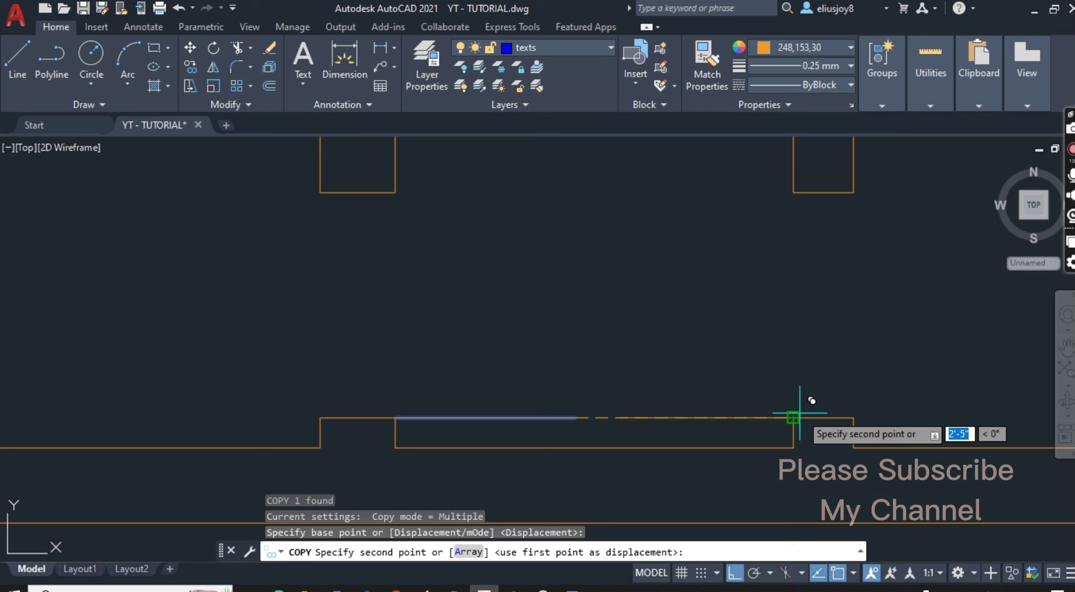
pyautogui.click(793, 417)
pyautogui.press('Escape')
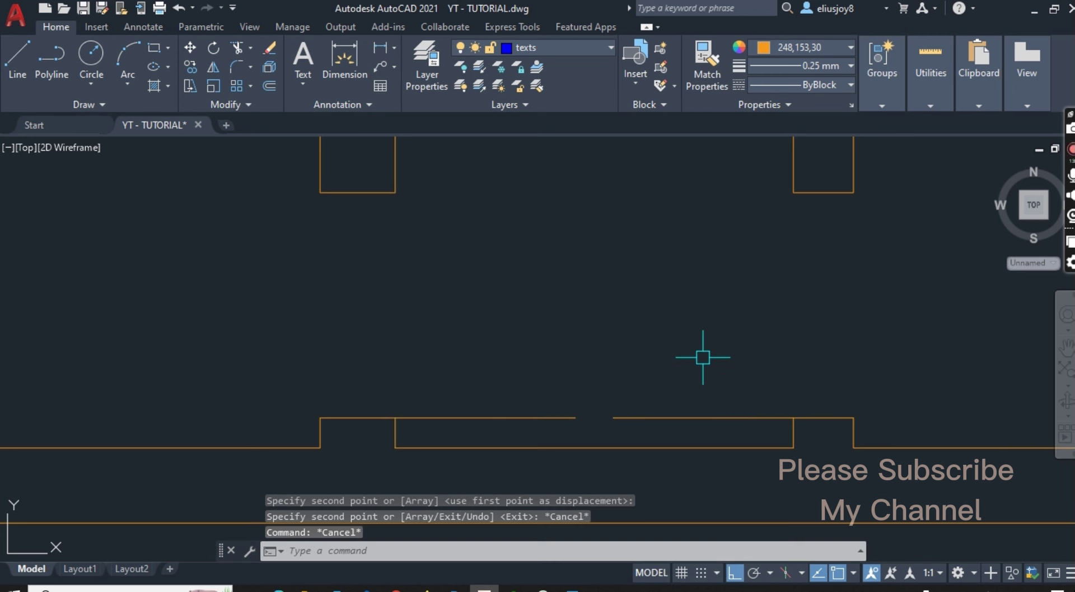
pyautogui.press('Escape')
pyautogui.press('Escape')
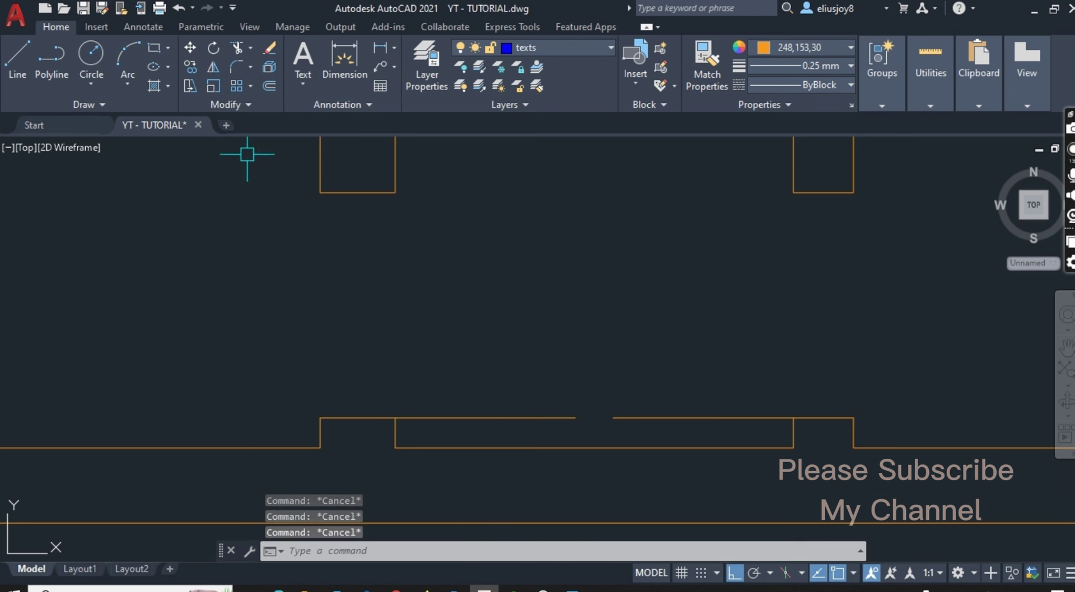
# Draw a 3-point door swing arc from the left line's end to the upper wall corner, then smooth its midpoint
pyautogui.click(125, 55)
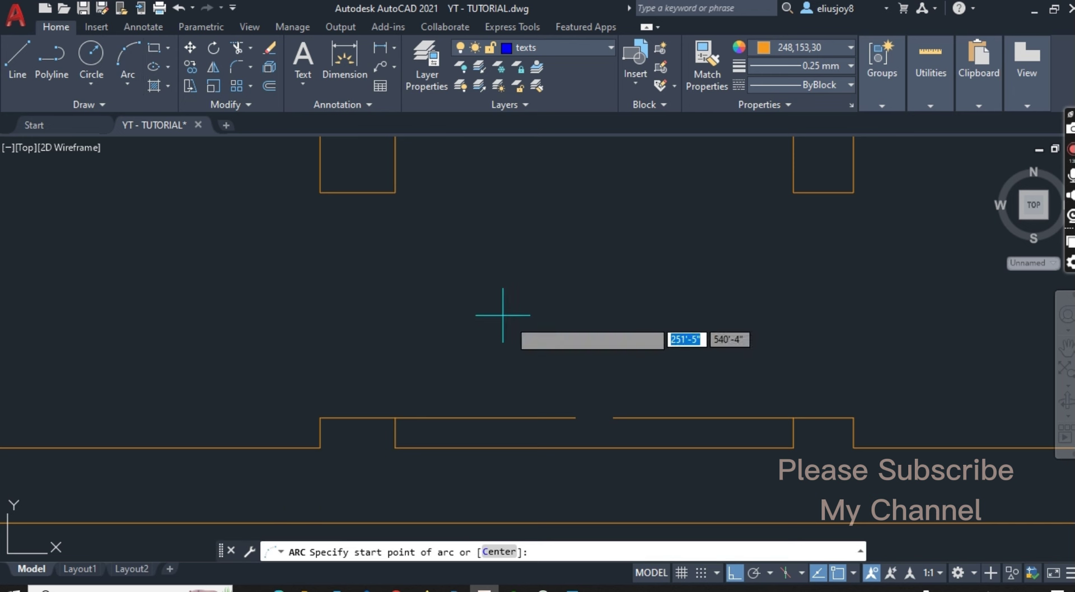
pyautogui.click(576, 418)
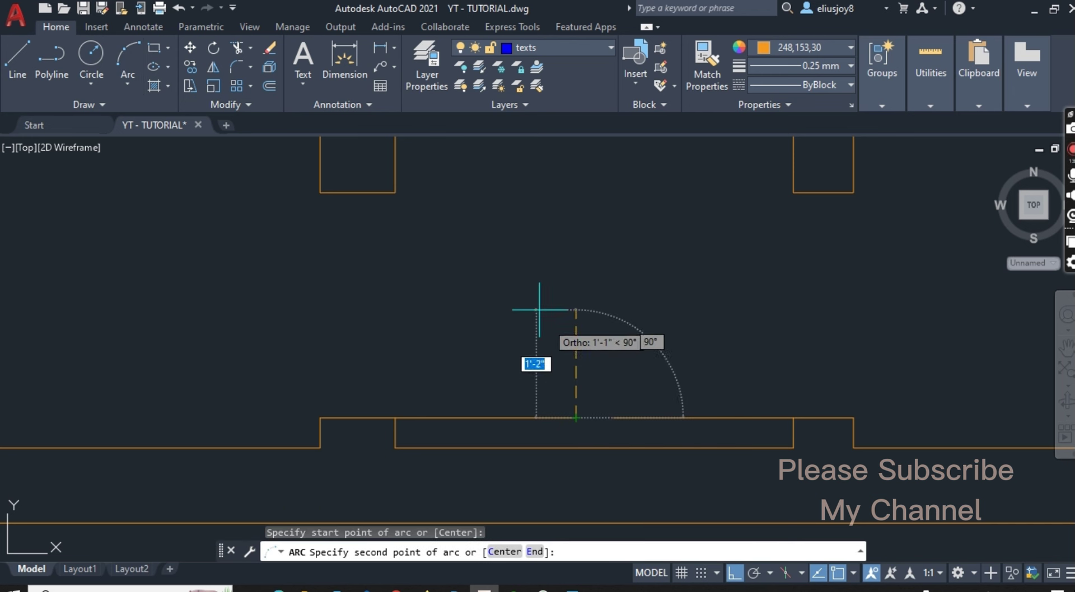
pyautogui.press('F8')
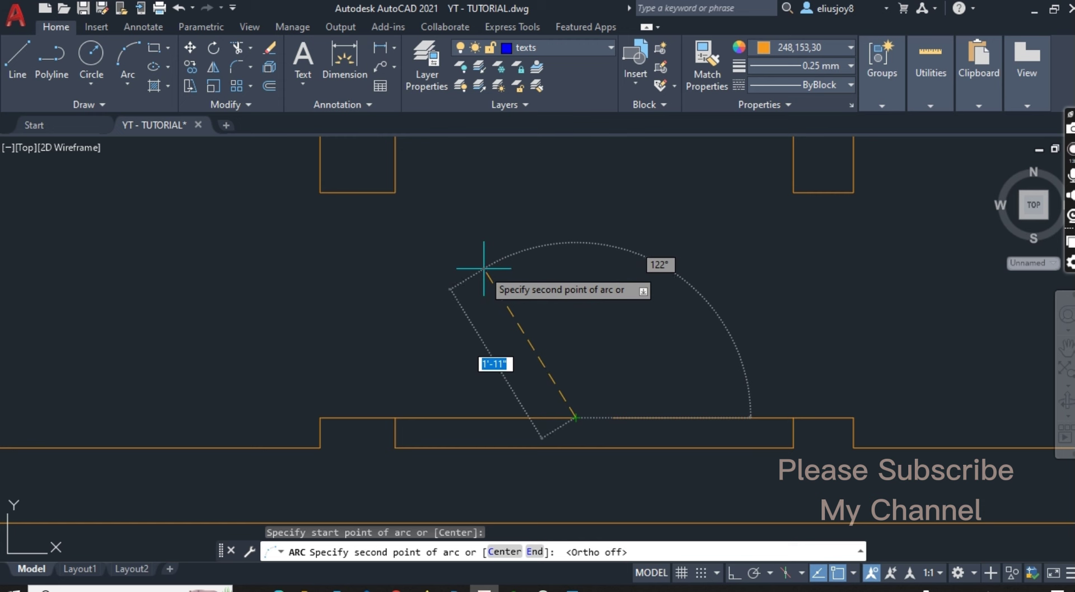
pyautogui.click(491, 271)
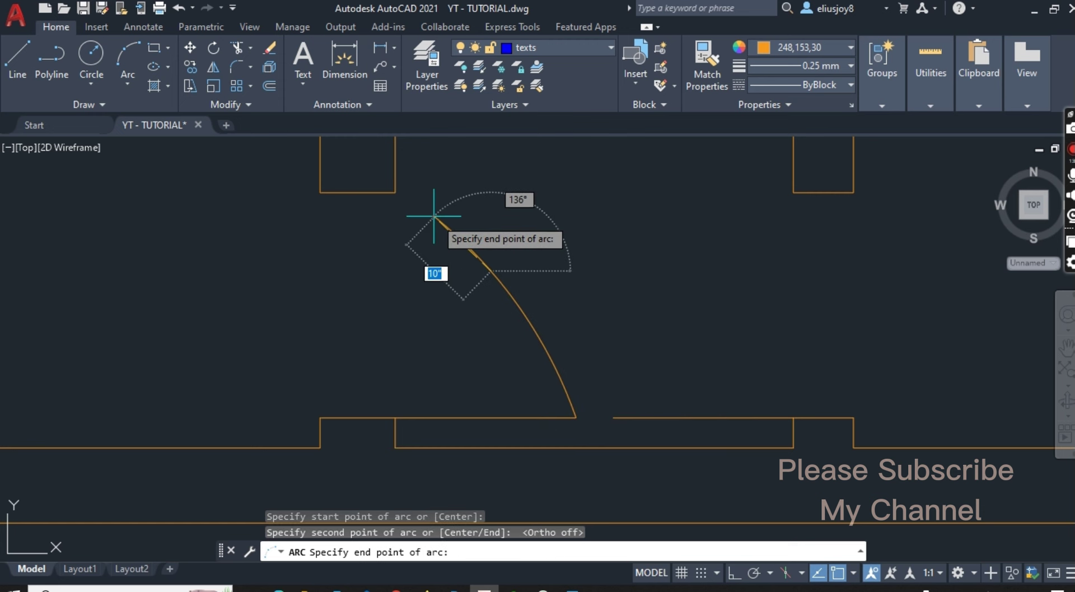
pyautogui.click(395, 193)
pyautogui.click(497, 287)
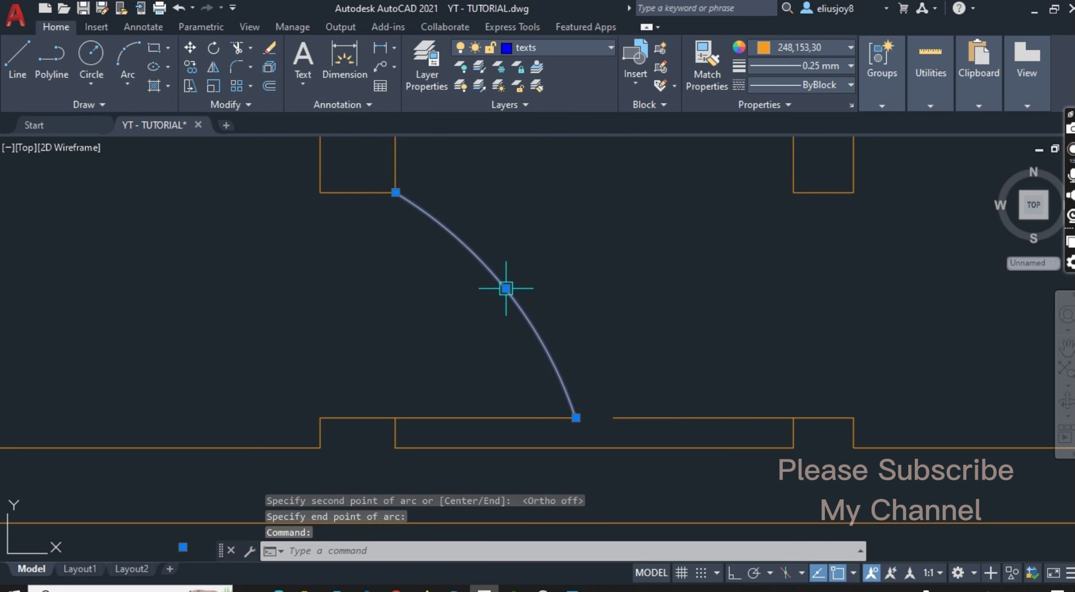
pyautogui.click(505, 287)
pyautogui.click(519, 278)
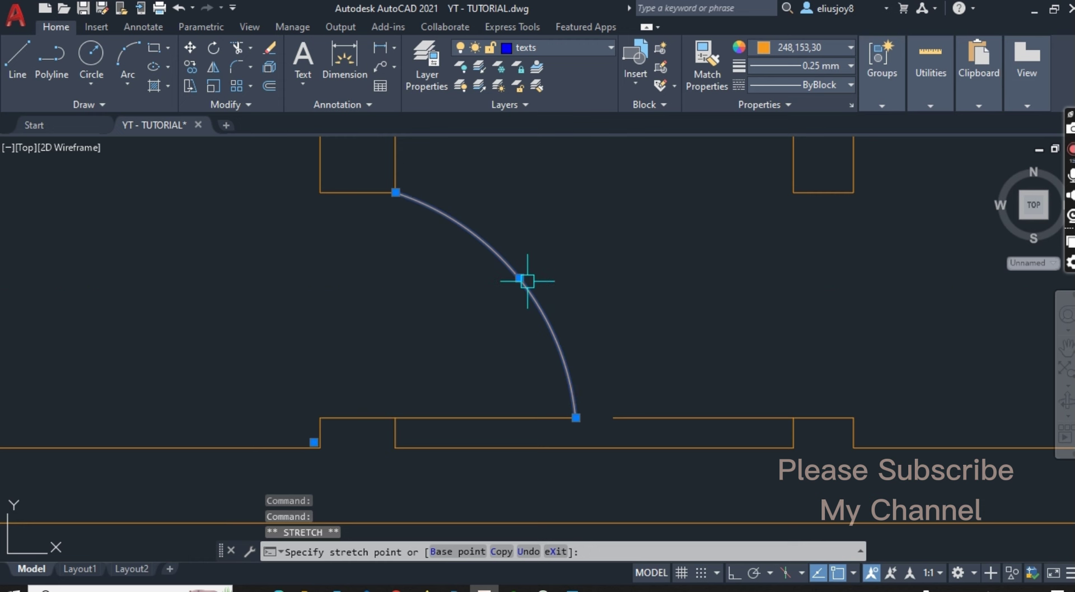
pyautogui.press('Escape')
# Draw the right door swing arc from the upper wall corner to the other line's end
pyautogui.scroll(-1, 402, 304)
pyautogui.scroll(-1, 530, 332)
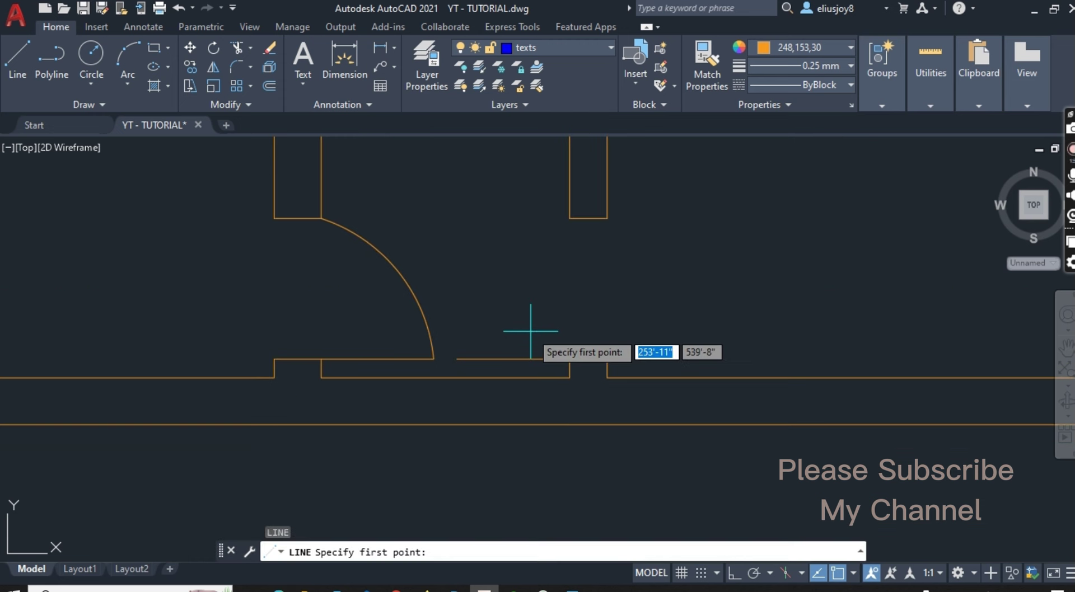
pyautogui.press('Escape')
pyautogui.press('Escape')
pyautogui.press('Escape')
pyautogui.write('a')
pyautogui.press('Return')
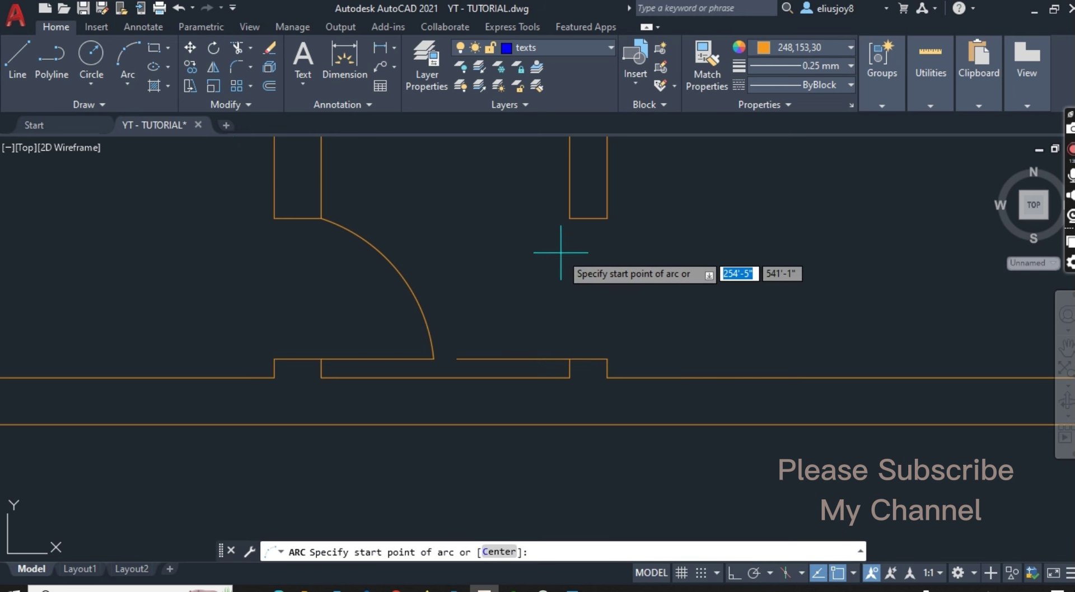
pyautogui.click(569, 217)
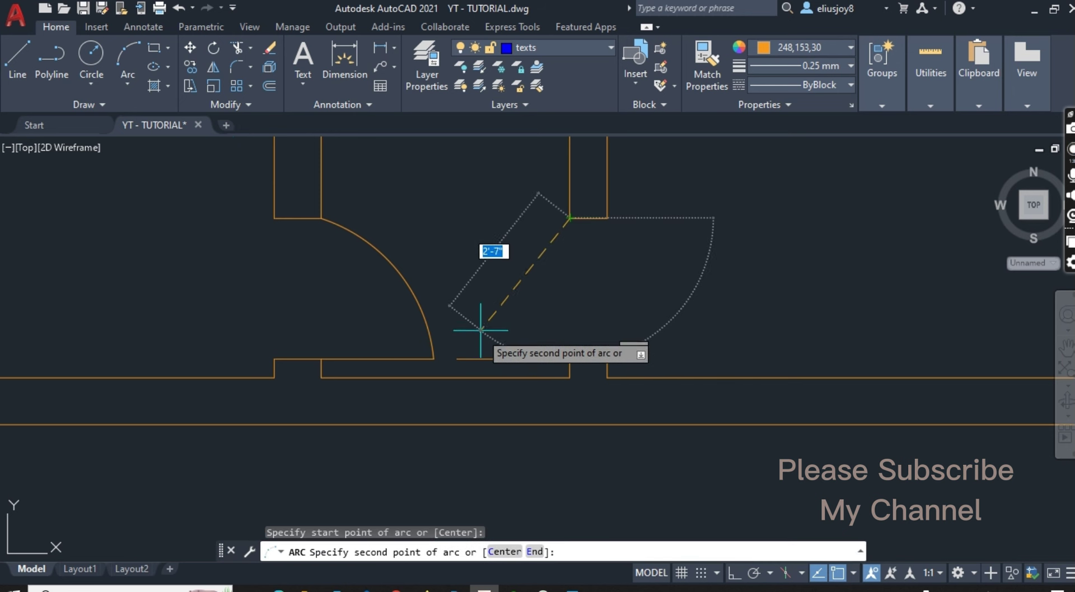
pyautogui.click(480, 296)
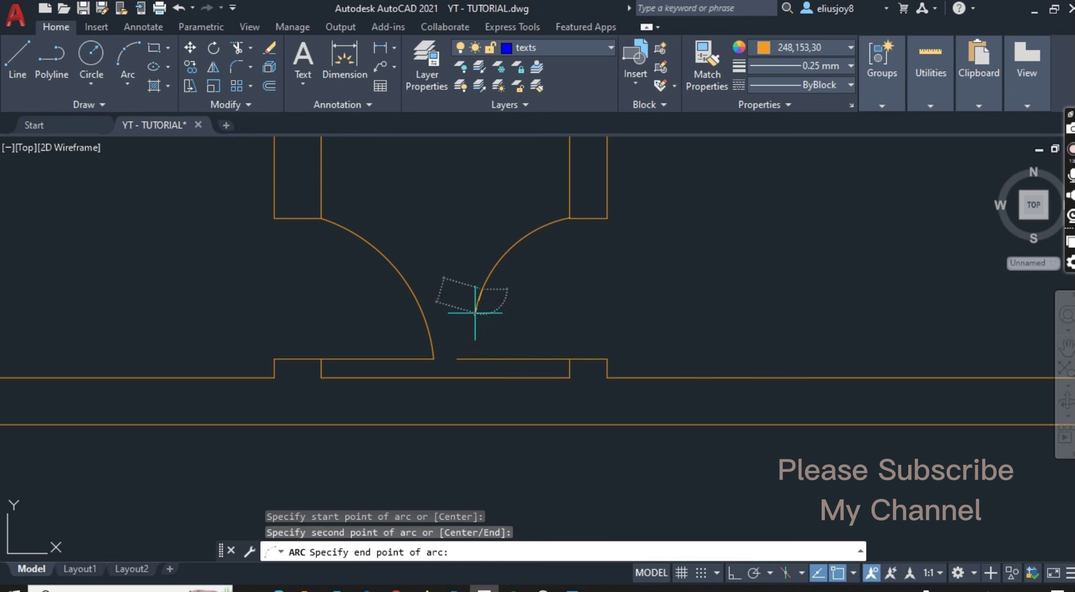
pyautogui.click(464, 358)
pyautogui.press('Escape')
# Zoom around the double door, then bring up the MMM.jpg reference image
pyautogui.scroll(-2, 366, 376)
pyautogui.scroll(-4, 425, 401)
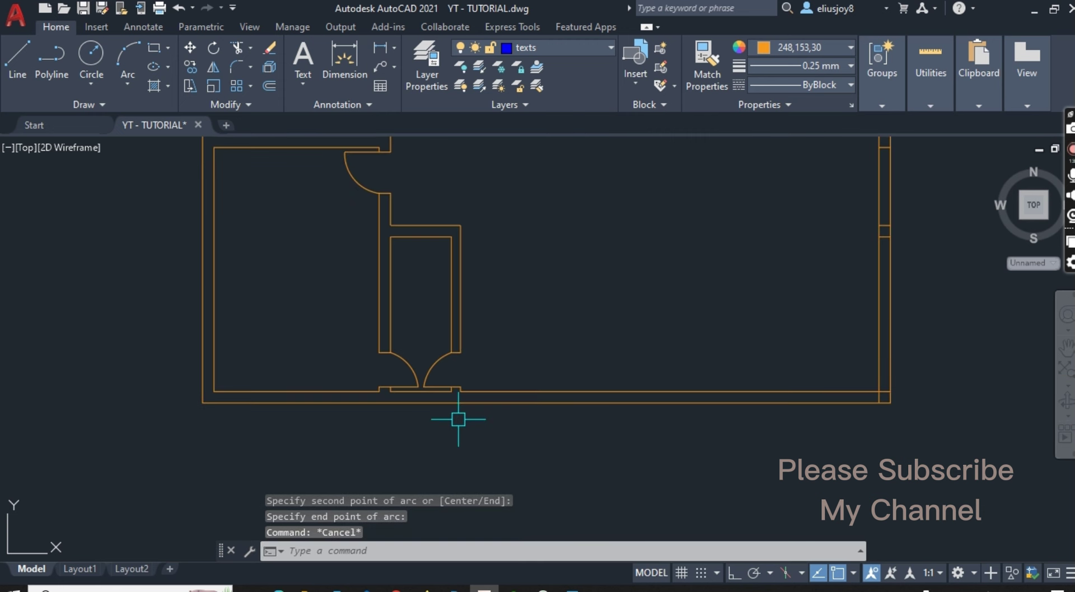
pyautogui.scroll(5, 399, 401)
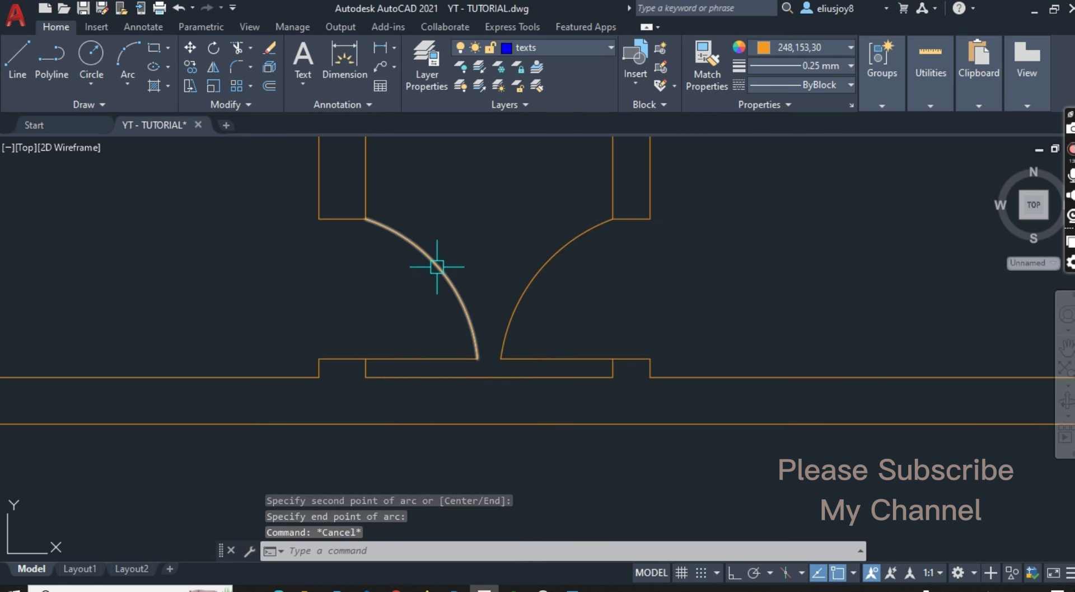
pyautogui.scroll(-3, 387, 307)
pyautogui.scroll(-4, 432, 408)
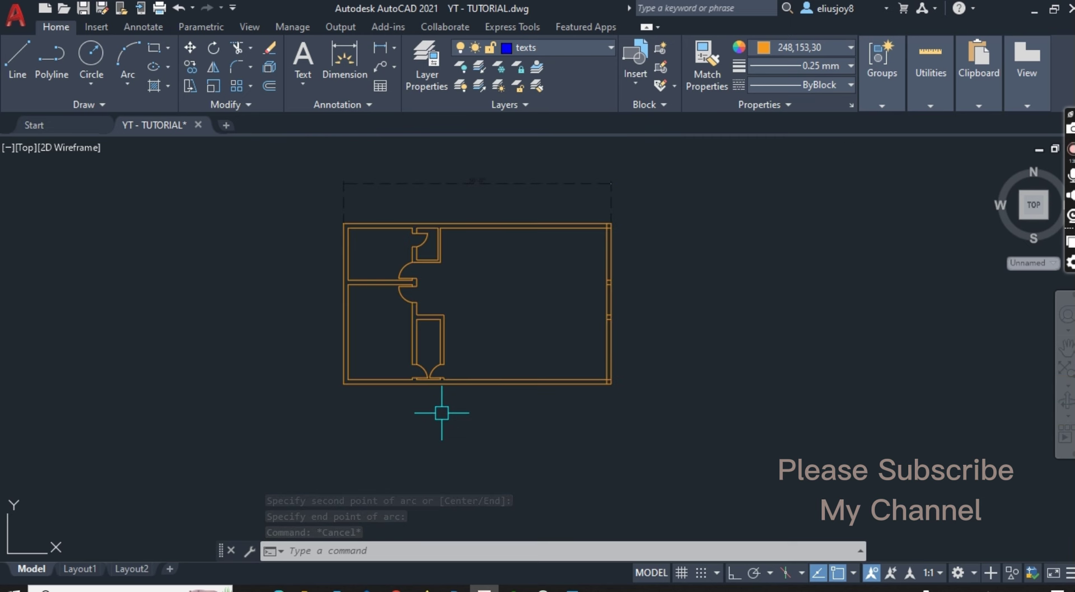
pyautogui.scroll(4, 439, 409)
pyautogui.scroll(-1, 431, 419)
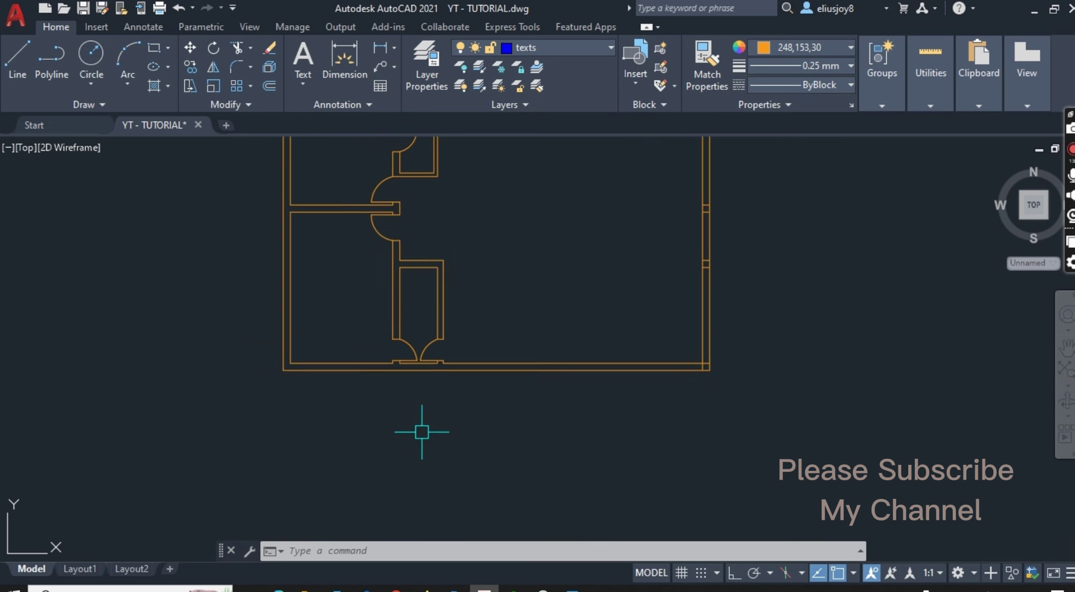
pyautogui.scroll(-5, 414, 434)
pyautogui.scroll(2, 450, 331)
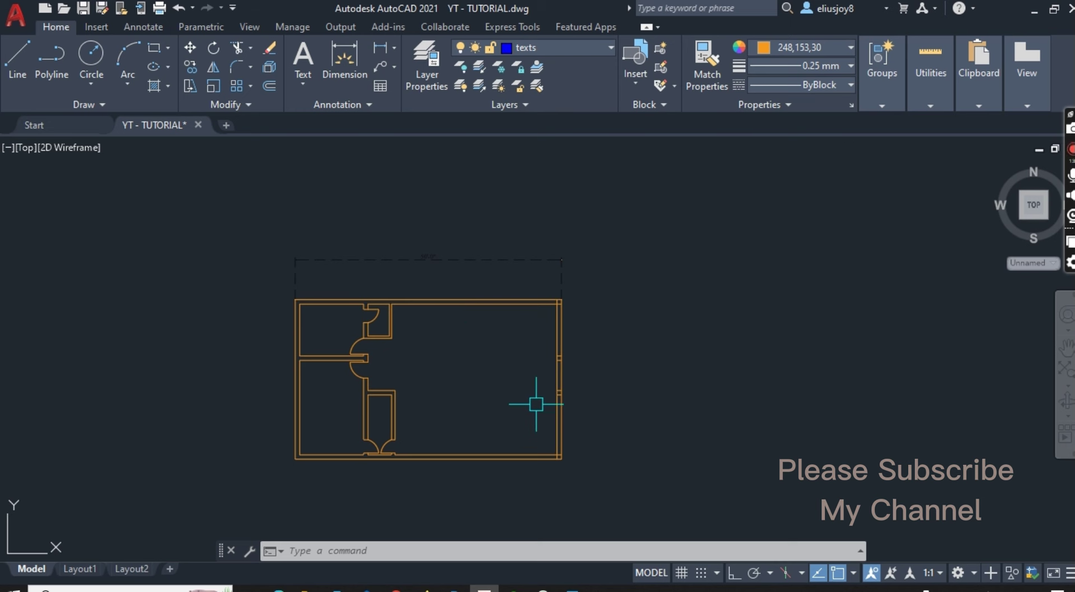
pyautogui.scroll(-2, 532, 394)
pyautogui.hotkey('alt', 'Tab')
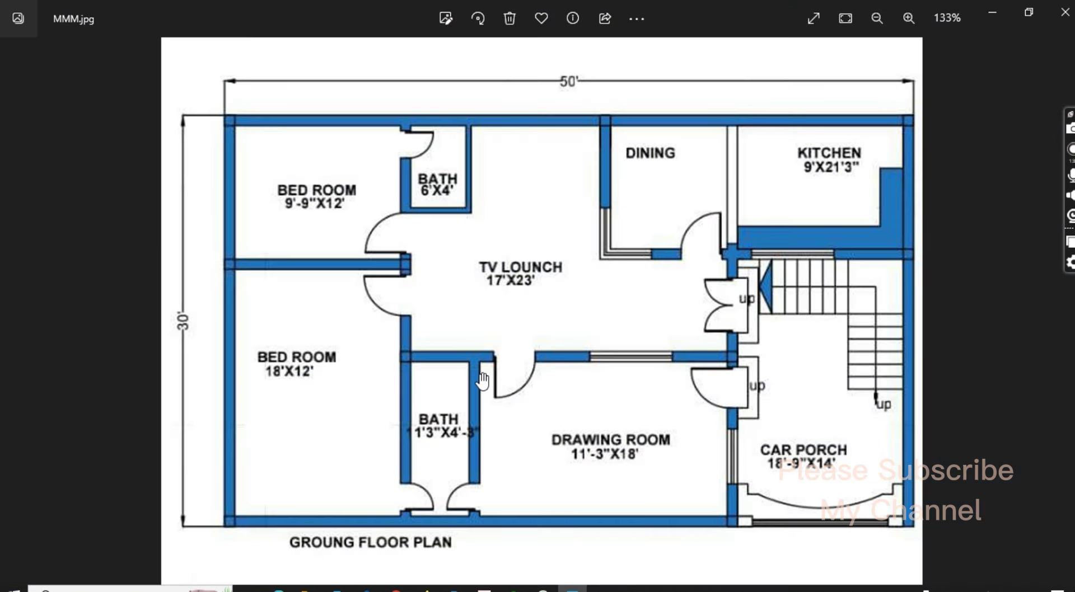
# Zoom the MMM.jpg reference floor plan in Photos to inspect it
pyautogui.scroll(-1, 483, 382)
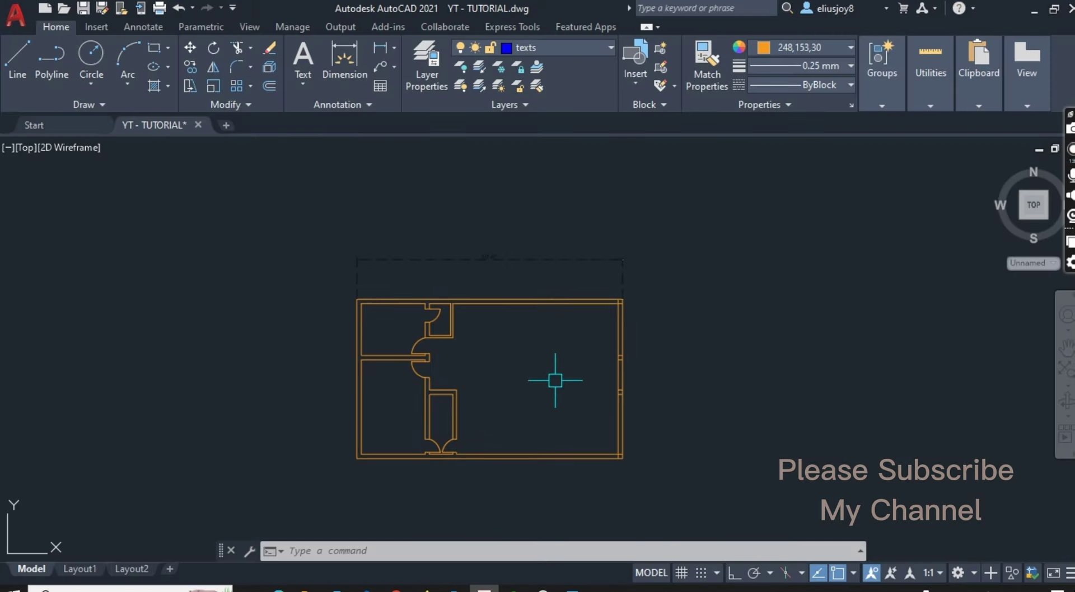
# Offset the bath's right wall line to the right to start a new wall
pyautogui.write('l')
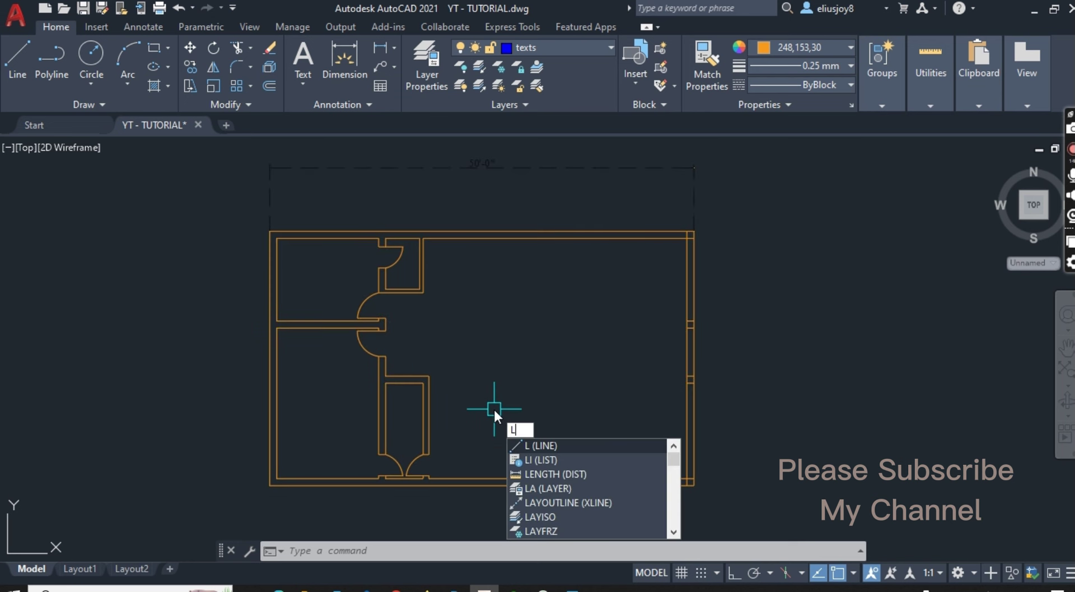
pyautogui.press('Escape')
pyautogui.press('Escape')
pyautogui.press('Escape')
pyautogui.write('o')
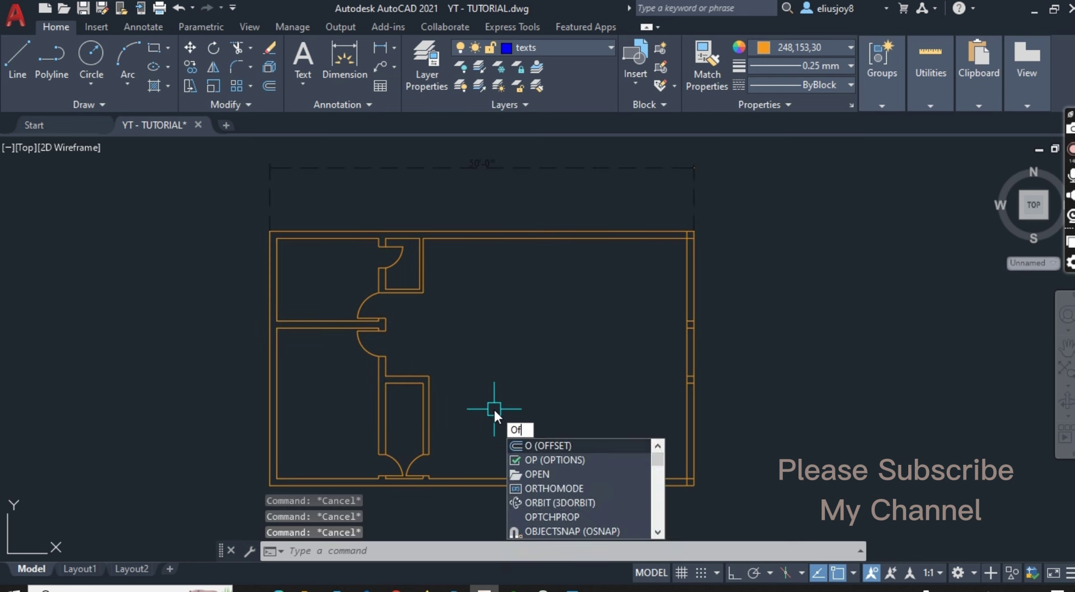
pyautogui.press('Return')
pyautogui.write('8')
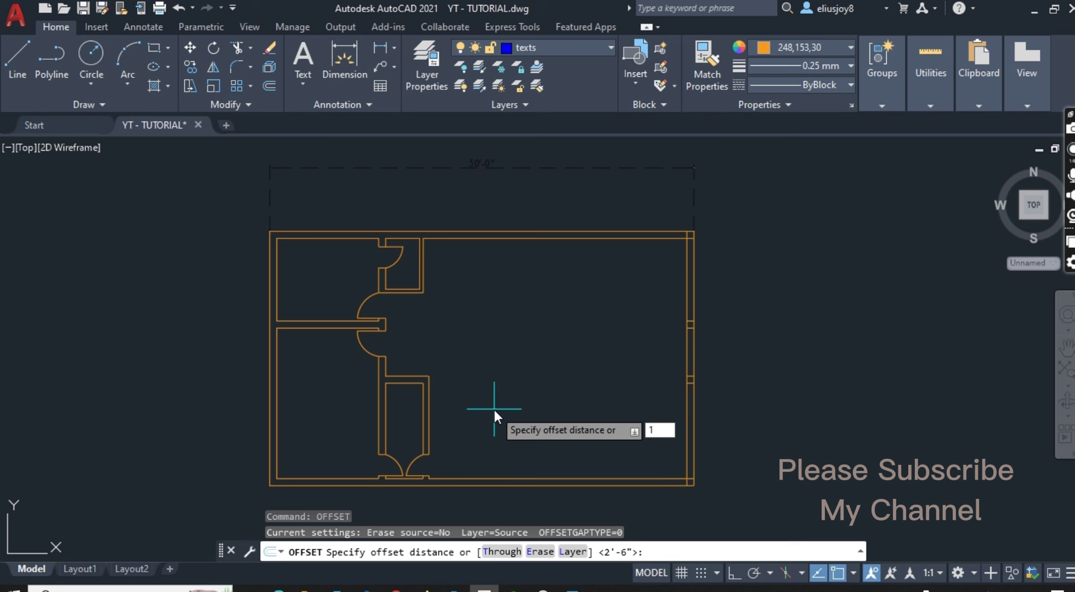
pyautogui.write("'")
pyautogui.press('Return')
pyautogui.scroll(4, 428, 400)
pyautogui.scroll(-4, 428, 400)
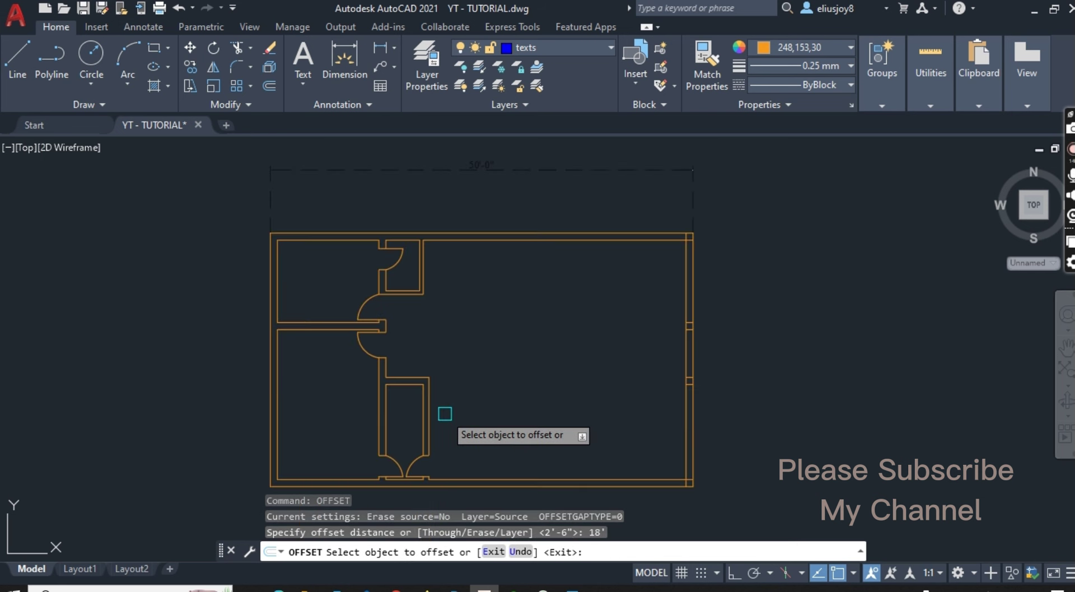
pyautogui.click(428, 423)
pyautogui.click(641, 403)
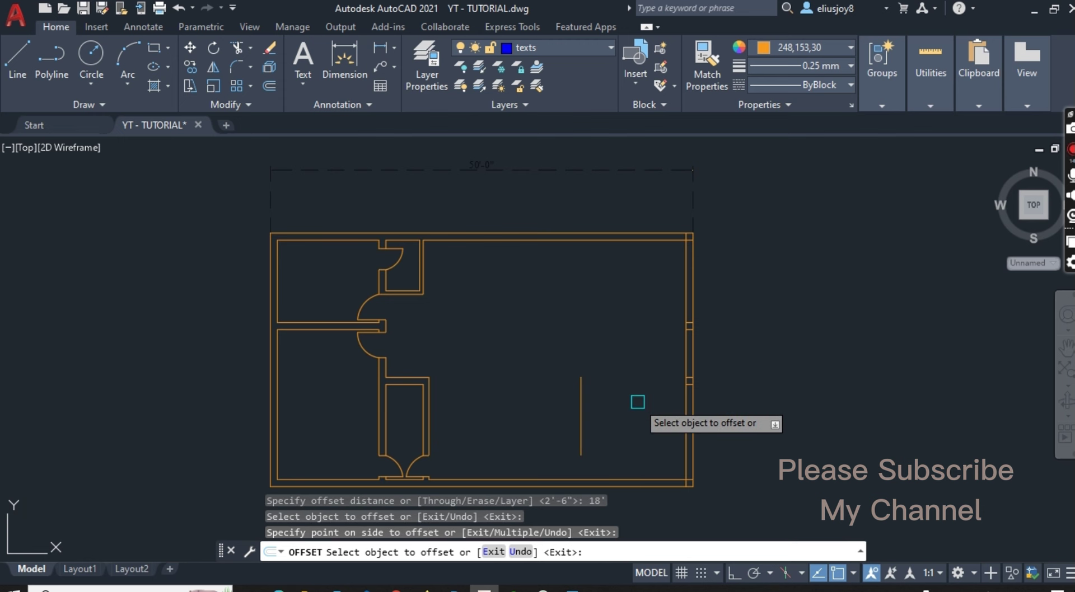
# Offset the short vertical line by 10 to double the new wall
pyautogui.scroll(2, 632, 409)
pyautogui.press('Return')
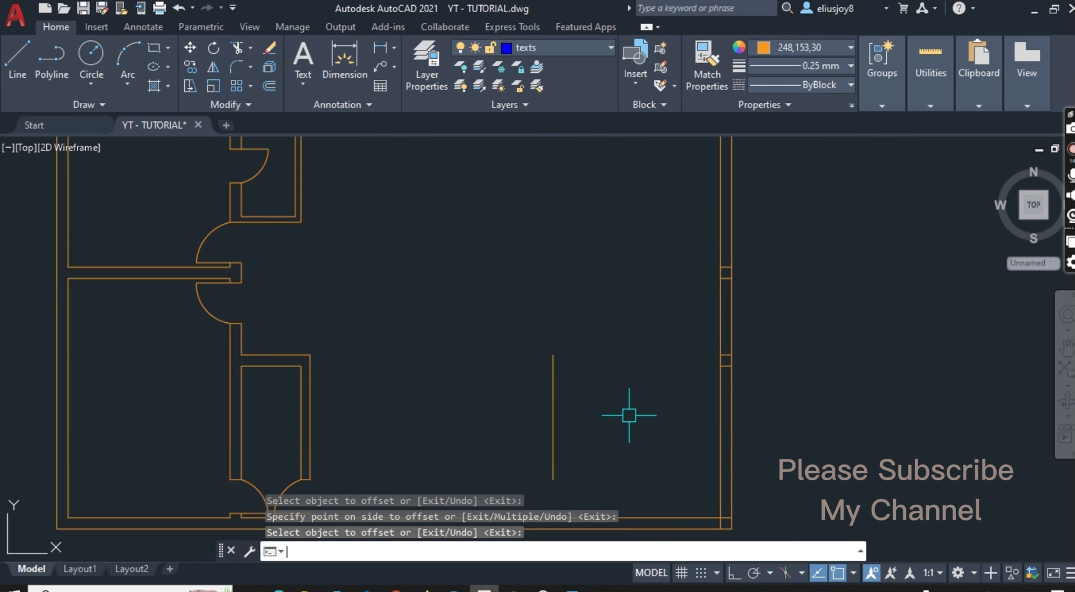
pyautogui.press('Return')
pyautogui.write('10')
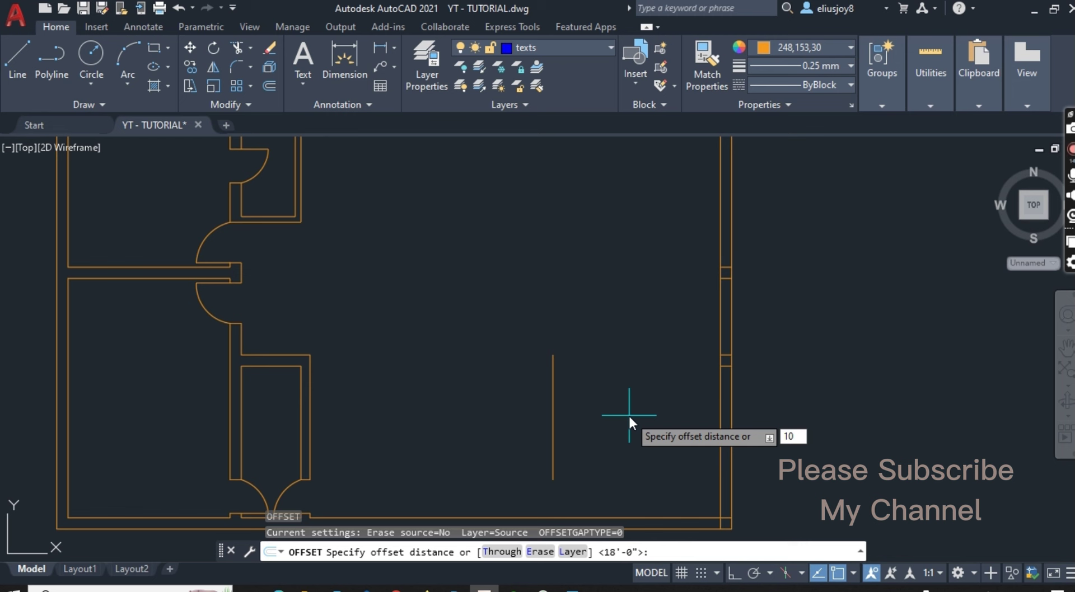
pyautogui.press('Return')
pyautogui.click(552, 405)
pyautogui.click(497, 420)
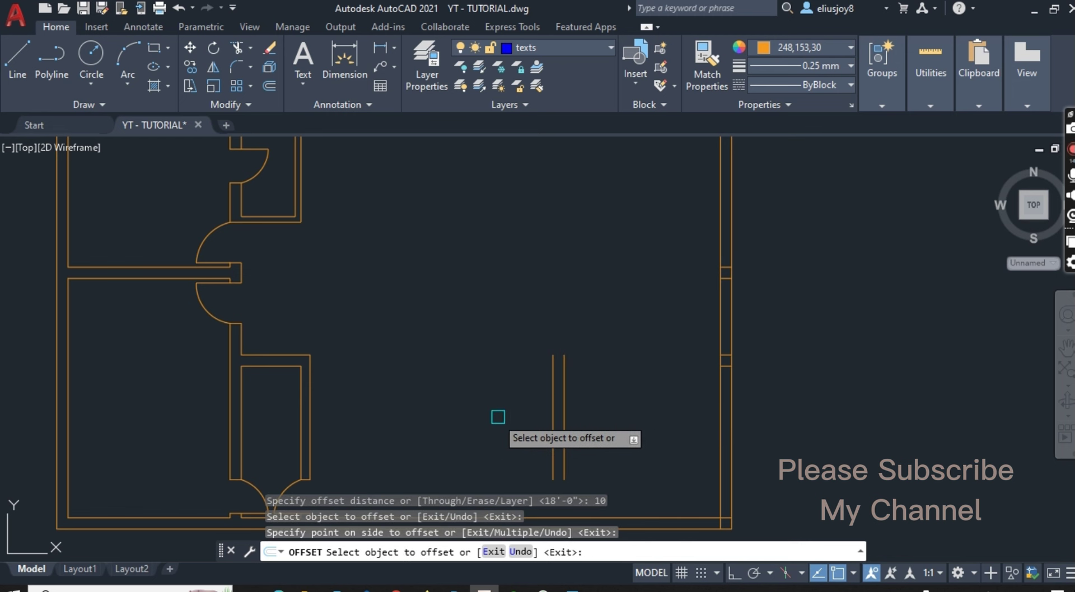
pyautogui.scroll(-2, 559, 403)
pyautogui.press('Escape')
pyautogui.press('Escape')
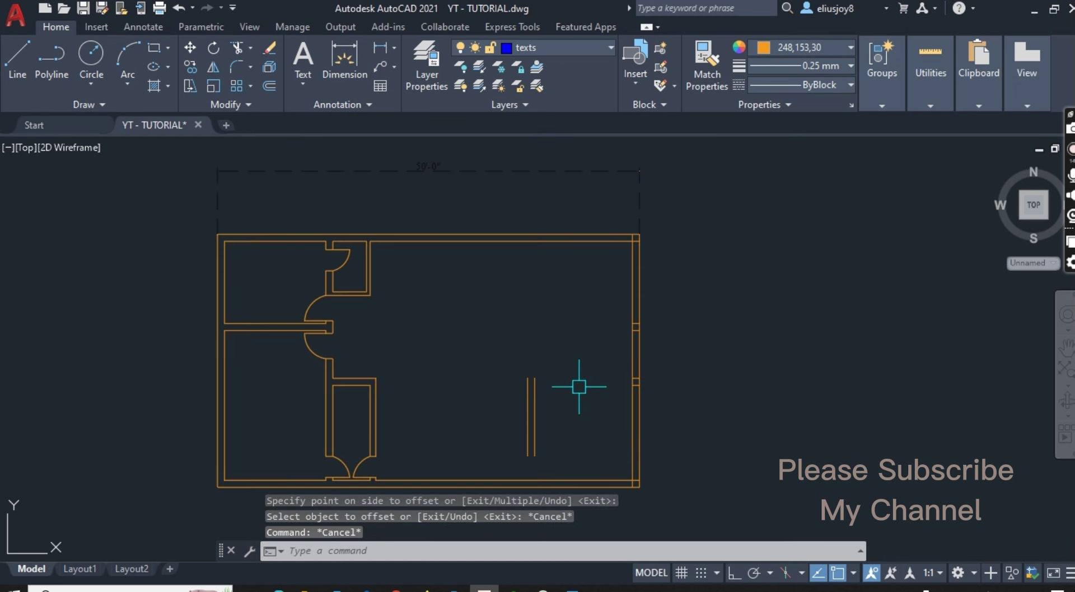
pyautogui.press('Escape')
# Extend both new wall lines up to the top wall
pyautogui.press('Return')
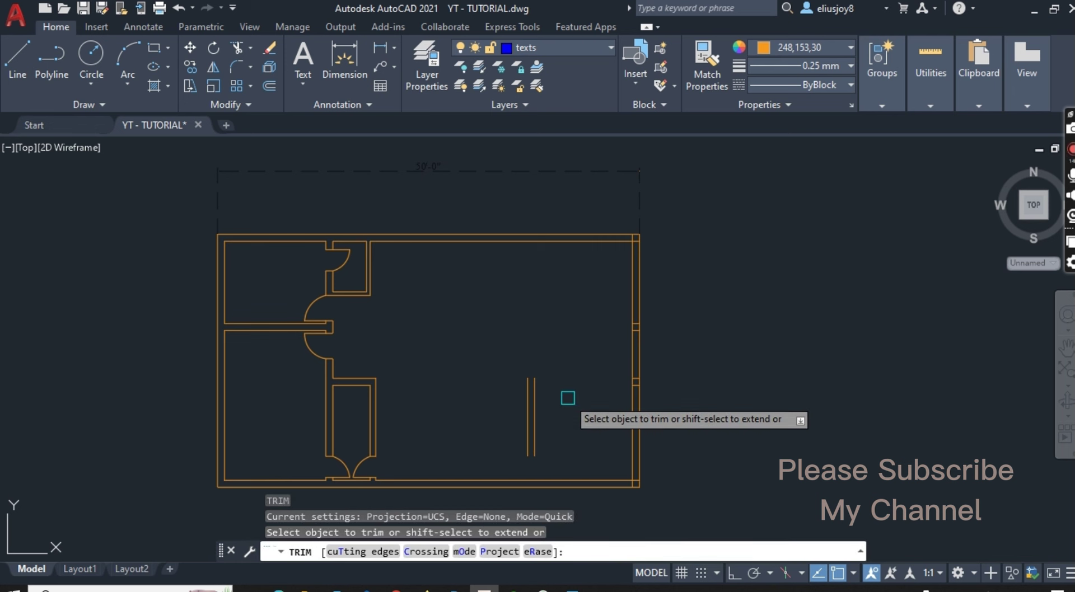
pyautogui.click(567, 397)
pyautogui.press('Escape')
pyautogui.press('Escape')
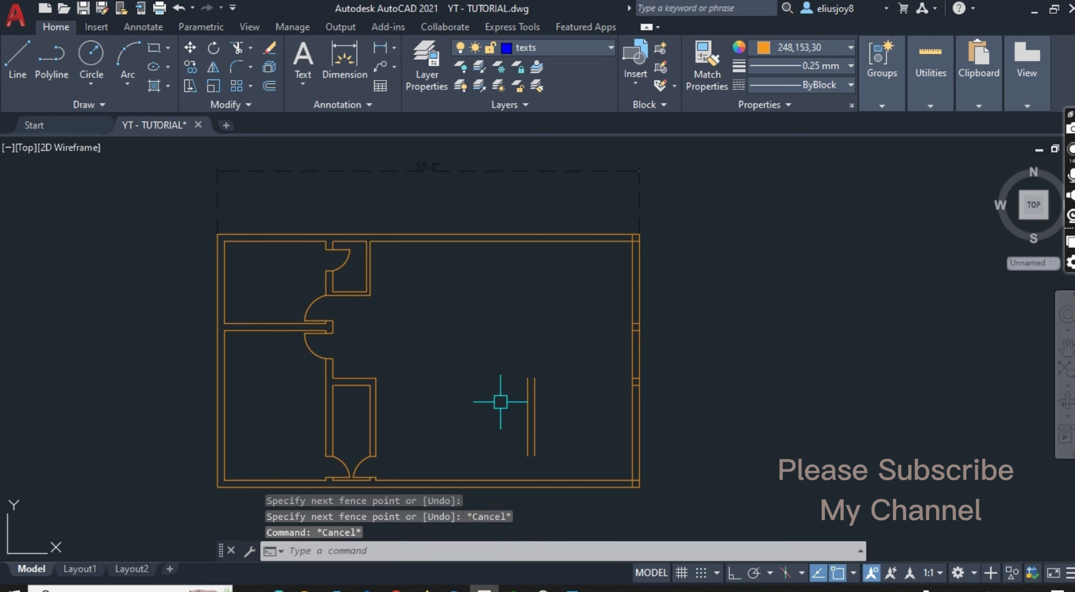
pyautogui.press('Escape')
pyautogui.write('EX')
pyautogui.press('Return')
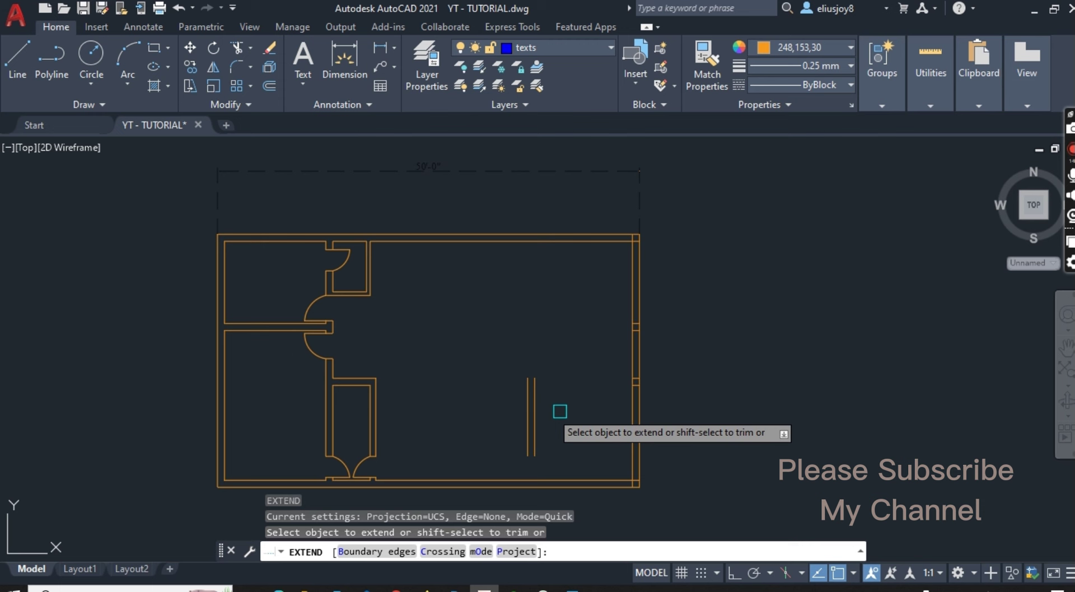
pyautogui.click(559, 412)
pyautogui.click(515, 408)
pyautogui.press('Return')
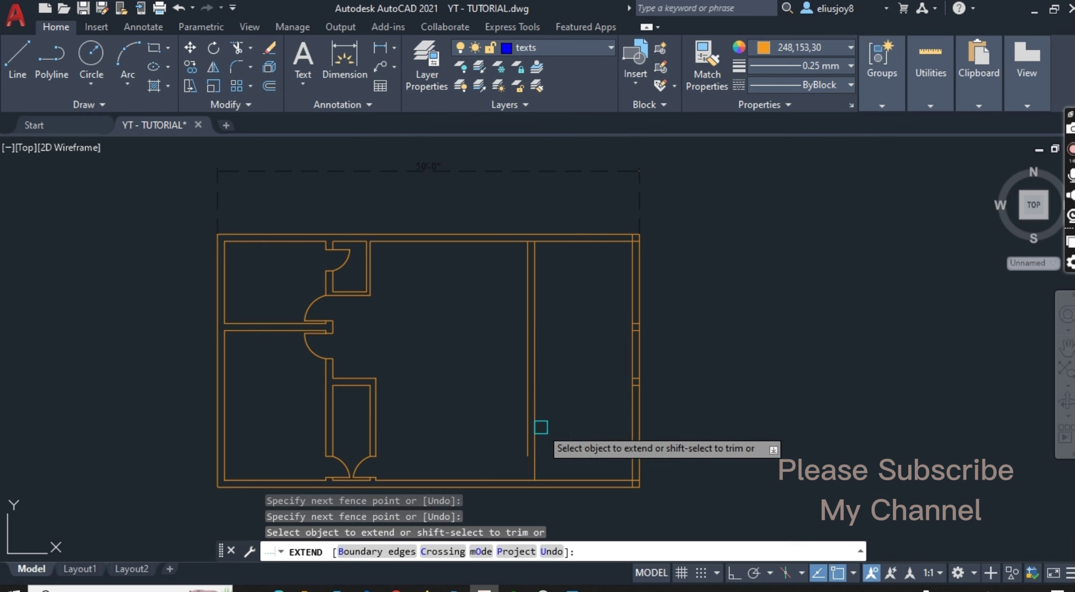
# Extend both new wall lines down to the bottom wall
pyautogui.click(496, 431)
pyautogui.click(544, 445)
pyautogui.press('Return')
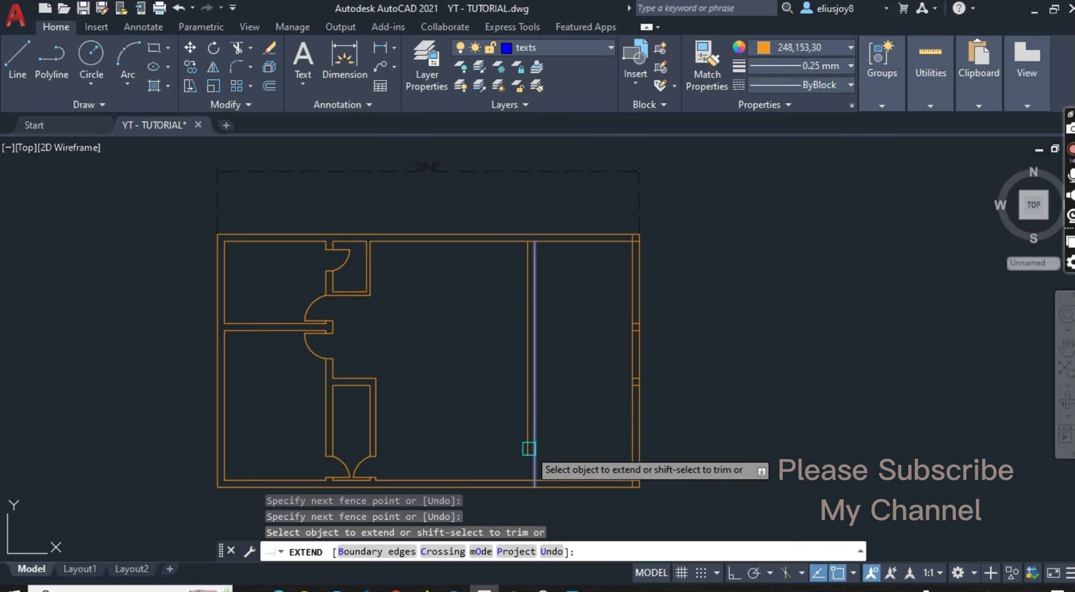
pyautogui.click(526, 447)
pyautogui.press('Escape')
pyautogui.press('Escape')
pyautogui.press('Escape')
pyautogui.press('Escape')
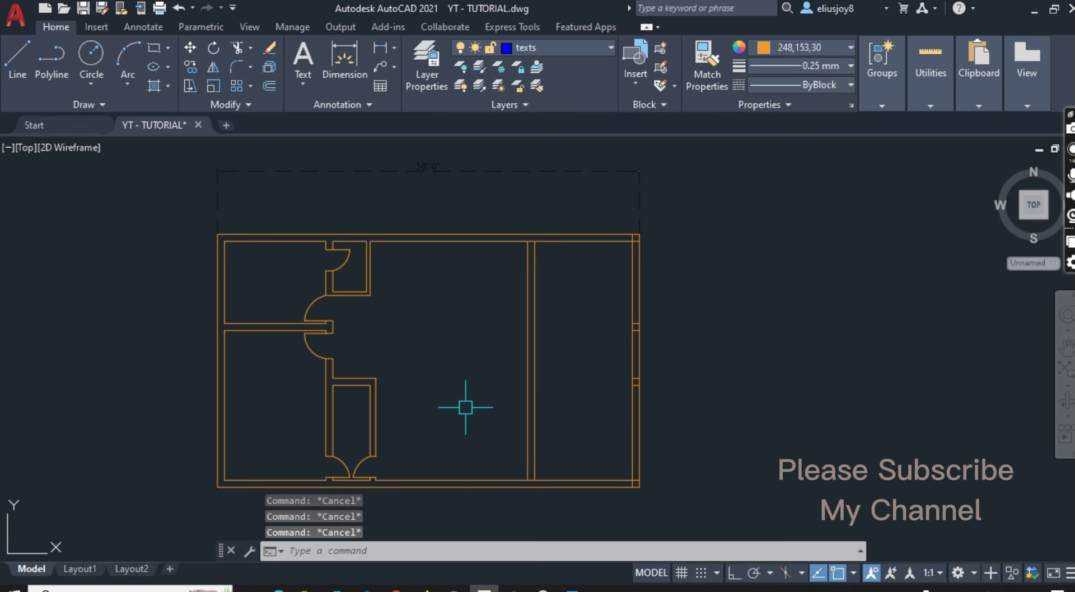
# Check the reference plan, then extend the horizontal wall line right to the new wall
pyautogui.click(570, 588)
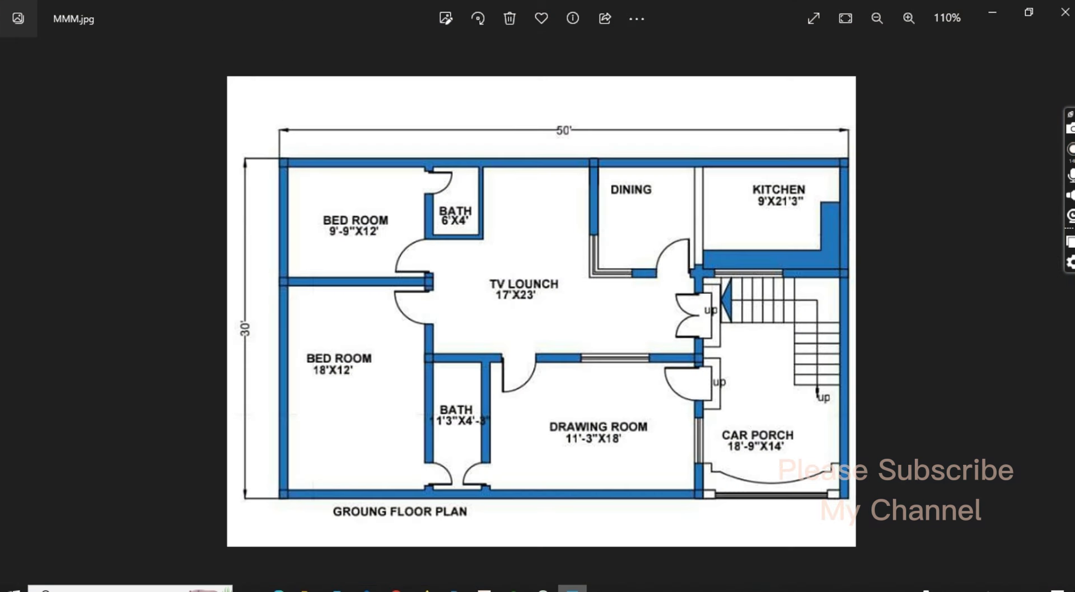
pyautogui.hotkey('alt', 'Tab')
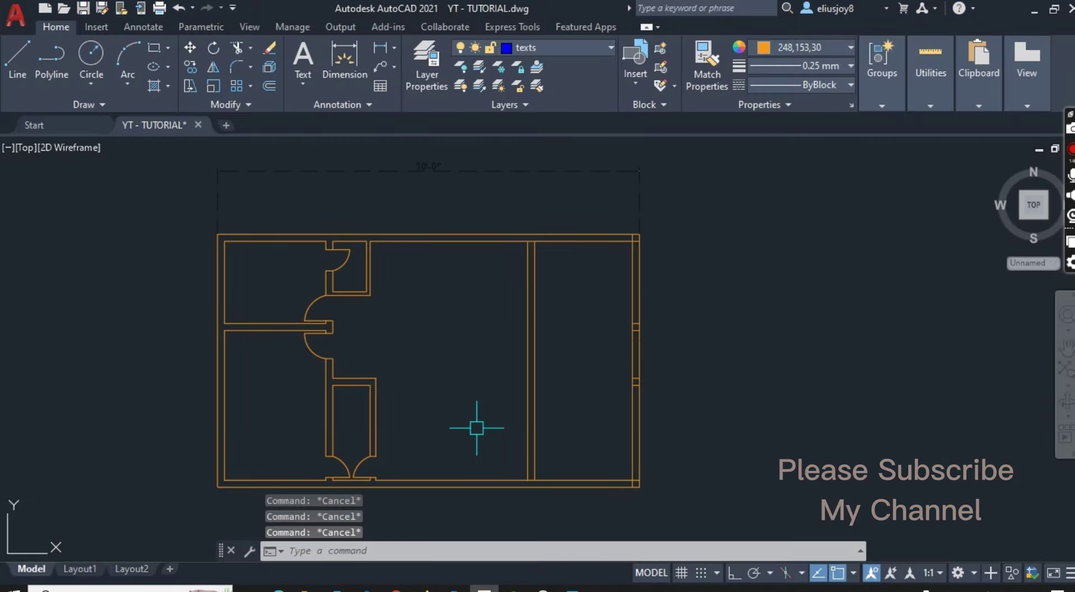
pyautogui.write('e')
pyautogui.write('x')
pyautogui.press('Return')
pyautogui.scroll(5, 385, 382)
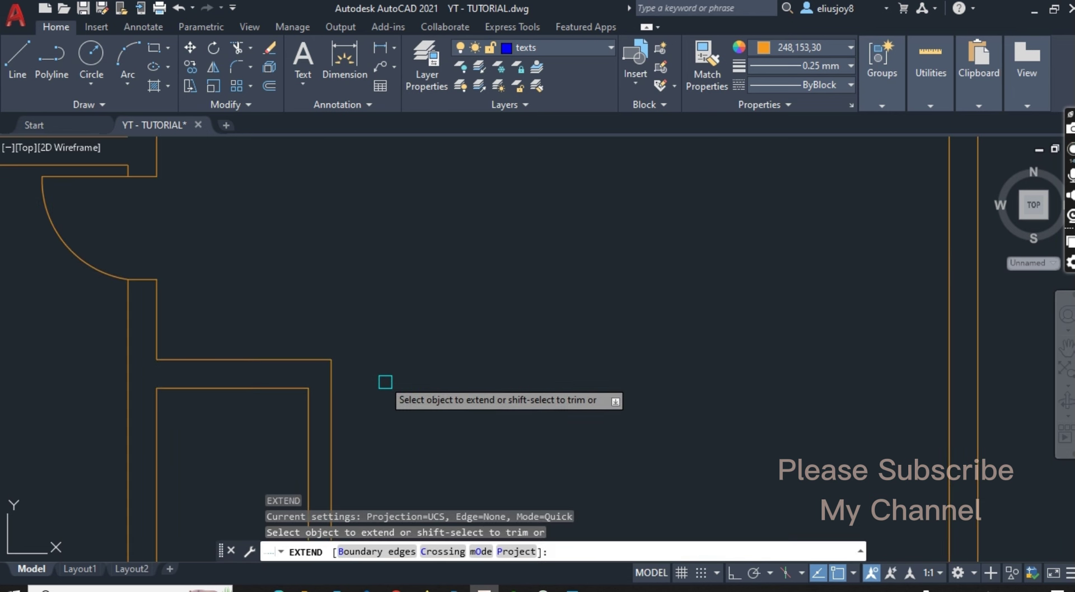
pyautogui.click(311, 359)
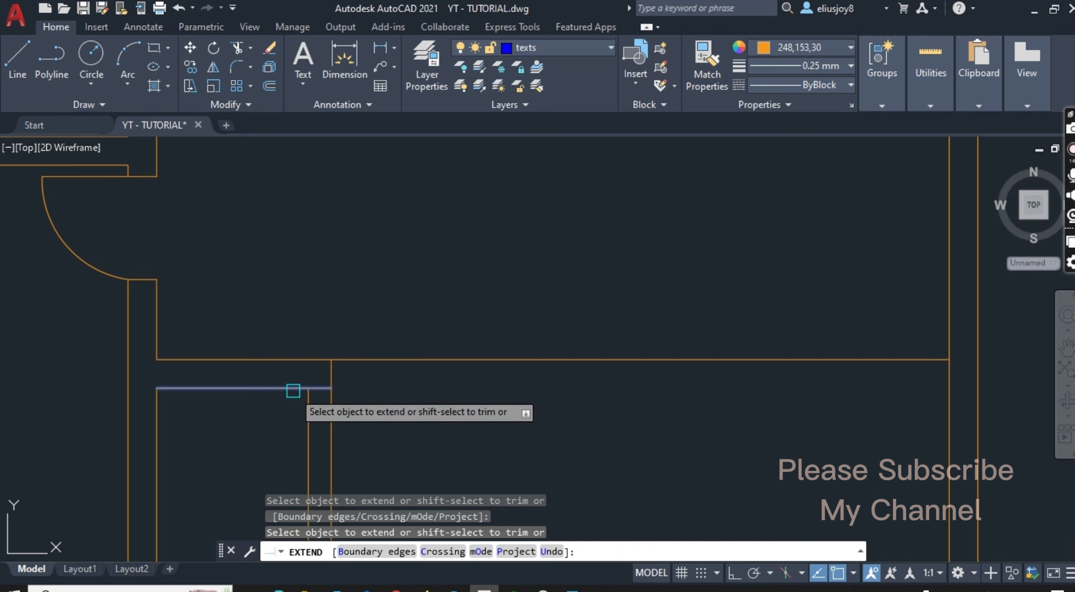
pyautogui.press('Escape')
pyautogui.press('Escape')
pyautogui.press('Escape')
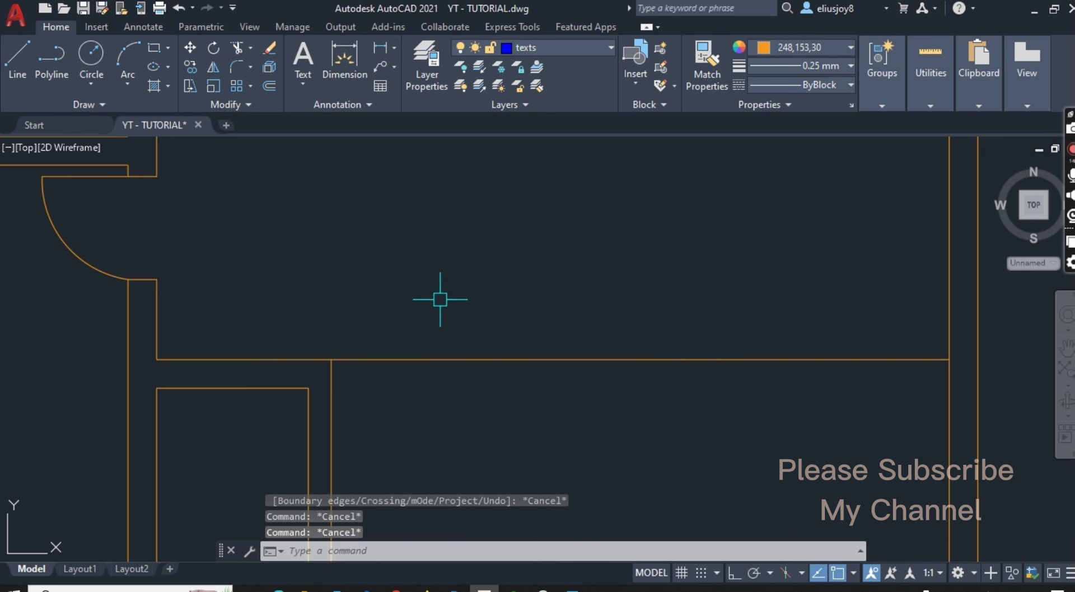
# Offset the horizontal wall line by 10 to make it a double-line wall
pyautogui.write('O')
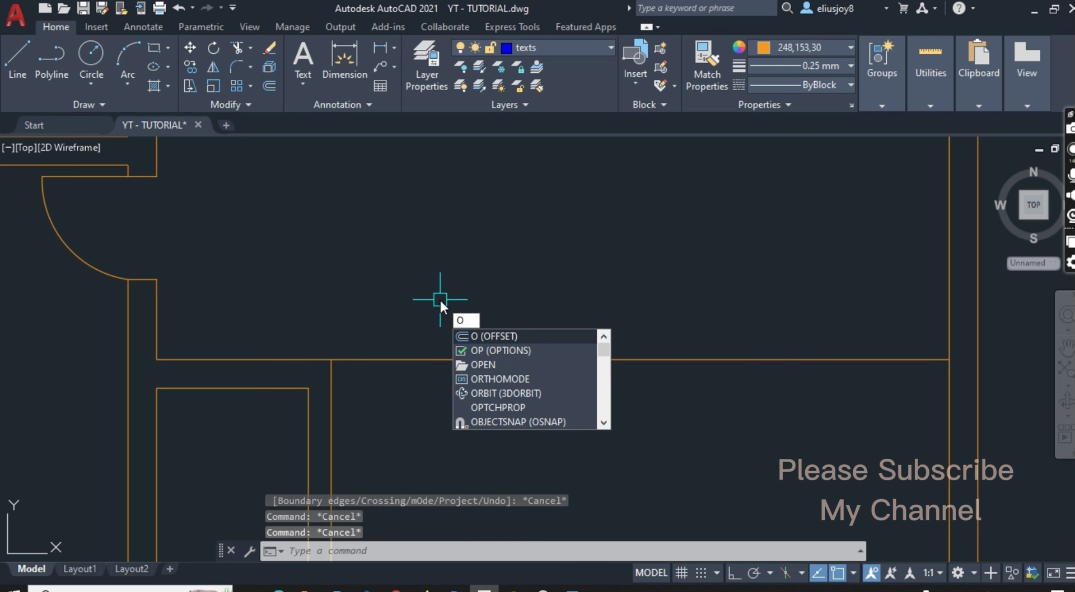
pyautogui.write('FFSET')
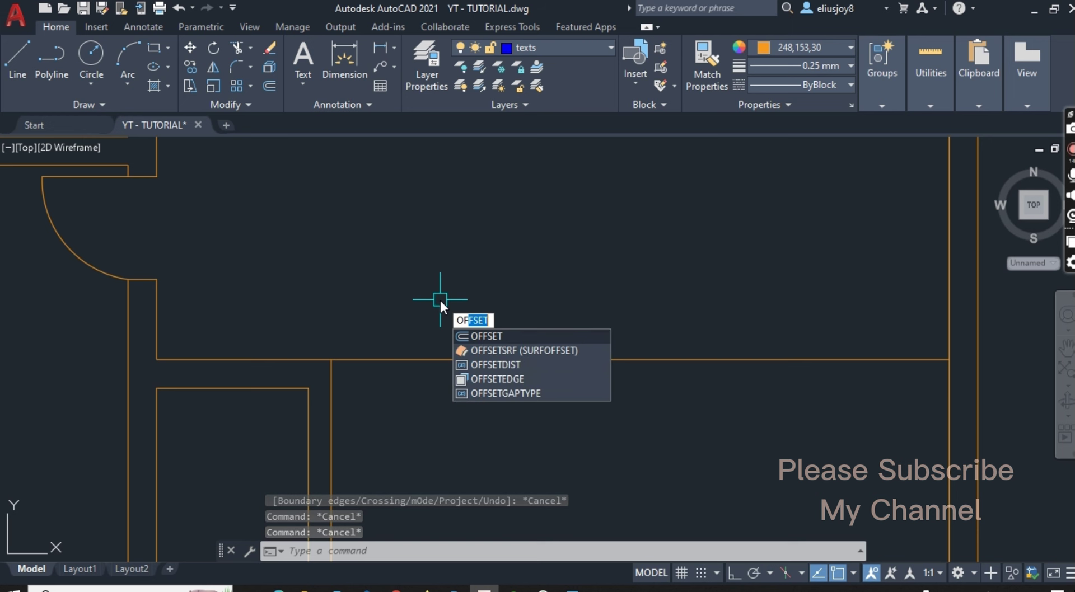
pyautogui.press('Return')
pyautogui.write('10')
pyautogui.press('Return')
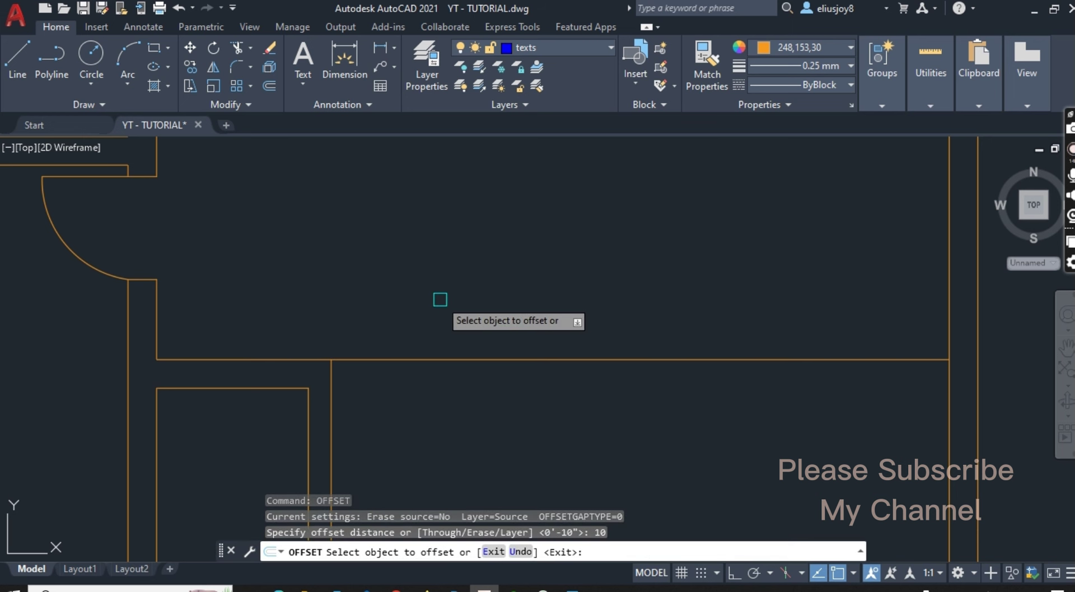
pyautogui.scroll(-1, 440, 301)
pyautogui.click(469, 332)
pyautogui.click(473, 394)
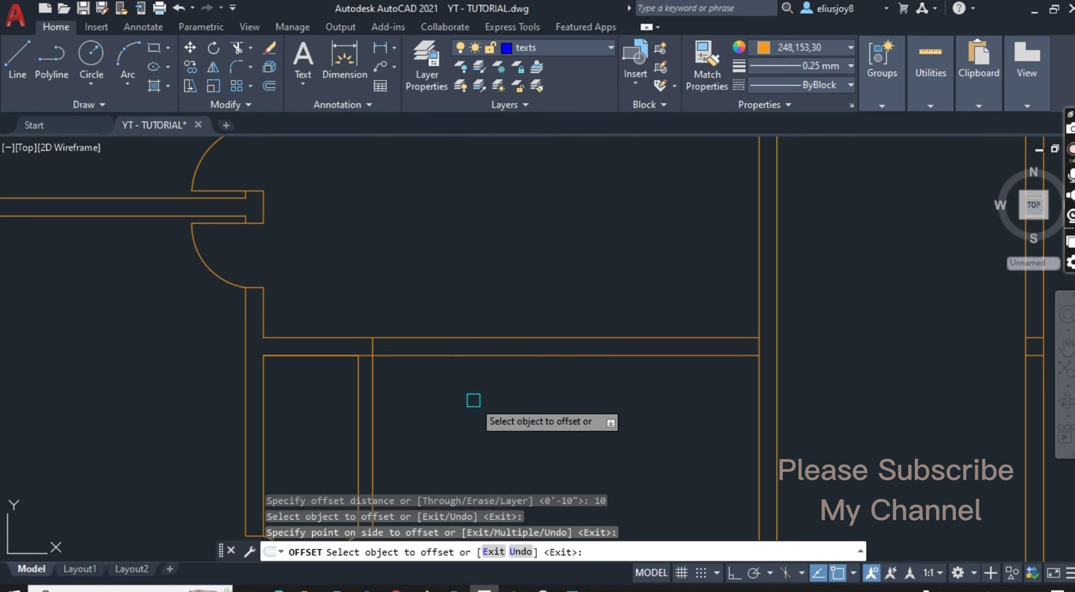
pyautogui.press('Escape')
pyautogui.press('Escape')
pyautogui.press('Escape')
pyautogui.write('tr')
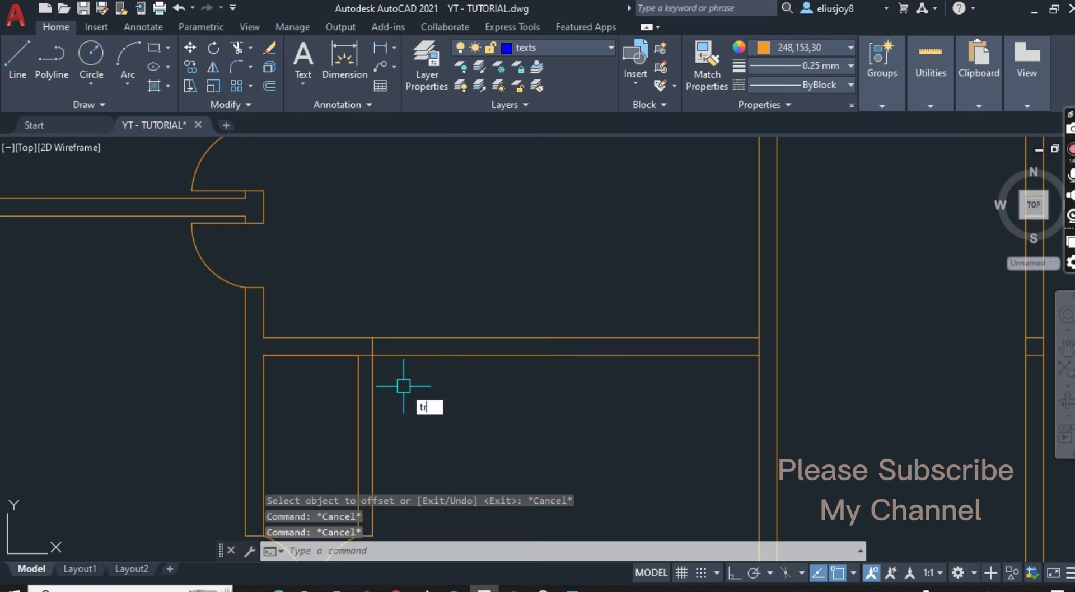
# Erase the extra horizontal line at the wall junction
pyautogui.press('Return')
pyautogui.scroll(5, 345, 353)
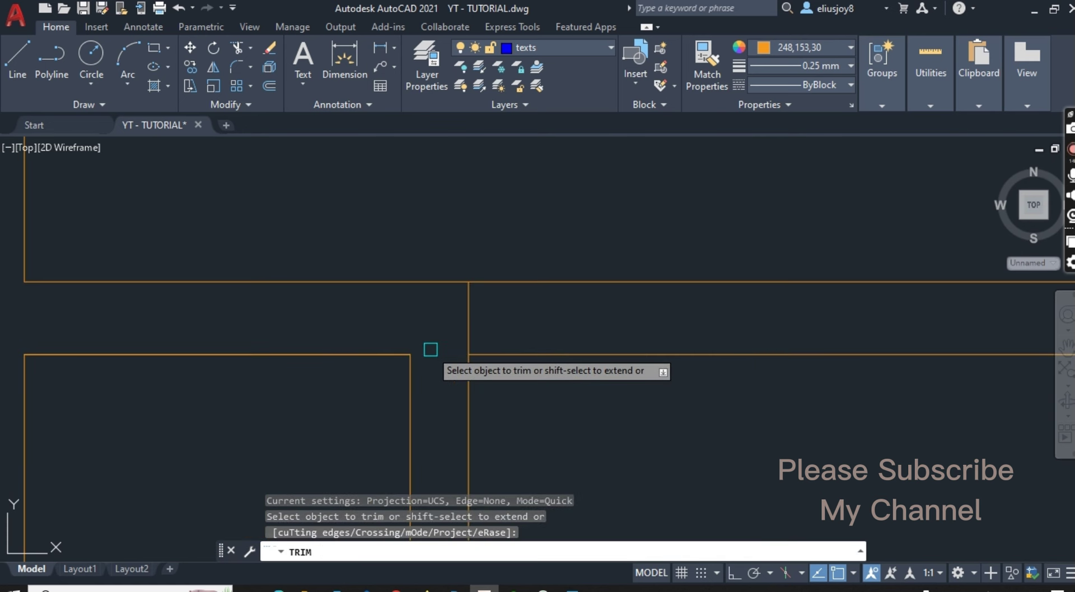
pyautogui.press('Escape')
pyautogui.press('Escape')
pyautogui.press('Escape')
pyautogui.click(332, 350)
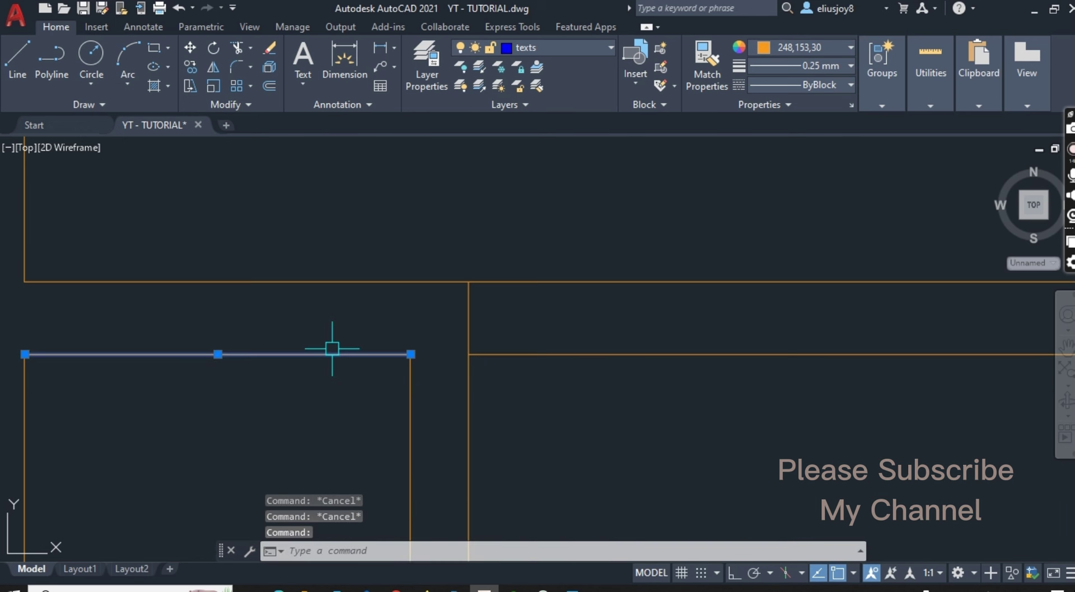
pyautogui.press('Delete')
pyautogui.scroll(-5, 332, 350)
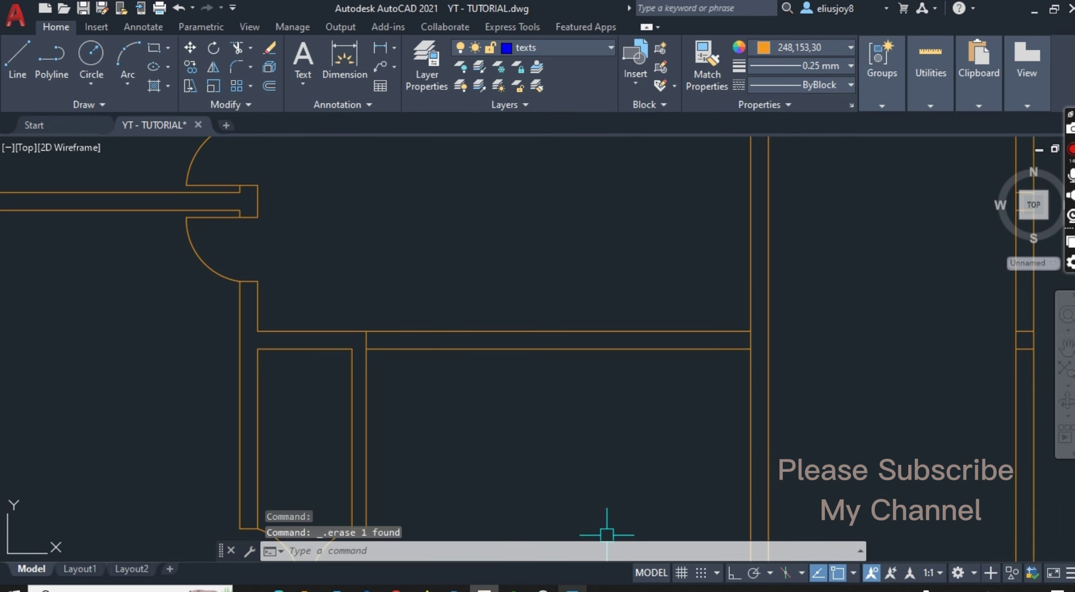
# Toggle the reference floor-plan image from the taskbar to compare it with the drawing
pyautogui.click(571, 589)
pyautogui.click(572, 589)
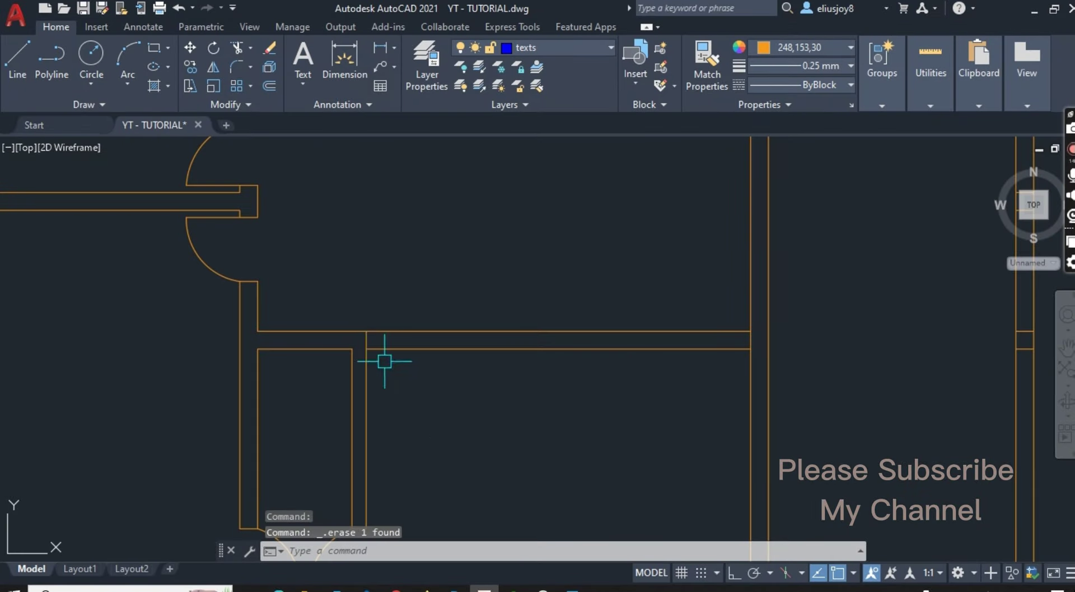
pyautogui.scroll(4, 365, 333)
pyautogui.scroll(-4, 437, 410)
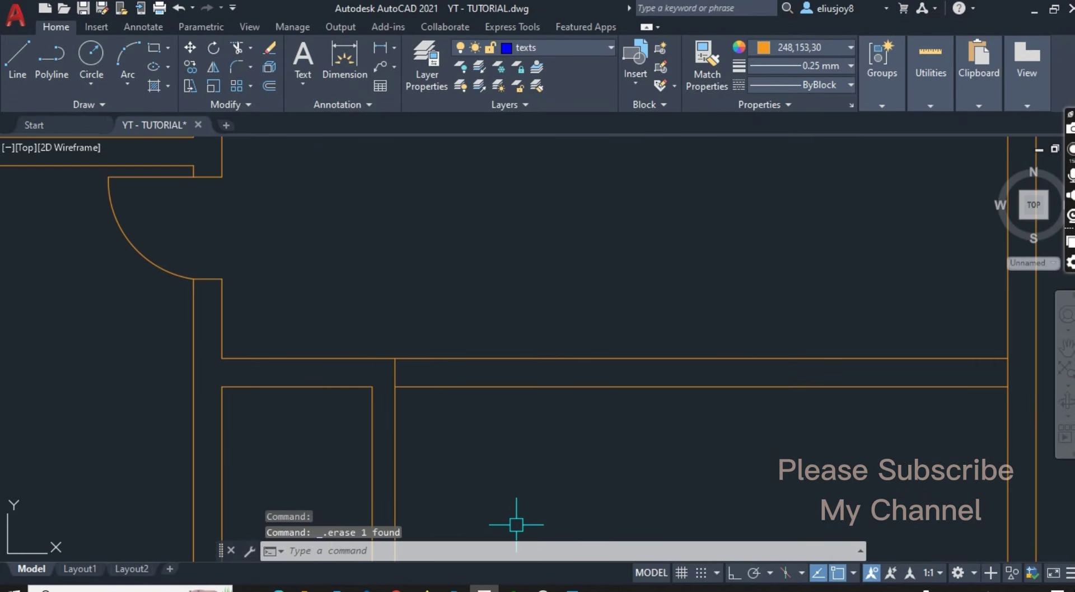
pyautogui.click(571, 589)
pyautogui.click(572, 589)
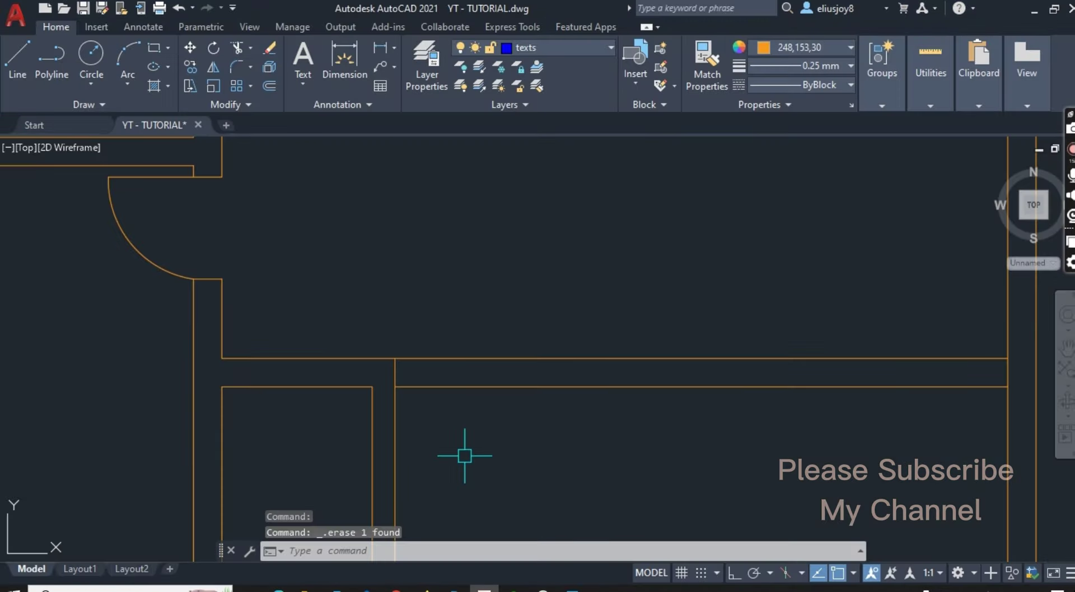
# Offset the vertical line 1' to the right
pyautogui.write('o')
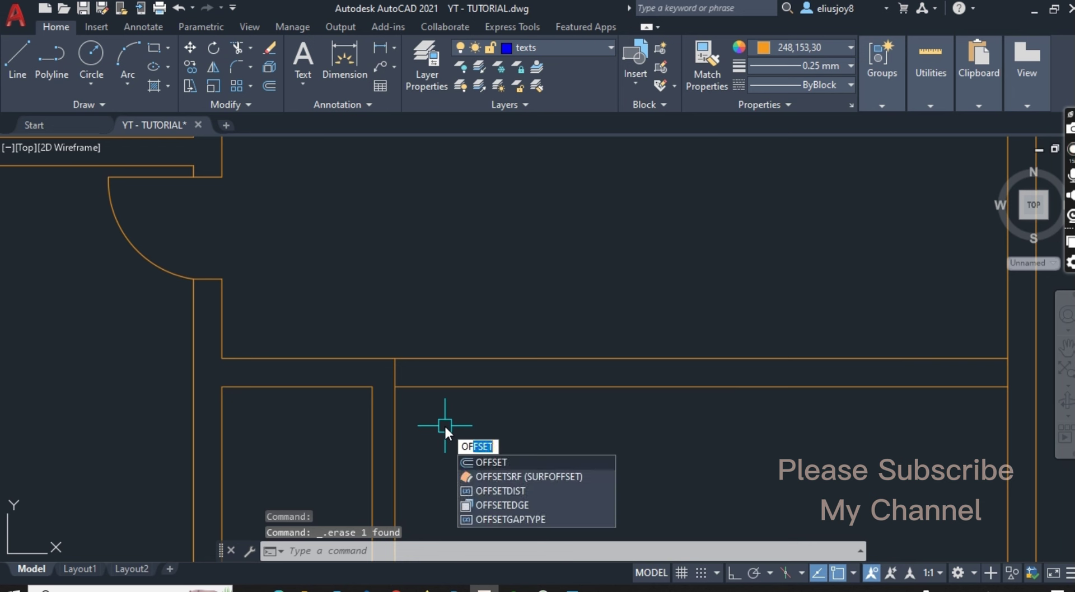
pyautogui.press('Return')
pyautogui.write("1'")
pyautogui.press('Return')
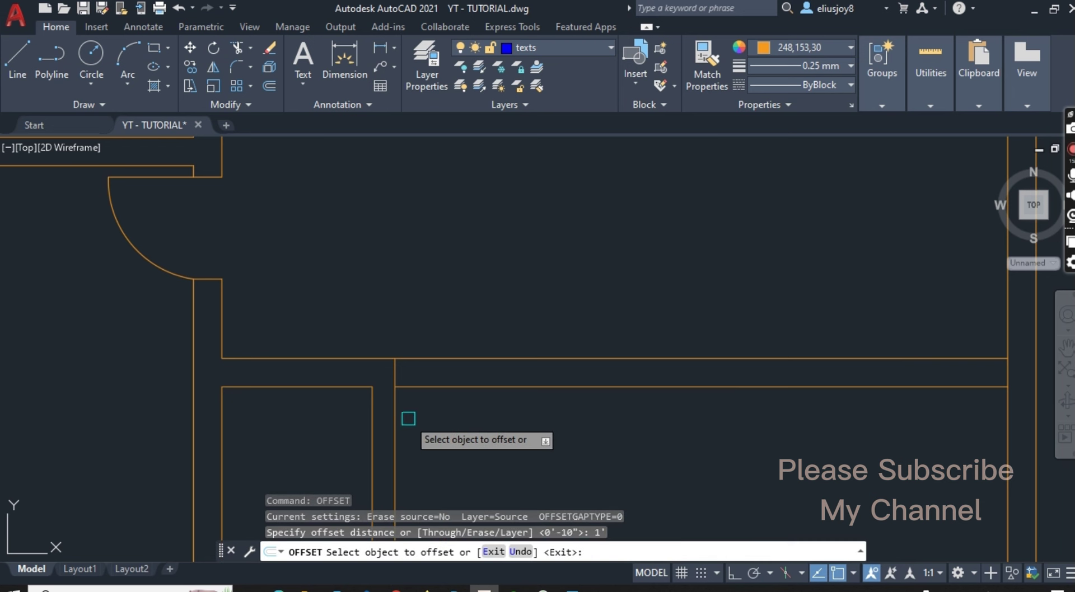
pyautogui.click(399, 423)
pyautogui.click(464, 439)
pyautogui.press('Return')
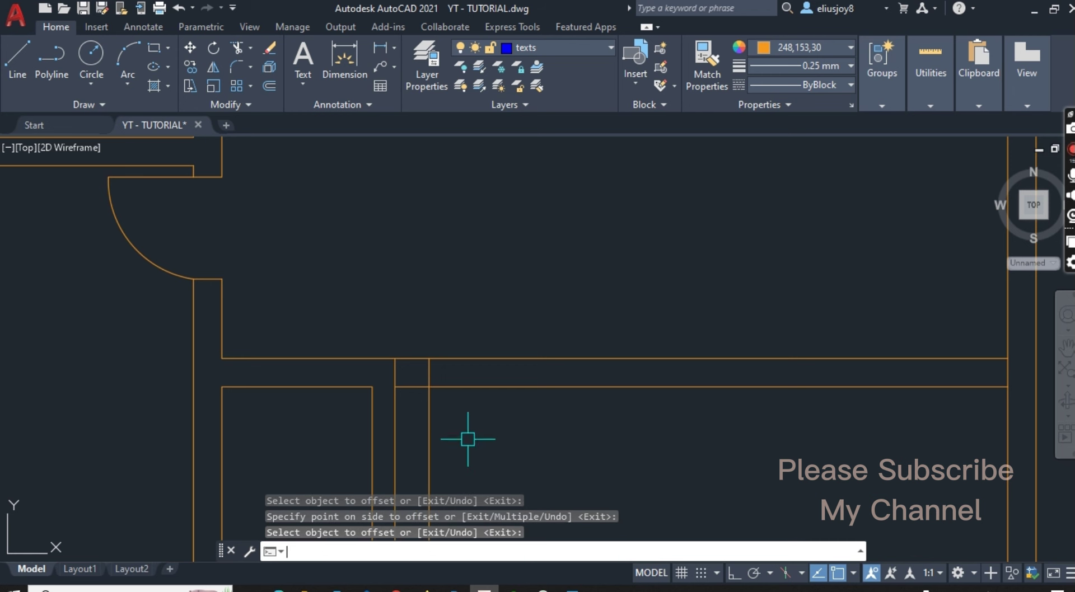
# Offset the vertical wall line 3' to the right to mark the door width
pyautogui.press('Return')
pyautogui.write("3'")
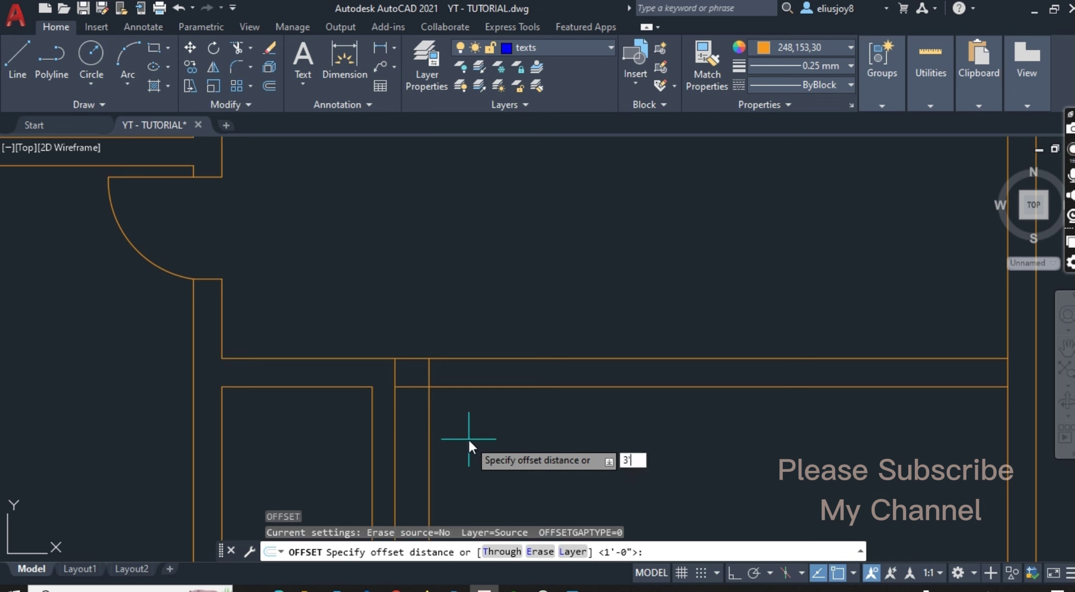
pyautogui.press('Return')
pyautogui.click(428, 430)
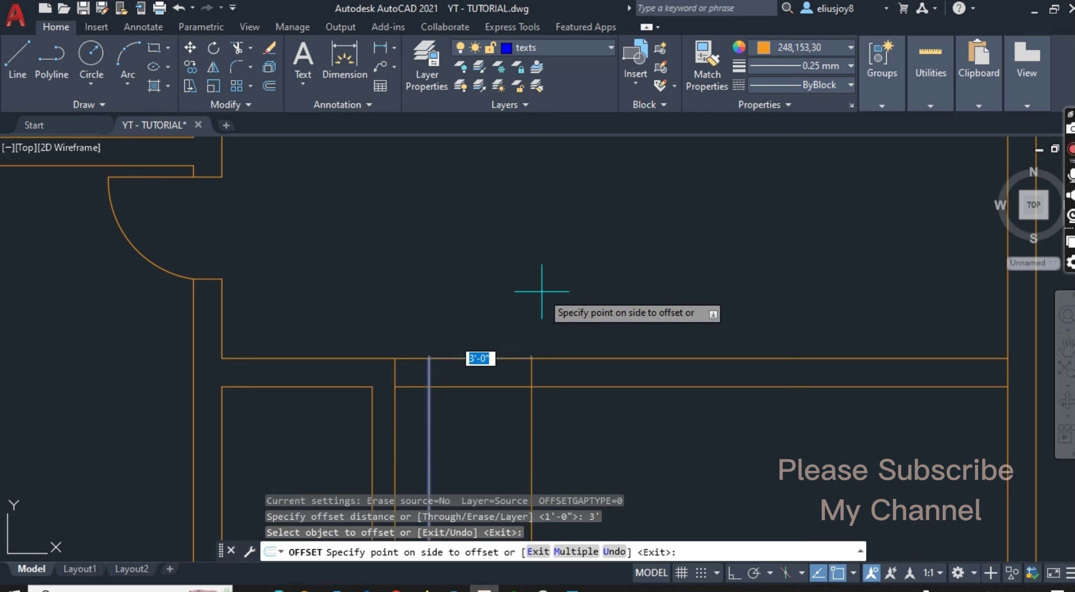
pyautogui.click(714, 316)
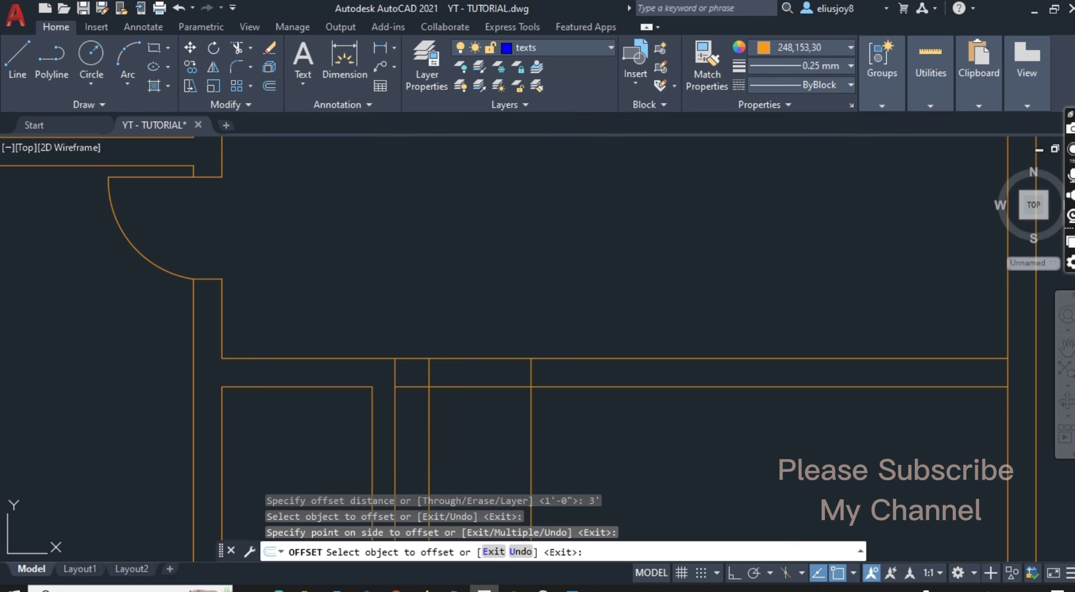
pyautogui.press('Escape')
pyautogui.press('Escape')
# Trim a door opening through the horizontal double-line wall with a fence
pyautogui.press('Return')
pyautogui.scroll(-3, 541, 288)
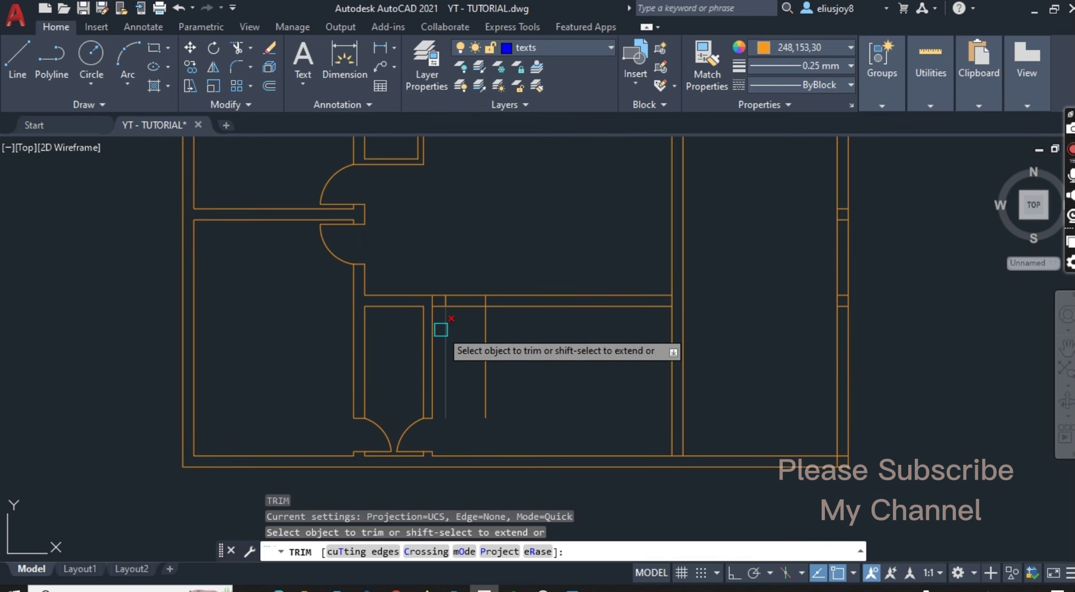
pyautogui.scroll(3, 445, 274)
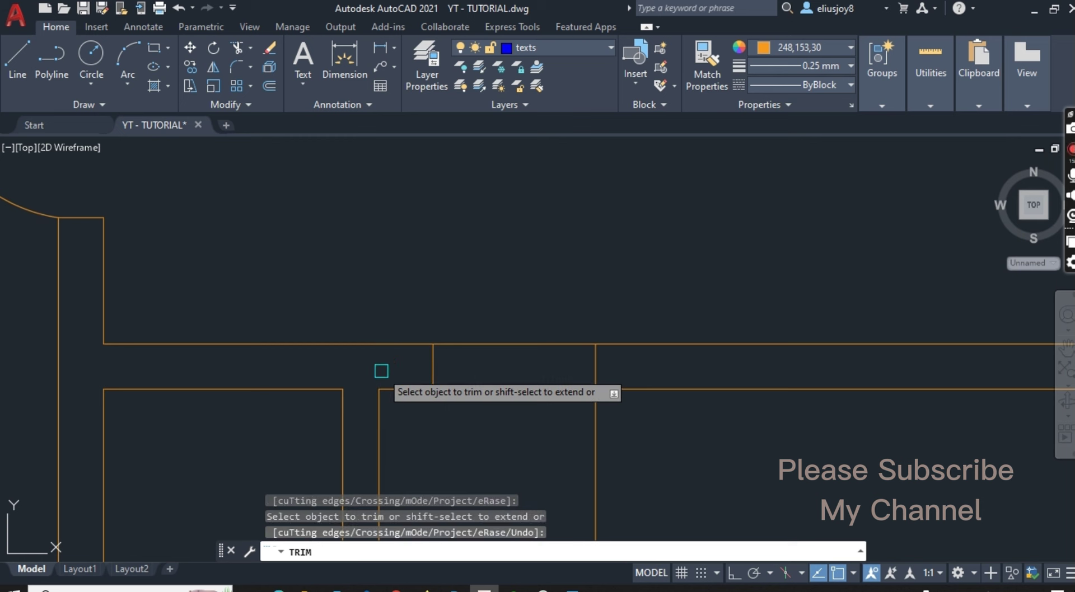
pyautogui.moveTo(493, 431); pyautogui.dragTo(499, 287)
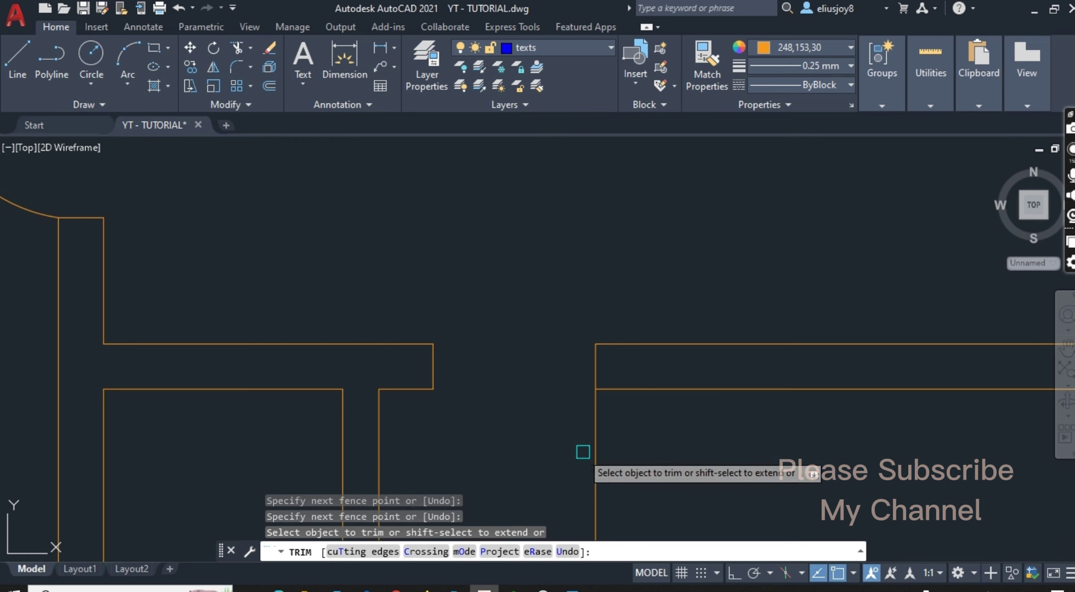
pyautogui.scroll(-3, 497, 223)
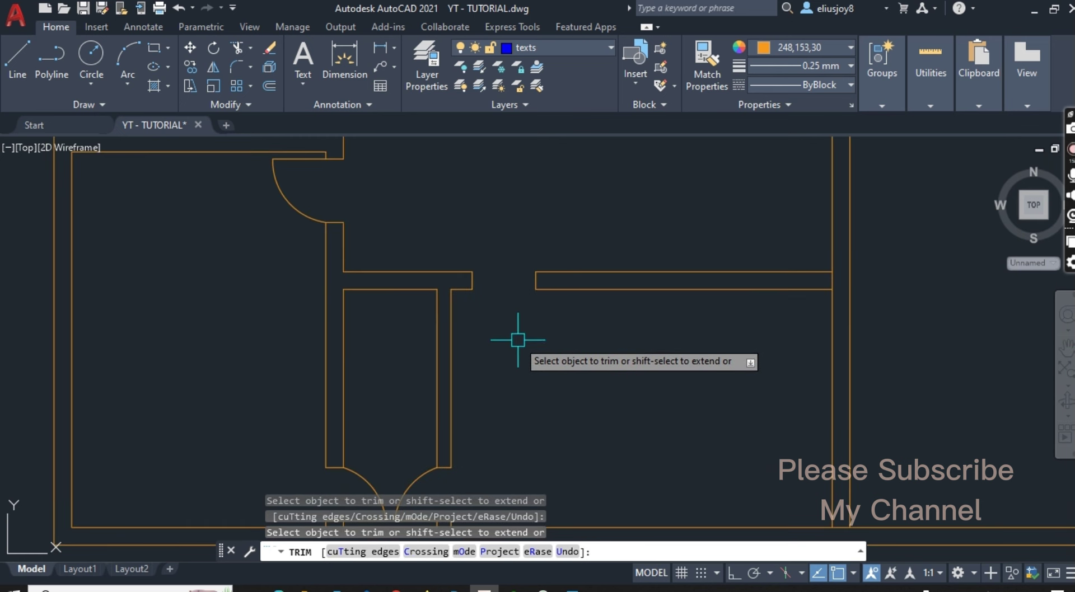
pyautogui.press('Escape')
pyautogui.write('i')
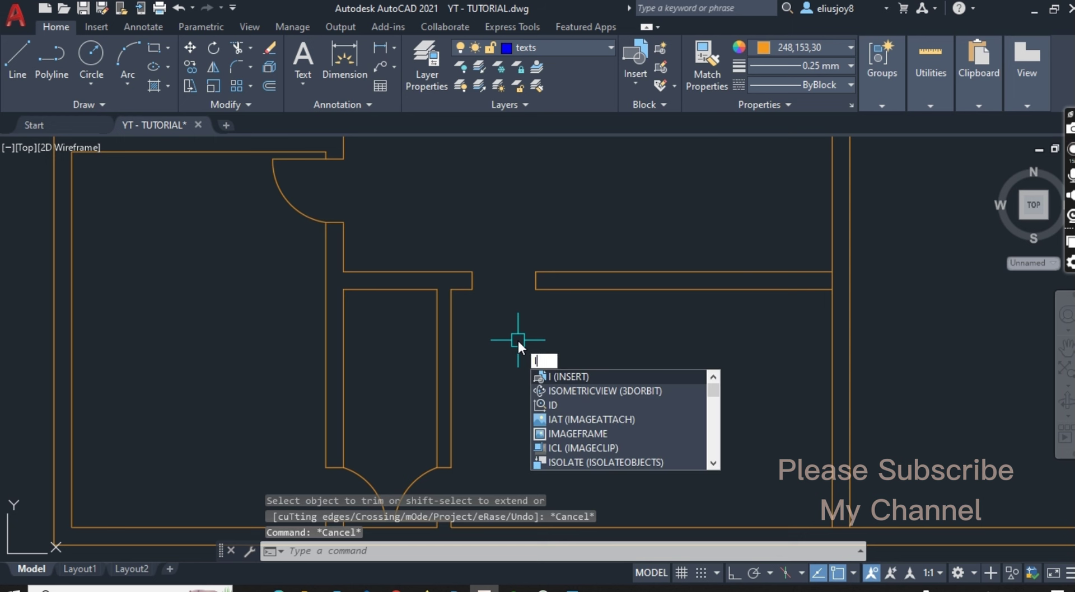
pyautogui.press('Escape')
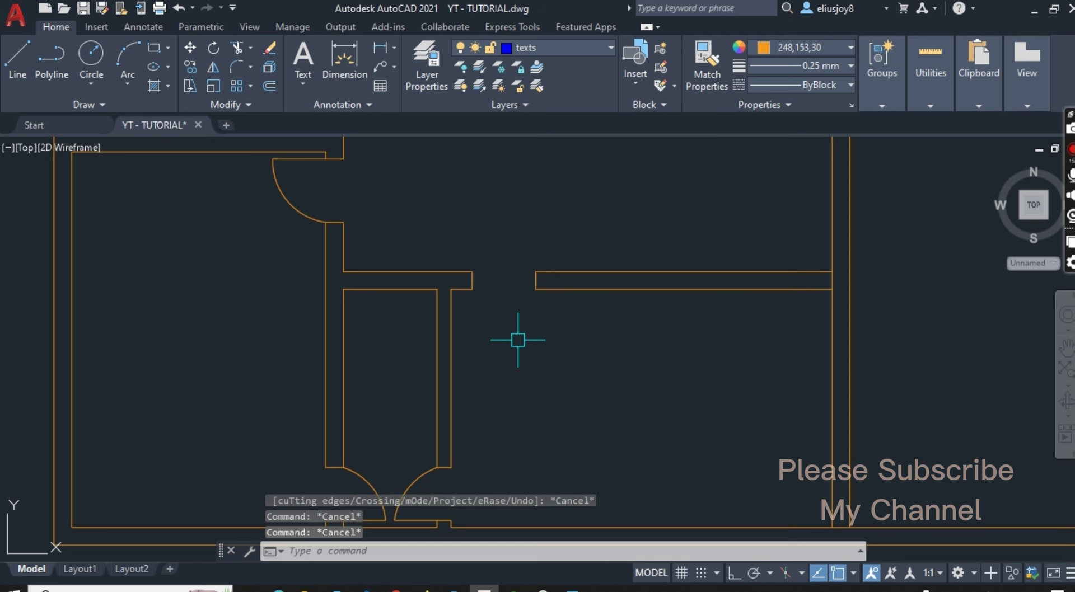
# Draw a 2'-6 vertical door leaf line from the wall corner with Ortho on
pyautogui.write('l')
pyautogui.press('Return')
pyautogui.click(472, 290)
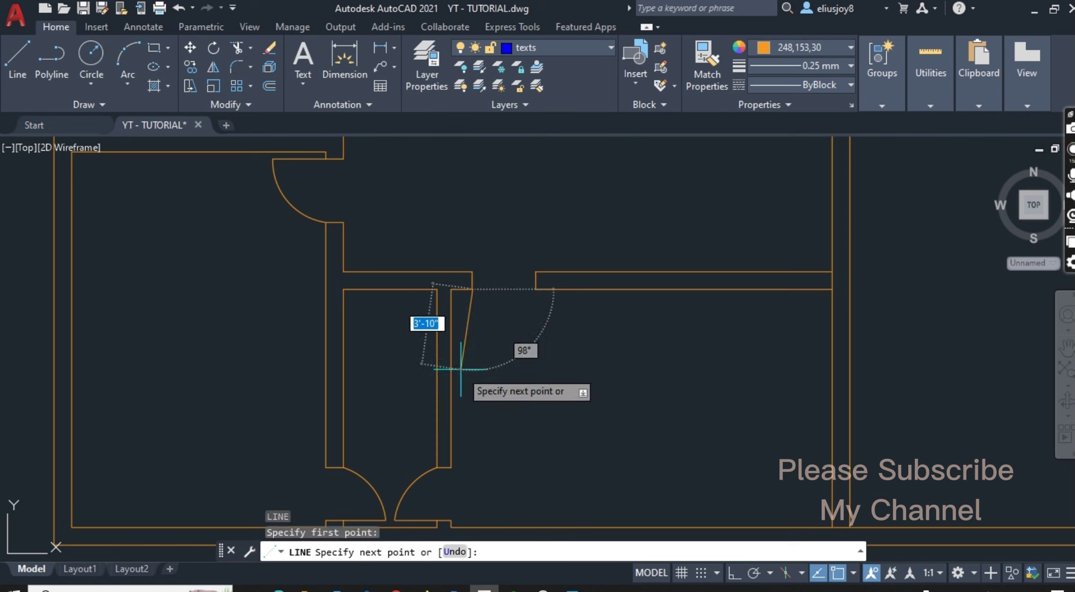
pyautogui.press('F8')
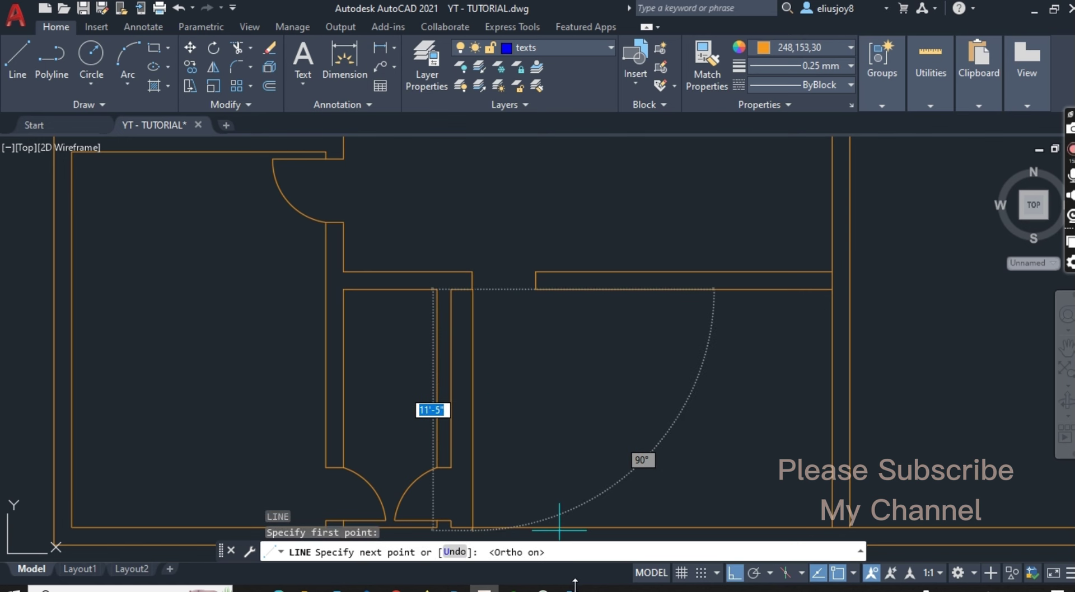
pyautogui.click(574, 584)
pyautogui.click(575, 583)
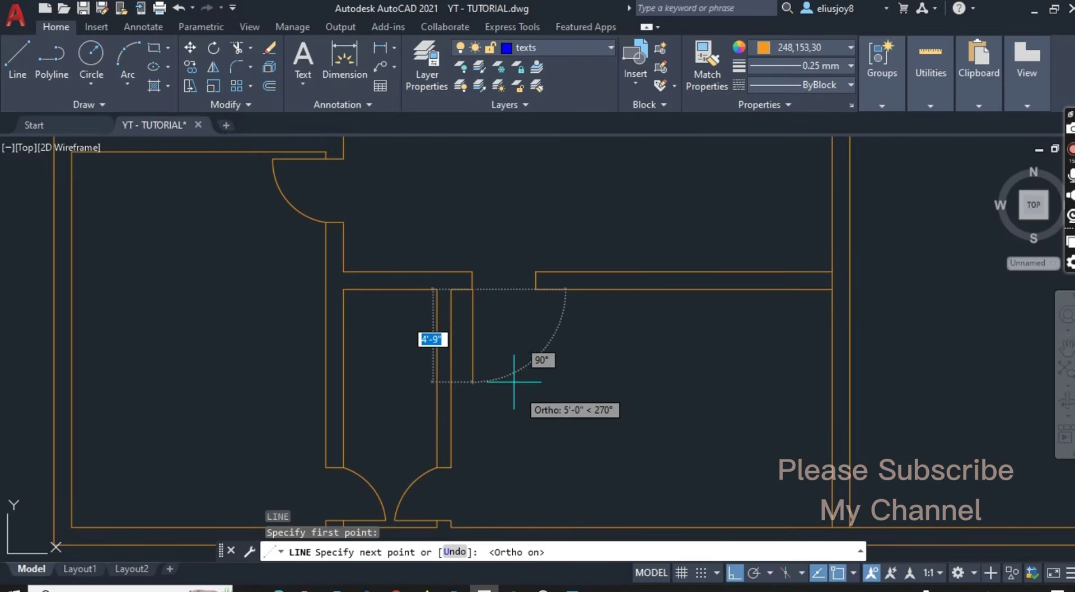
pyautogui.write("2'-6")
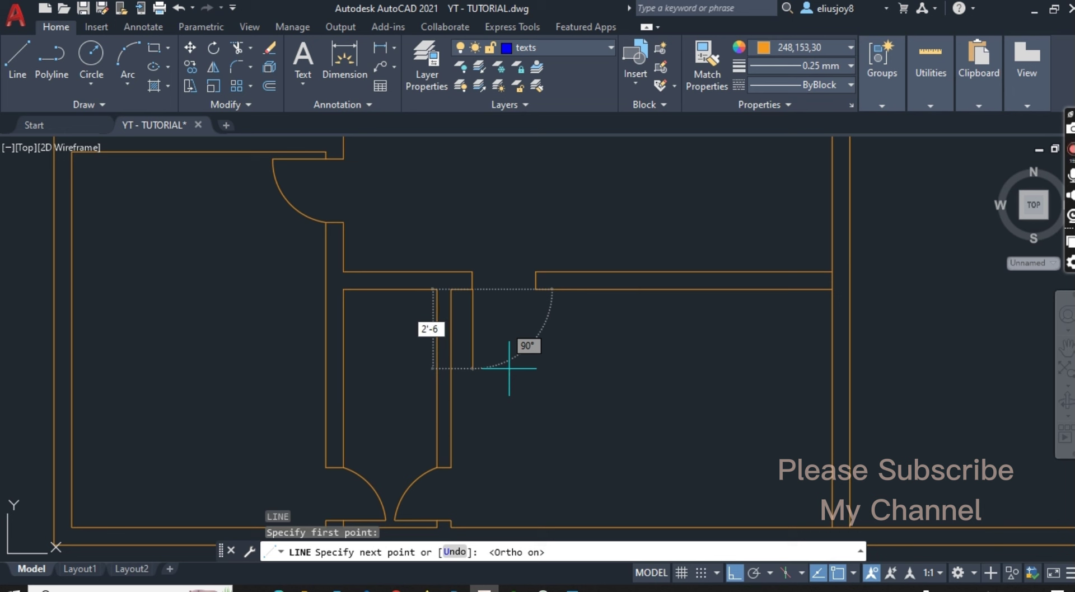
pyautogui.press('Return')
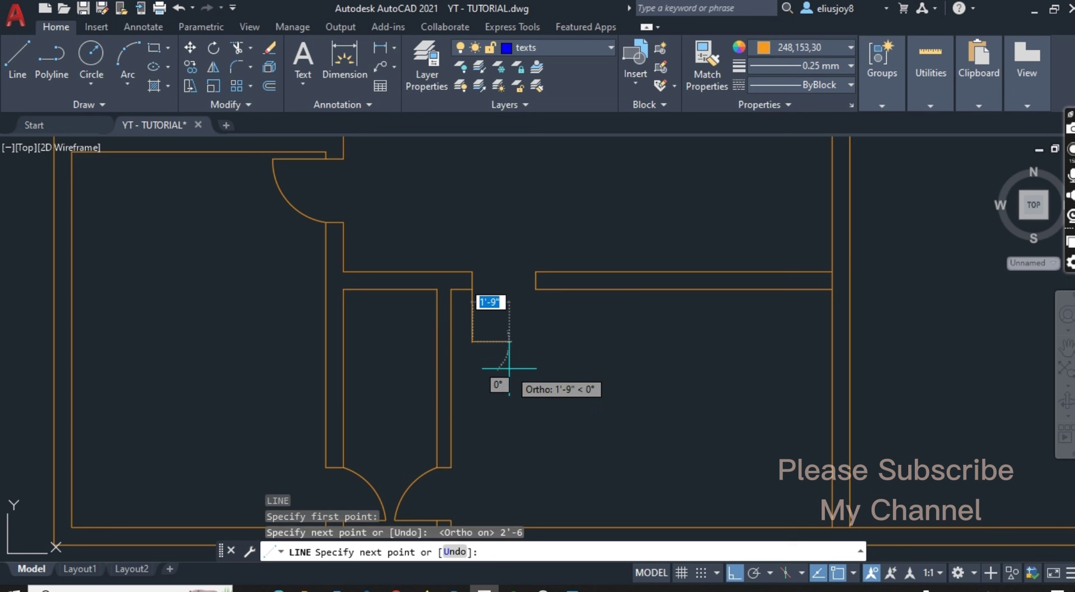
pyautogui.press('Return')
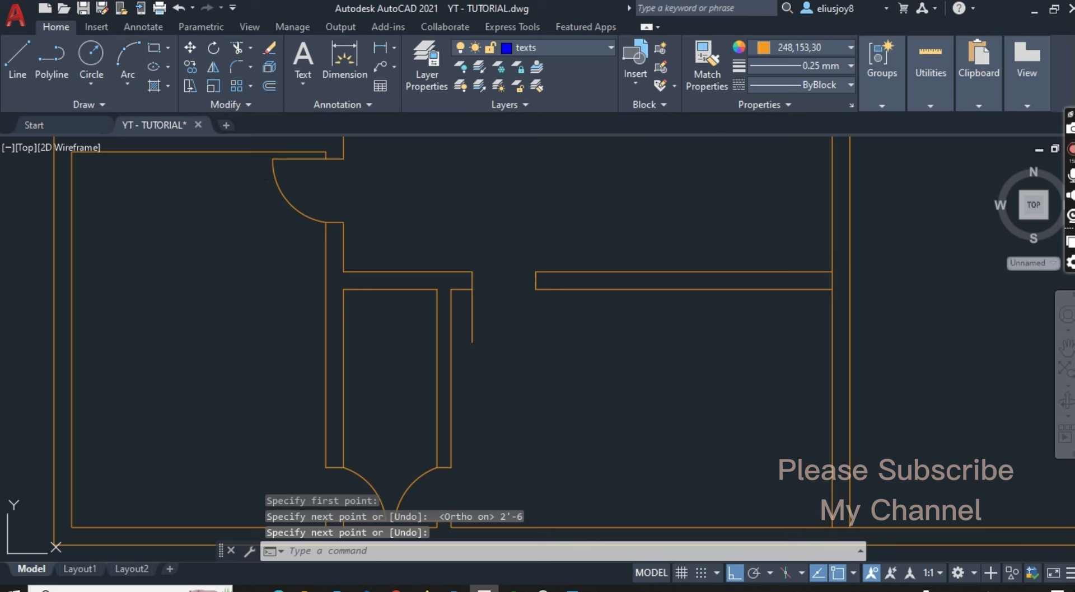
# Draw a 3-point arc door swing from the leaf's end to the wall corner, then check the reference plan
pyautogui.write('a')
pyautogui.press('Return')
pyautogui.scroll(2, 492, 299)
pyautogui.scroll(3, 492, 300)
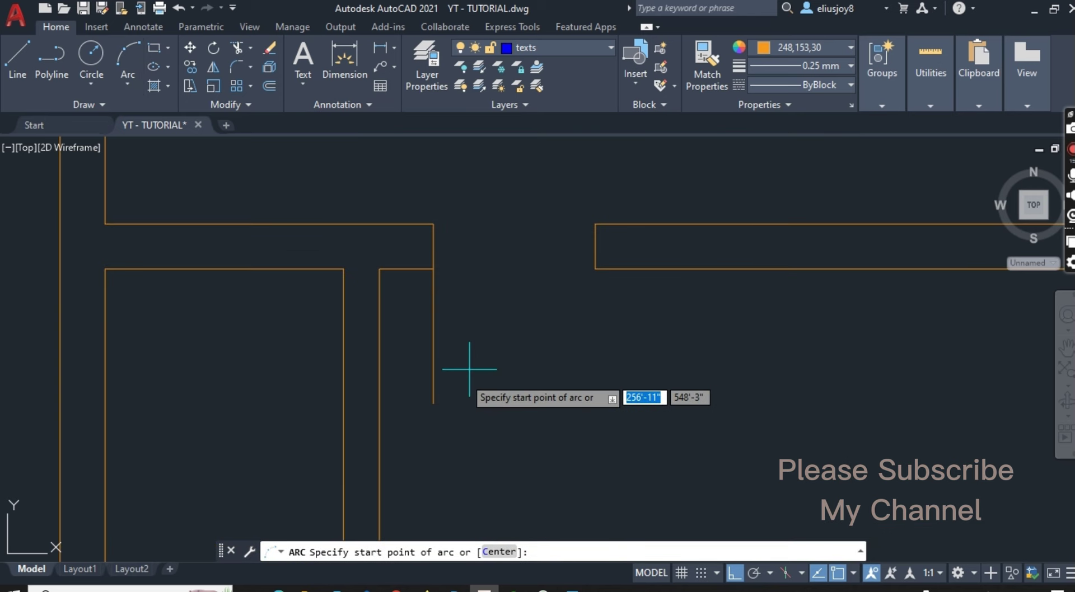
pyautogui.click(434, 403)
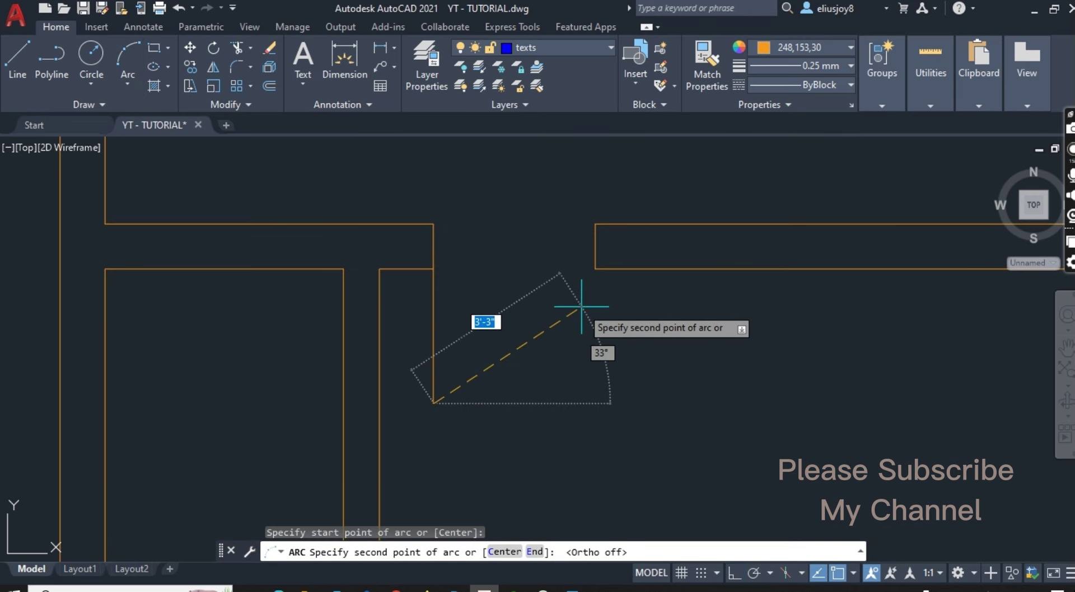
pyautogui.click(562, 350)
pyautogui.click(592, 270)
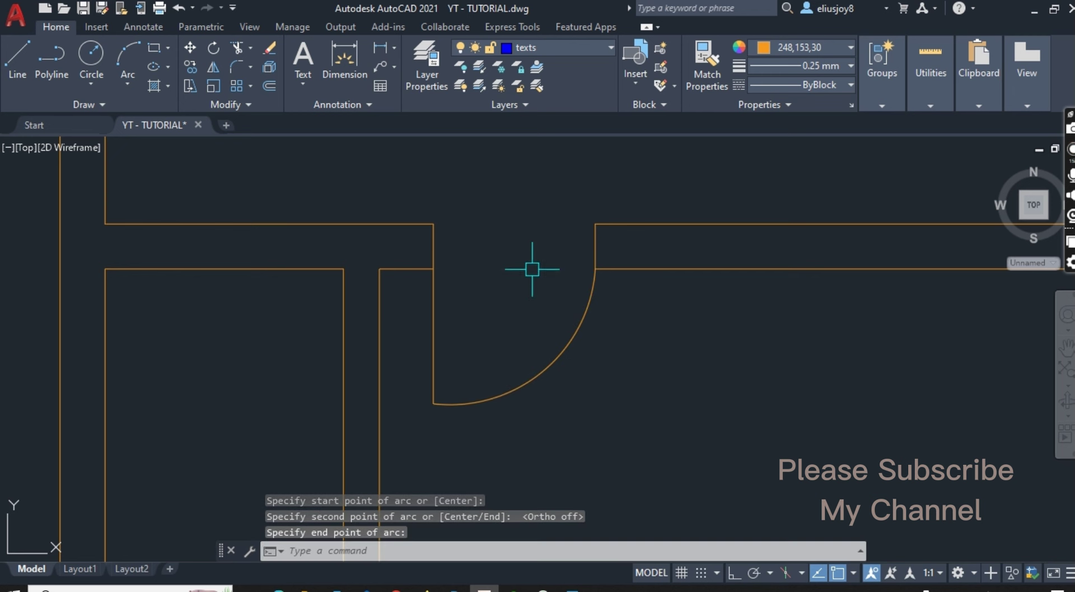
pyautogui.scroll(-4, 476, 336)
pyautogui.scroll(-4, 480, 410)
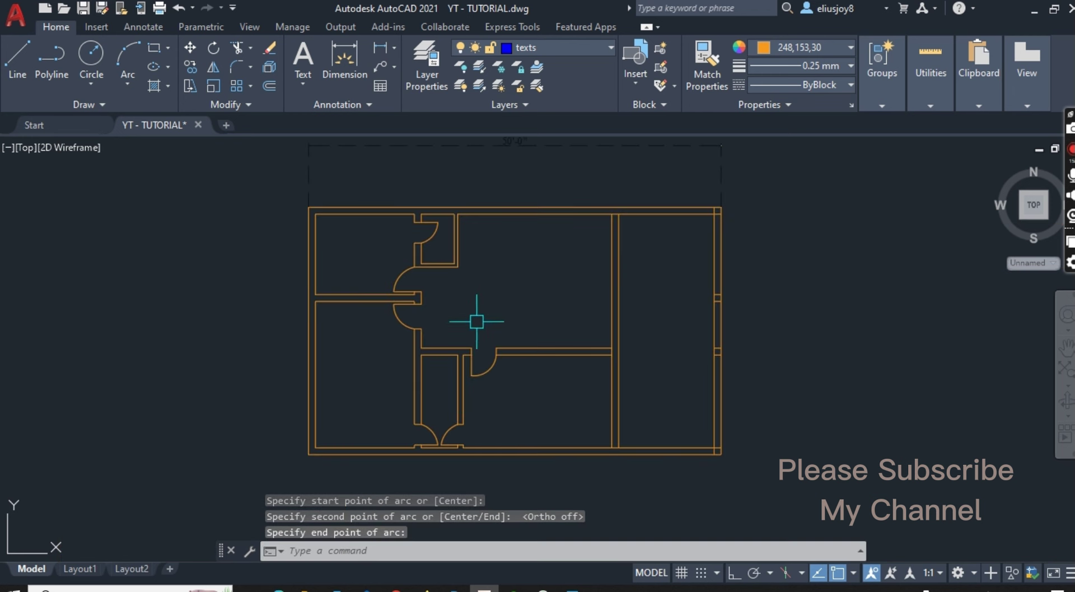
pyautogui.click(572, 589)
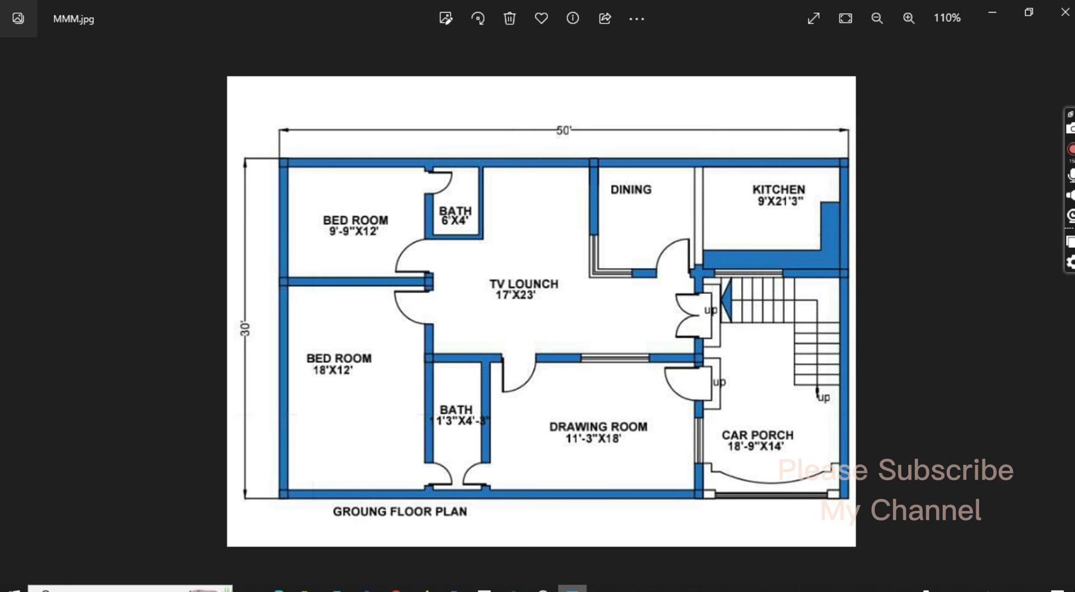
# Draw a vertical partition line from the central wall's midpoint up to the top outer wall
pyautogui.hotkey('alt', 'Tab')
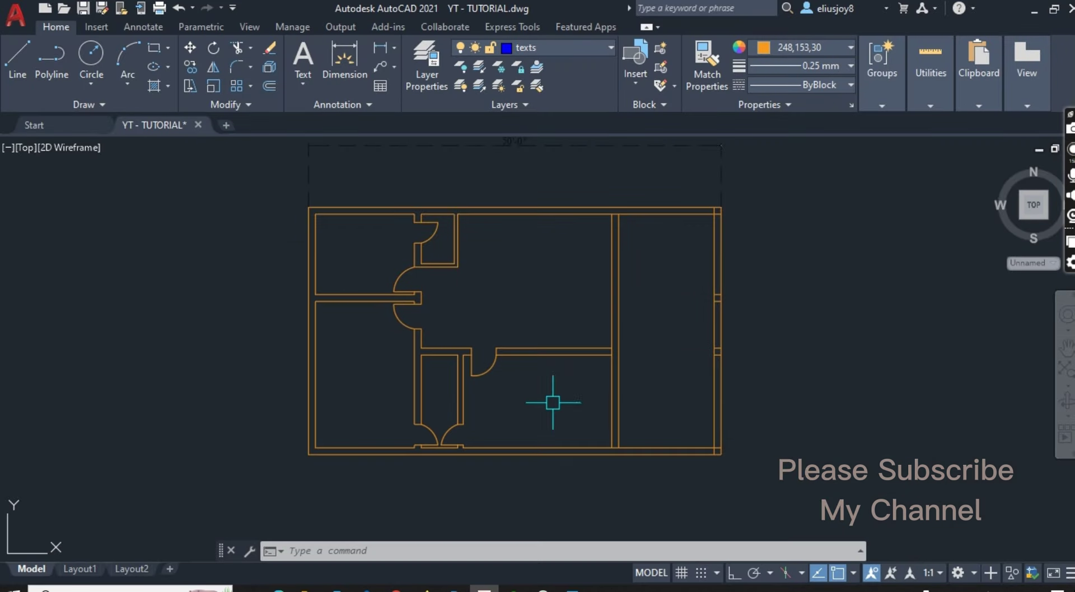
pyautogui.write('l')
pyautogui.press('Return')
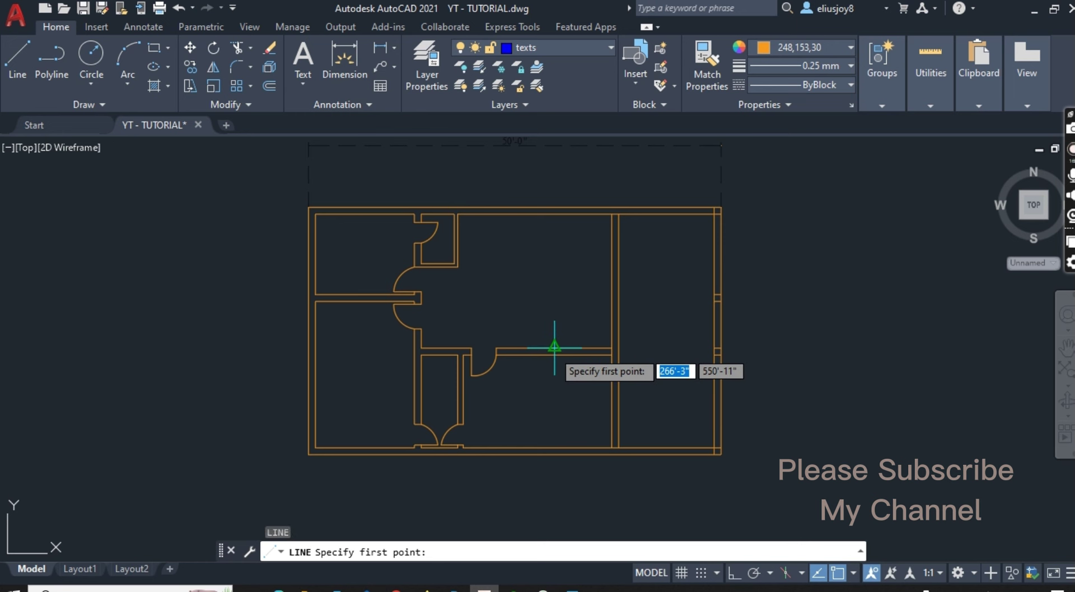
pyautogui.click(554, 346)
pyautogui.scroll(6, 552, 210)
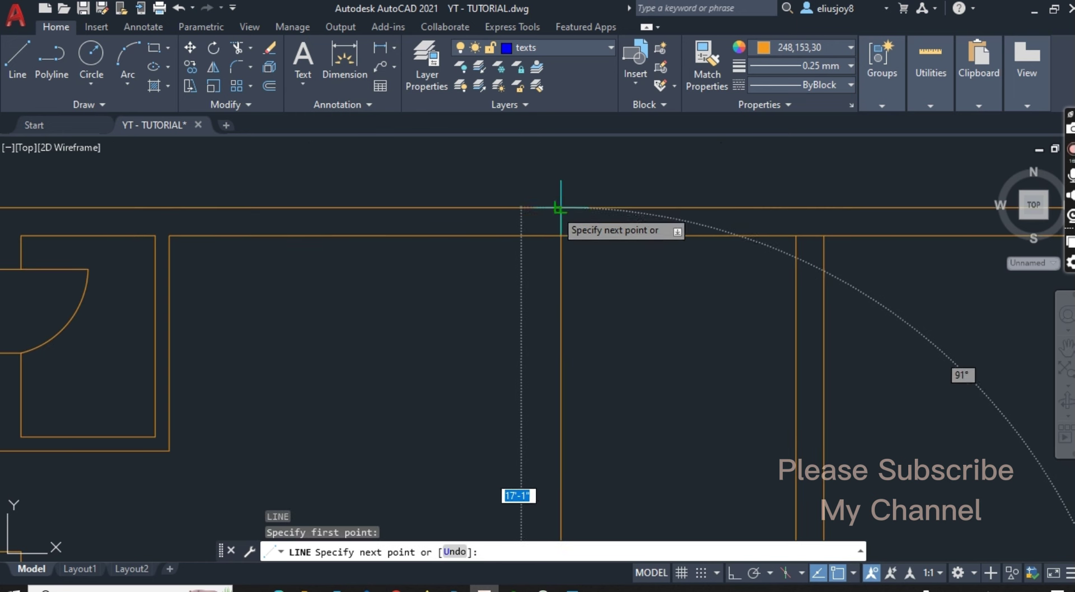
pyautogui.press('F8')
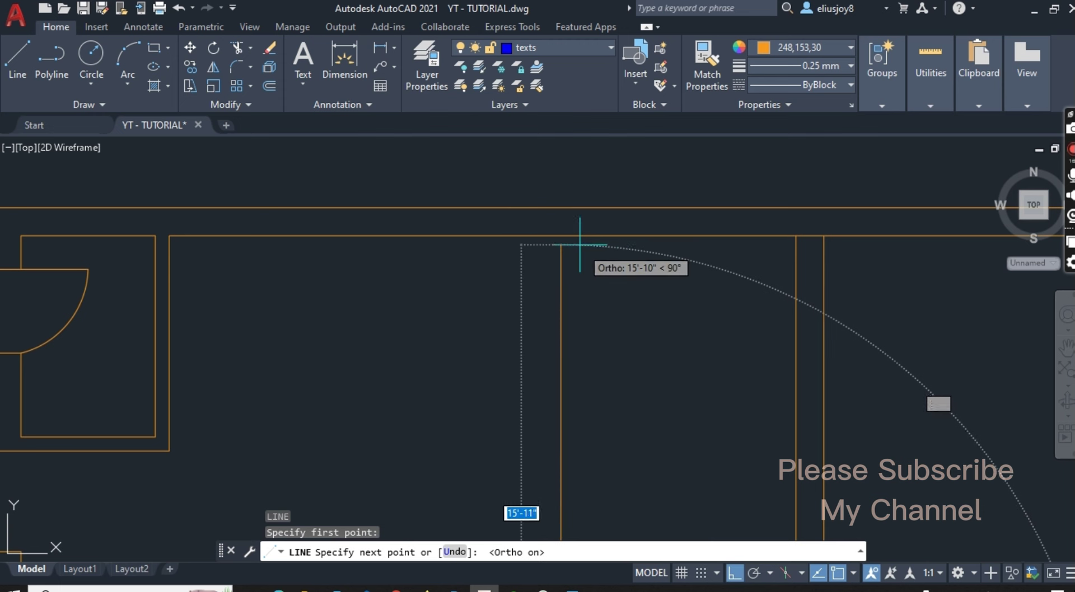
pyautogui.click(492, 282)
pyautogui.press('Return')
pyautogui.scroll(-4, 444, 295)
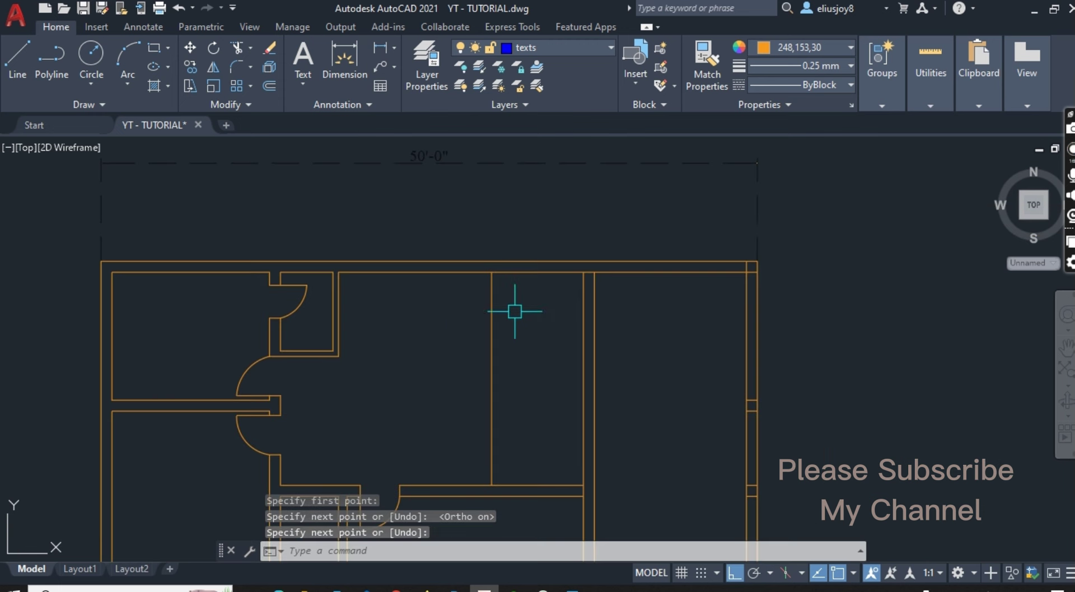
pyautogui.write('o')
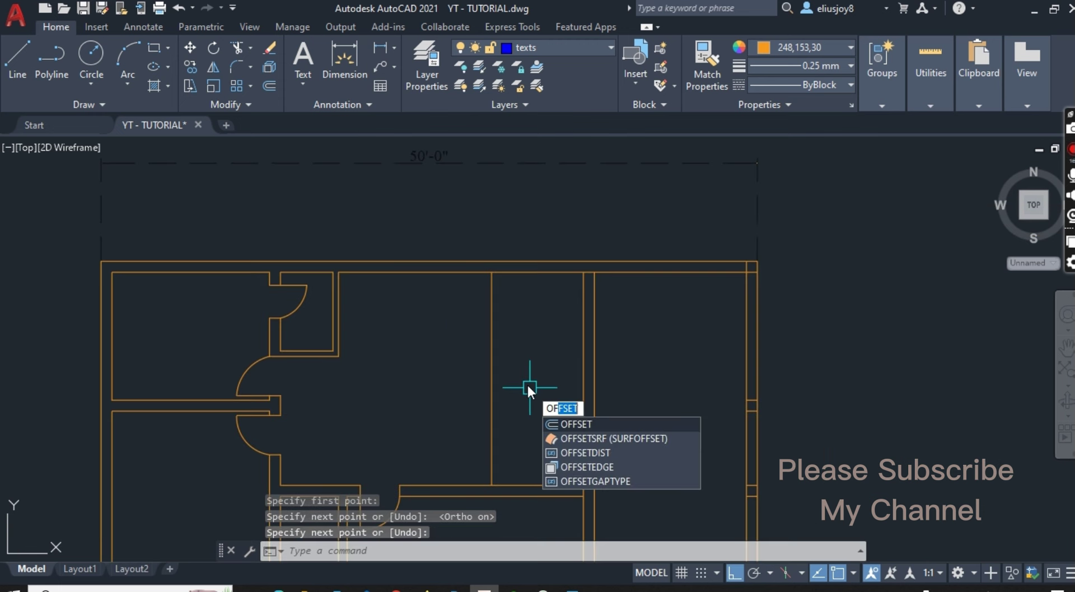
pyautogui.press('Return')
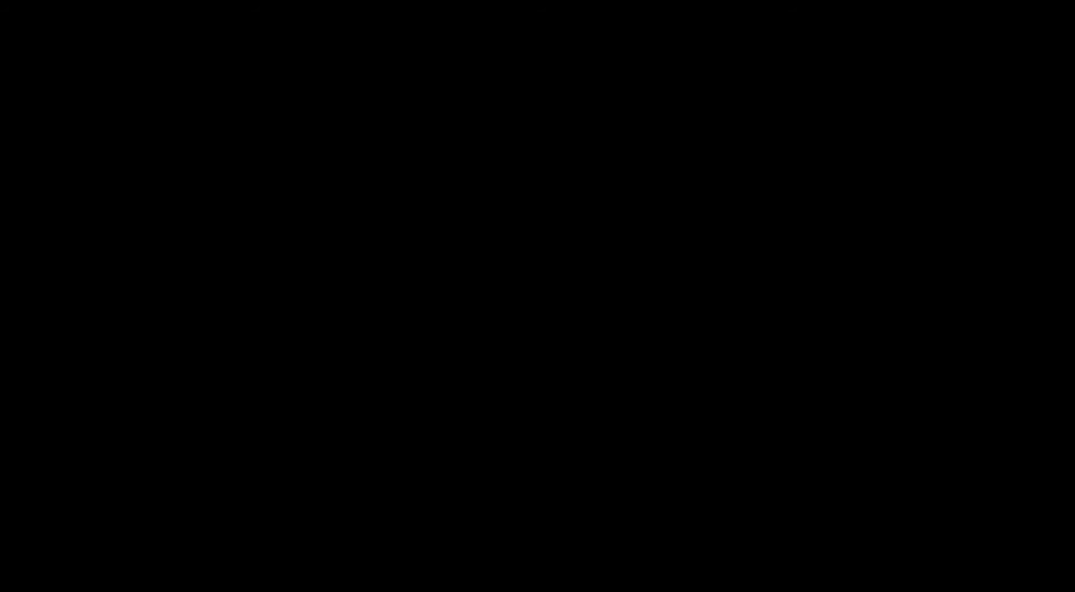